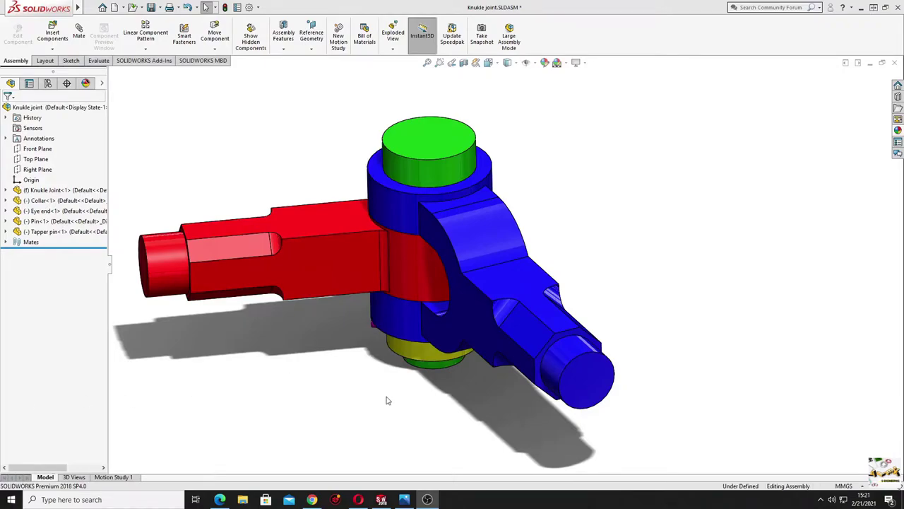
- Orbit the knuckle joint assembly and drag the red eye end around the pin to check its motion
{"action": "middle_click_drag", "start_coordinate": [387, 401], "coordinate": [420, 387]}
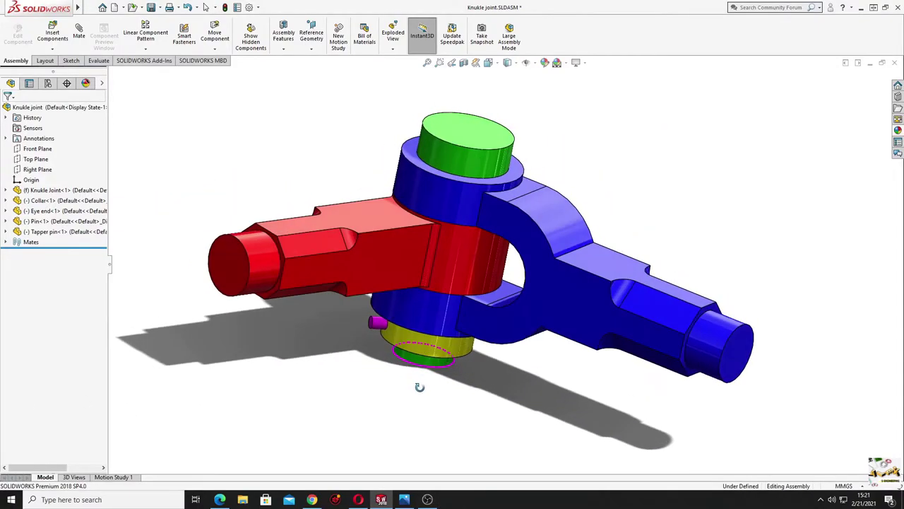
{"action": "left_click_drag", "start_coordinate": [298, 260], "coordinate": [375, 339]}
{"action": "middle_click_drag", "start_coordinate": [374, 339], "coordinate": [402, 372]}
{"action": "left_click", "coordinate": [403, 499]}
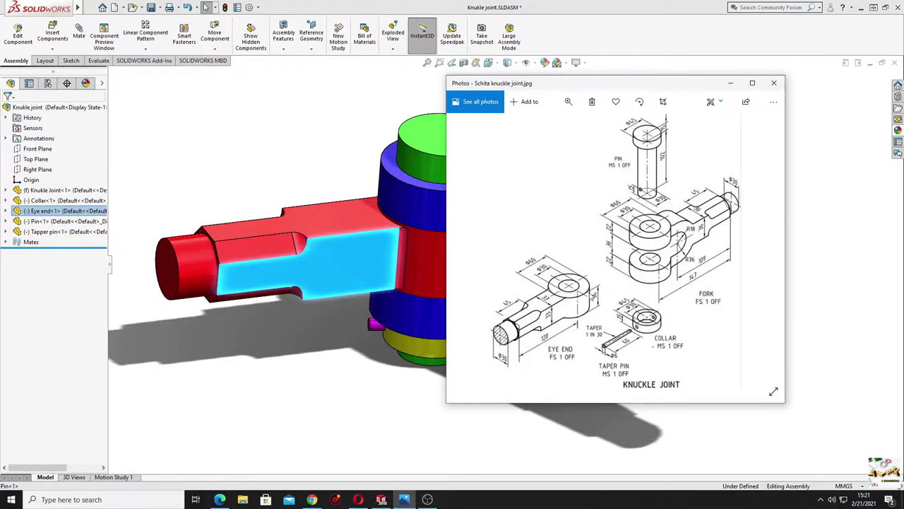
{"action": "left_click", "coordinate": [752, 83]}
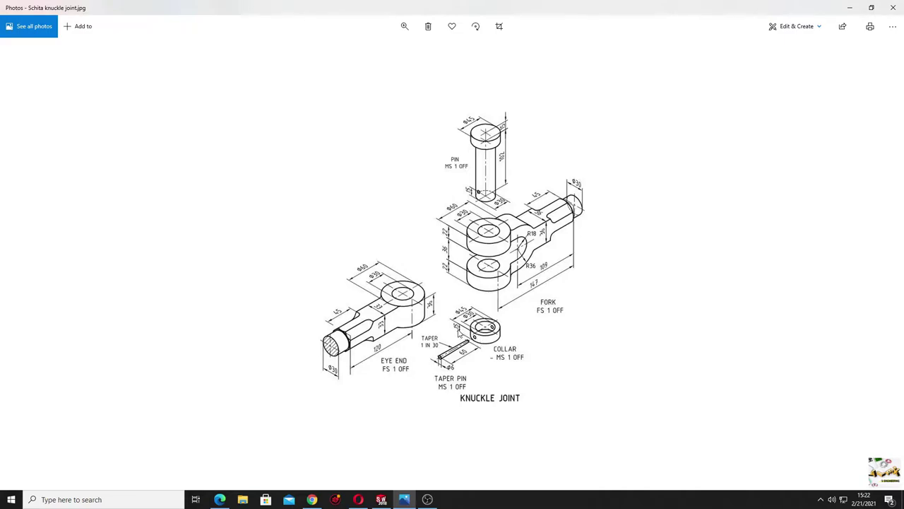
{"action": "left_click", "coordinate": [405, 26]}
{"action": "left_click_drag", "start_coordinate": [365, 52], "coordinate": [377, 54]}
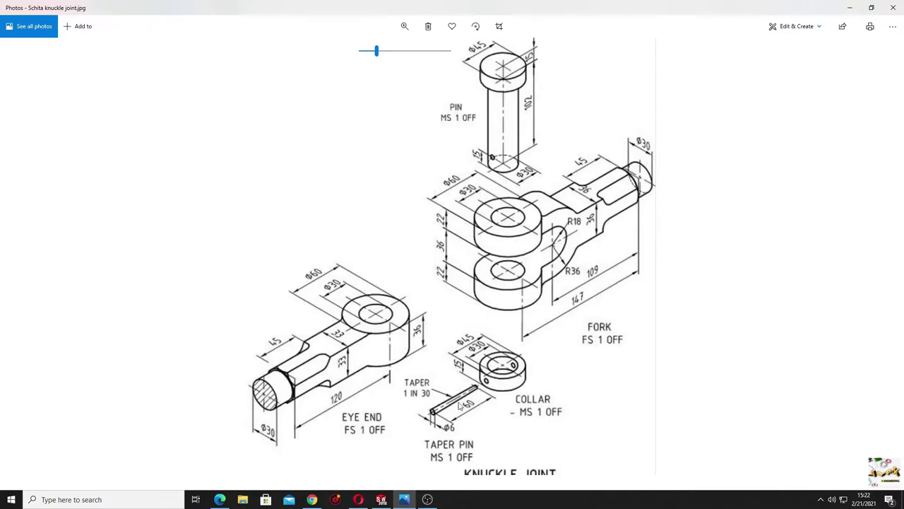
{"action": "left_click", "coordinate": [871, 9]}
{"action": "left_click", "coordinate": [730, 83]}
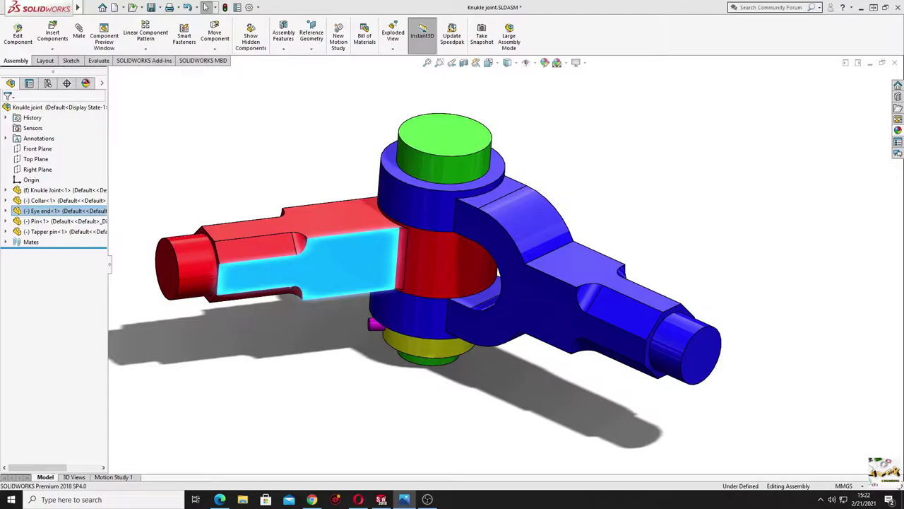
- Create a new part and start a sketch on the Front Plane
{"action": "left_click", "coordinate": [231, 130]}
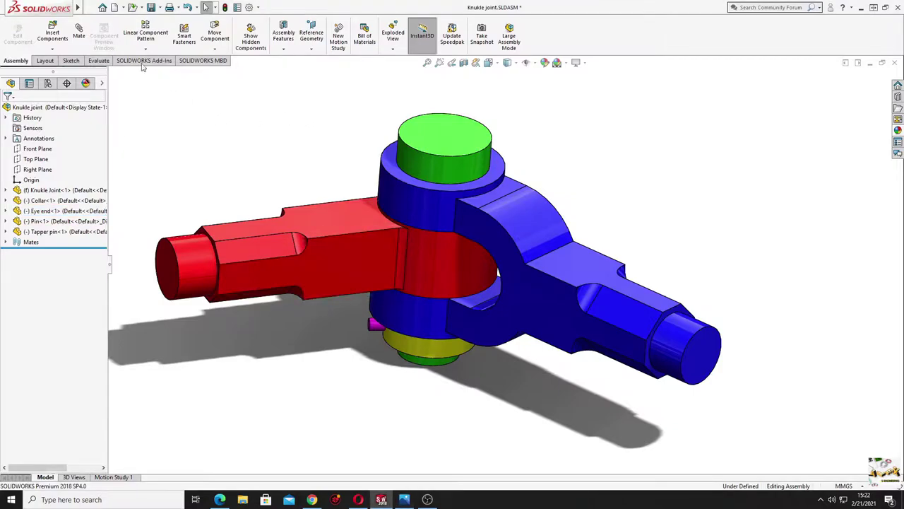
{"action": "left_click", "coordinate": [113, 8]}
{"action": "left_click", "coordinate": [368, 367]}
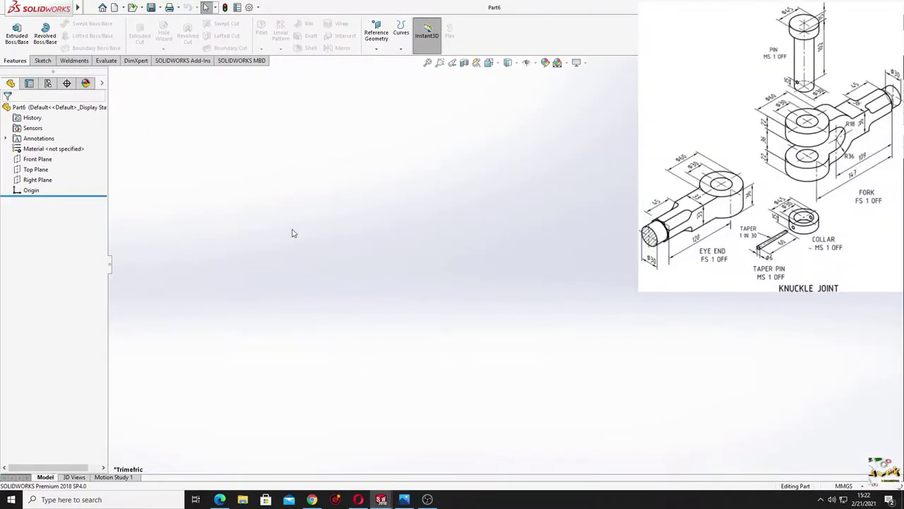
{"action": "left_click", "coordinate": [36, 159]}
{"action": "left_click", "coordinate": [33, 162]}
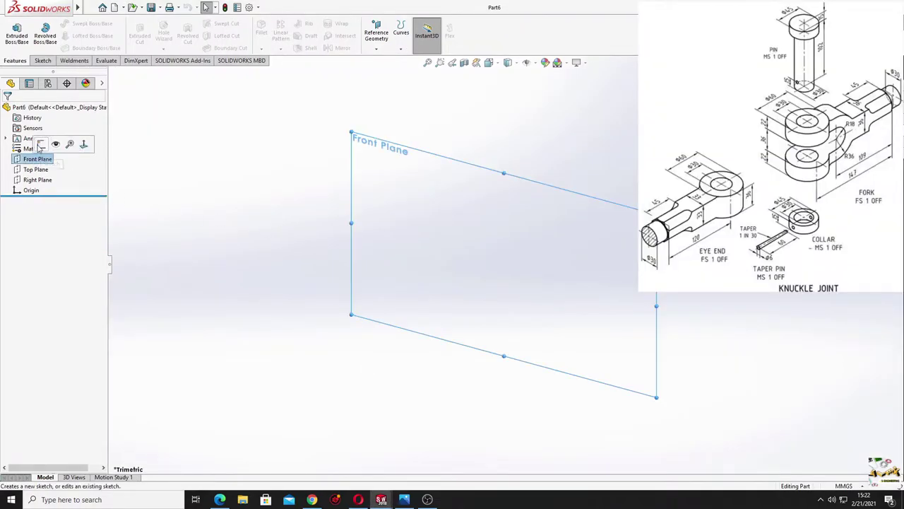
{"action": "left_click", "coordinate": [35, 145]}
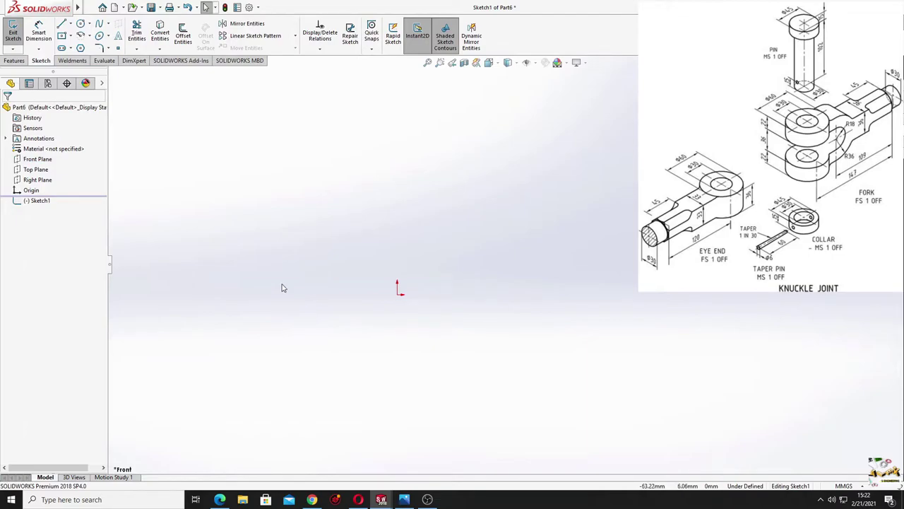
- Draw inner and outer centrepoint semicircular arcs, both centred on the origin
{"action": "left_click", "coordinate": [81, 36]}
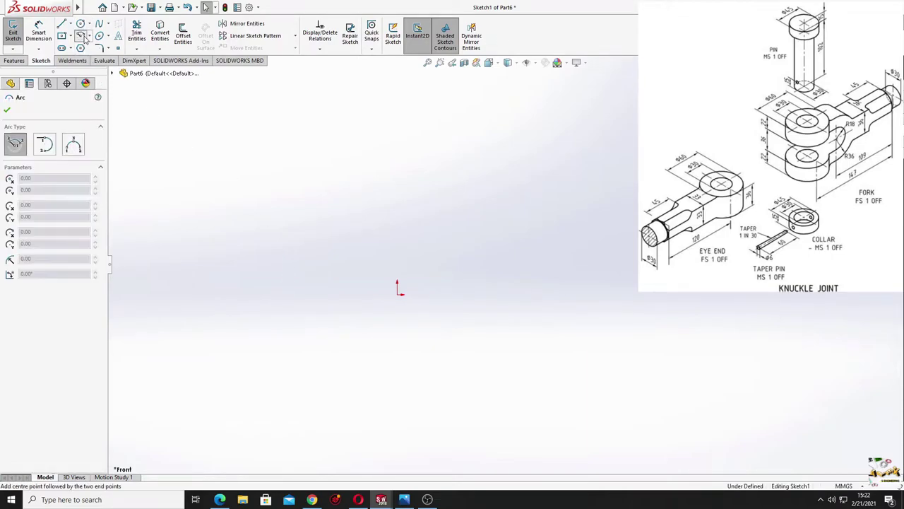
{"action": "left_click", "coordinate": [397, 293]}
{"action": "left_click", "coordinate": [397, 352]}
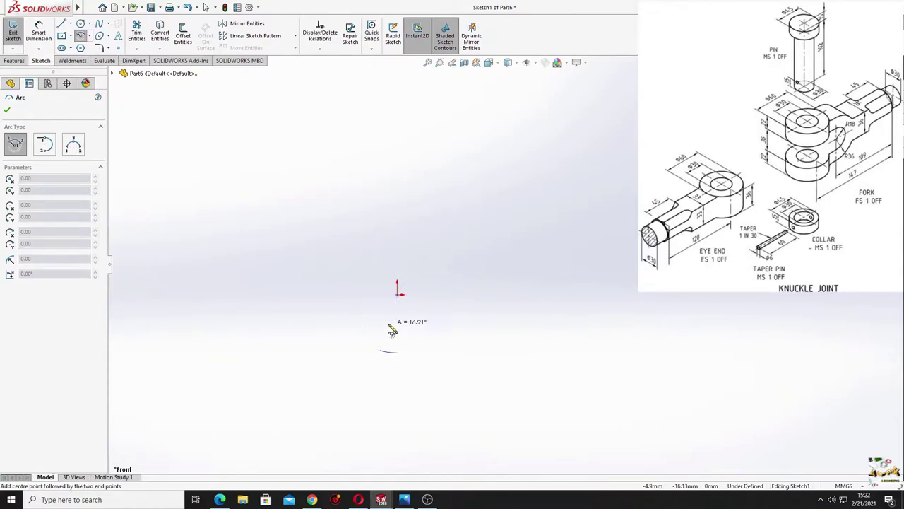
{"action": "left_click", "coordinate": [397, 236]}
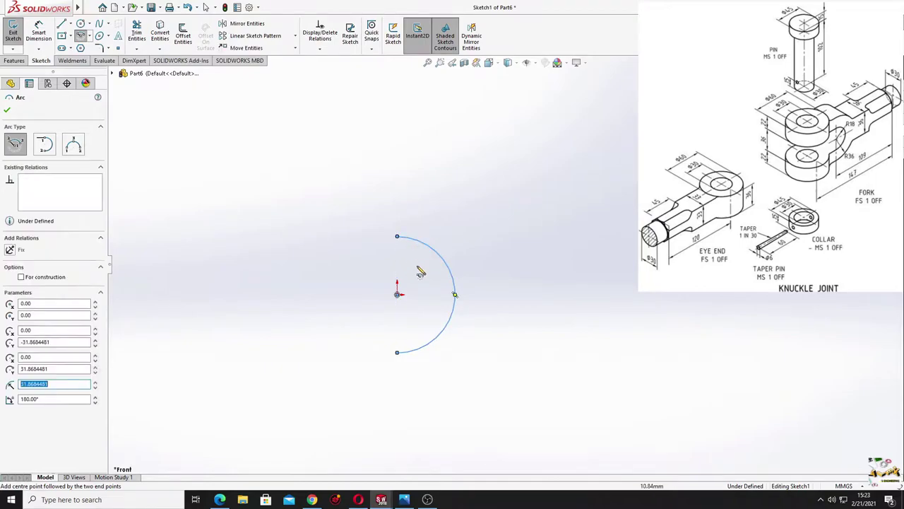
{"action": "left_click", "coordinate": [397, 294]}
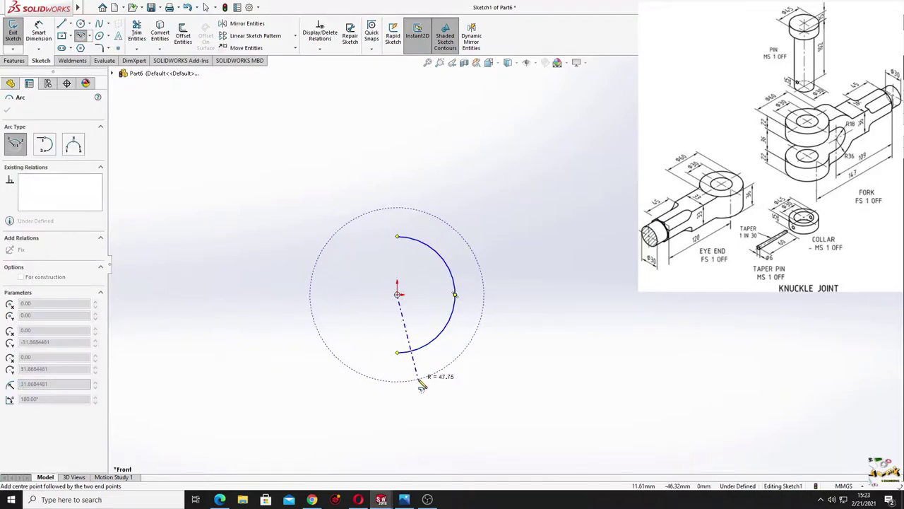
{"action": "left_click", "coordinate": [397, 394]}
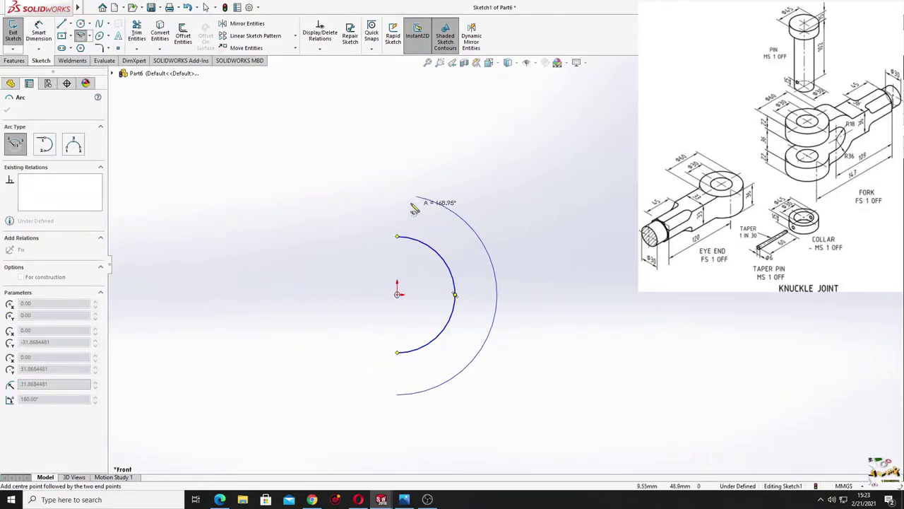
{"action": "left_click", "coordinate": [397, 195]}
{"action": "key", "text": "Escape"}
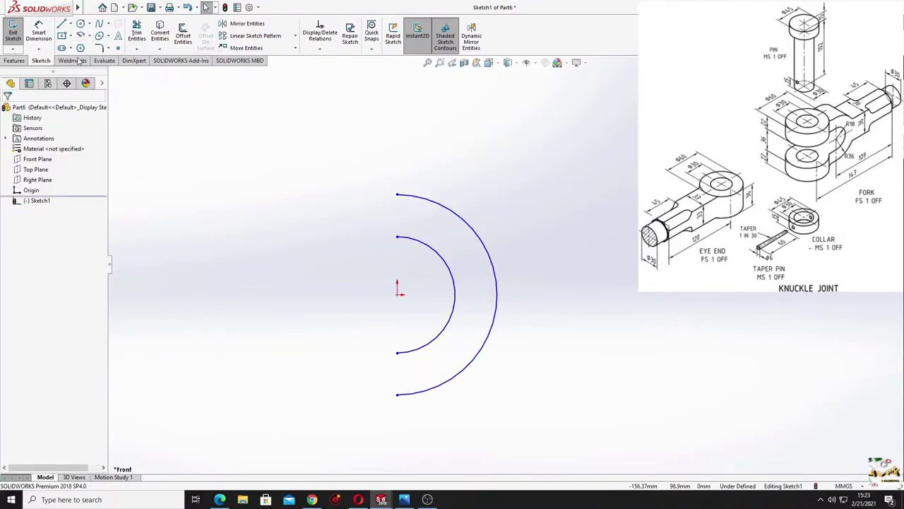
- Draw the U's lower arm as three lines joining the inner and outer arc ends
{"action": "left_click", "coordinate": [61, 23]}
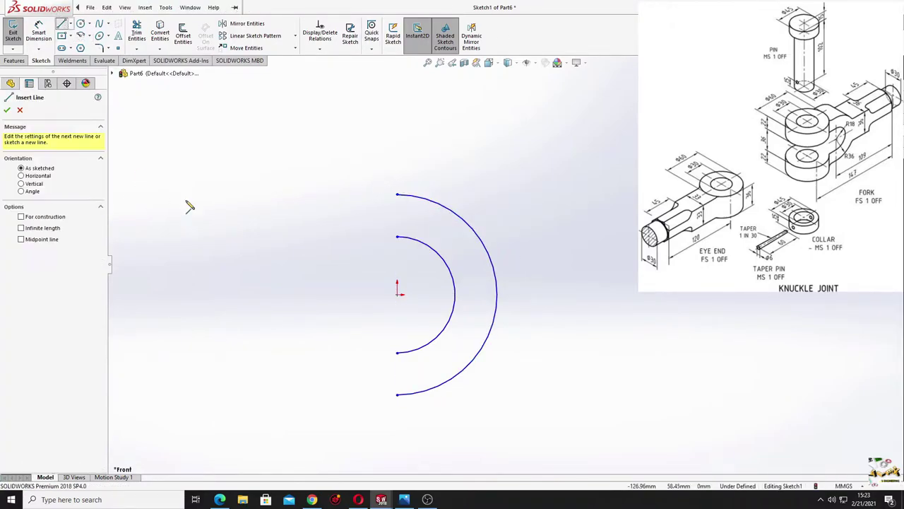
{"action": "left_click", "coordinate": [397, 352]}
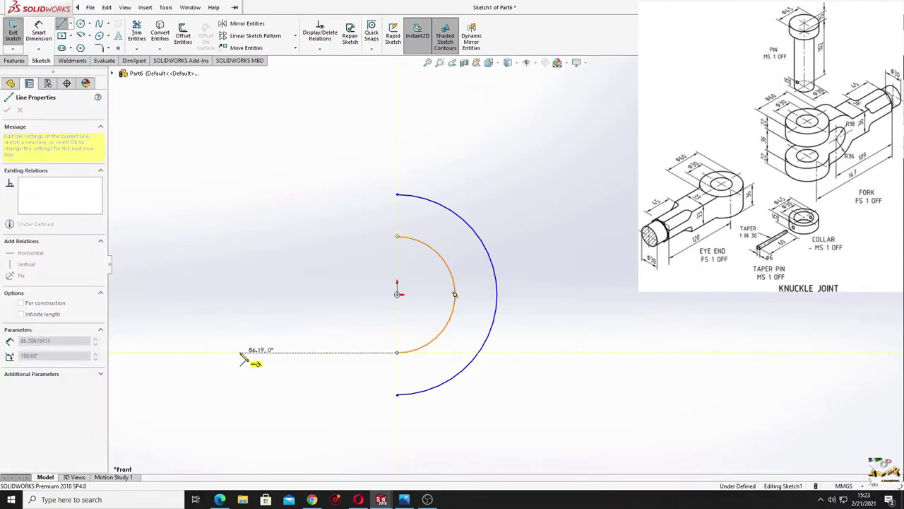
{"action": "left_click", "coordinate": [240, 351]}
{"action": "left_click", "coordinate": [240, 394]}
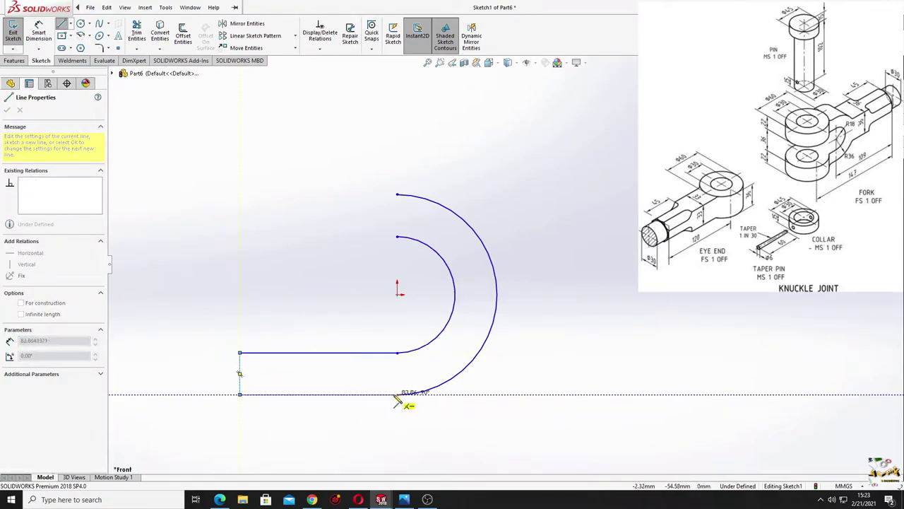
{"action": "left_click", "coordinate": [397, 394]}
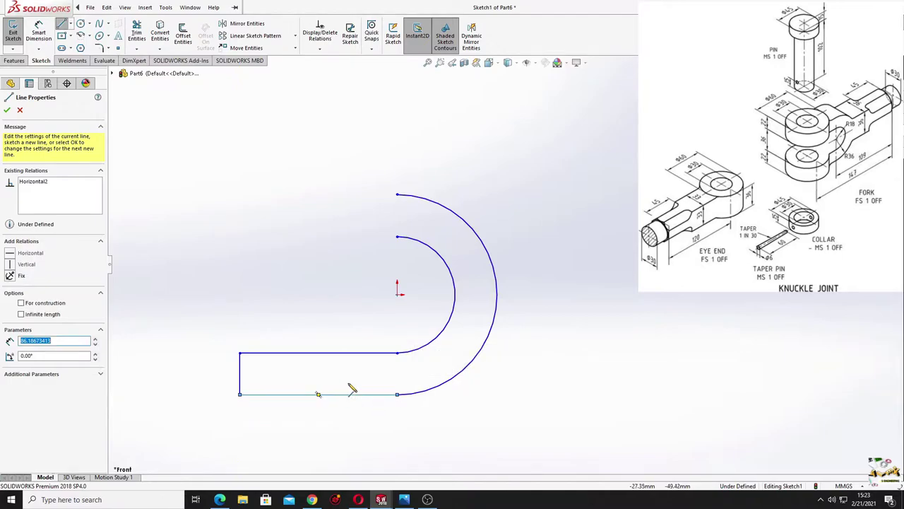
{"action": "left_click", "coordinate": [397, 194]}
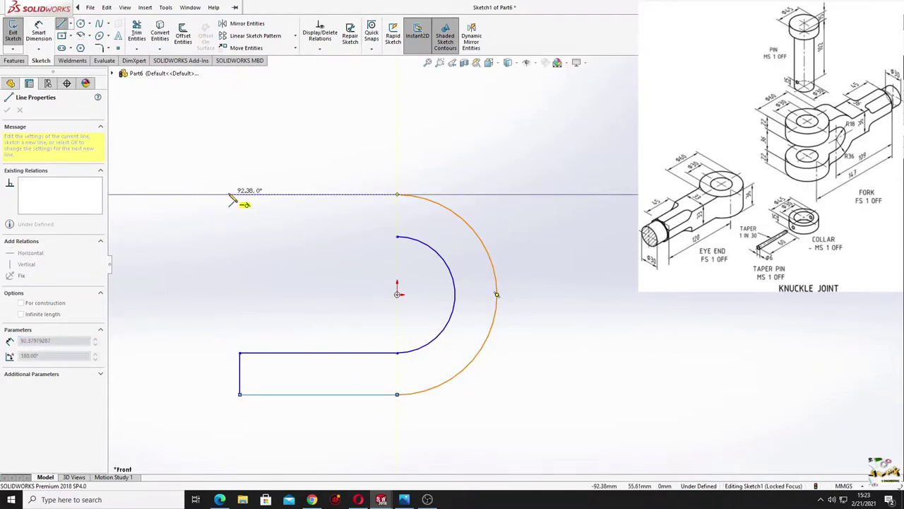
{"action": "key", "text": "Escape"}
{"action": "right_click", "coordinate": [223, 194]}
{"action": "left_click", "coordinate": [199, 187]}
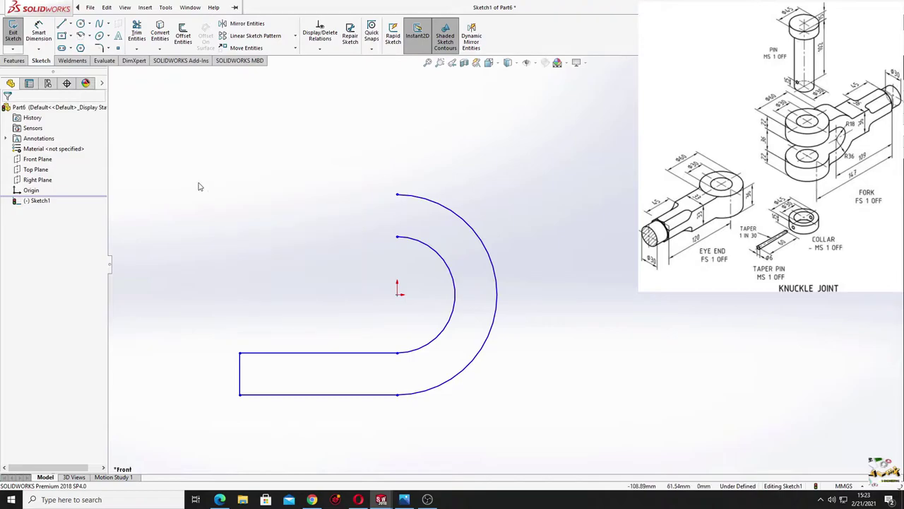
- Add a horizontal construction centreline through the origin
{"action": "left_click", "coordinate": [70, 24]}
{"action": "left_click", "coordinate": [81, 48]}
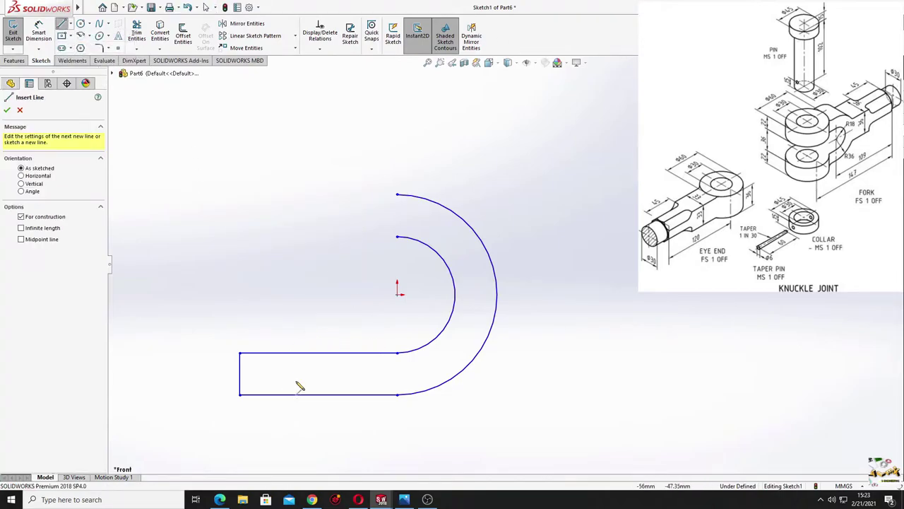
{"action": "left_click", "coordinate": [397, 293]}
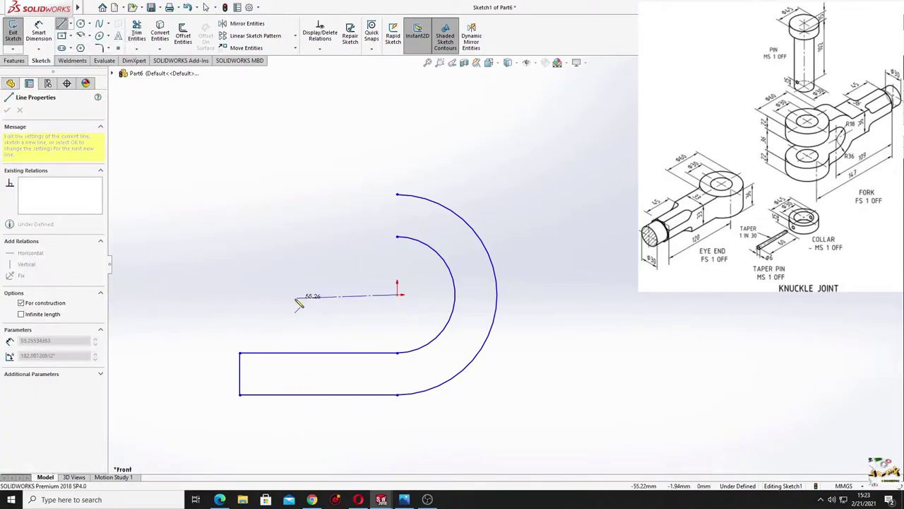
{"action": "right_click", "coordinate": [277, 268]}
{"action": "left_click", "coordinate": [293, 276]}
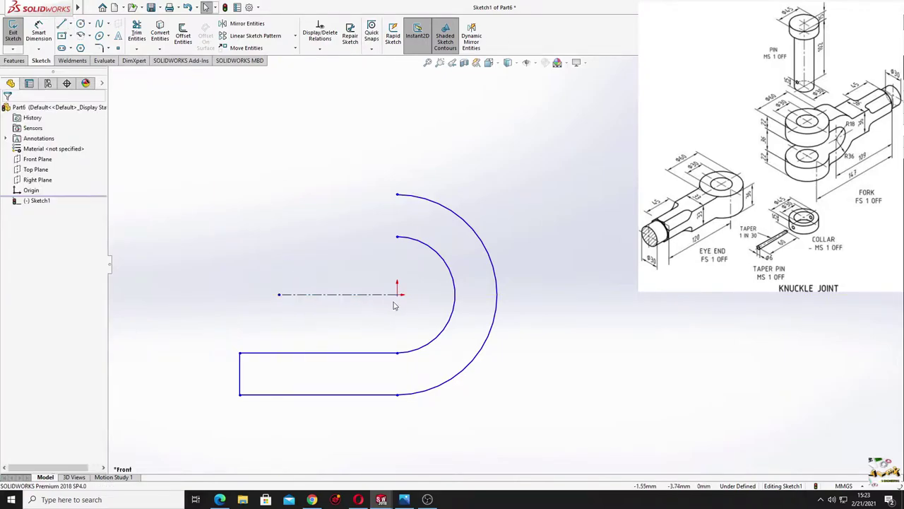
- Mirror the three lower-arm lines about the centreline to create the upper arm
{"action": "left_click", "coordinate": [244, 24]}
{"action": "left_click", "coordinate": [299, 352]}
{"action": "left_click", "coordinate": [240, 378]}
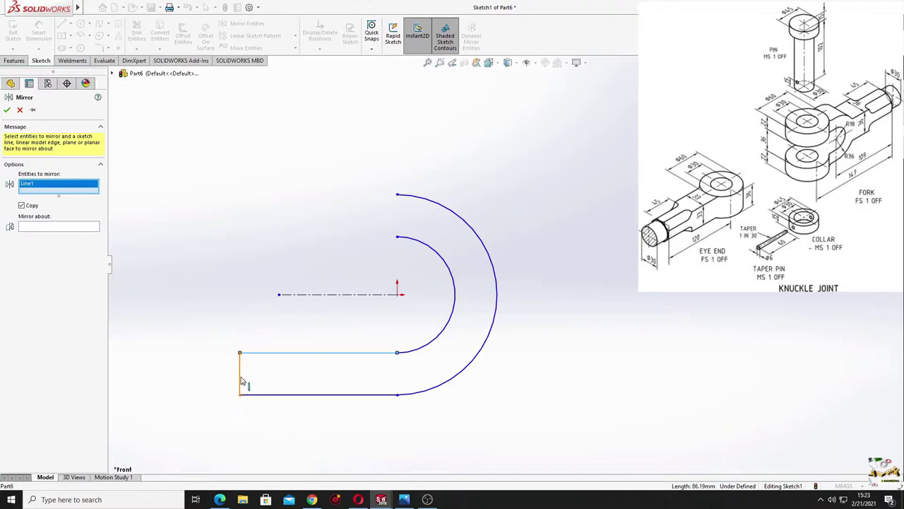
{"action": "left_click", "coordinate": [288, 395]}
{"action": "left_click", "coordinate": [79, 246]}
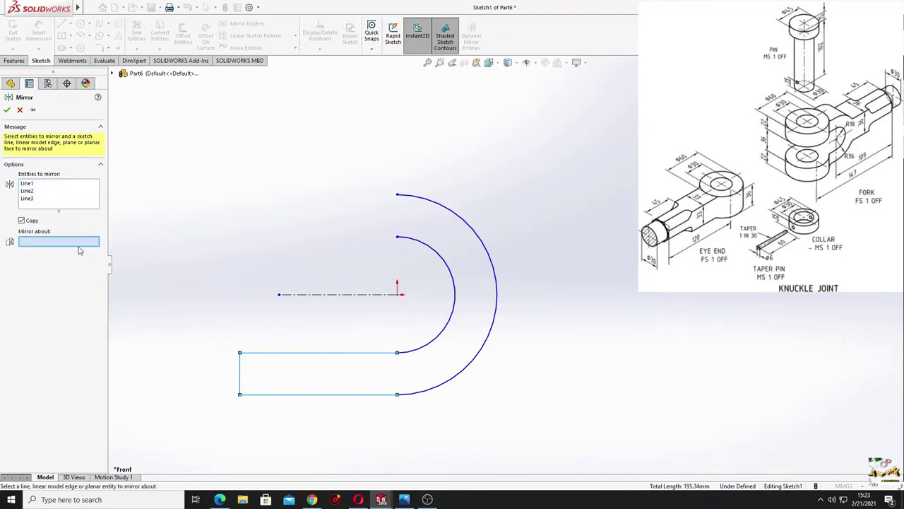
{"action": "left_click", "coordinate": [317, 294]}
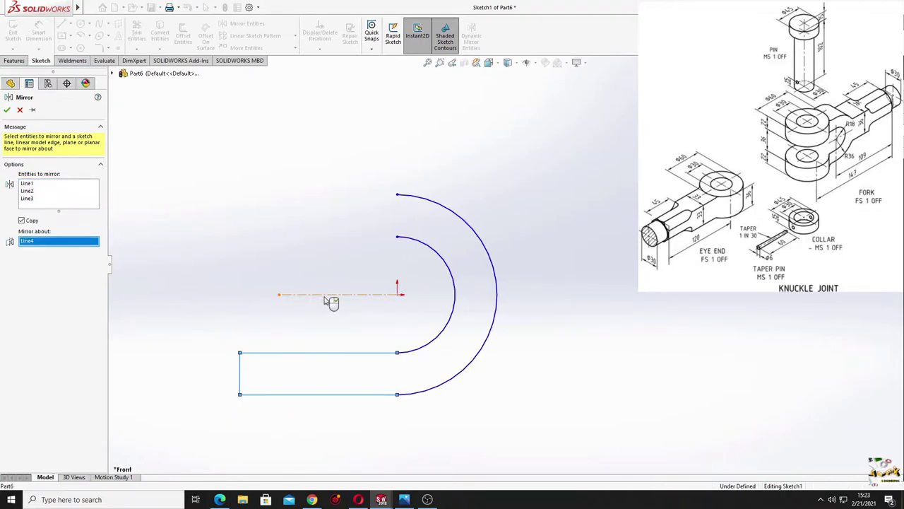
{"action": "left_click", "coordinate": [8, 108]}
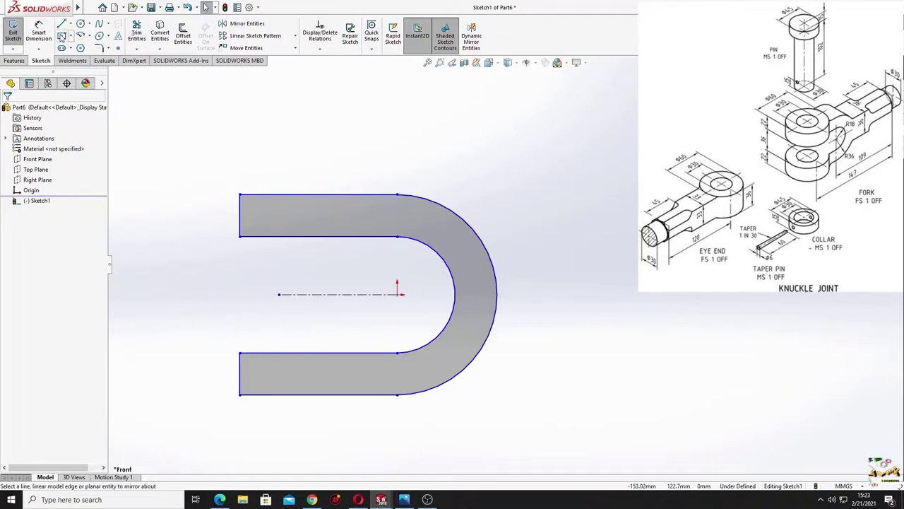
{"action": "left_click", "coordinate": [39, 34]}
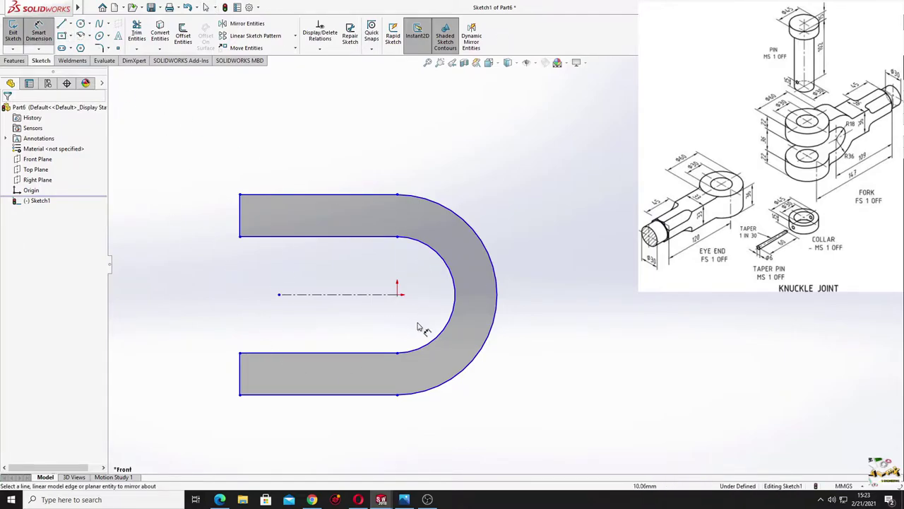
- Dimension the inner arc to R18 and the outer arc to R36
{"action": "middle_click_drag", "start_coordinate": [424, 317], "coordinate": [398, 312], "text": "ctrl"}
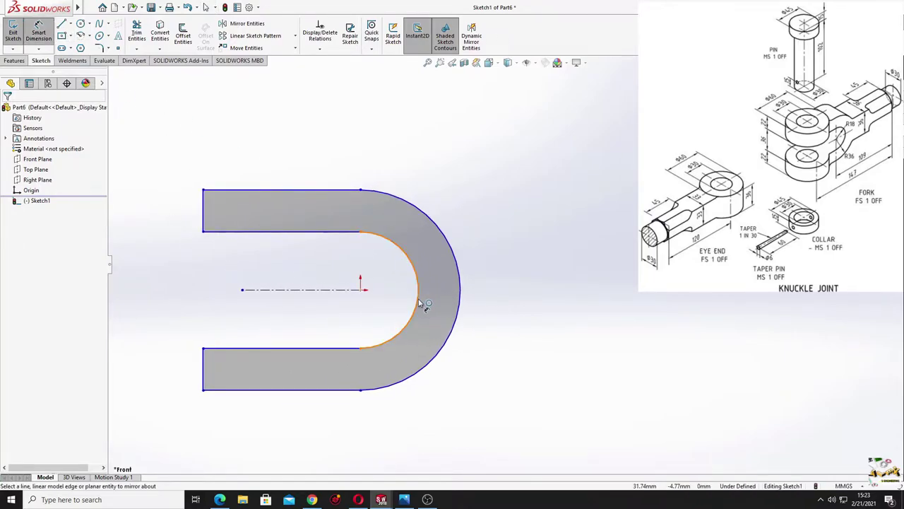
{"action": "left_click", "coordinate": [419, 303]}
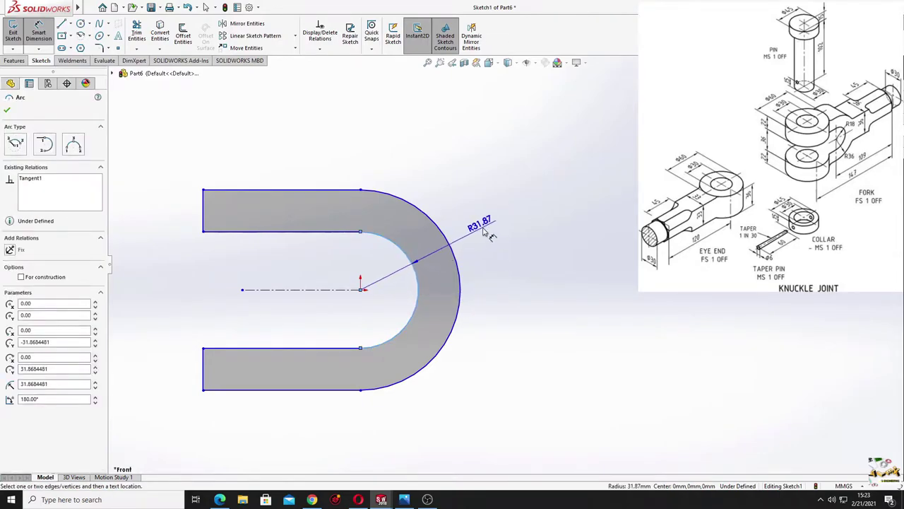
{"action": "left_click", "coordinate": [484, 233]}
{"action": "type", "text": "1"}
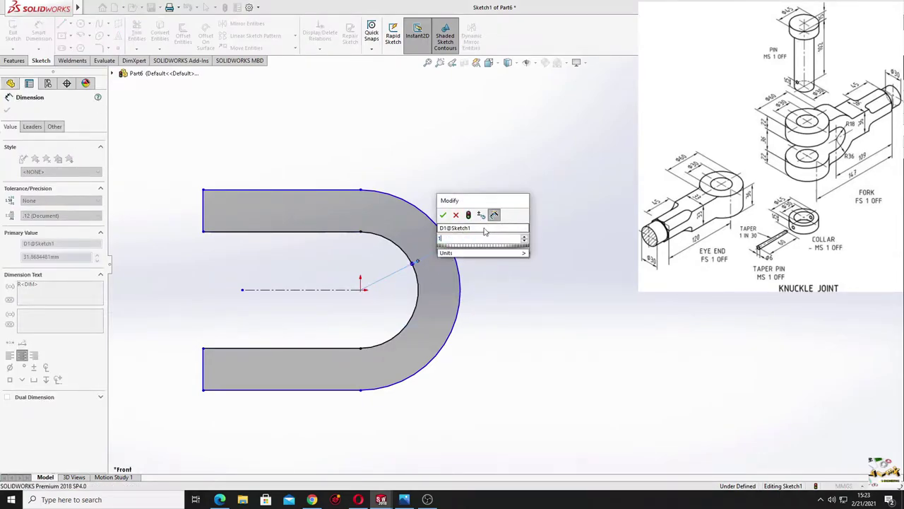
{"action": "type", "text": "8"}
{"action": "key", "text": "Return"}
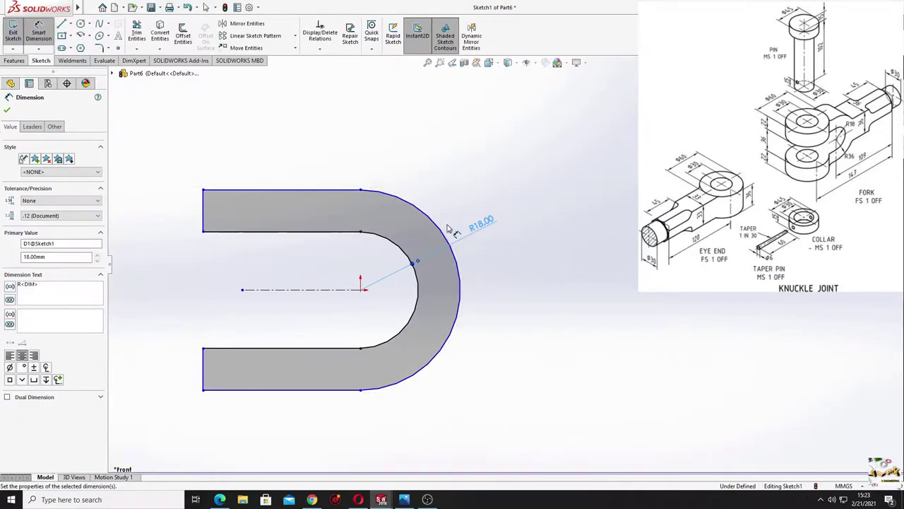
{"action": "left_click", "coordinate": [426, 213]}
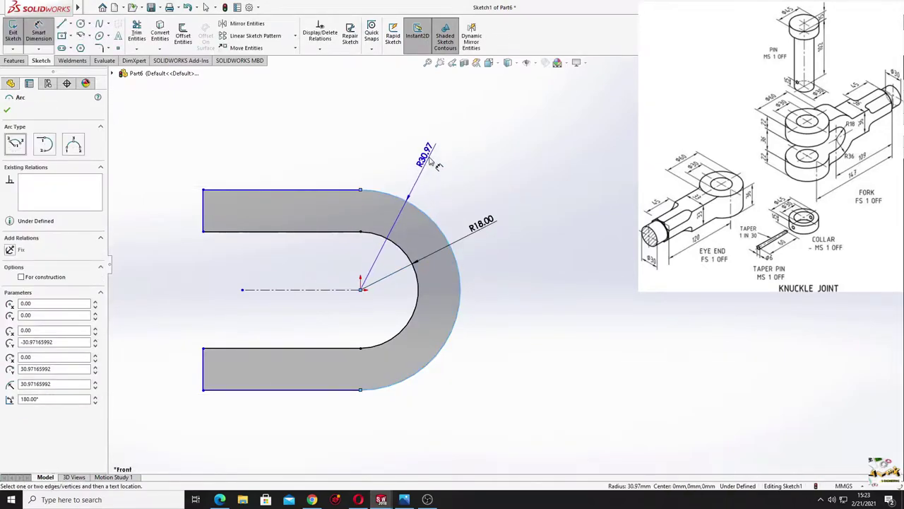
{"action": "left_click", "coordinate": [432, 162]}
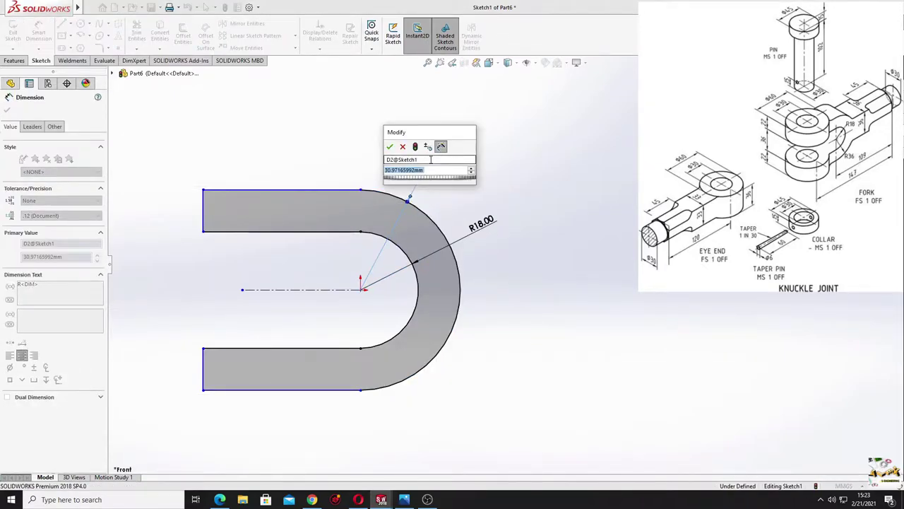
{"action": "type", "text": "36"}
{"action": "key", "text": "Return"}
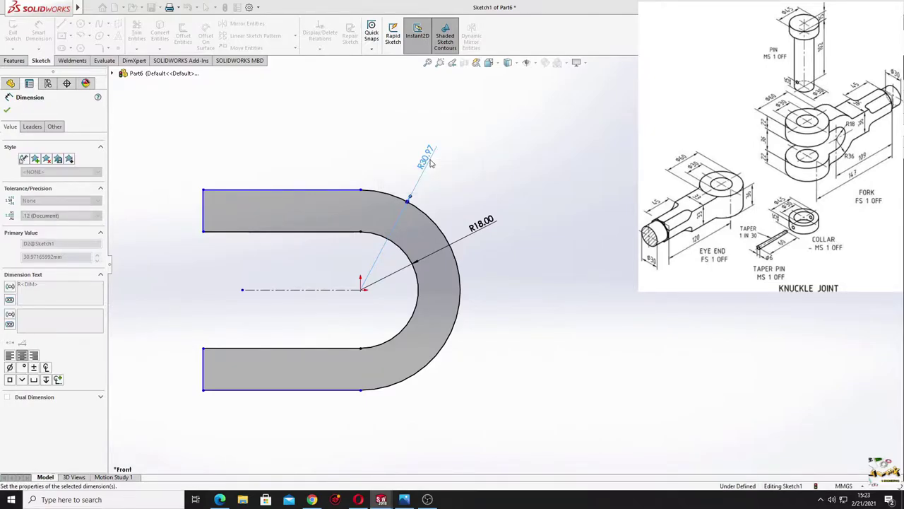
- Add a Vertical relation between the top arm's arc corner and the inner corner point
{"action": "scroll", "coordinate": [349, 273], "scroll_direction": "up", "scroll_amount": 2}
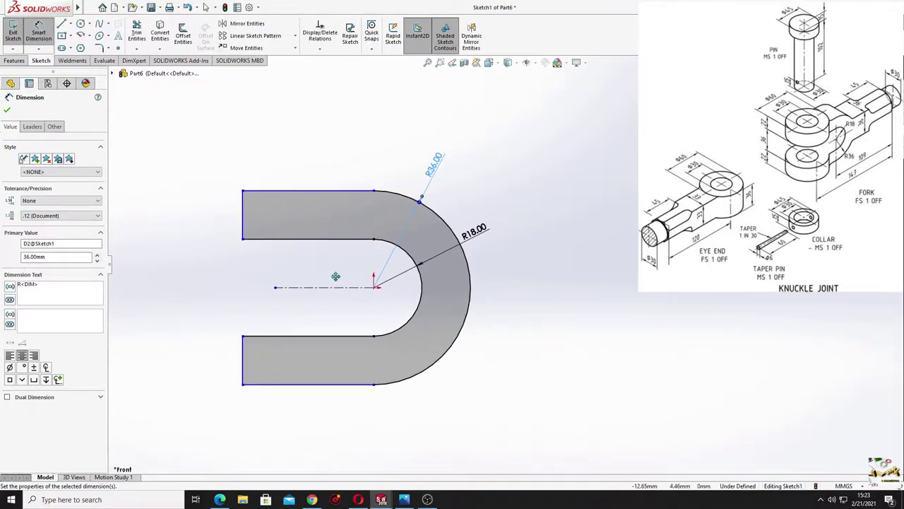
{"action": "key", "text": "d"}
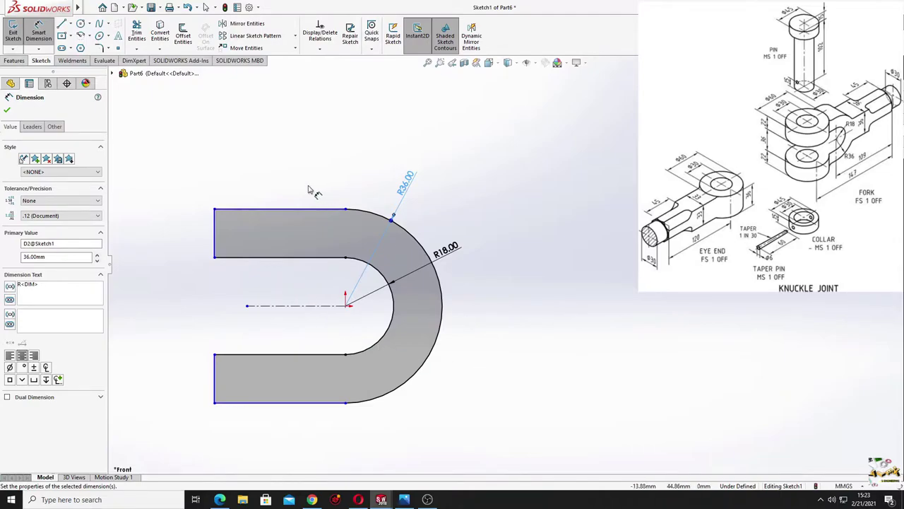
{"action": "right_click", "coordinate": [216, 186]}
{"action": "left_click", "coordinate": [216, 206]}
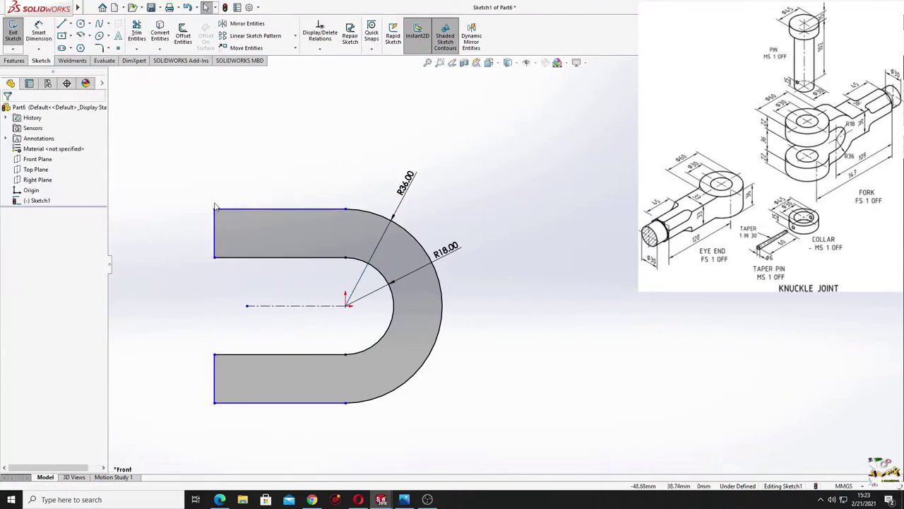
{"action": "left_click_drag", "start_coordinate": [214, 209], "coordinate": [208, 211]}
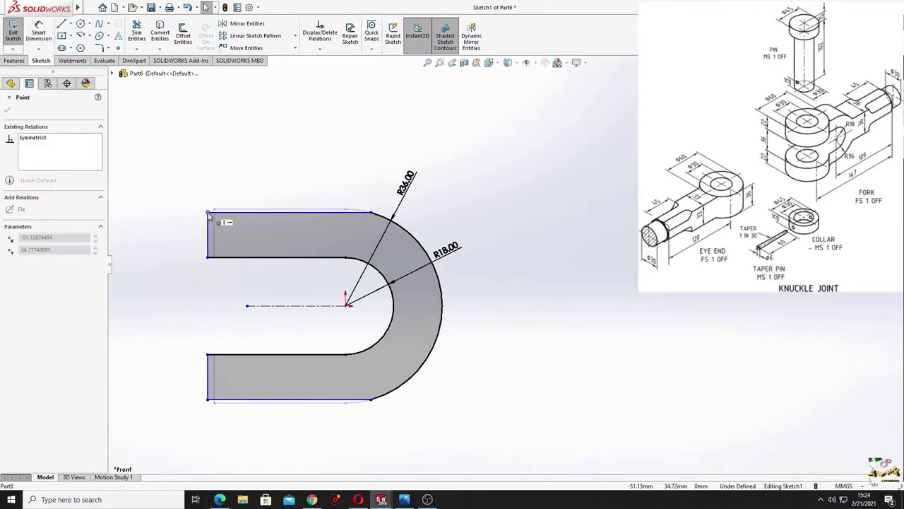
{"action": "left_click", "coordinate": [326, 193]}
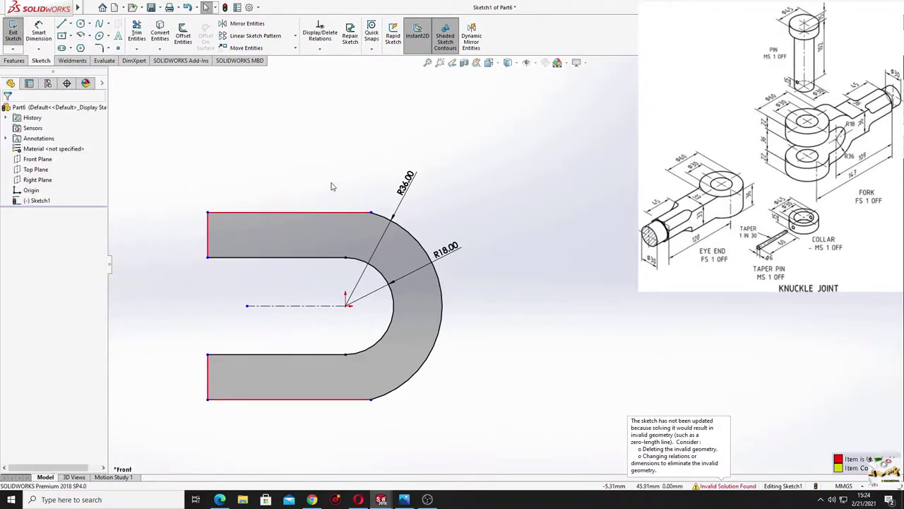
{"action": "left_click", "coordinate": [371, 212]}
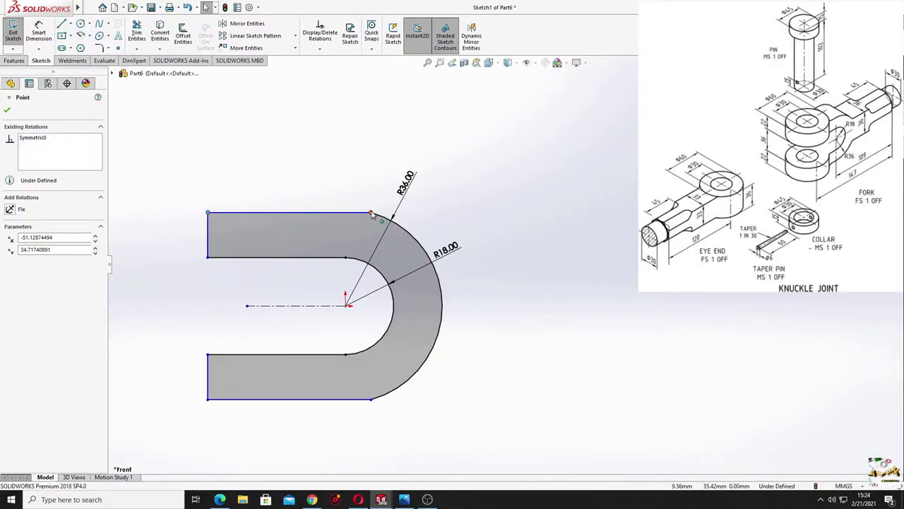
{"action": "left_click", "coordinate": [345, 257], "text": "ctrl"}
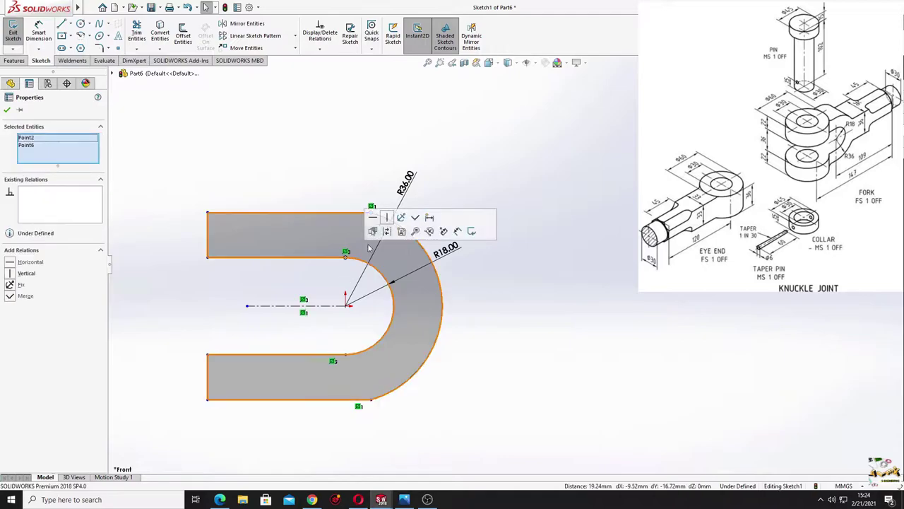
{"action": "left_click", "coordinate": [387, 219]}
{"action": "left_click", "coordinate": [503, 291]}
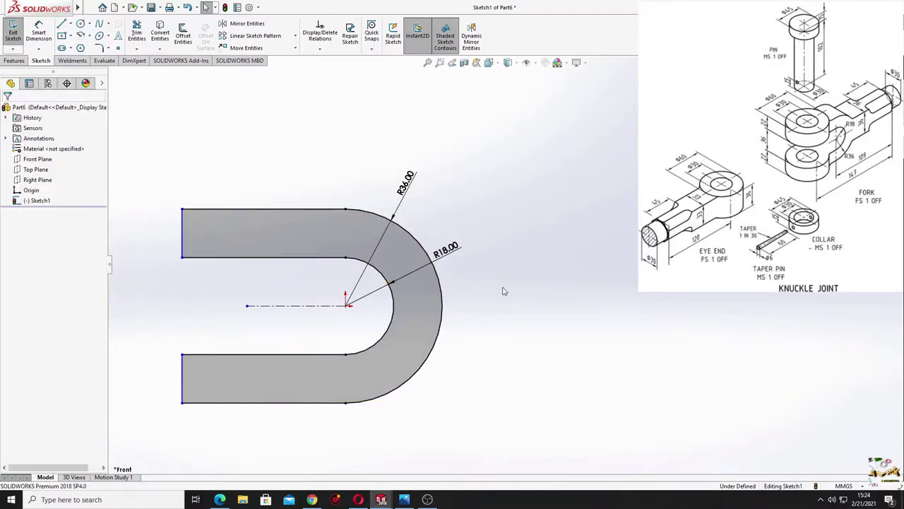
- Move the R18.00 and R36.00 dimensions above the U shape
{"action": "left_click_drag", "start_coordinate": [443, 328], "coordinate": [399, 332]}
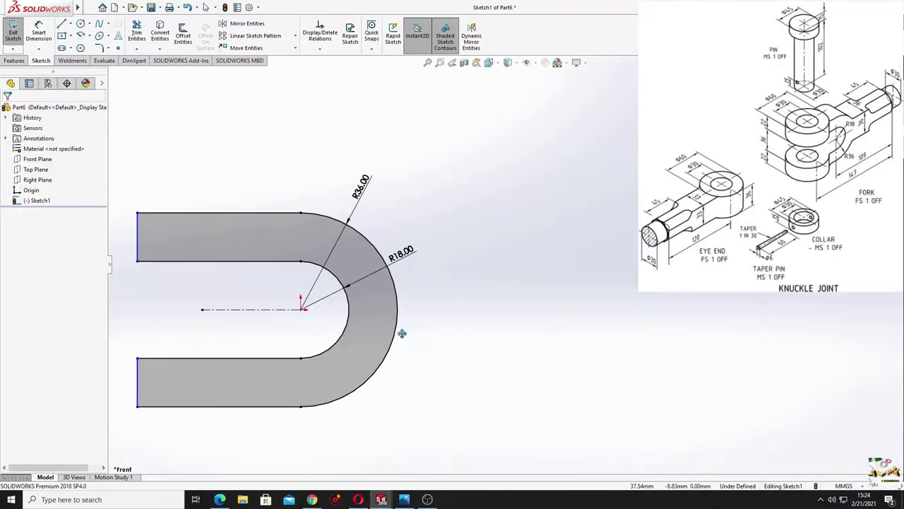
{"action": "left_click", "coordinate": [62, 24]}
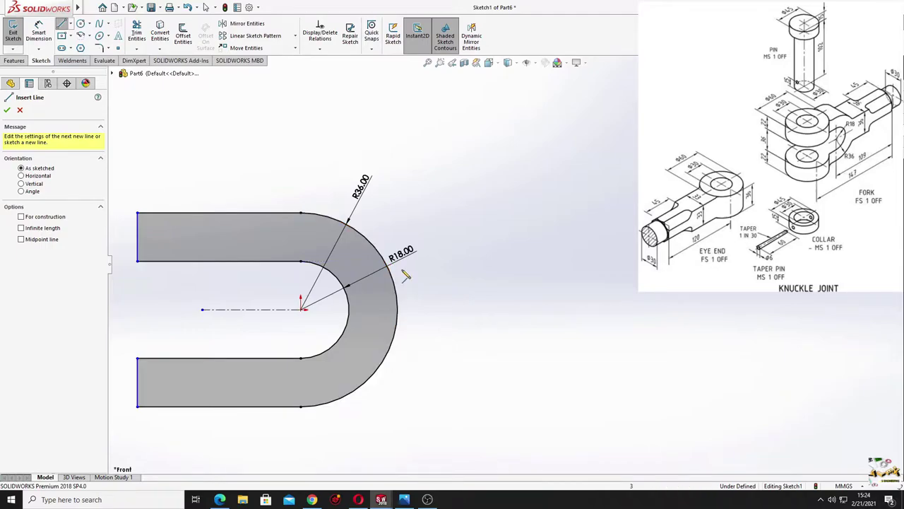
{"action": "right_click", "coordinate": [399, 180]}
{"action": "left_click", "coordinate": [428, 205]}
{"action": "mouse_move", "coordinate": [403, 249]}
{"action": "left_mouse_down"}
{"action": "mouse_move", "coordinate": [315, 172]}
{"action": "mouse_move", "coordinate": [339, 175]}
{"action": "left_mouse_up"}
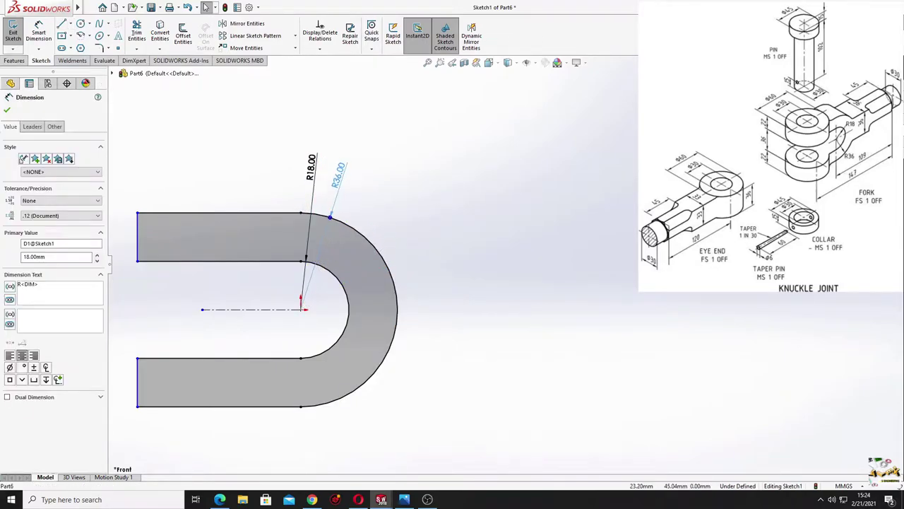
{"action": "left_click", "coordinate": [416, 225]}
{"action": "left_click", "coordinate": [62, 25]}
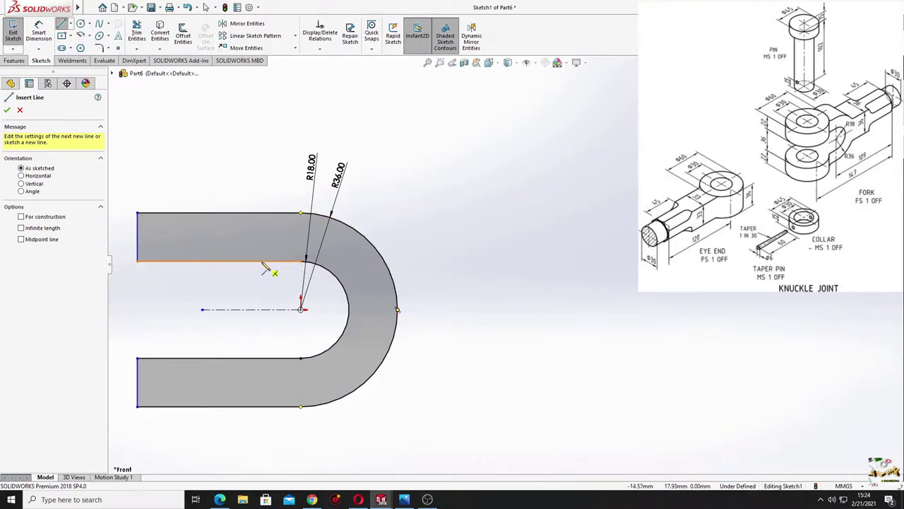
- Draw the rod outline as lines extending right from the outer arc's ends
{"action": "left_click", "coordinate": [385, 261]}
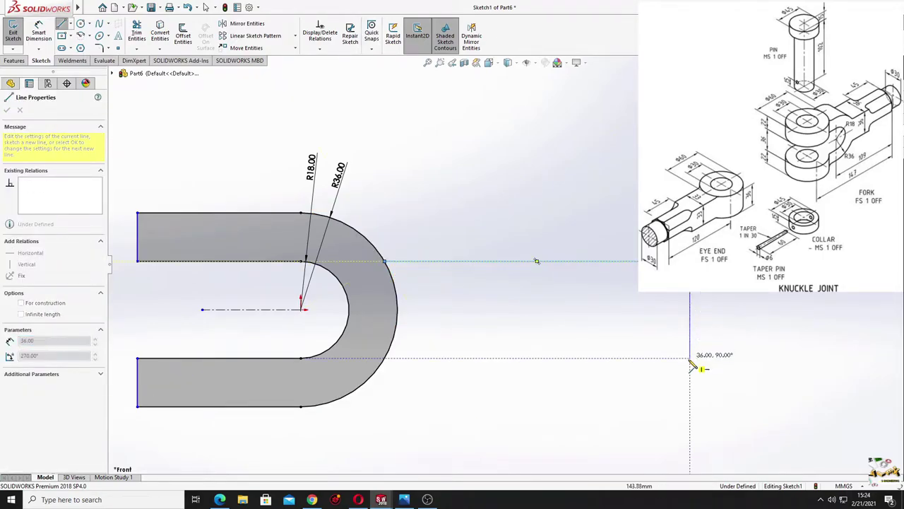
{"action": "left_click", "coordinate": [690, 357]}
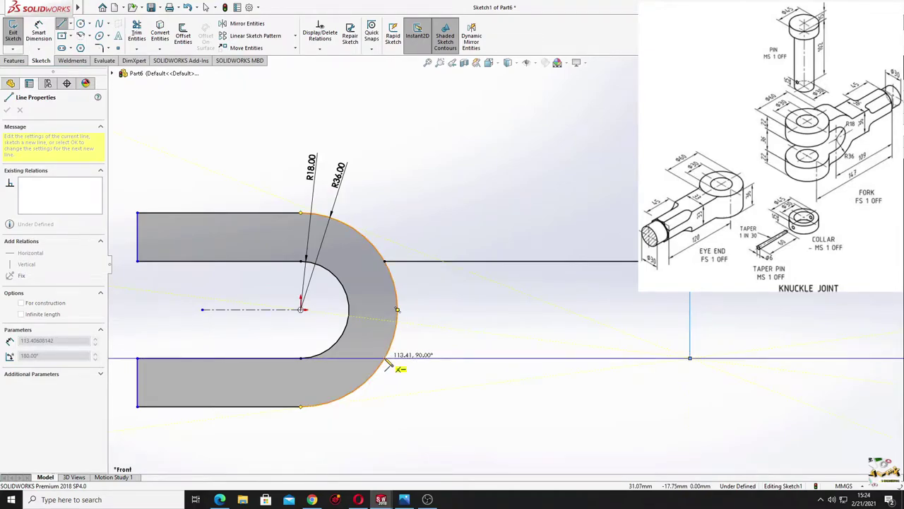
{"action": "left_click", "coordinate": [385, 358]}
{"action": "right_click", "coordinate": [465, 317]}
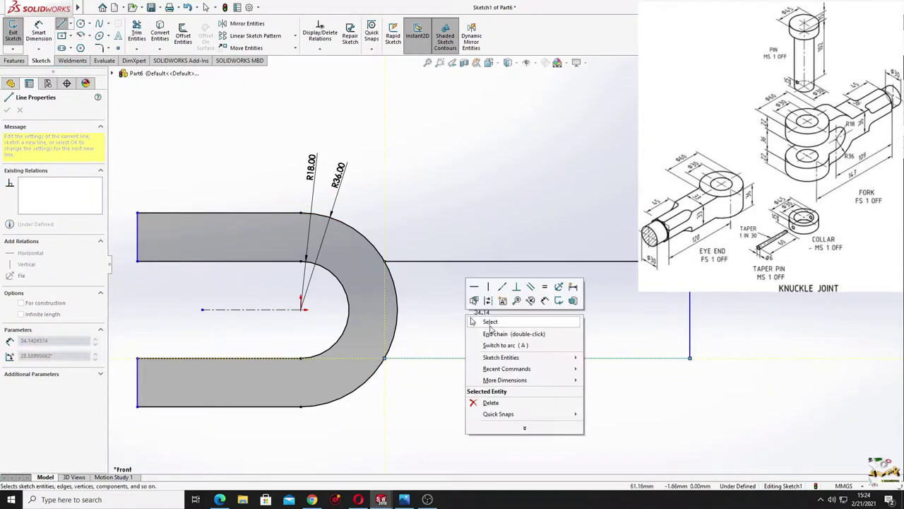
{"action": "left_click", "coordinate": [490, 323]}
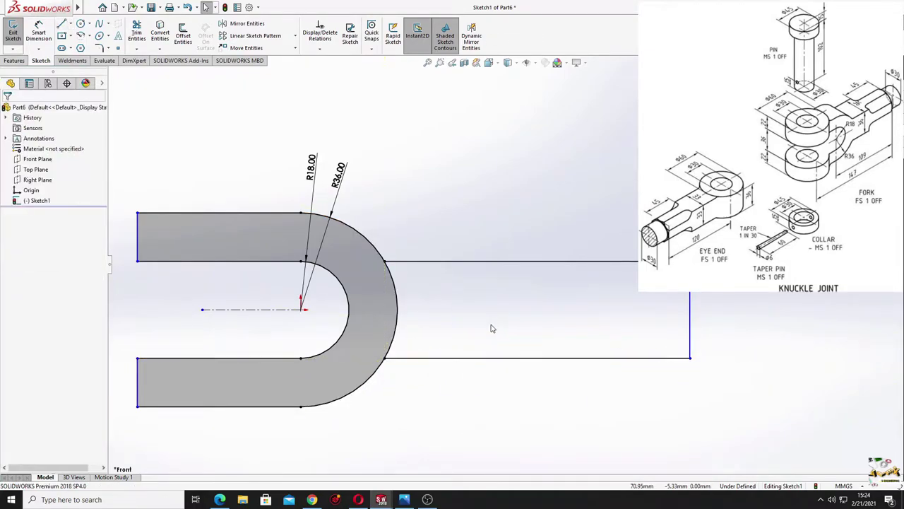
- Make the rod's top edge collinear with the U's upper inner edge
{"action": "left_click", "coordinate": [421, 262]}
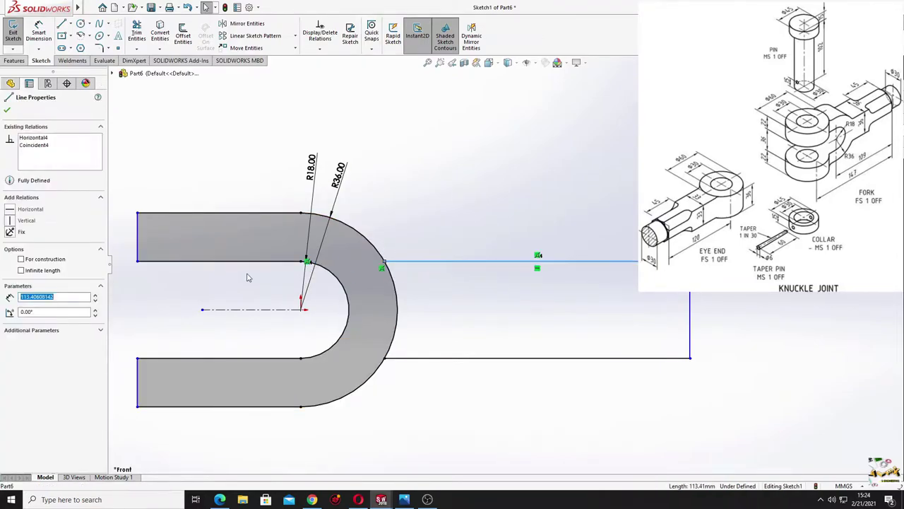
{"action": "left_click", "coordinate": [251, 262], "text": "ctrl"}
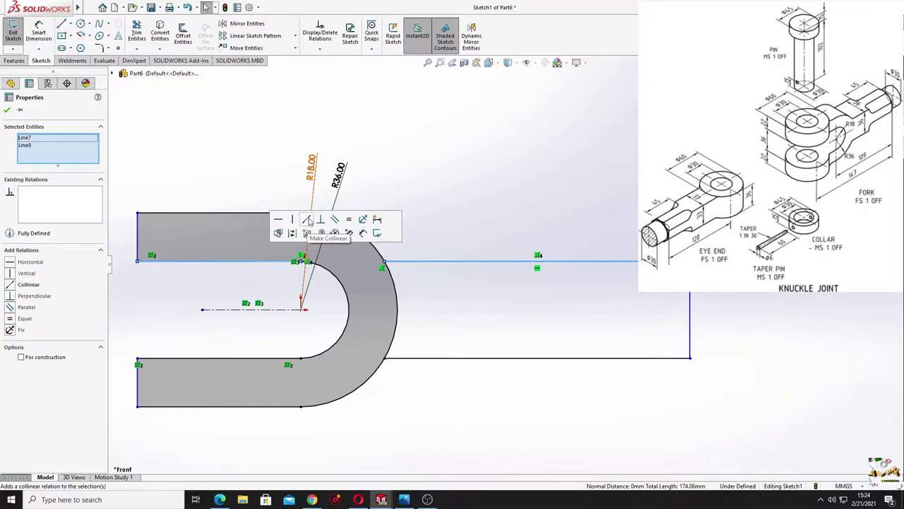
{"action": "left_click", "coordinate": [308, 223]}
{"action": "left_click", "coordinate": [516, 168]}
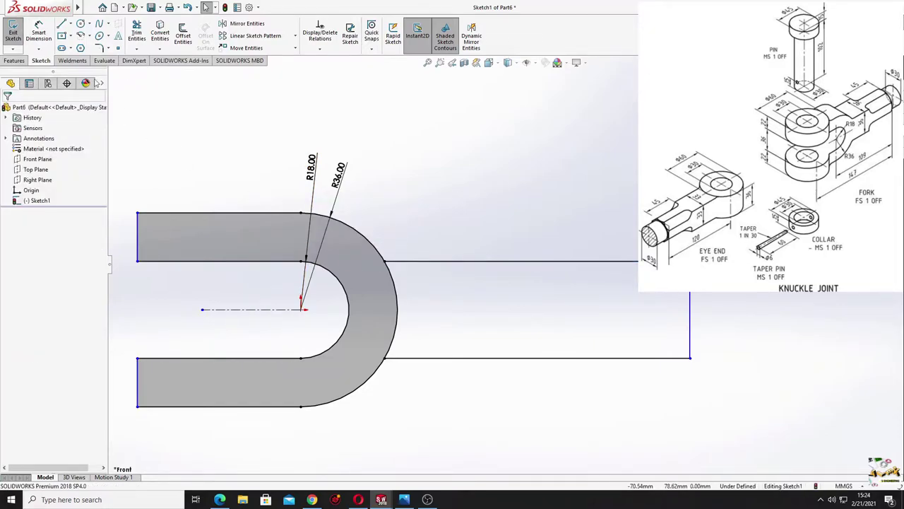
{"action": "left_click", "coordinate": [38, 33]}
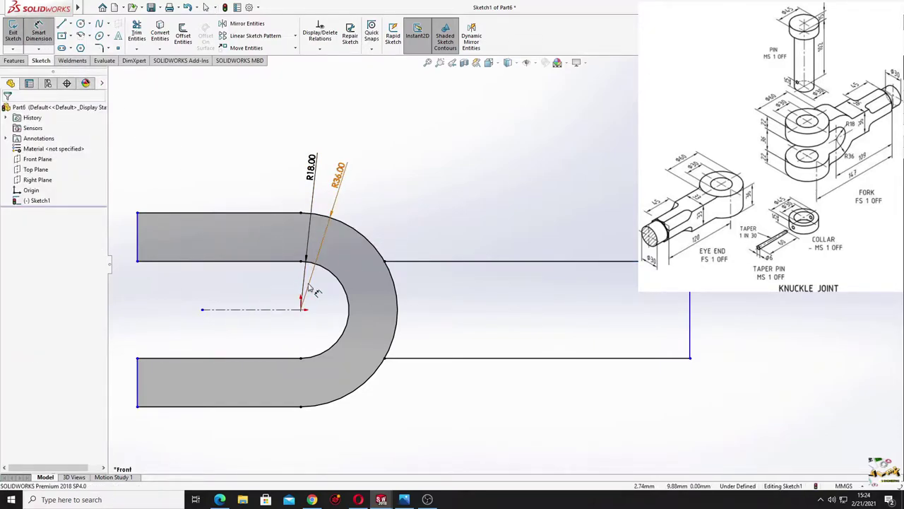
- Dimension the rod's right end 109 from the eye's centre point
{"action": "middle_click_drag", "start_coordinate": [303, 297], "coordinate": [334, 267], "text": "ctrl"}
{"action": "left_click", "coordinate": [722, 308]}
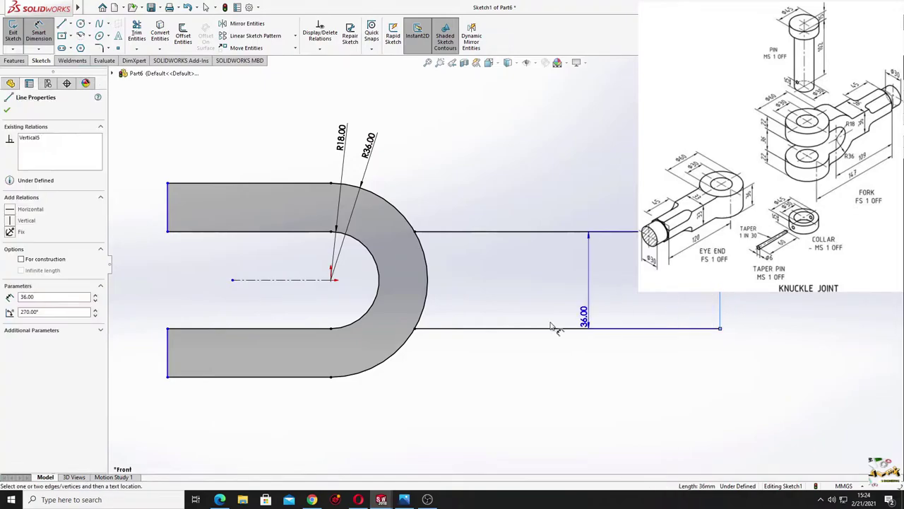
{"action": "left_click", "coordinate": [330, 279]}
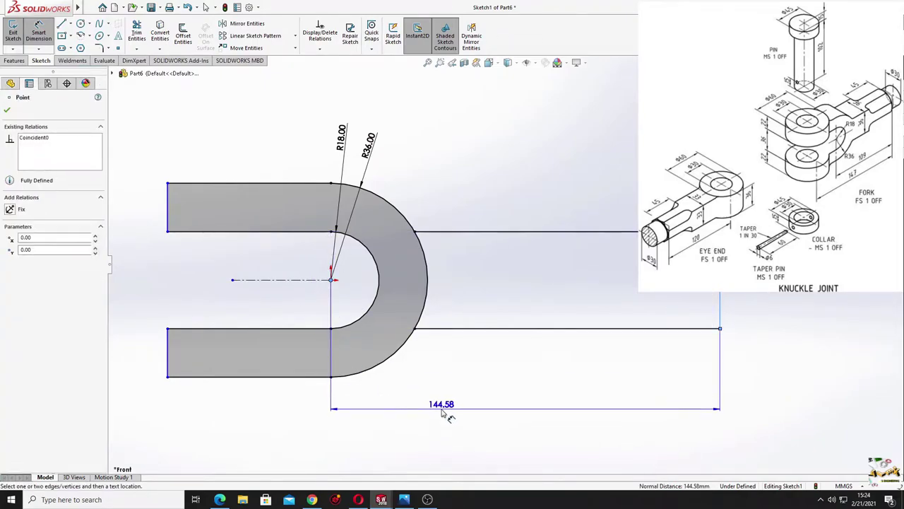
{"action": "left_click", "coordinate": [442, 413]}
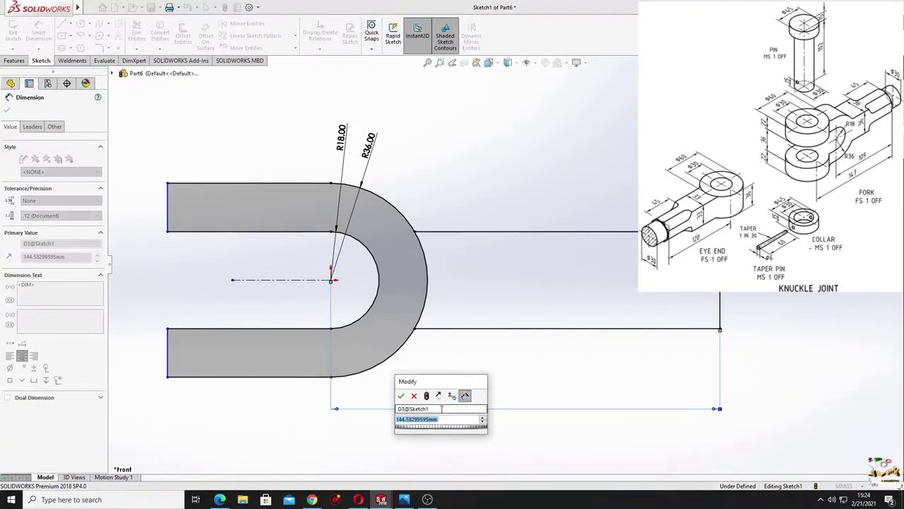
{"action": "type", "text": "10"}
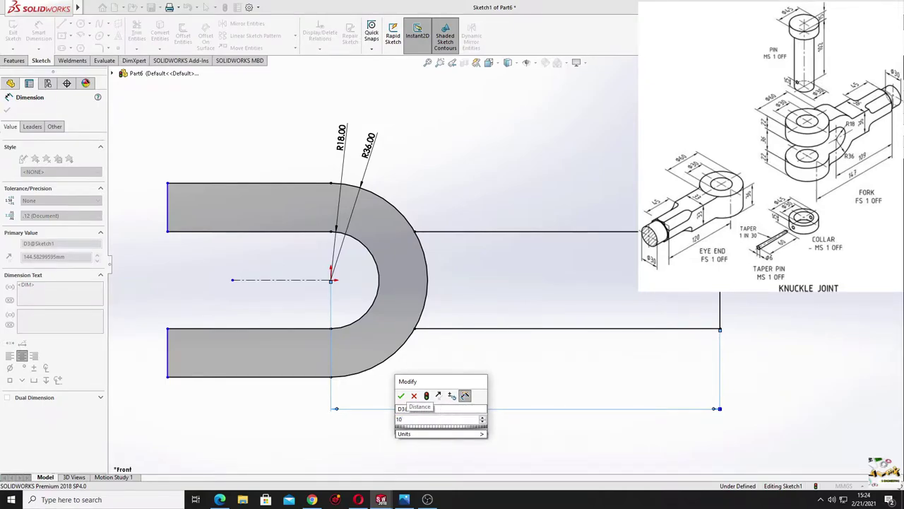
{"action": "type", "text": "9"}
{"action": "key", "text": "Return"}
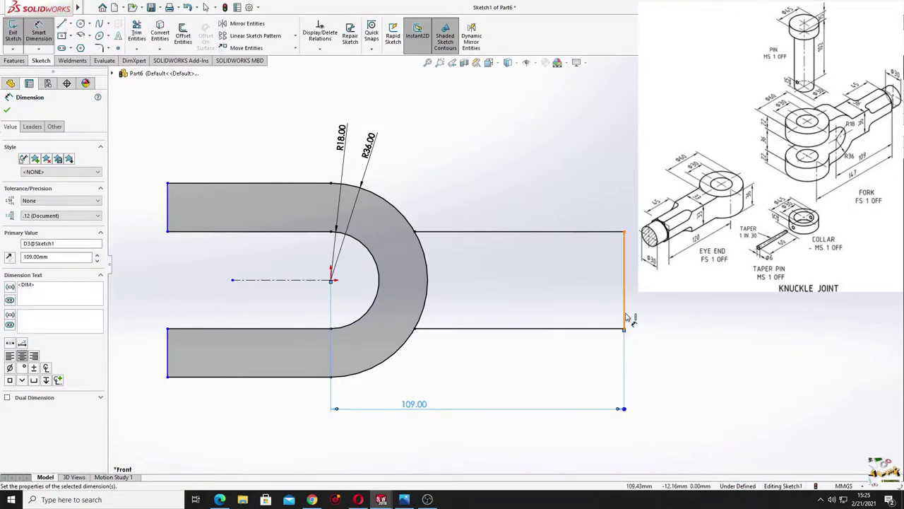
- Set the overall length from the fork's left end to the rod end to 147
{"action": "left_click", "coordinate": [625, 319]}
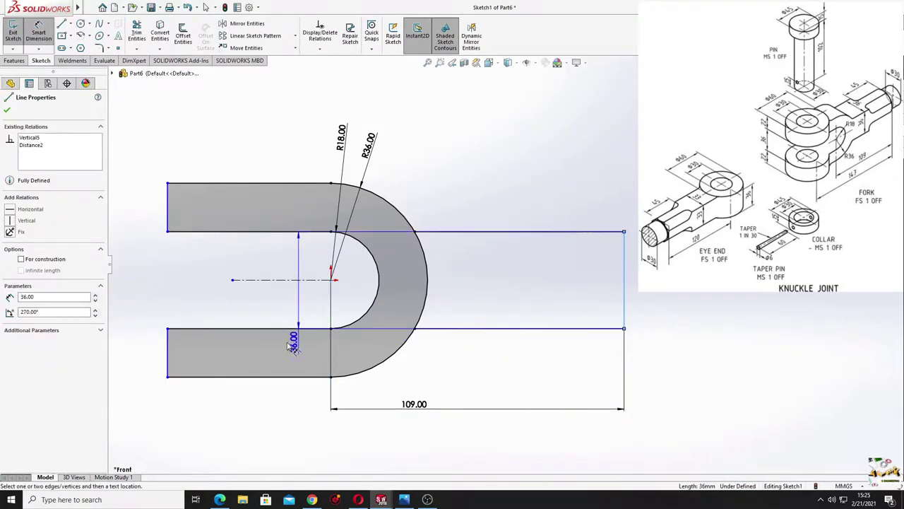
{"action": "left_click", "coordinate": [168, 370]}
{"action": "left_click", "coordinate": [378, 450]}
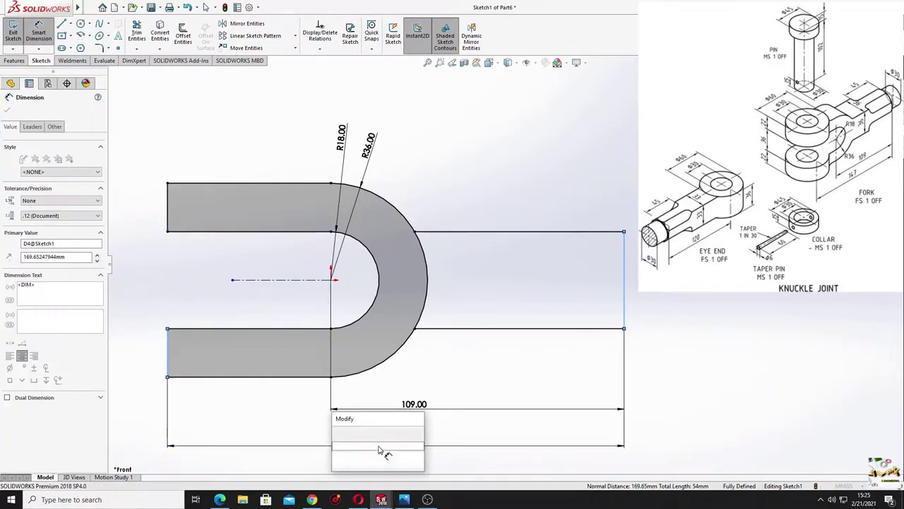
{"action": "type", "text": "147"}
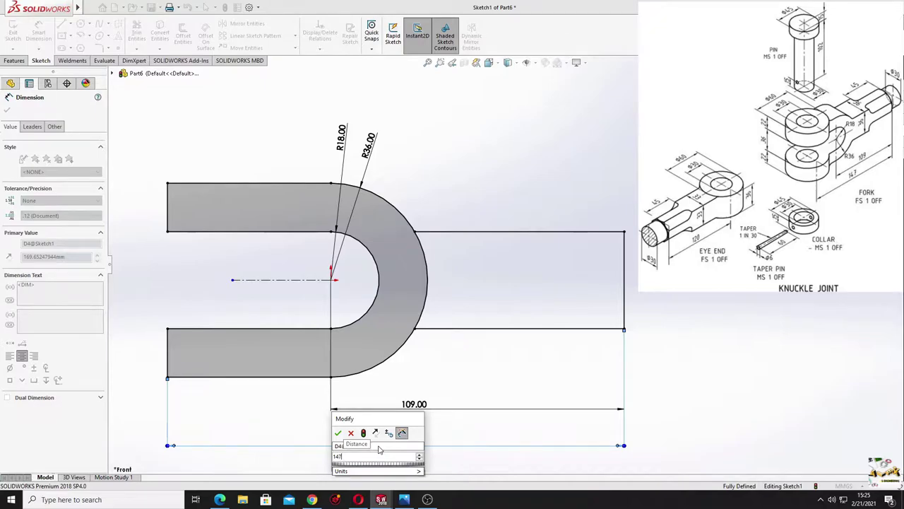
{"action": "key", "text": "Return"}
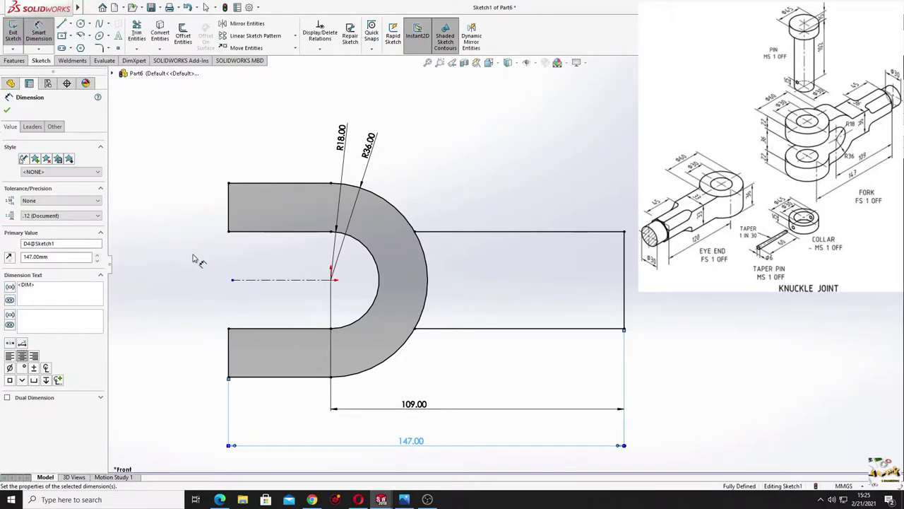
{"action": "right_click", "coordinate": [193, 256]}
{"action": "left_click", "coordinate": [211, 283]}
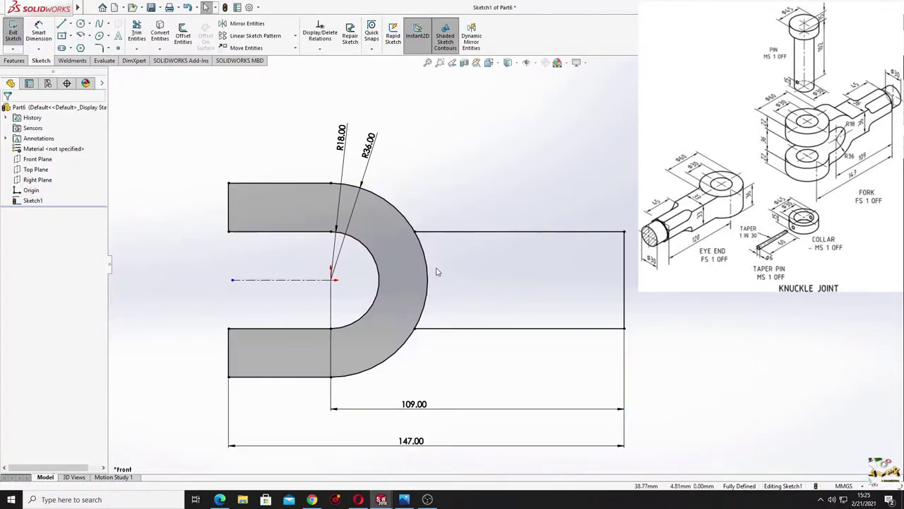
- Trim the leftover line segments from the sketch
{"action": "left_click", "coordinate": [137, 31]}
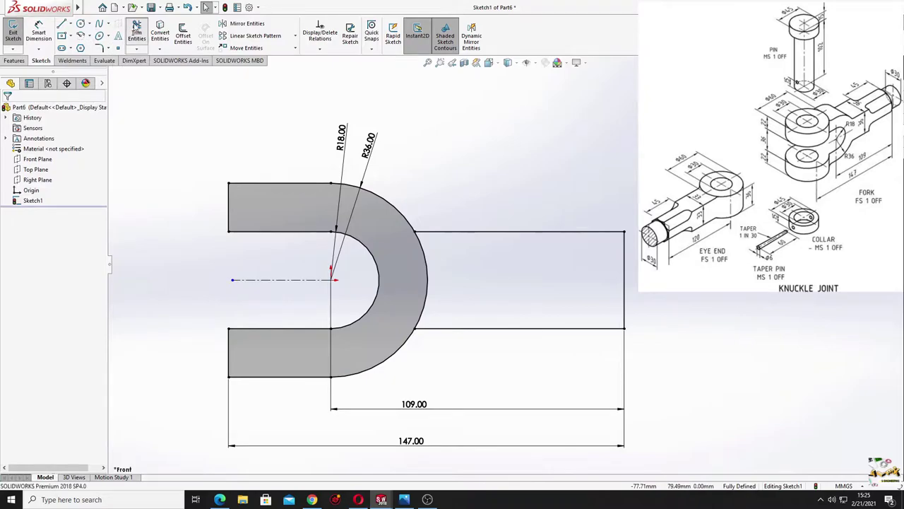
{"action": "left_click_drag", "start_coordinate": [442, 264], "coordinate": [409, 277]}
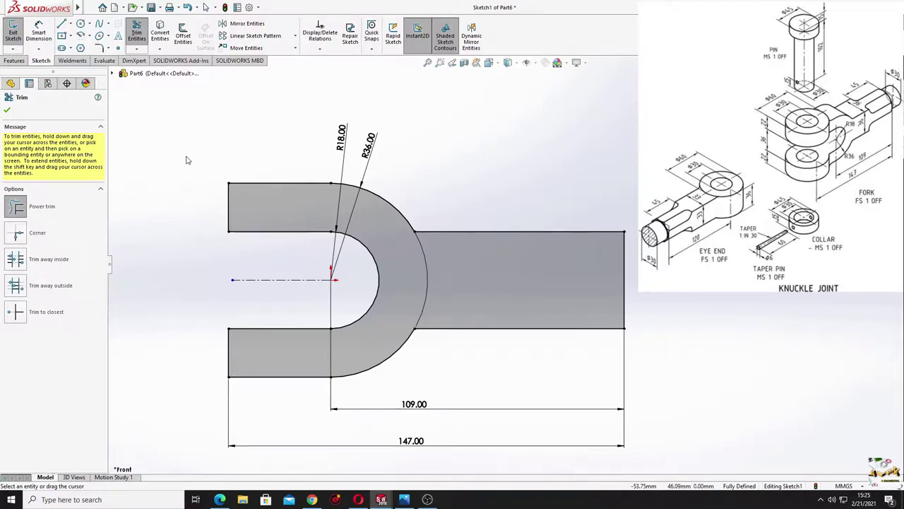
{"action": "left_click", "coordinate": [7, 110]}
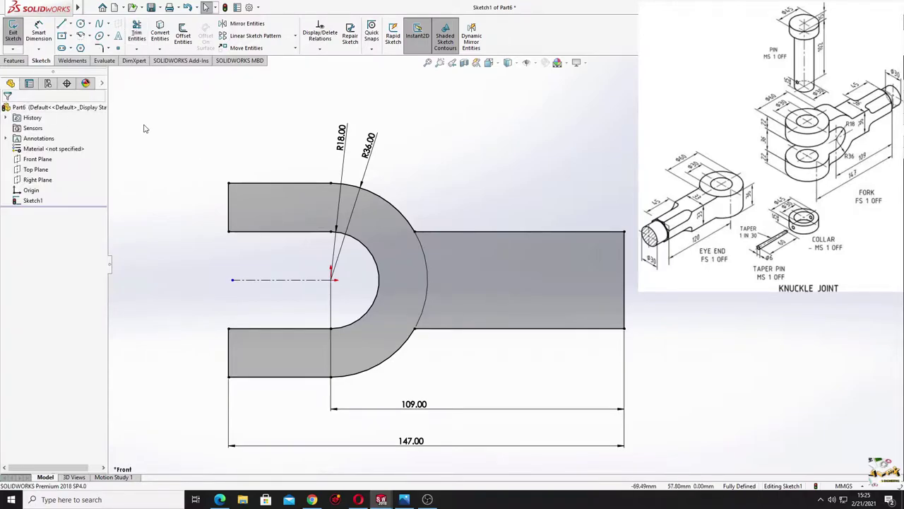
- Extrude the sketch 36 mm with a Mid Plane end condition
{"action": "left_click", "coordinate": [14, 61]}
{"action": "left_click", "coordinate": [17, 32]}
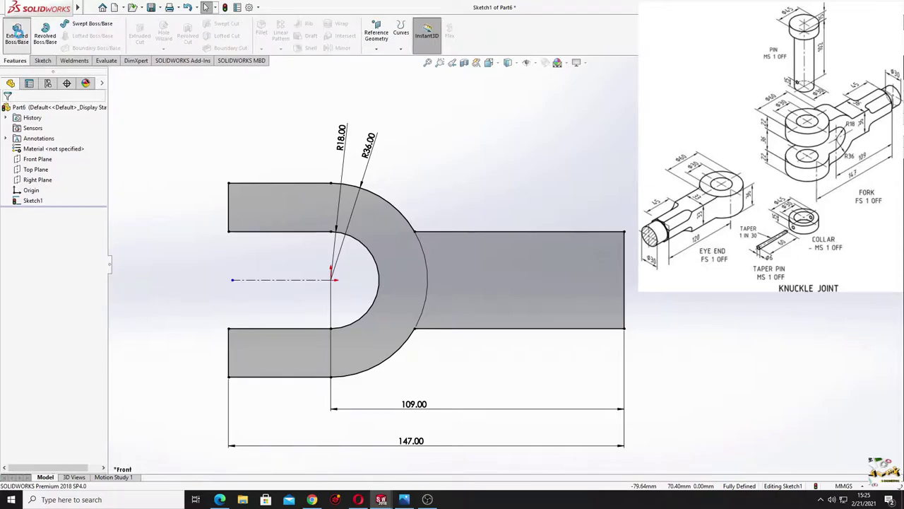
{"action": "left_click", "coordinate": [44, 166]}
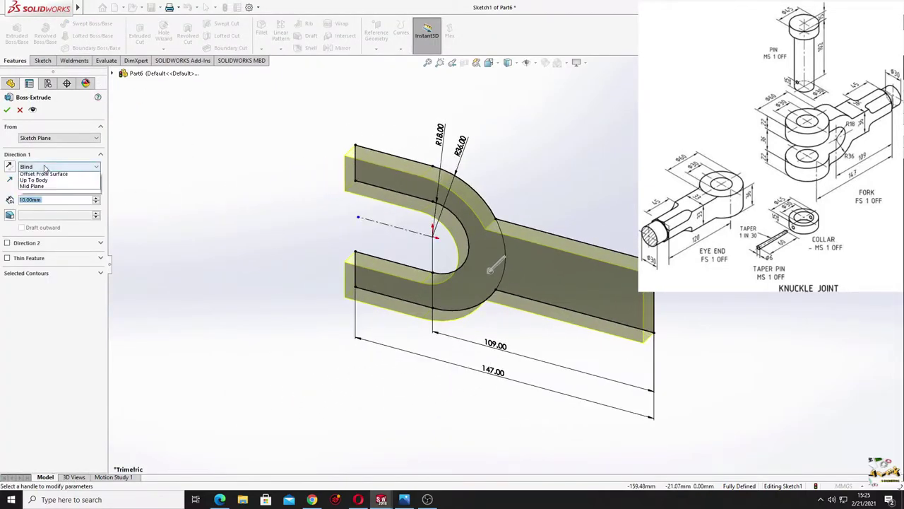
{"action": "left_click", "coordinate": [42, 206]}
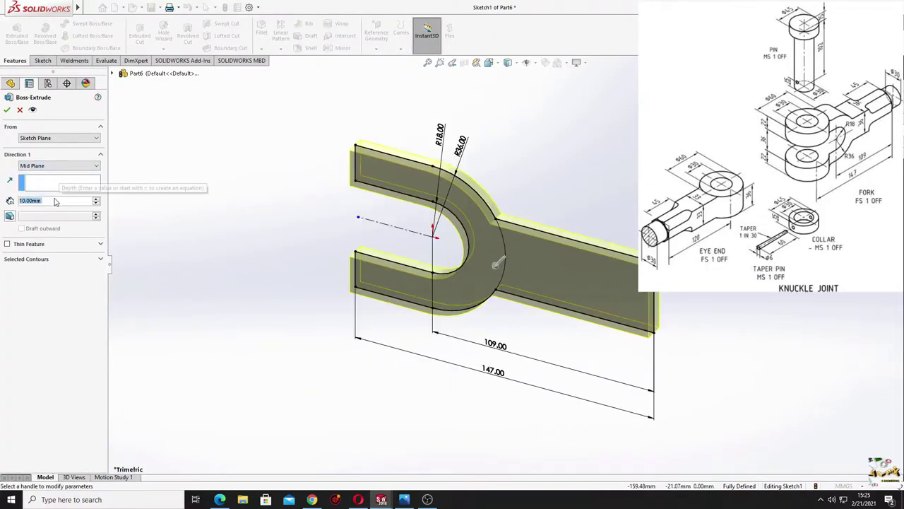
{"action": "type", "text": "36"}
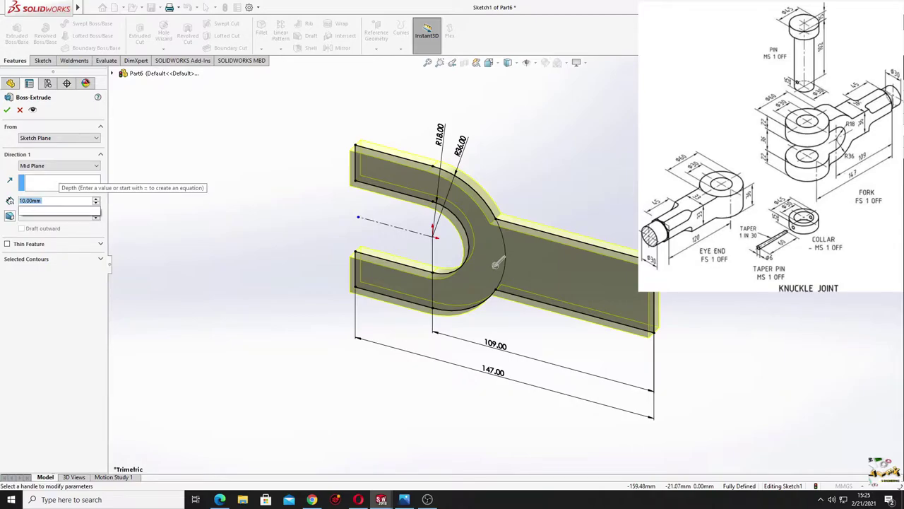
{"action": "key", "text": "Return"}
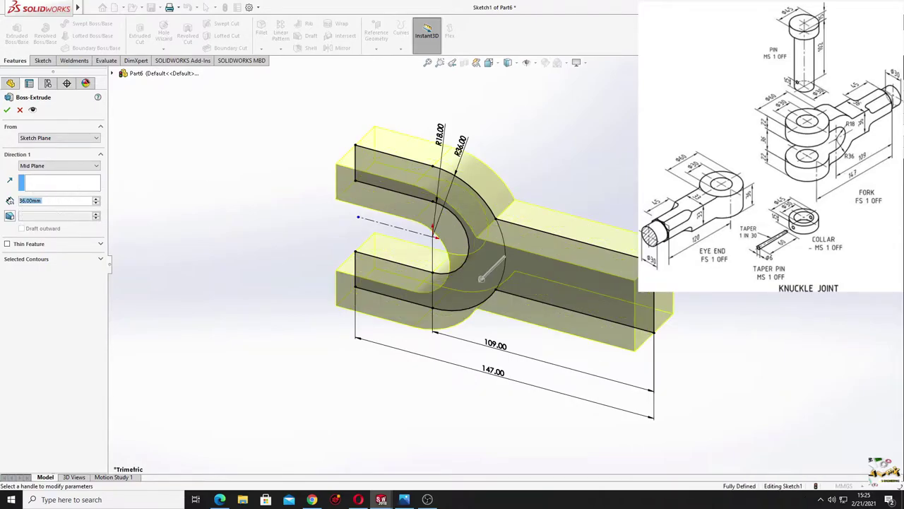
{"action": "left_click", "coordinate": [7, 110]}
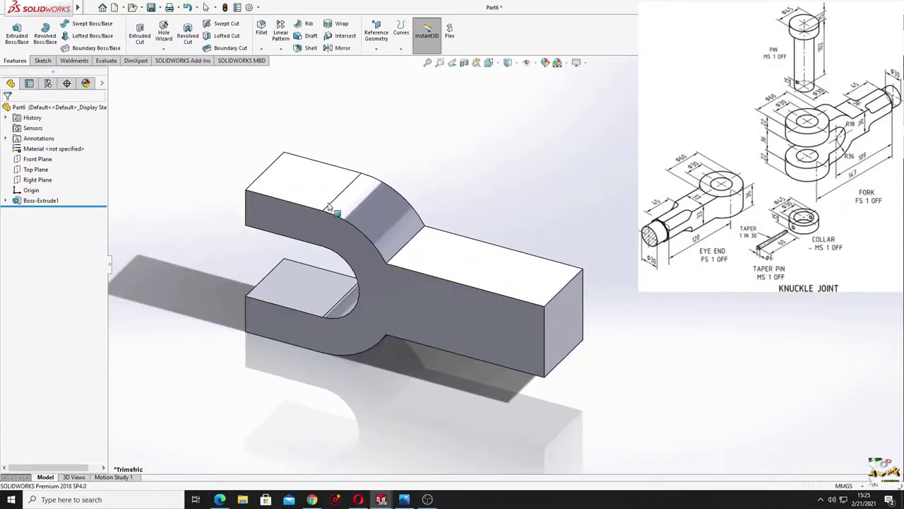
- Switch to a plain white background and start a new sketch on the rod's end face
{"action": "left_click", "coordinate": [571, 64]}
{"action": "left_click", "coordinate": [574, 86]}
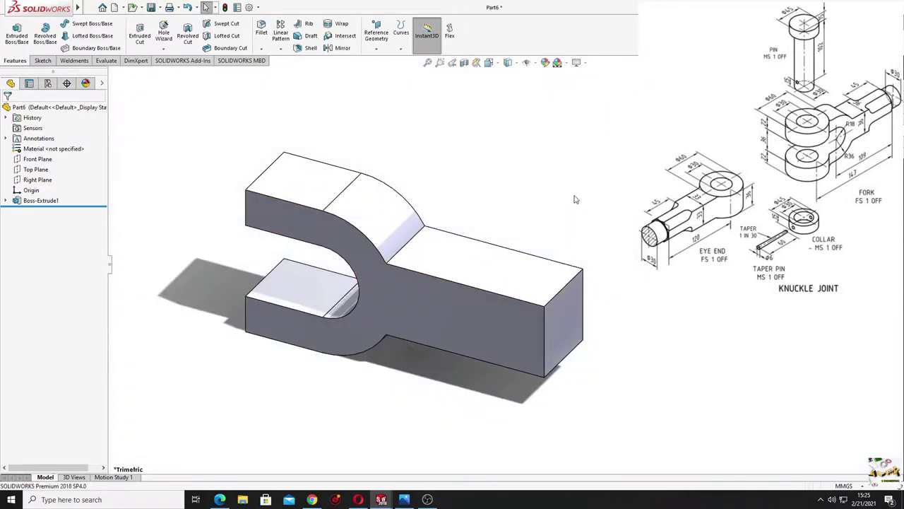
{"action": "middle_click_drag", "start_coordinate": [571, 302], "coordinate": [501, 297]}
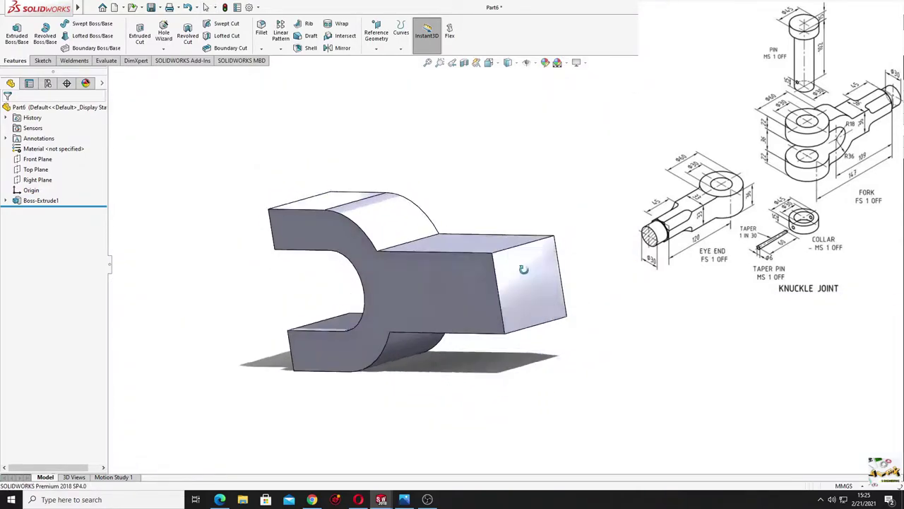
{"action": "left_click", "coordinate": [466, 310]}
{"action": "middle_click_drag", "start_coordinate": [462, 308], "coordinate": [362, 404]}
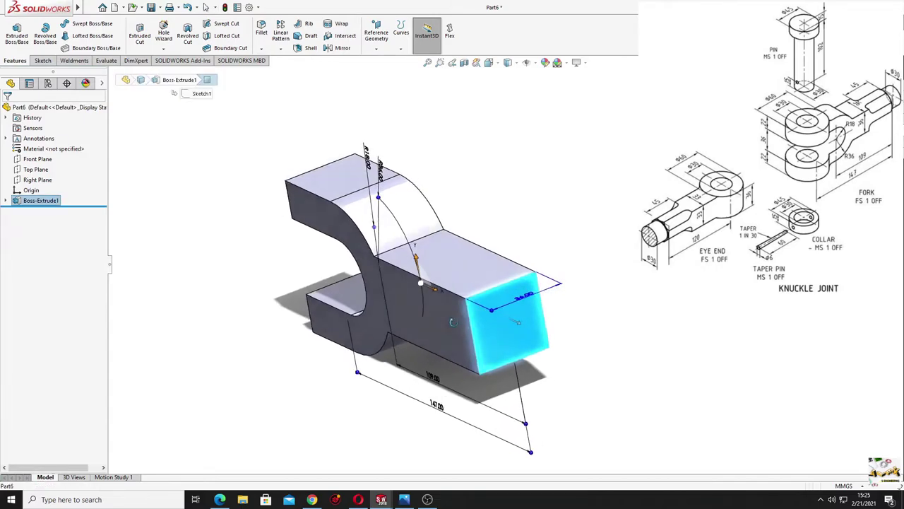
{"action": "left_click", "coordinate": [362, 403]}
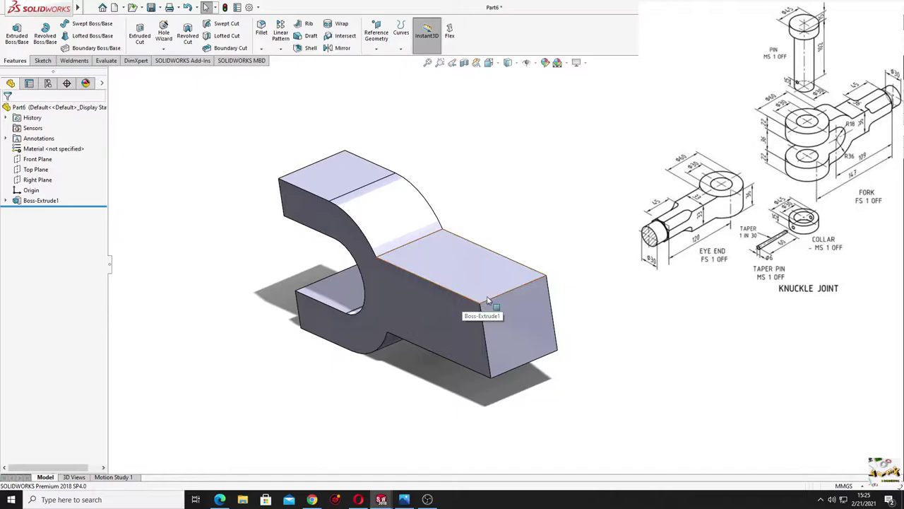
{"action": "middle_click_drag", "start_coordinate": [514, 329], "coordinate": [467, 291]}
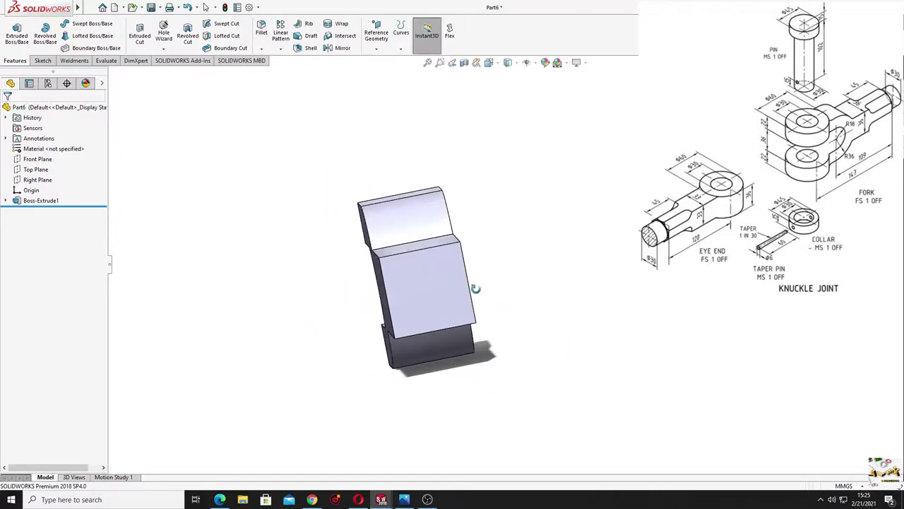
{"action": "left_click", "coordinate": [458, 298]}
{"action": "left_click", "coordinate": [486, 267]}
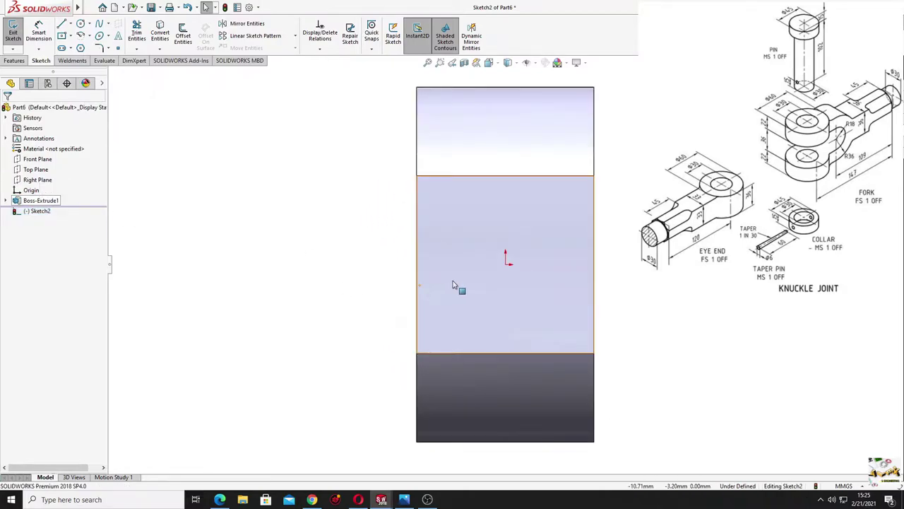
{"action": "middle_click_drag", "start_coordinate": [460, 289], "coordinate": [317, 299], "text": "ctrl"}
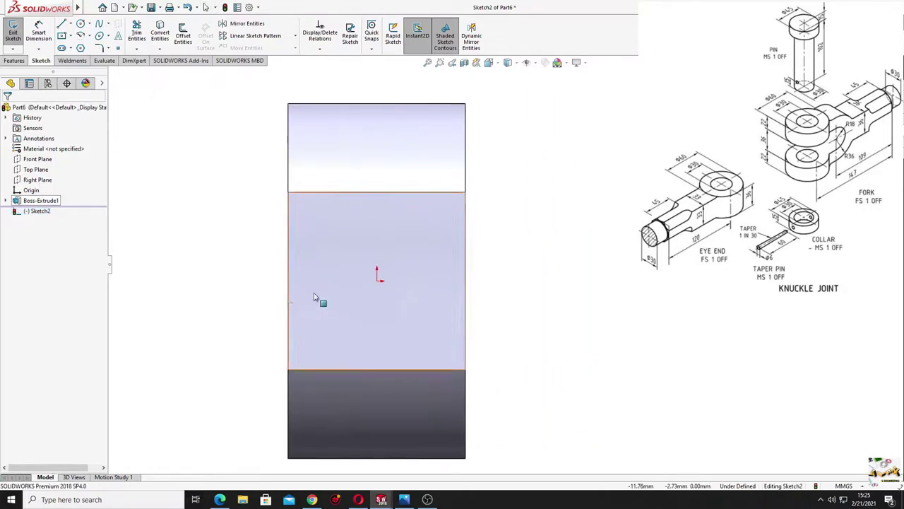
- Draw a circle centred on the sketch origin and dimension it to Ø55 mm
{"action": "left_click", "coordinate": [80, 23]}
{"action": "left_click", "coordinate": [378, 280]}
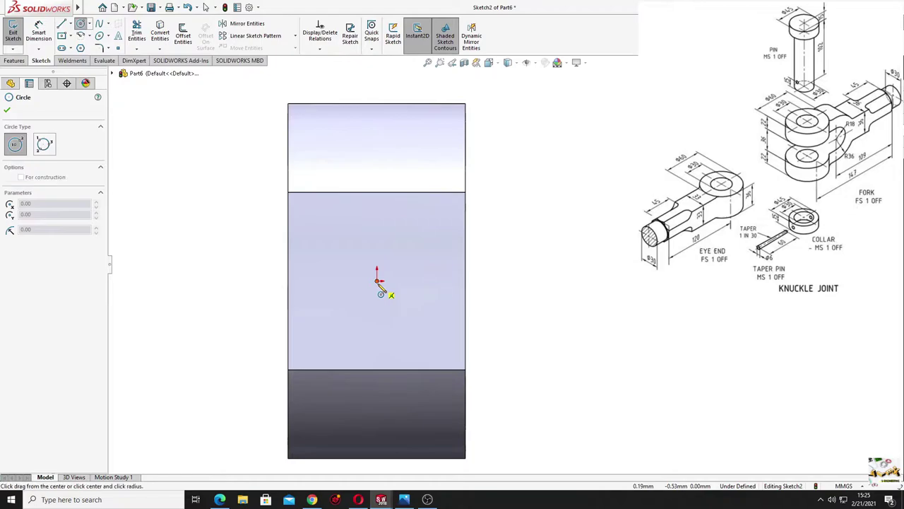
{"action": "left_click", "coordinate": [506, 375]}
{"action": "key", "text": "Escape"}
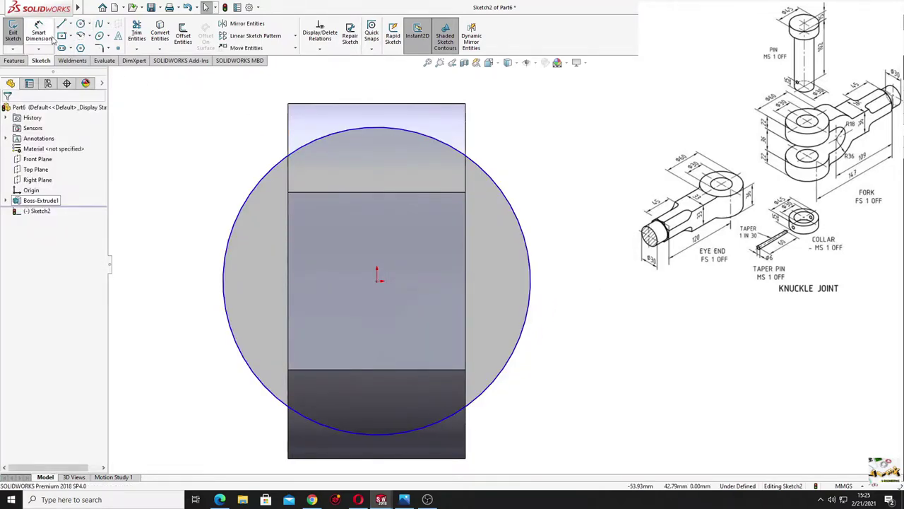
{"action": "left_click", "coordinate": [43, 35]}
{"action": "left_click", "coordinate": [512, 206]}
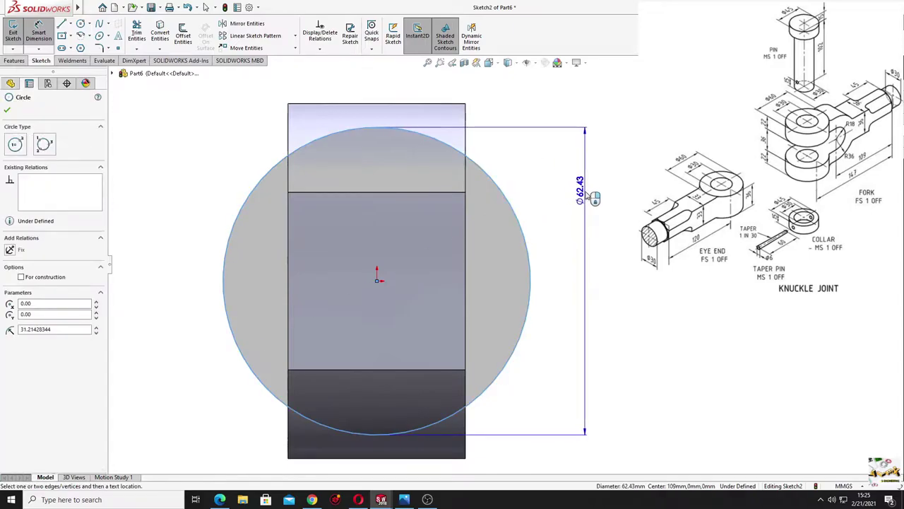
{"action": "left_click", "coordinate": [587, 191]}
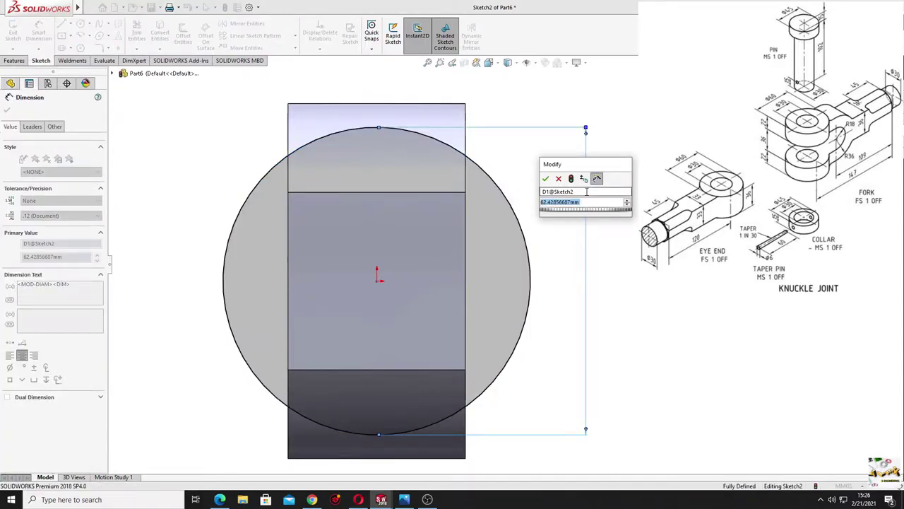
{"action": "type", "text": "55"}
{"action": "key", "text": "Return"}
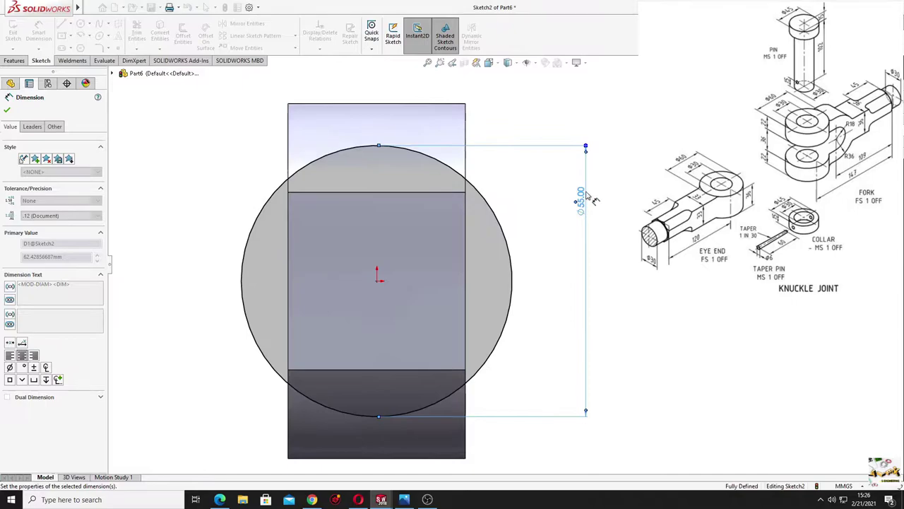
{"action": "right_click", "coordinate": [530, 207]}
{"action": "left_click", "coordinate": [554, 204]}
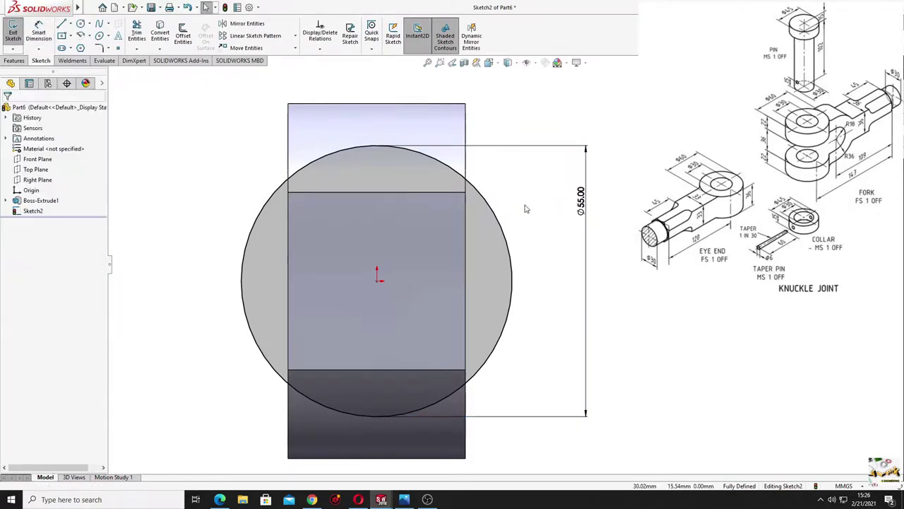
- Draw four lines joining the circle's top, left, bottom and right points into a diamond
{"action": "left_click", "coordinate": [63, 25]}
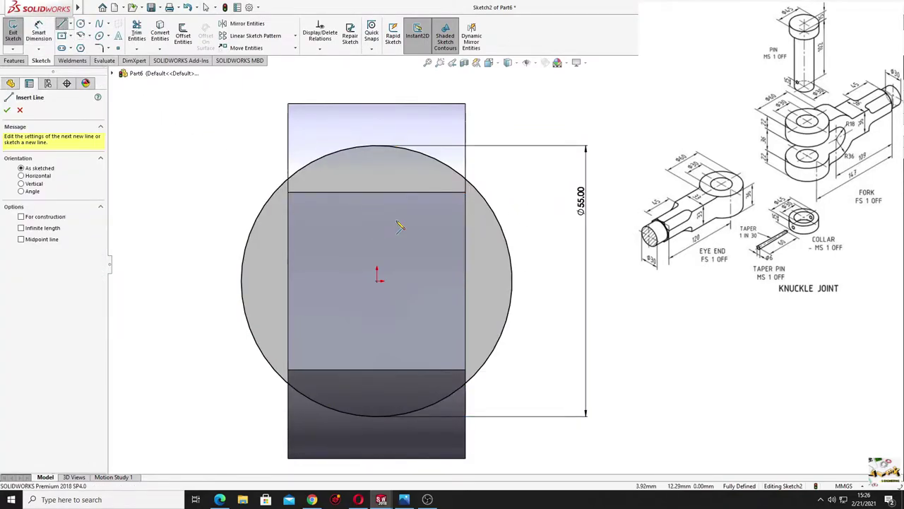
{"action": "left_click", "coordinate": [376, 174]}
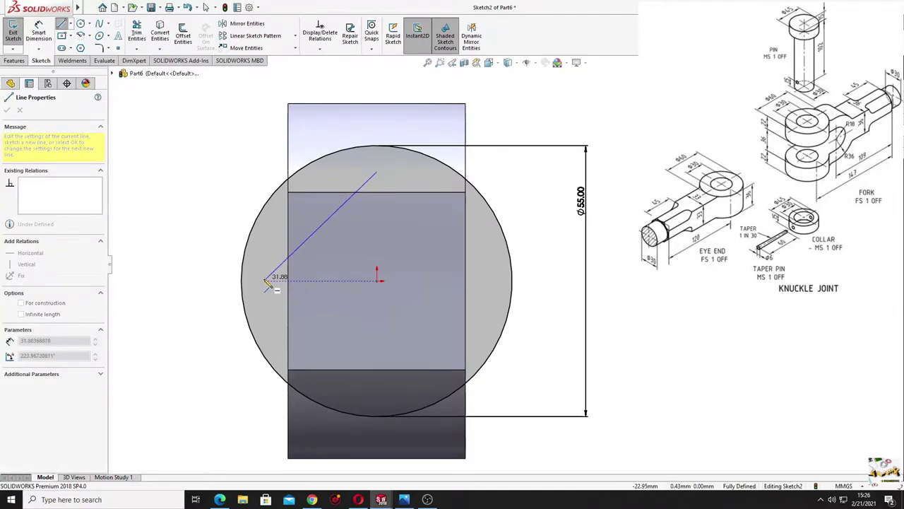
{"action": "left_click", "coordinate": [264, 280]}
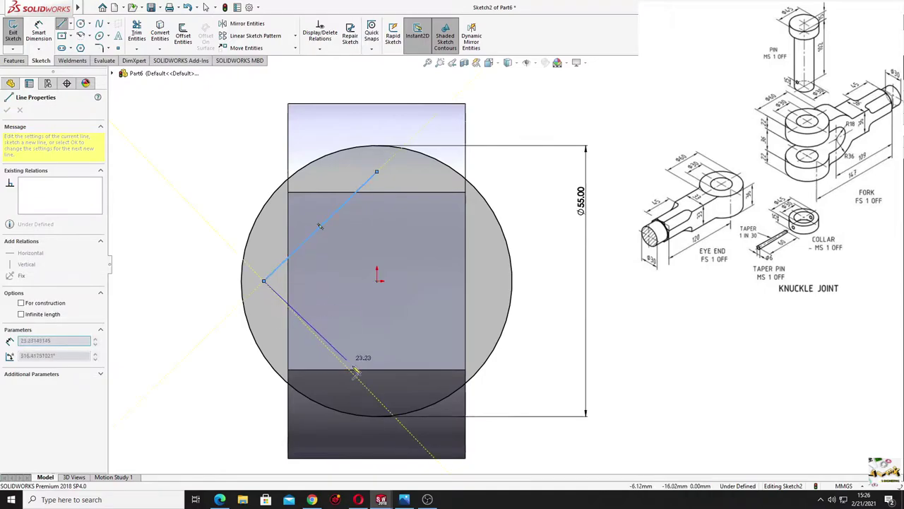
{"action": "left_click", "coordinate": [378, 400]}
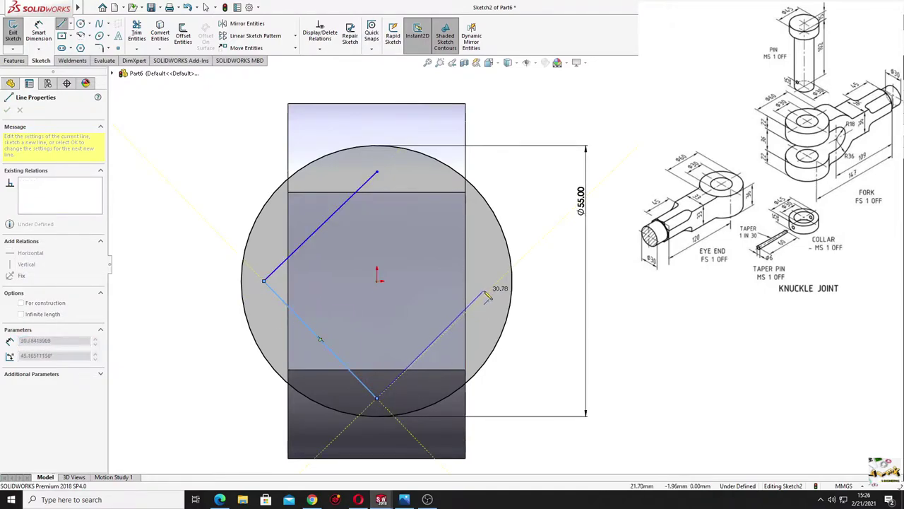
{"action": "left_click", "coordinate": [498, 281]}
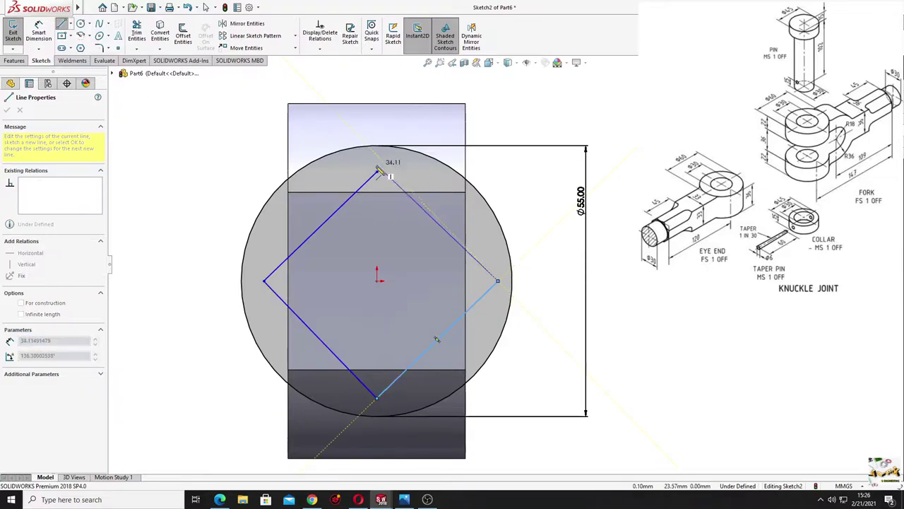
{"action": "left_click", "coordinate": [377, 173]}
{"action": "right_click", "coordinate": [500, 131]}
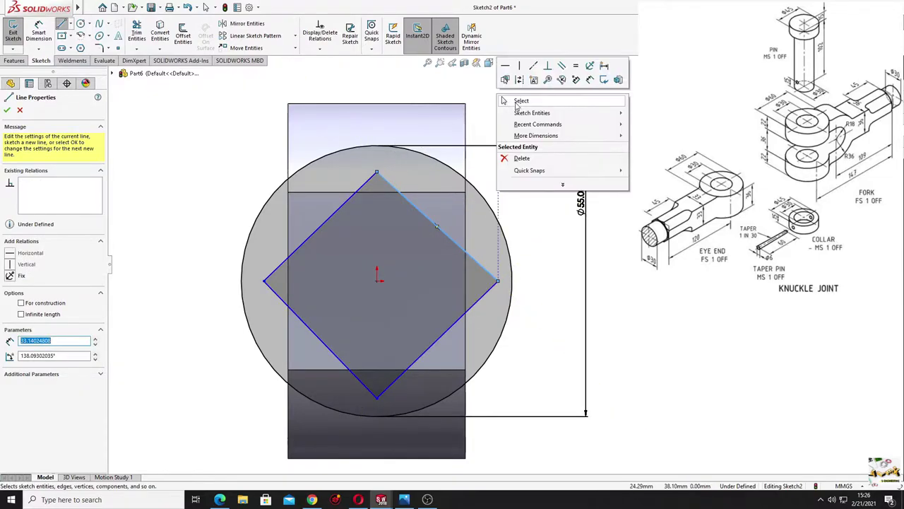
{"action": "left_click", "coordinate": [506, 114]}
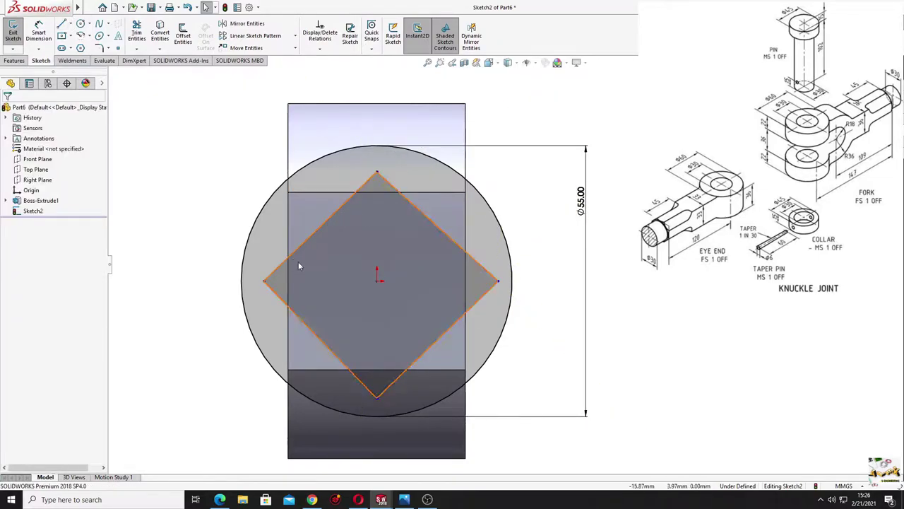
- Make the diamond's sides Equal, with the top vertex Vertical and left vertex Horizontal to the centre
{"action": "left_click", "coordinate": [318, 230]}
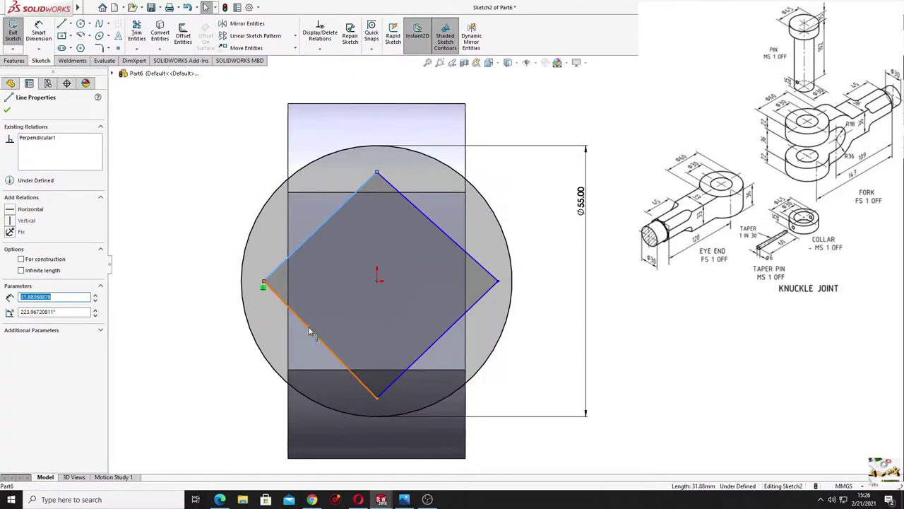
{"action": "left_click", "coordinate": [308, 328], "text": "ctrl"}
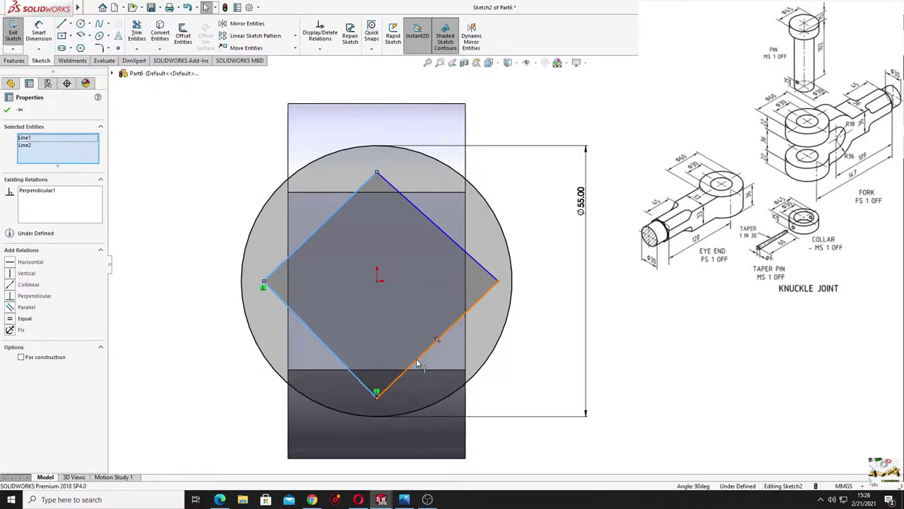
{"action": "left_click", "coordinate": [488, 324]}
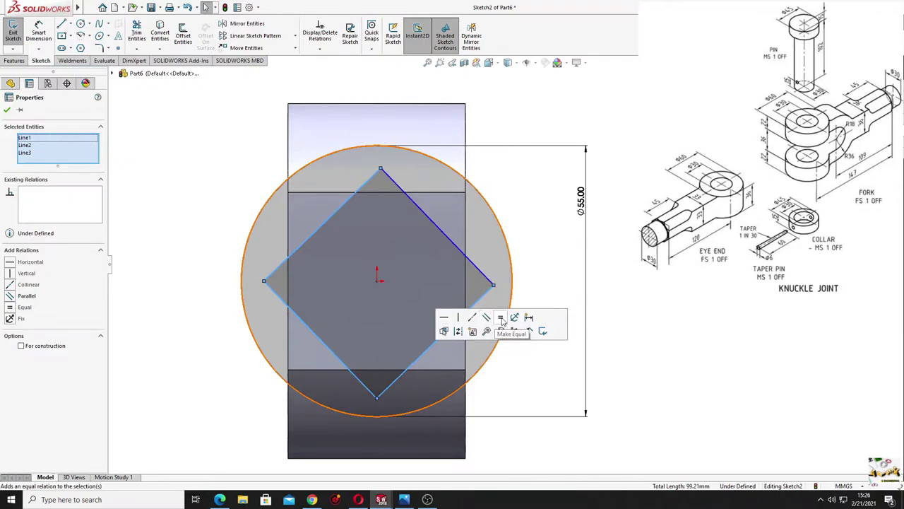
{"action": "left_click", "coordinate": [379, 279]}
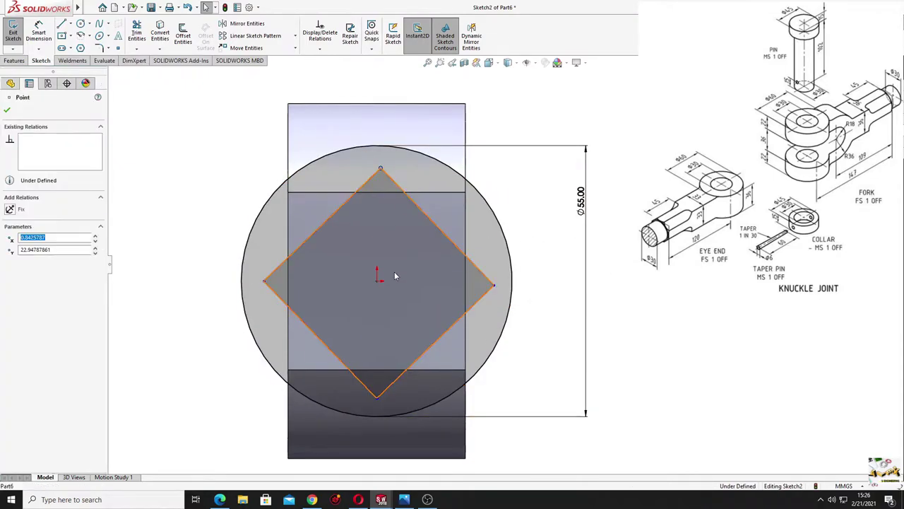
{"action": "left_click", "coordinate": [378, 285], "text": "ctrl"}
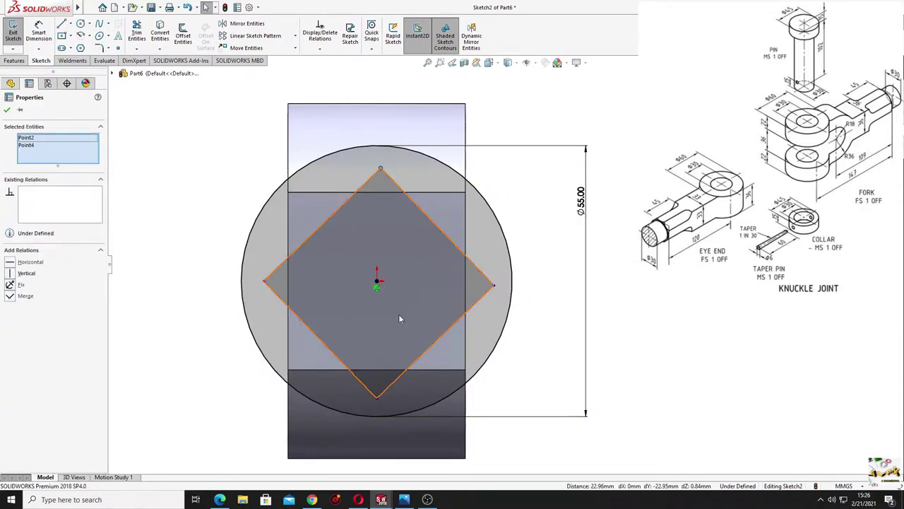
{"action": "left_click", "coordinate": [25, 274]}
{"action": "left_click", "coordinate": [198, 282]}
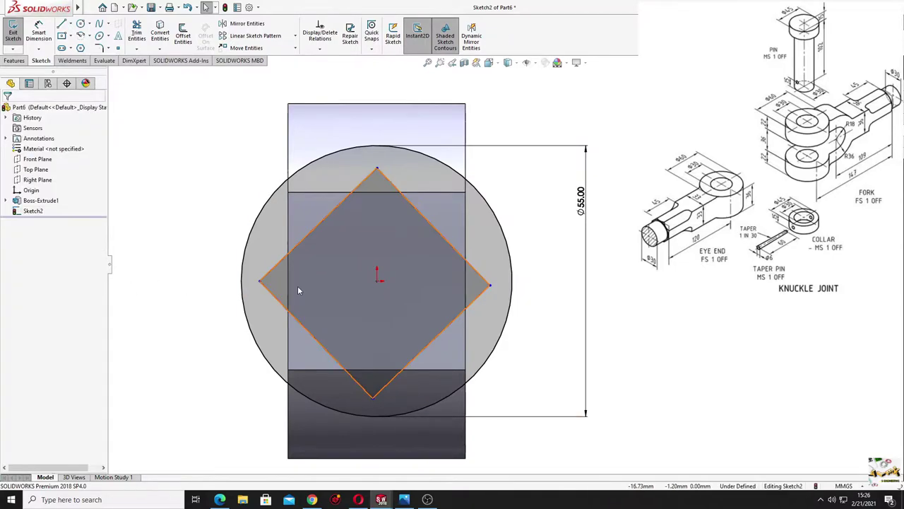
{"action": "left_click", "coordinate": [260, 281]}
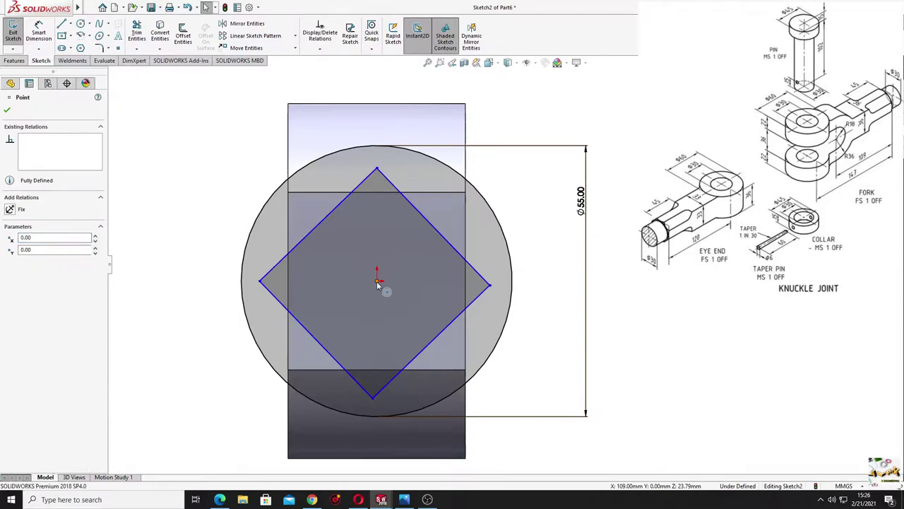
{"action": "left_click", "coordinate": [376, 281], "text": "ctrl"}
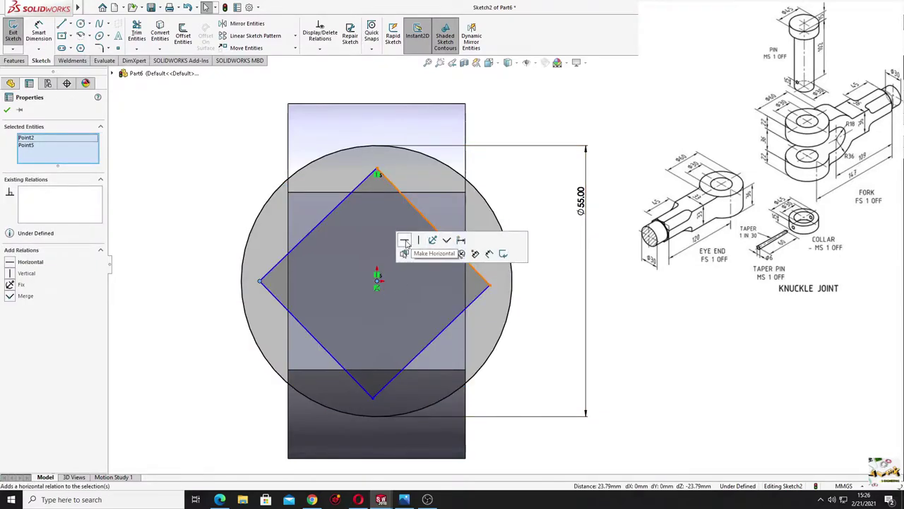
{"action": "left_click", "coordinate": [405, 243]}
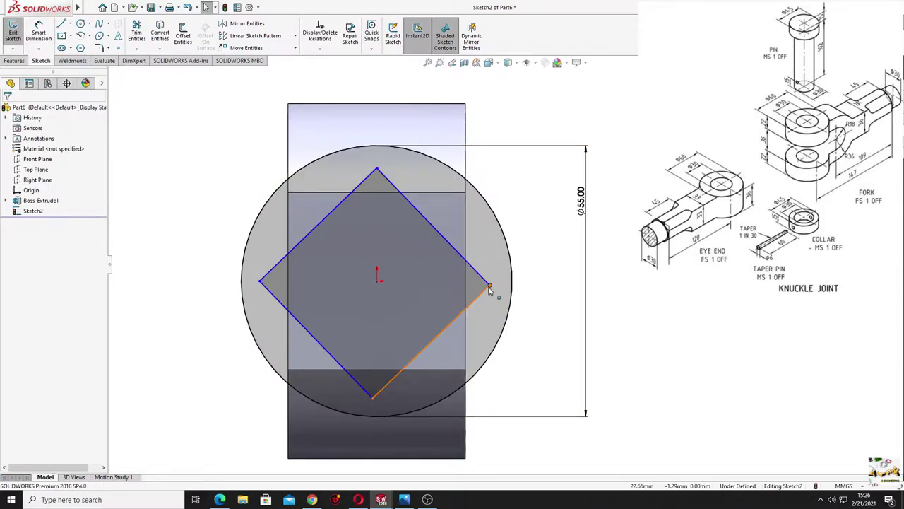
- Align the bottom vertex Vertical and right vertex Horizontal to the centre, then enlarge the diamond
{"action": "left_click_drag", "start_coordinate": [489, 285], "coordinate": [453, 305]}
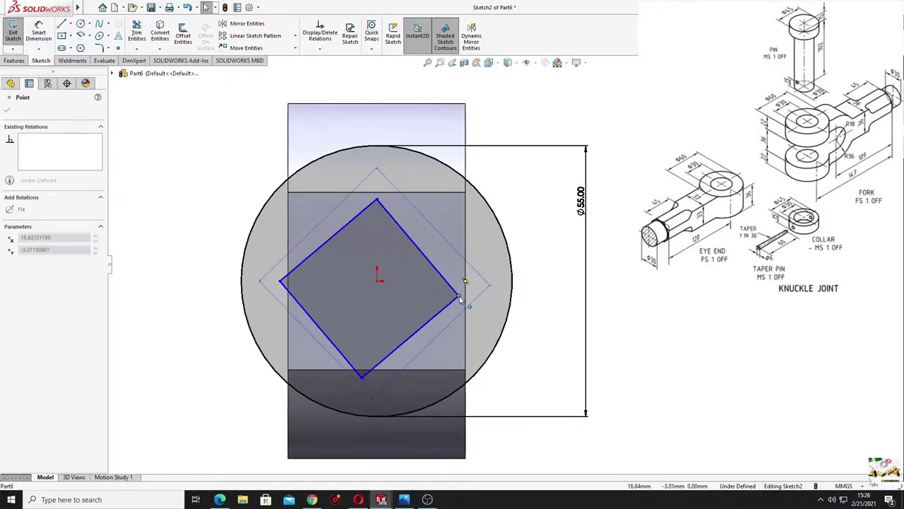
{"action": "left_click_drag", "start_coordinate": [453, 305], "coordinate": [460, 292]}
{"action": "left_click", "coordinate": [413, 349]}
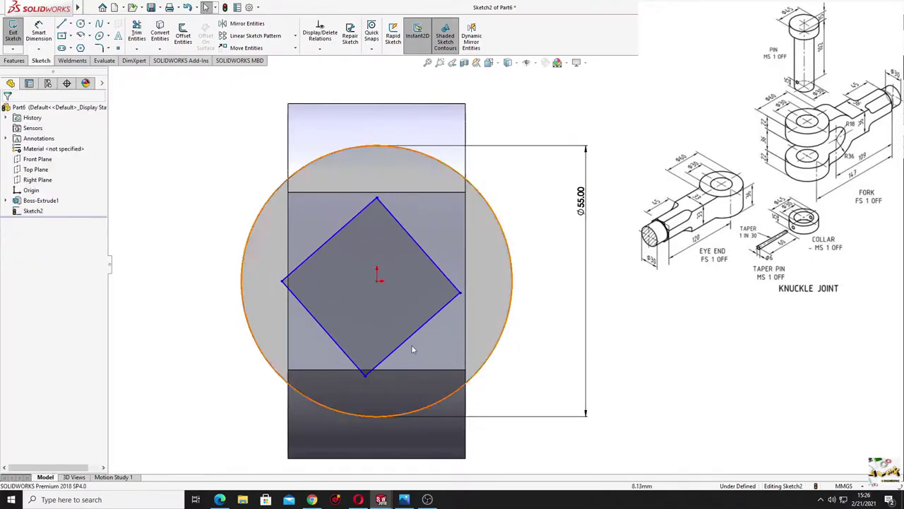
{"action": "left_click", "coordinate": [366, 378]}
{"action": "left_click", "coordinate": [377, 279], "text": "ctrl"}
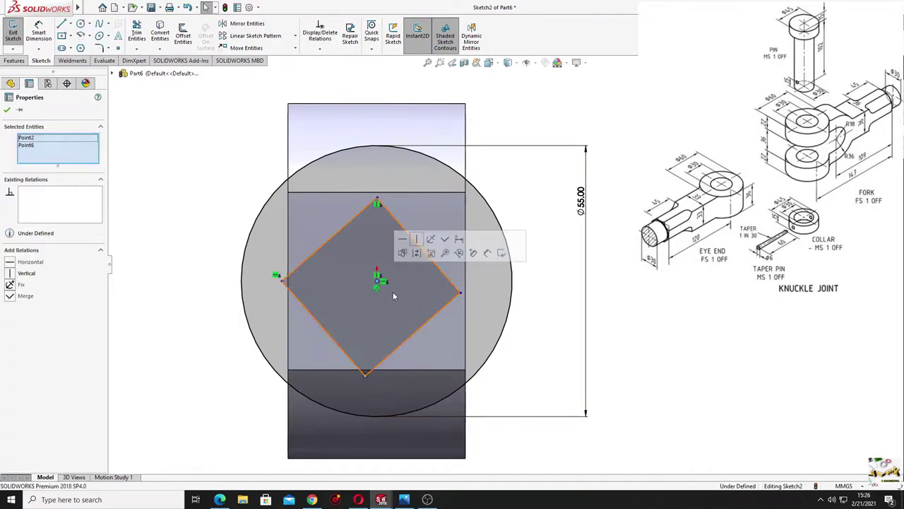
{"action": "left_click", "coordinate": [416, 240]}
{"action": "left_click", "coordinate": [475, 289]}
{"action": "left_click", "coordinate": [465, 281]}
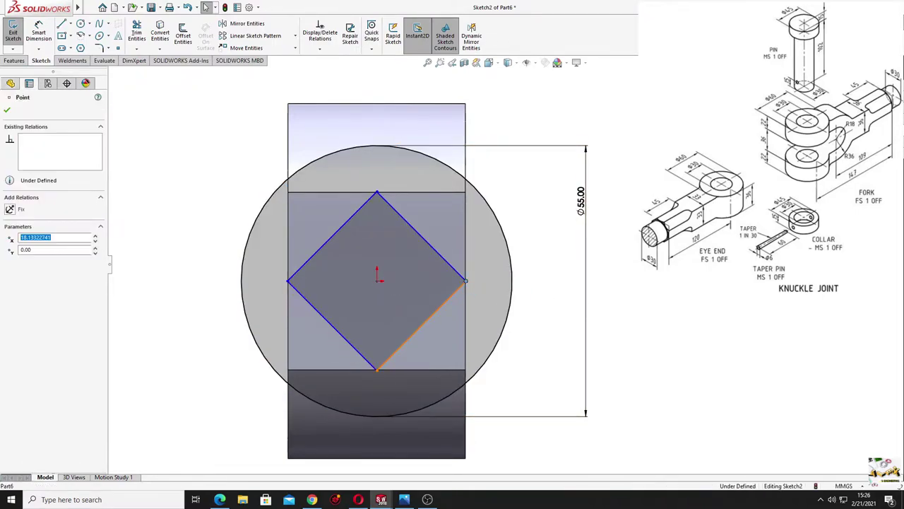
{"action": "left_click", "coordinate": [375, 279], "text": "ctrl"}
{"action": "left_click", "coordinate": [404, 241]}
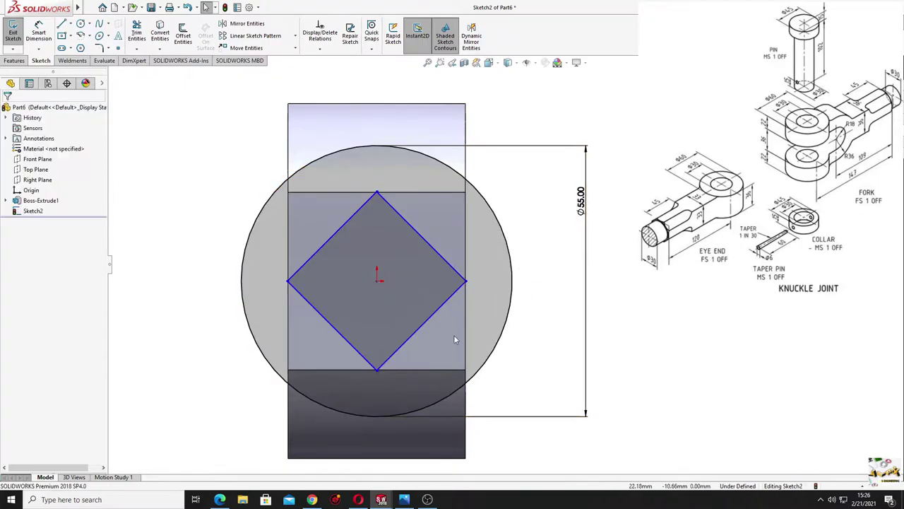
{"action": "left_click_drag", "start_coordinate": [376, 192], "coordinate": [377, 169]}
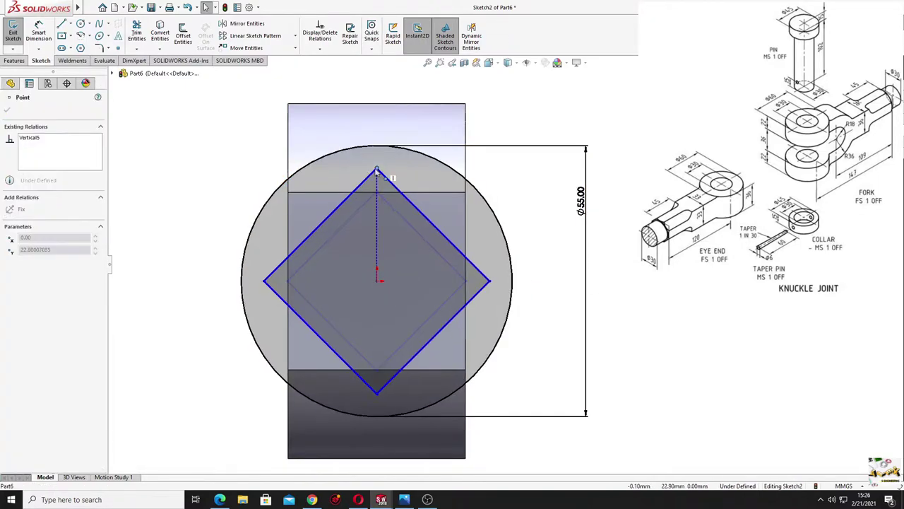
{"action": "left_click", "coordinate": [577, 300]}
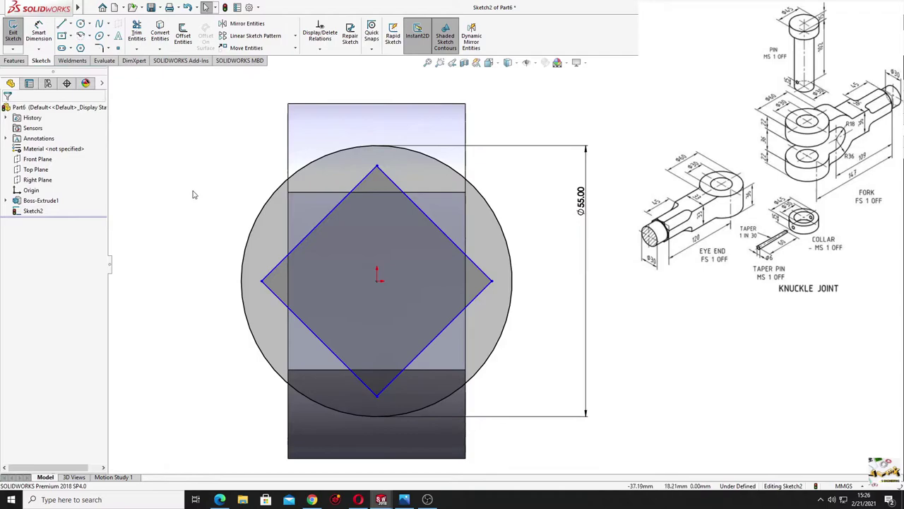
{"action": "left_click", "coordinate": [39, 34]}
- Dimension the diamond's upper-left side at 27 mm, then edit it to 37 mm
{"action": "left_click", "coordinate": [322, 227]}
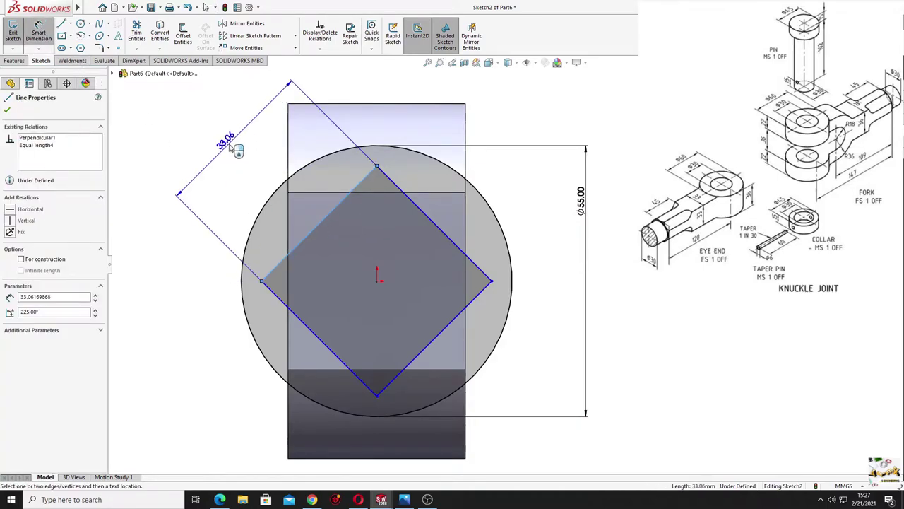
{"action": "left_click", "coordinate": [231, 145]}
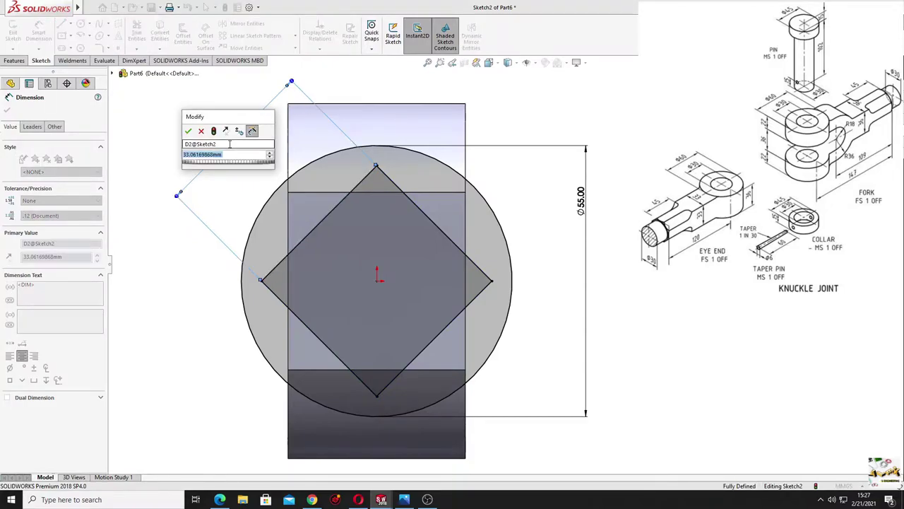
{"action": "type", "text": "27"}
{"action": "key", "text": "Return"}
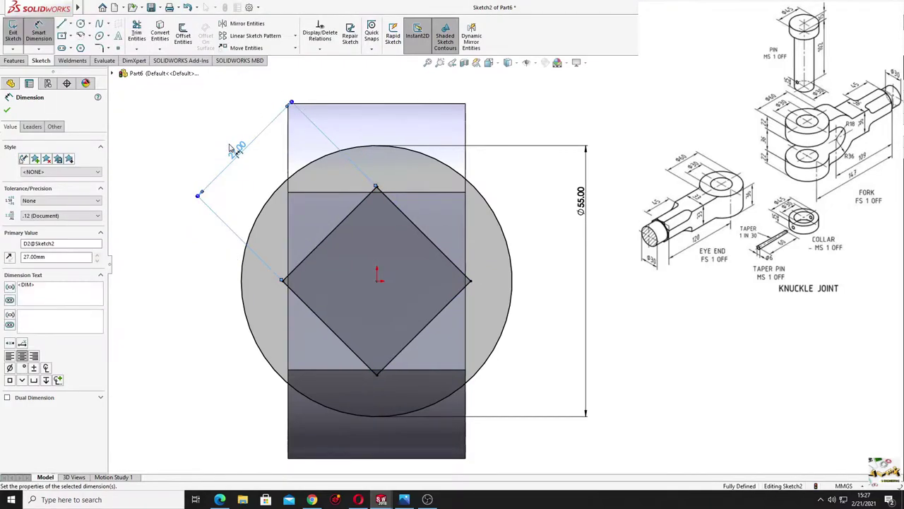
{"action": "key", "text": "Escape"}
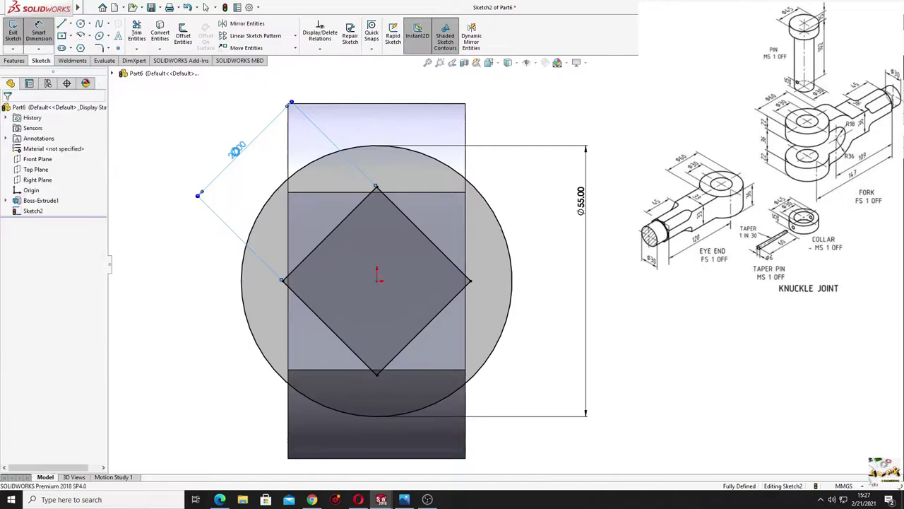
{"action": "double_click", "coordinate": [237, 149]}
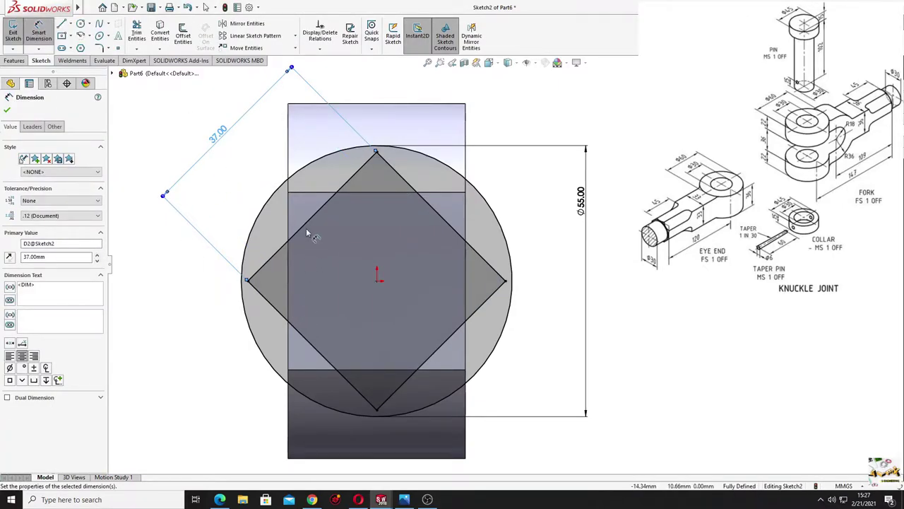
{"action": "right_click", "coordinate": [132, 239]}
{"action": "left_click", "coordinate": [157, 267]}
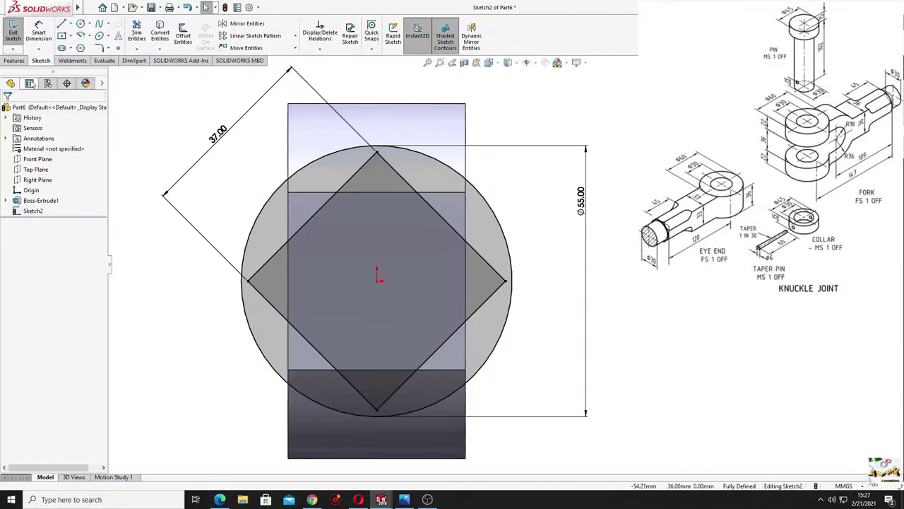
- Cut-extrude the diamond sketch 45 mm deep into the rod end, leaving an octagonal section
{"action": "left_click", "coordinate": [14, 61]}
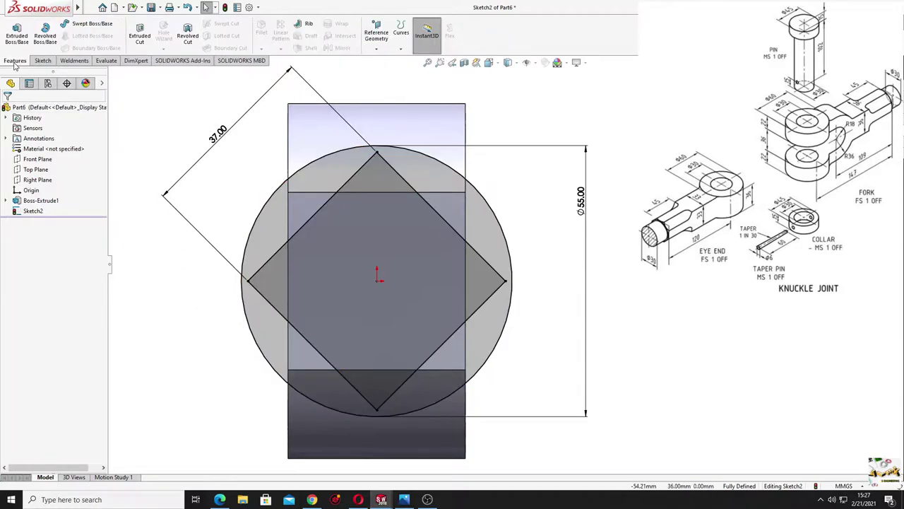
{"action": "left_click", "coordinate": [140, 33]}
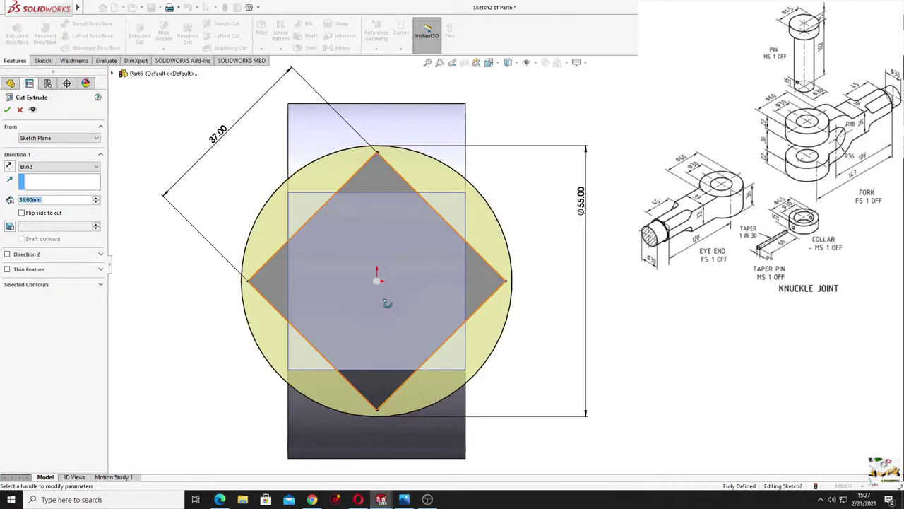
{"action": "mouse_move", "coordinate": [384, 303]}
{"action": "middle_mouse_down"}
{"action": "mouse_move", "coordinate": [429, 334]}
{"action": "mouse_move", "coordinate": [462, 338]}
{"action": "mouse_move", "coordinate": [418, 322]}
{"action": "middle_mouse_up"}
{"action": "scroll", "coordinate": [462, 337], "scroll_direction": "up", "scroll_amount": 1}
{"action": "scroll", "coordinate": [412, 304], "scroll_direction": "up", "scroll_amount": 2}
{"action": "scroll", "coordinate": [459, 319], "scroll_direction": "up", "scroll_amount": 1}
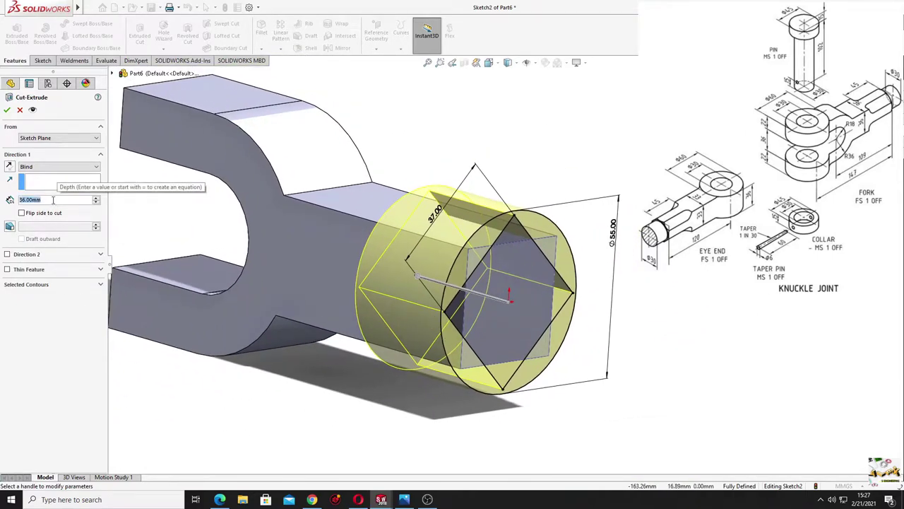
{"action": "type", "text": "45"}
{"action": "key", "text": "Return"}
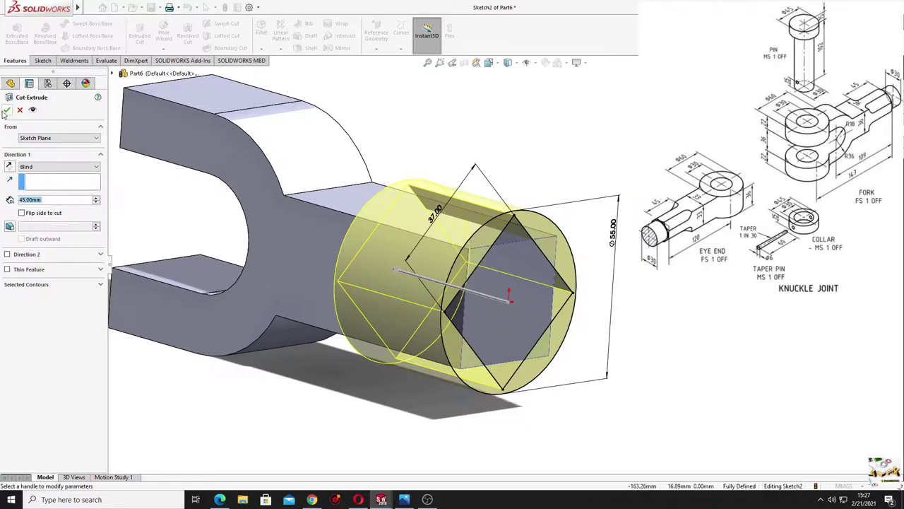
{"action": "left_click", "coordinate": [6, 111]}
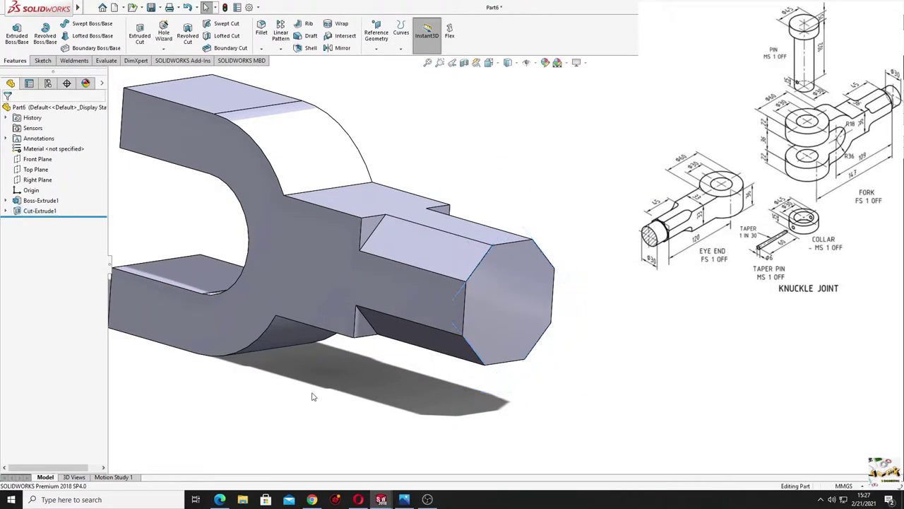
{"action": "mouse_move", "coordinate": [311, 391]}
{"action": "middle_mouse_down"}
{"action": "mouse_move", "coordinate": [258, 390]}
{"action": "mouse_move", "coordinate": [289, 383]}
{"action": "middle_mouse_up"}
{"action": "left_click", "coordinate": [433, 284]}
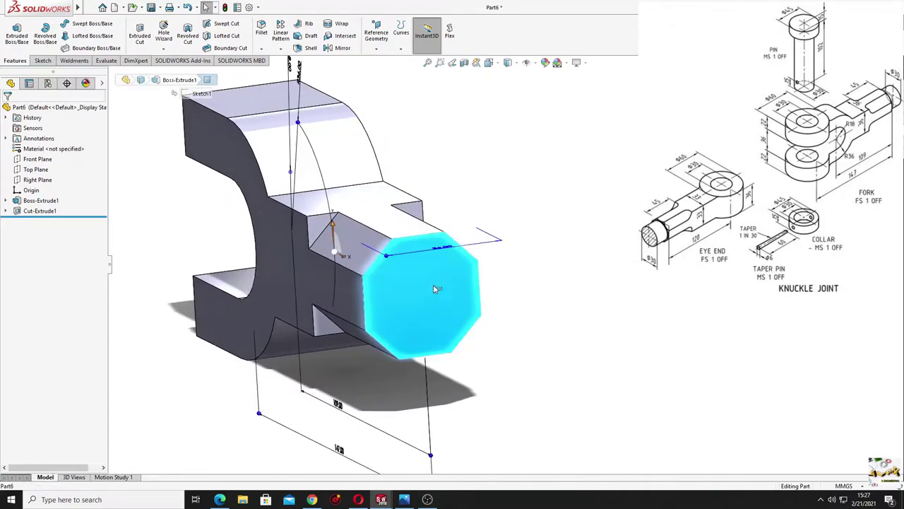
{"action": "key", "text": "Escape"}
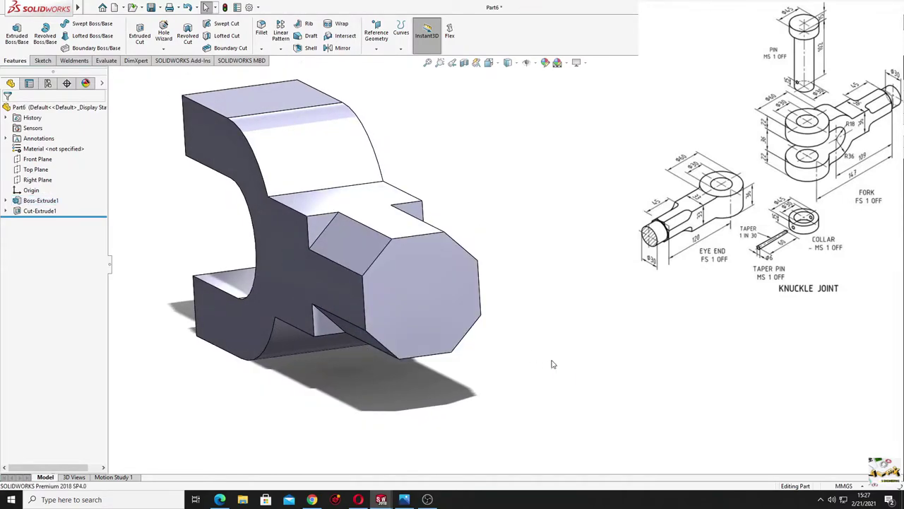
- Start a sketch on the octagonal end face and draw a circle centred on the origin
{"action": "left_click", "coordinate": [451, 310]}
{"action": "left_click", "coordinate": [485, 290]}
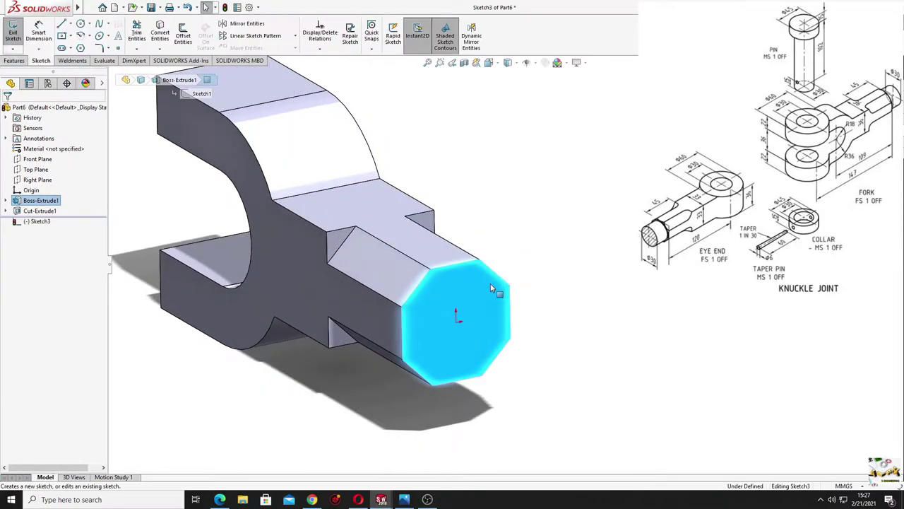
{"action": "key", "text": "c"}
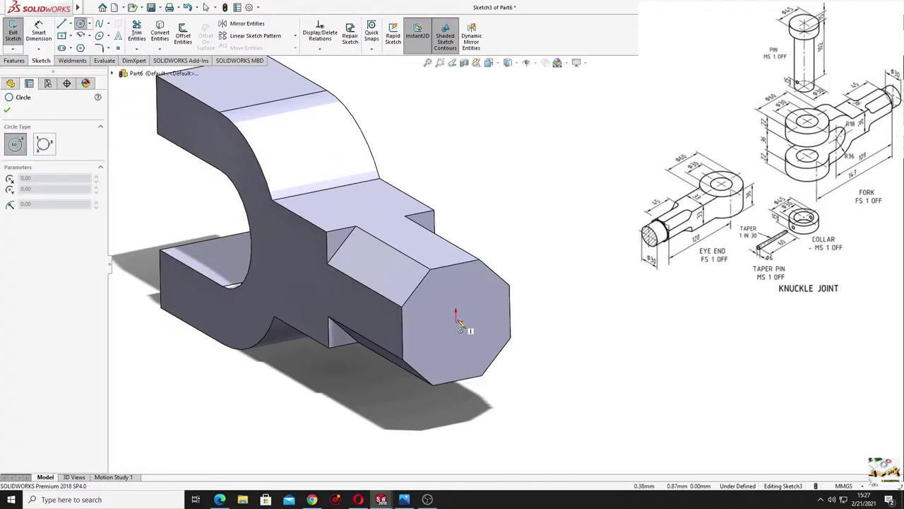
{"action": "left_click", "coordinate": [458, 319]}
{"action": "left_click", "coordinate": [505, 321]}
{"action": "key", "text": "Escape"}
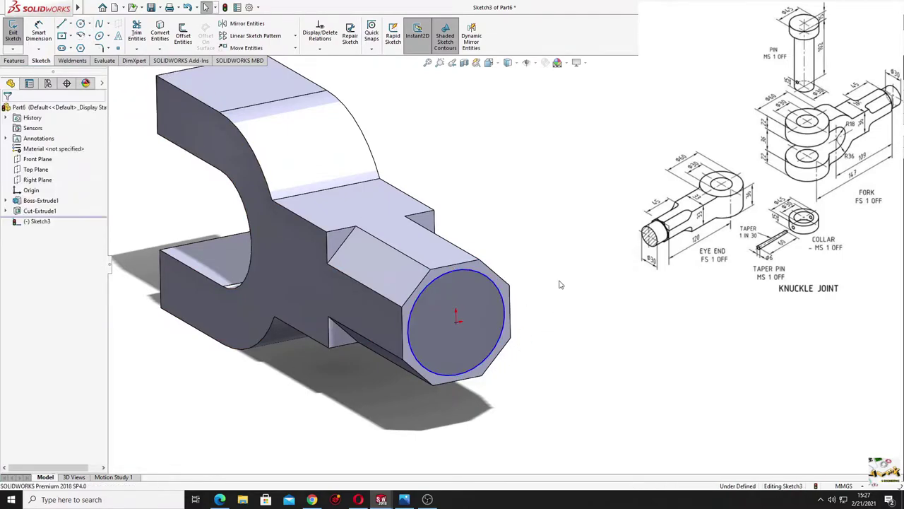
- Dimension the circle's diameter to 30 mm
{"action": "left_click", "coordinate": [41, 39]}
{"action": "left_click", "coordinate": [468, 272]}
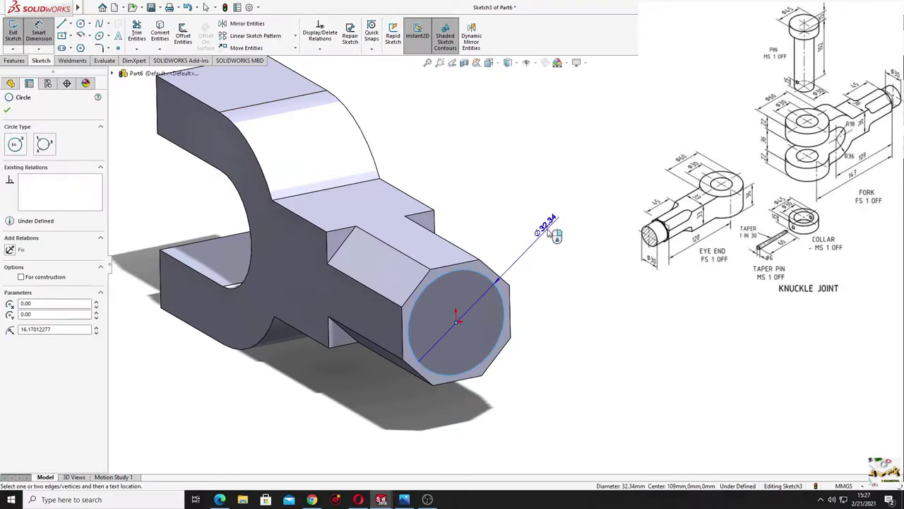
{"action": "left_click", "coordinate": [553, 236]}
{"action": "left_click", "coordinate": [556, 237]}
{"action": "type", "text": "30"}
{"action": "key", "text": "Return"}
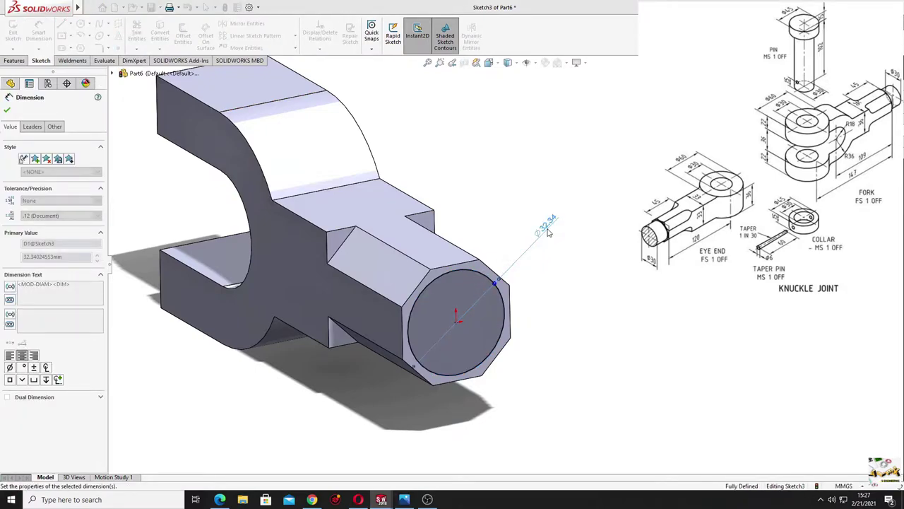
{"action": "right_click", "coordinate": [501, 182]}
{"action": "left_click", "coordinate": [505, 207]}
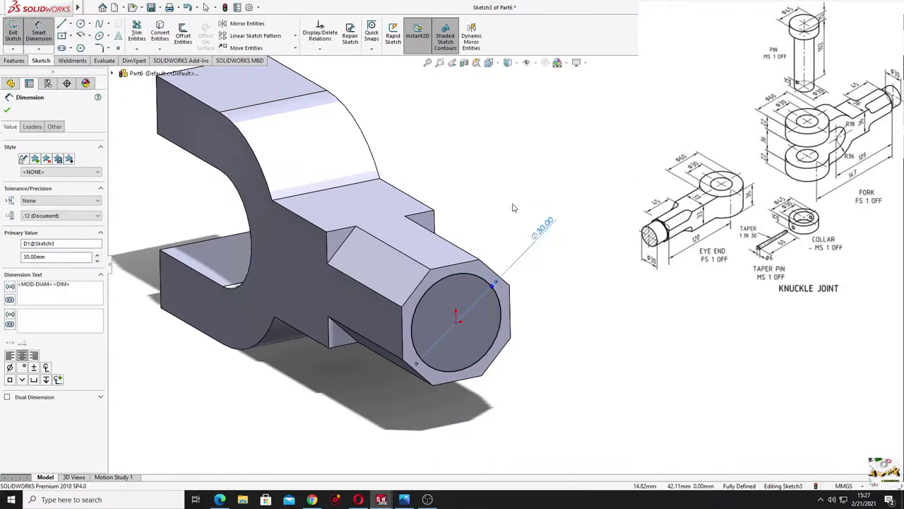
{"action": "left_click", "coordinate": [17, 61]}
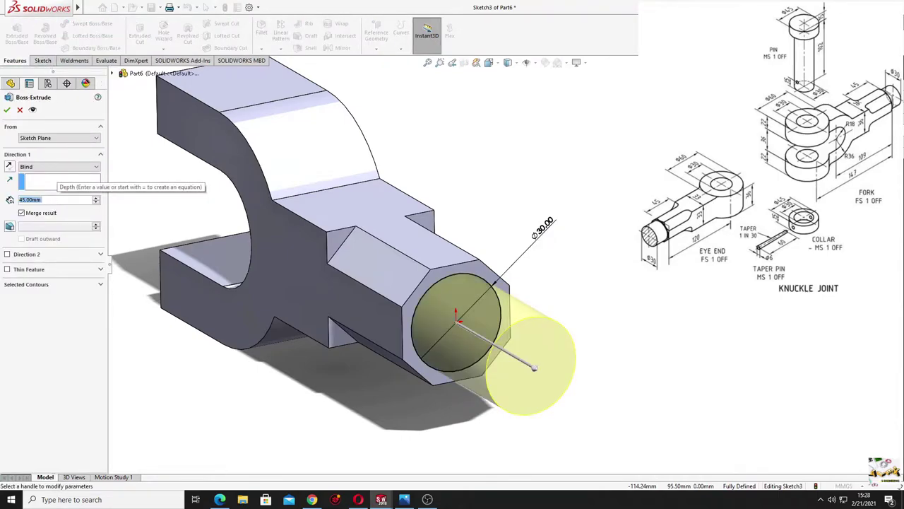
- Boss-extrude the Ø30 circle 20 mm from the octagonal end and orbit to inspect the spigot
{"action": "type", "text": "20"}
{"action": "key", "text": "Return"}
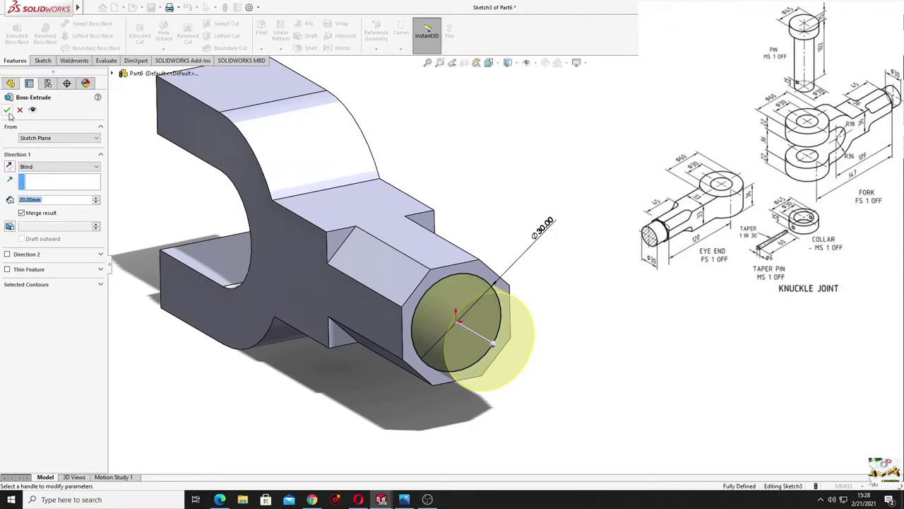
{"action": "left_click", "coordinate": [7, 111]}
{"action": "mouse_move", "coordinate": [339, 374]}
{"action": "middle_mouse_down"}
{"action": "mouse_move", "coordinate": [347, 384]}
{"action": "mouse_move", "coordinate": [323, 335]}
{"action": "mouse_move", "coordinate": [327, 377]}
{"action": "mouse_move", "coordinate": [371, 368]}
{"action": "mouse_move", "coordinate": [346, 366]}
{"action": "middle_mouse_up"}
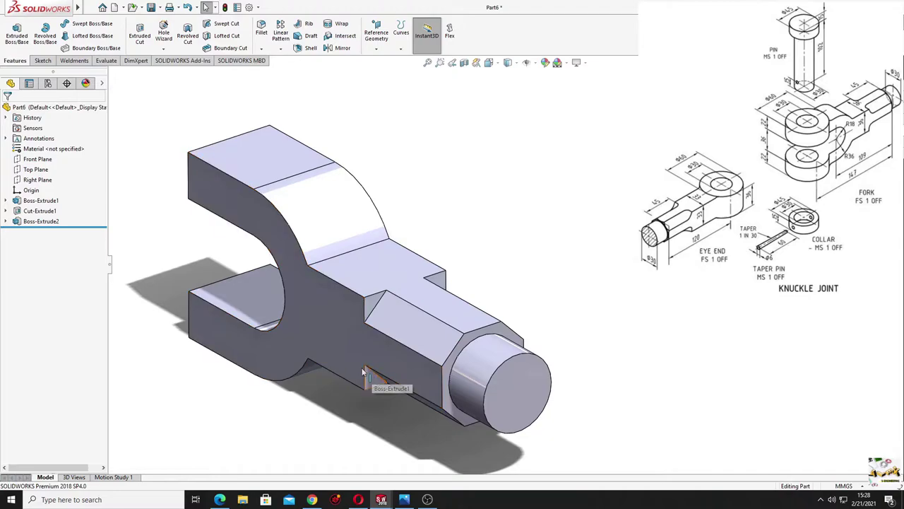
{"action": "mouse_move", "coordinate": [316, 345]}
{"action": "middle_mouse_down"}
{"action": "mouse_move", "coordinate": [348, 301]}
{"action": "mouse_move", "coordinate": [291, 260]}
{"action": "middle_mouse_up"}
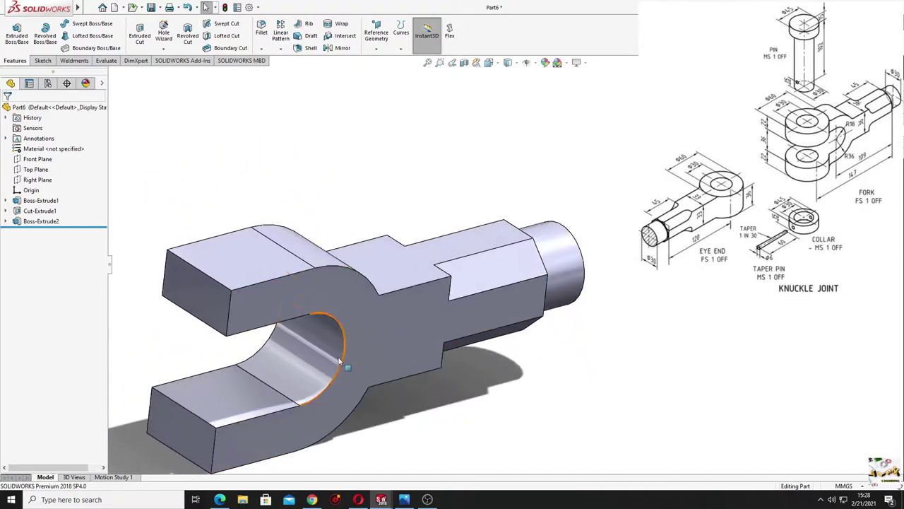
{"action": "scroll", "coordinate": [292, 270], "scroll_direction": "down", "scroll_amount": 1}
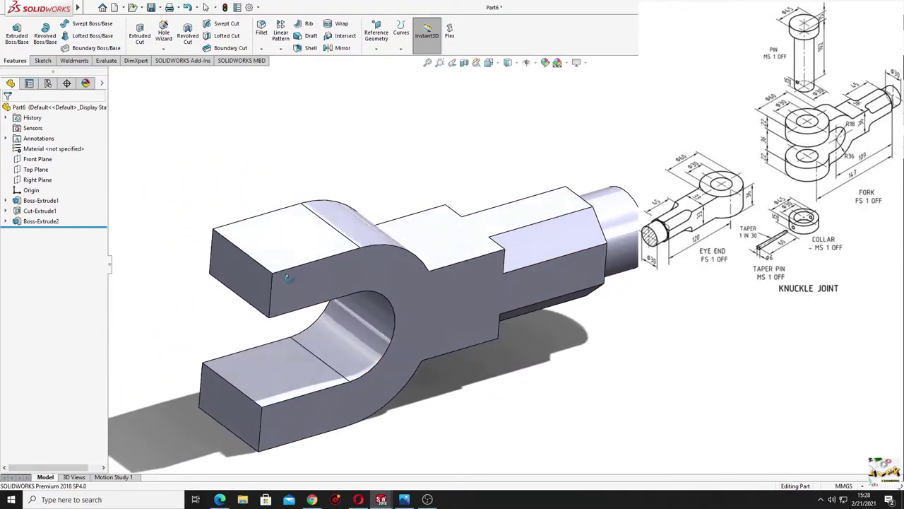
{"action": "scroll", "coordinate": [286, 307], "scroll_direction": "down", "scroll_amount": 2}
{"action": "scroll", "coordinate": [325, 267], "scroll_direction": "down", "scroll_amount": 2}
{"action": "mouse_move", "coordinate": [325, 267]}
{"action": "middle_mouse_down"}
{"action": "mouse_move", "coordinate": [303, 318]}
{"action": "mouse_move", "coordinate": [323, 344]}
{"action": "middle_mouse_up"}
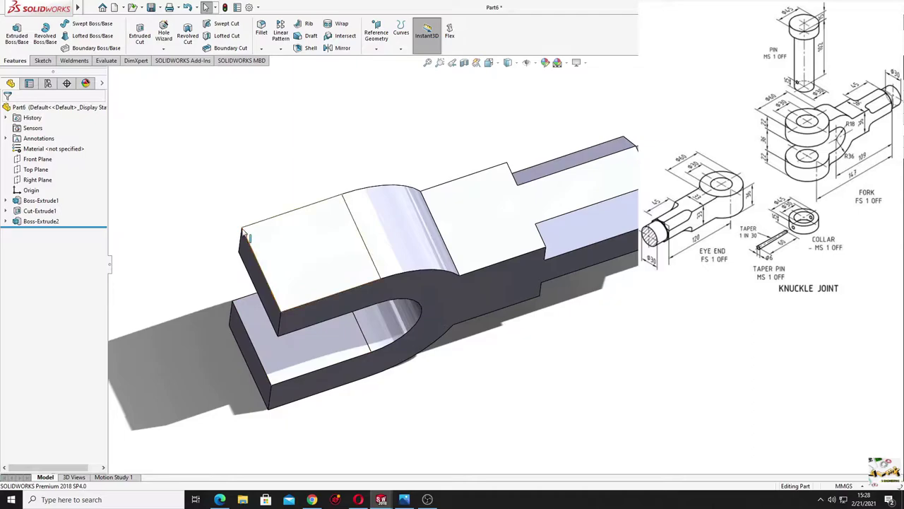
{"action": "mouse_move", "coordinate": [305, 265]}
{"action": "middle_mouse_down"}
{"action": "mouse_move", "coordinate": [257, 242]}
{"action": "mouse_move", "coordinate": [269, 233]}
{"action": "middle_mouse_up"}
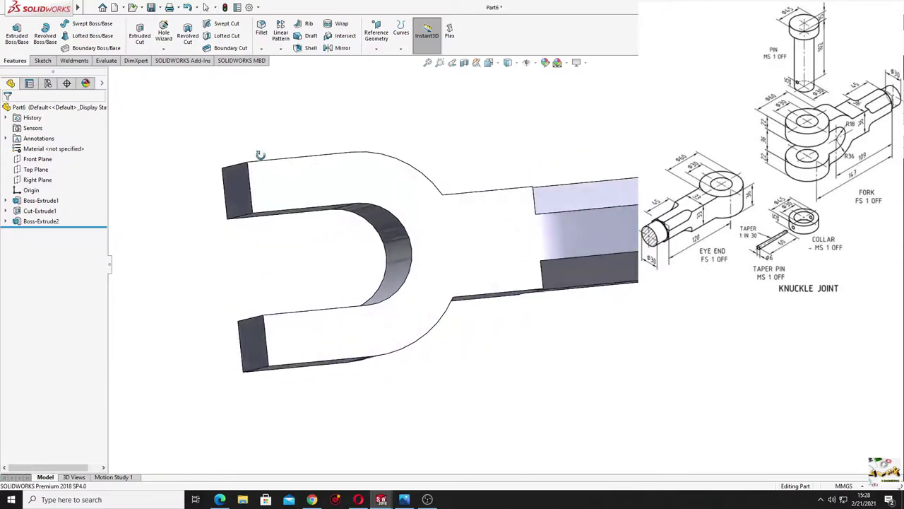
- Start a sketch on the Top Plane, view it Normal To, and draw a circle centred on the fork's end edge
{"action": "left_click", "coordinate": [36, 172]}
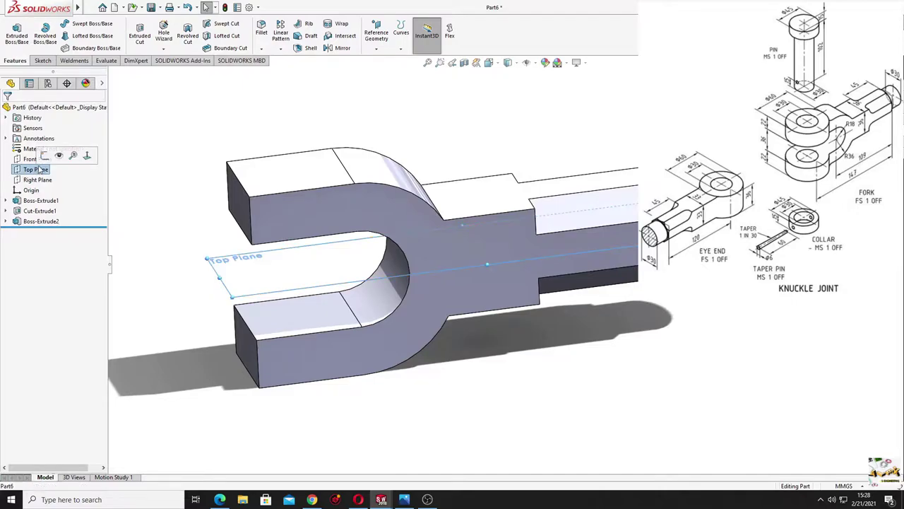
{"action": "left_click", "coordinate": [46, 156]}
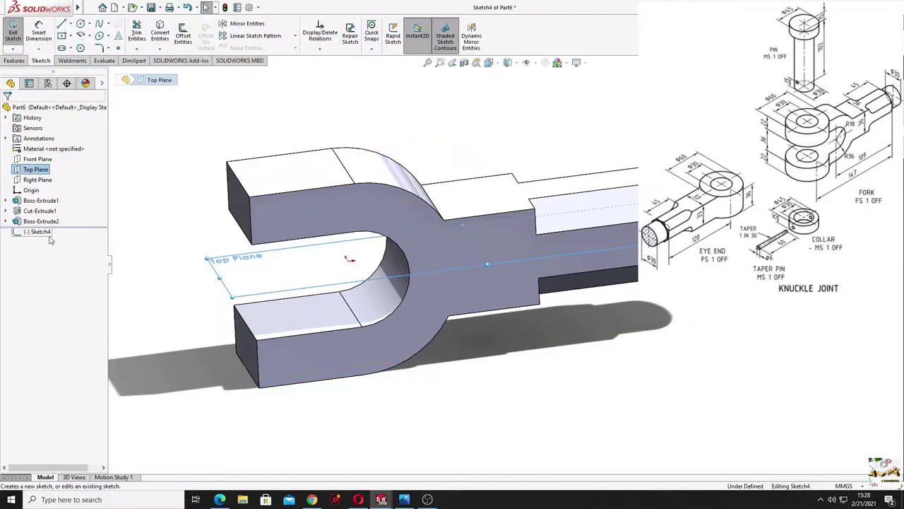
{"action": "left_click", "coordinate": [68, 219]}
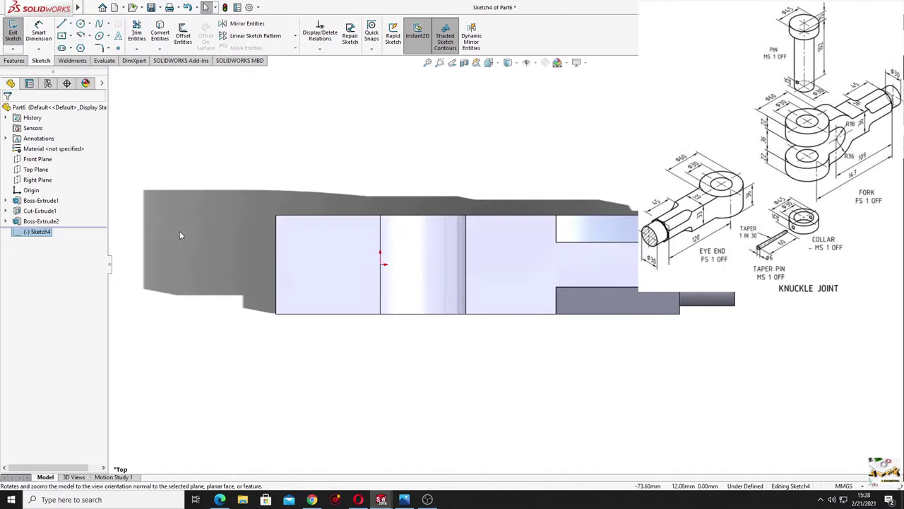
{"action": "left_click", "coordinate": [81, 23]}
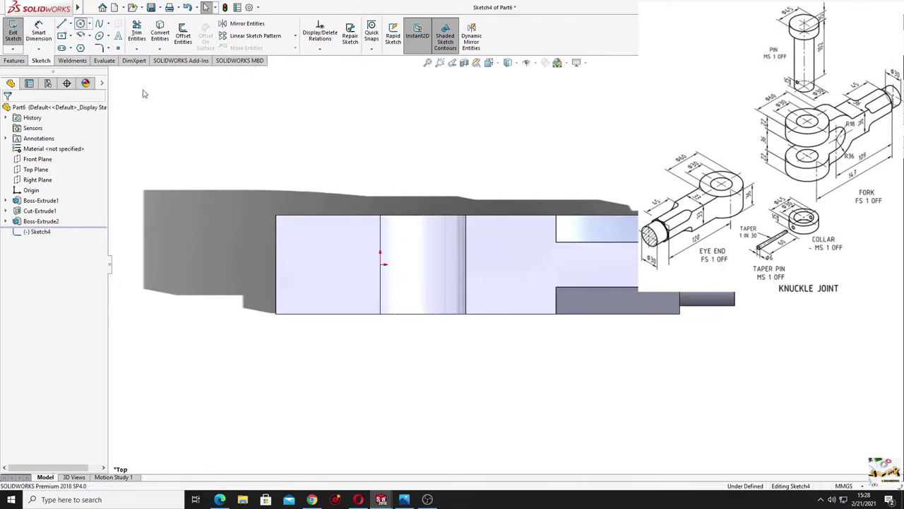
{"action": "left_click", "coordinate": [276, 264]}
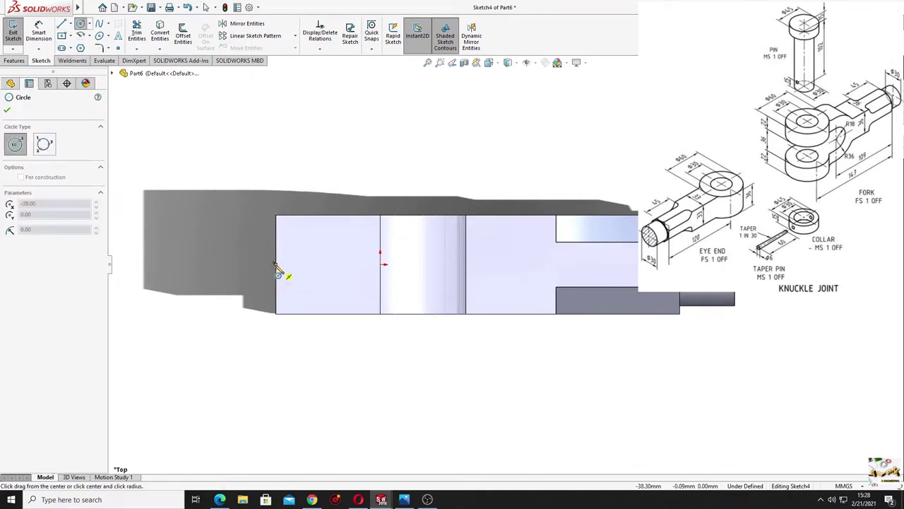
{"action": "left_click", "coordinate": [331, 326]}
{"action": "right_click", "coordinate": [349, 128]}
{"action": "left_click", "coordinate": [372, 170]}
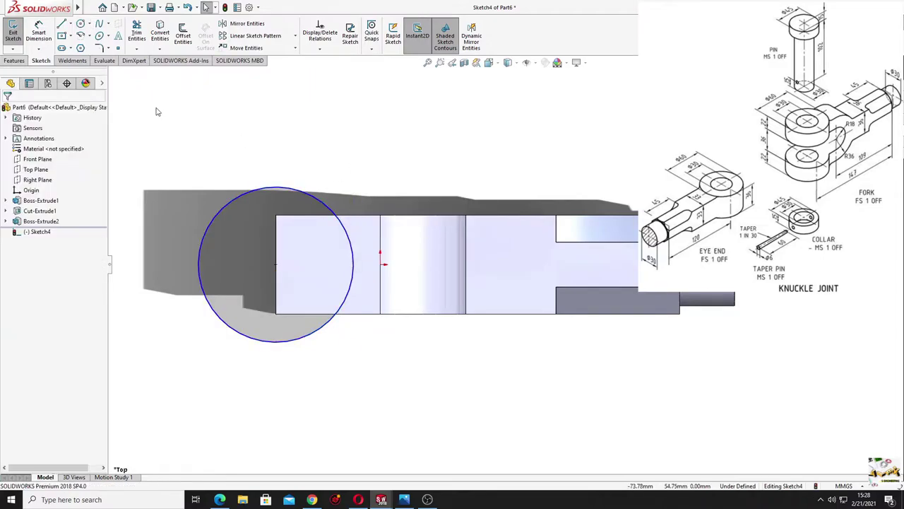
- Dimension the circle to Ø60 mm and orbit to a 3D view
{"action": "left_click", "coordinate": [39, 31]}
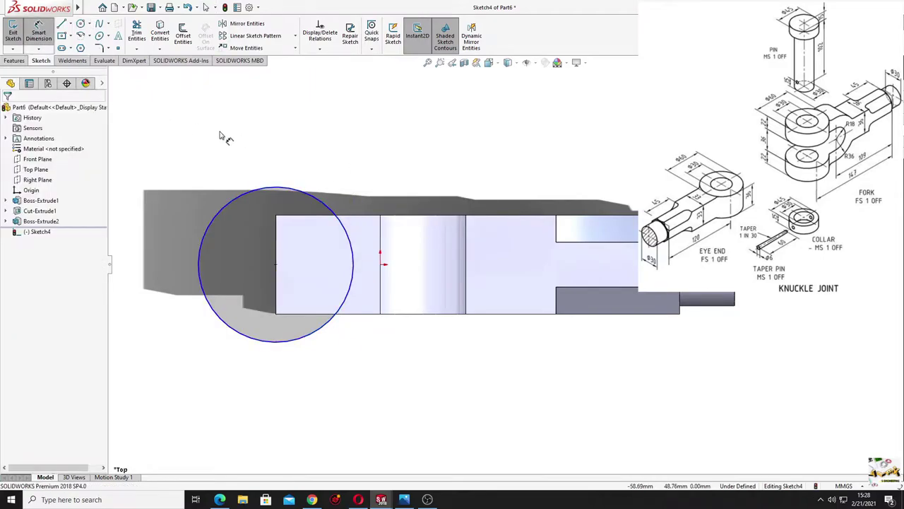
{"action": "left_click", "coordinate": [269, 188]}
{"action": "left_click", "coordinate": [284, 140]}
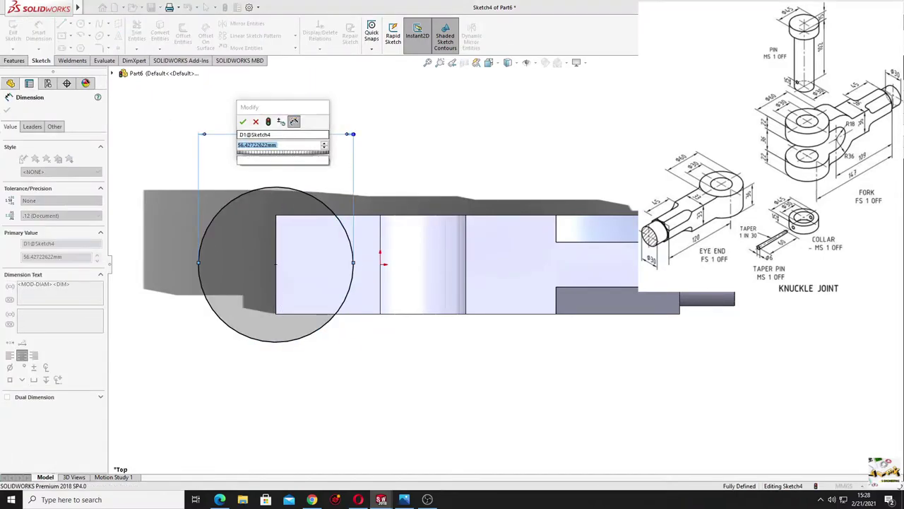
{"action": "key", "text": "Return"}
{"action": "right_click", "coordinate": [414, 142]}
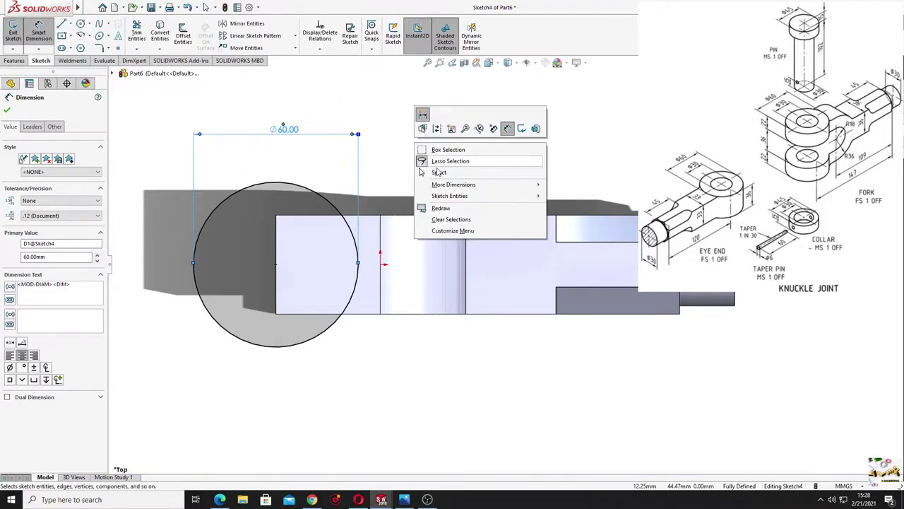
{"action": "left_click", "coordinate": [414, 198]}
{"action": "middle_click_drag", "start_coordinate": [414, 198], "coordinate": [410, 208]}
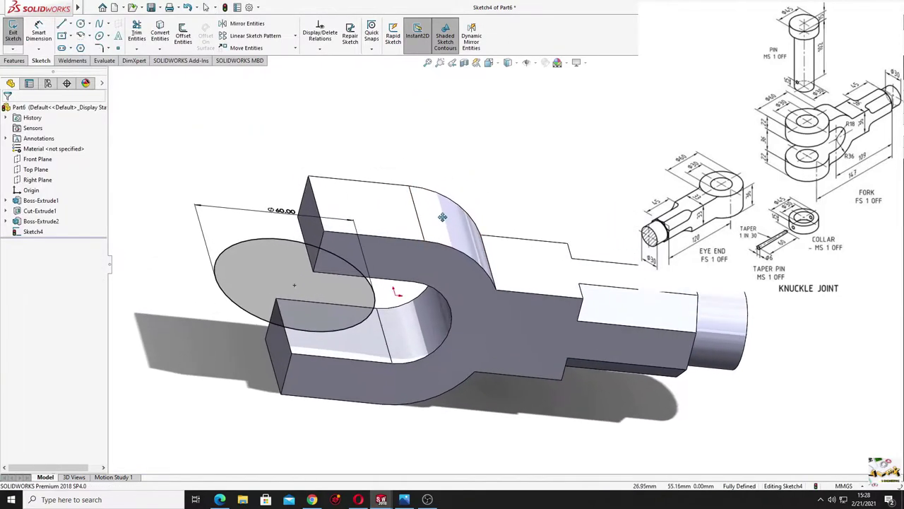
- Start a boss extrusion of the Ø60 circle with its start condition set to Offset
{"action": "left_click", "coordinate": [14, 60]}
{"action": "left_click", "coordinate": [16, 34]}
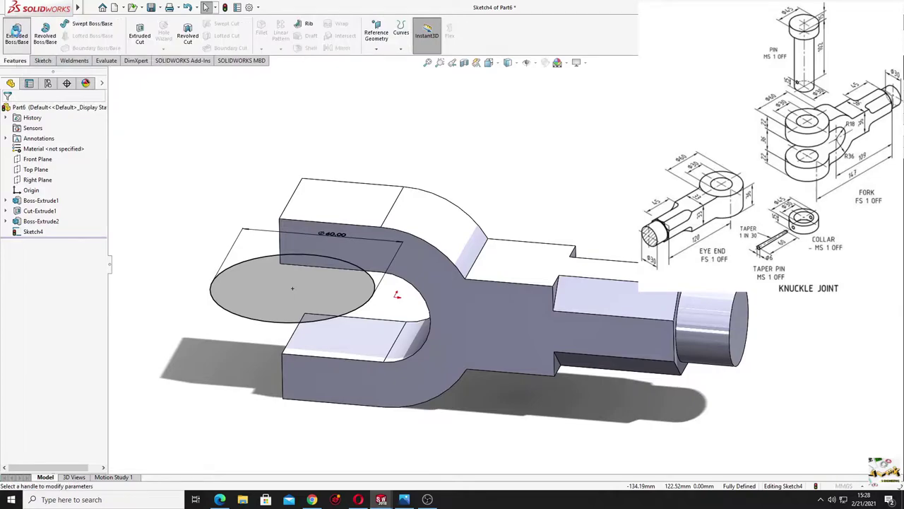
{"action": "middle_click_drag", "start_coordinate": [162, 164], "coordinate": [188, 126]}
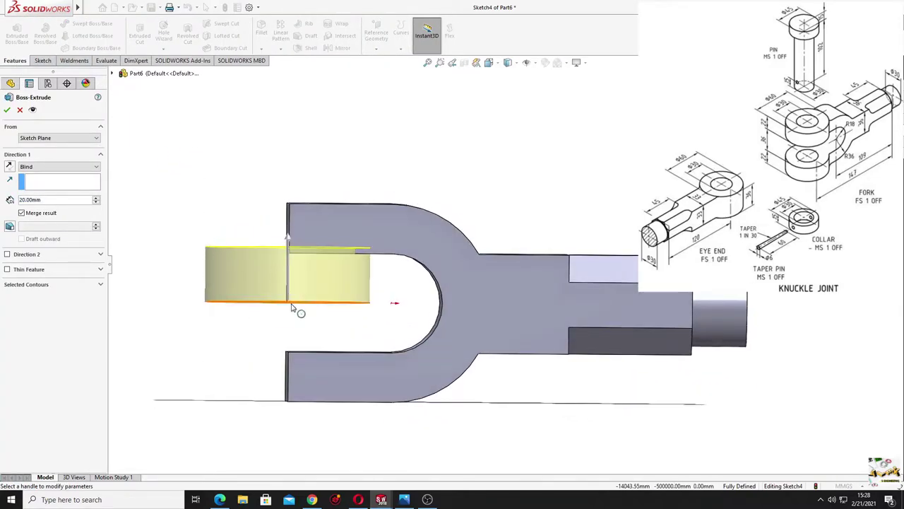
{"action": "mouse_move", "coordinate": [291, 304]}
{"action": "middle_mouse_down"}
{"action": "mouse_move", "coordinate": [293, 317]}
{"action": "mouse_move", "coordinate": [296, 249]}
{"action": "middle_mouse_up"}
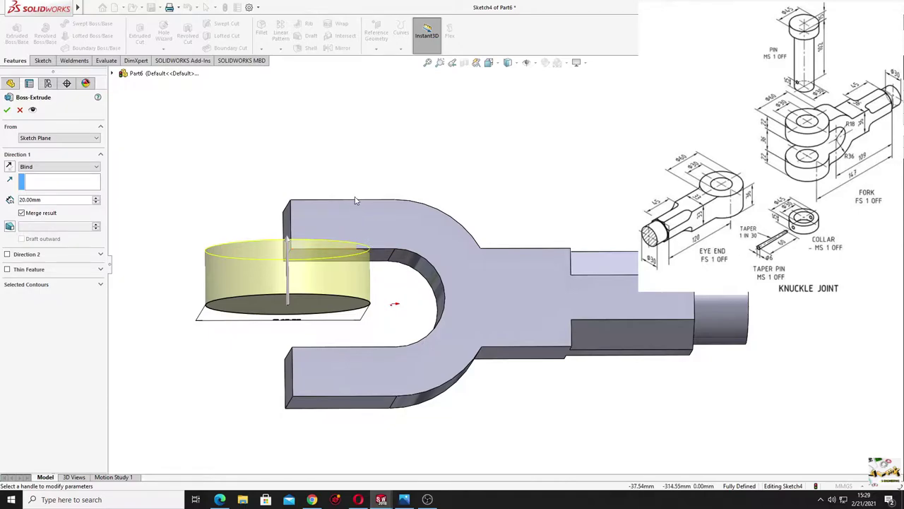
{"action": "middle_click_drag", "start_coordinate": [356, 201], "coordinate": [341, 217]}
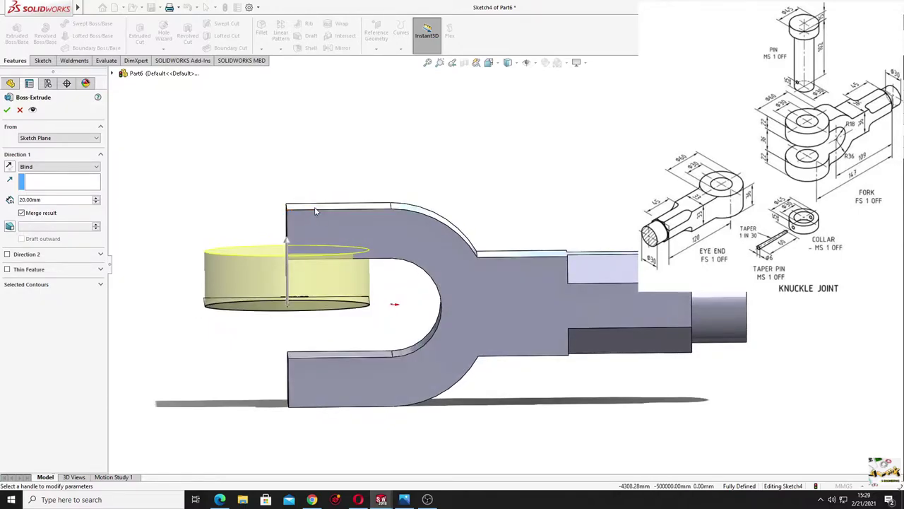
{"action": "left_click", "coordinate": [49, 139]}
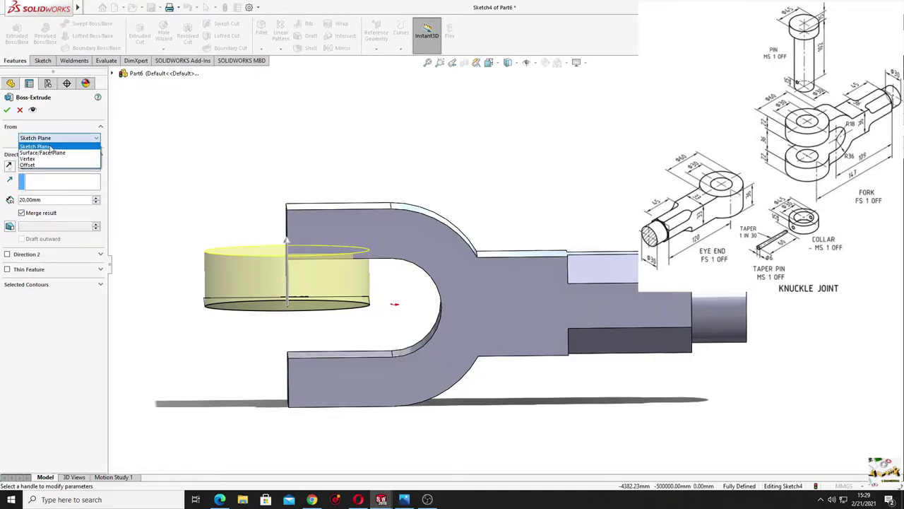
{"action": "left_click", "coordinate": [43, 165]}
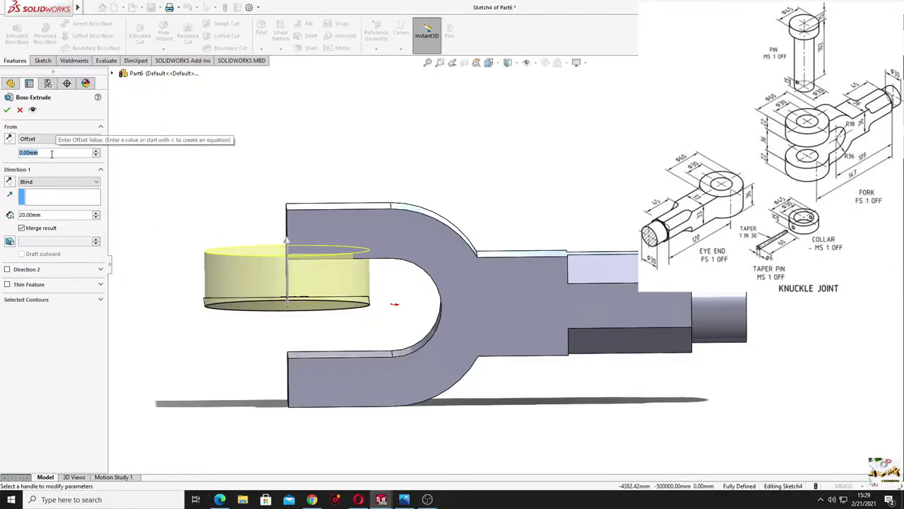
- Set the start offset to 18 mm and the blind depth to 22 mm, and accept the boss
{"action": "type", "text": "18"}
{"action": "key", "text": "Return"}
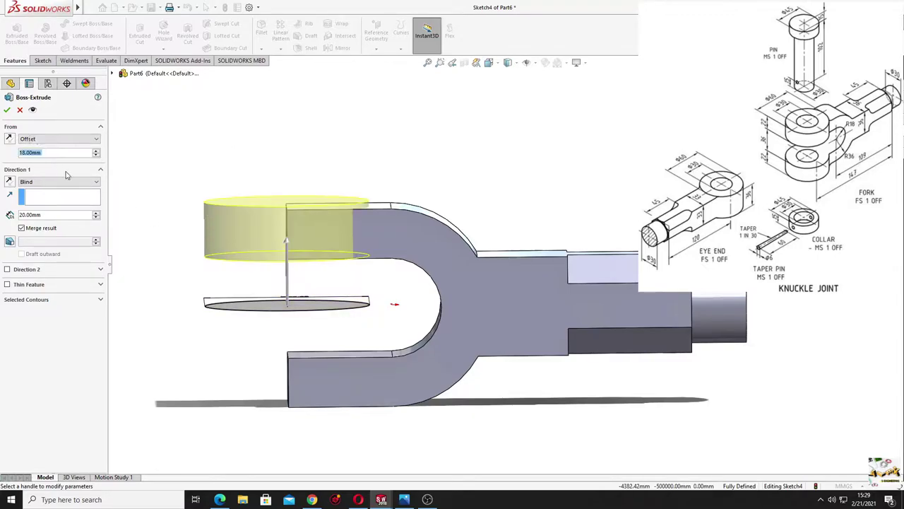
{"action": "mouse_move", "coordinate": [296, 274]}
{"action": "middle_mouse_down"}
{"action": "mouse_move", "coordinate": [331, 260]}
{"action": "mouse_move", "coordinate": [317, 265]}
{"action": "mouse_move", "coordinate": [344, 262]}
{"action": "mouse_move", "coordinate": [344, 279]}
{"action": "middle_mouse_up"}
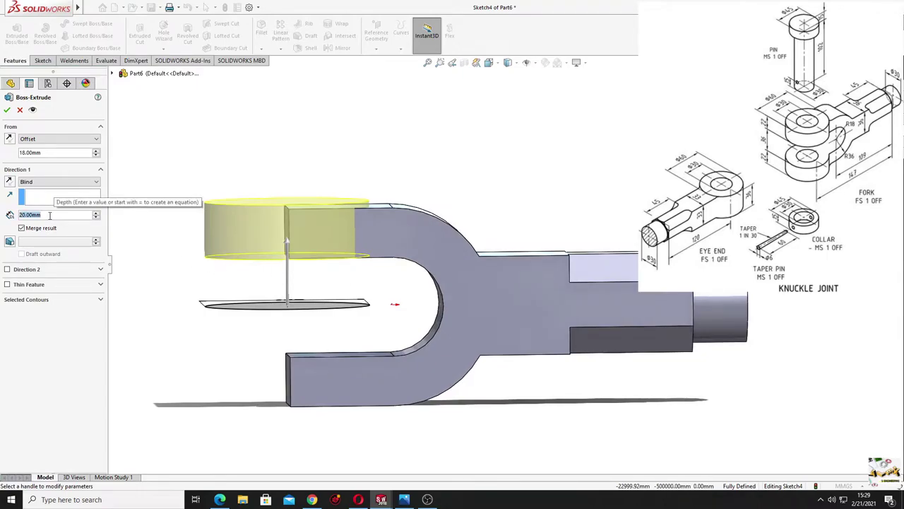
{"action": "type", "text": "22"}
{"action": "key", "text": "Return"}
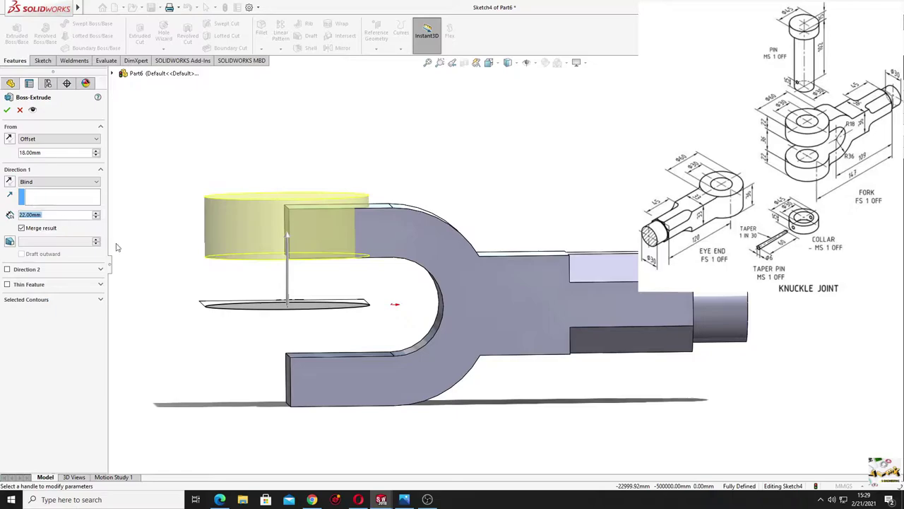
{"action": "left_click", "coordinate": [7, 111]}
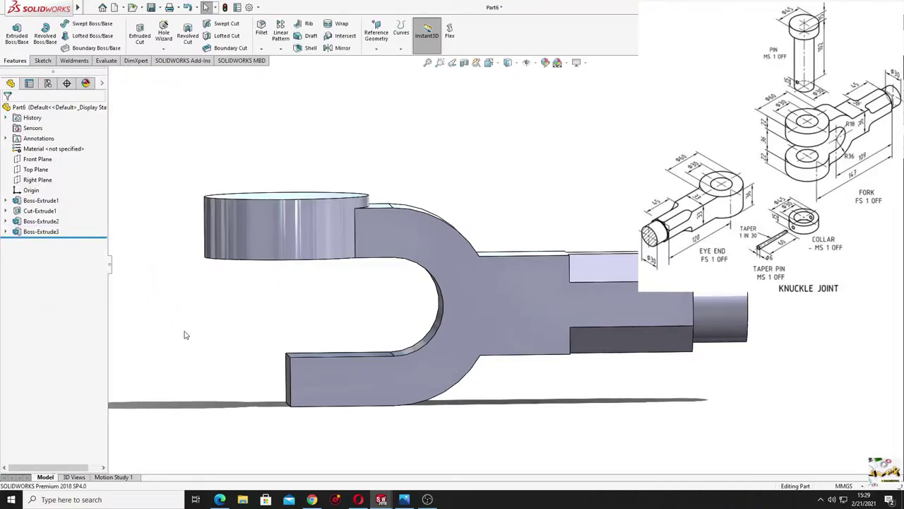
- Start a new boss extrusion using Sketch4 from Boss-Extrude3 as the profile
{"action": "left_click", "coordinate": [17, 32]}
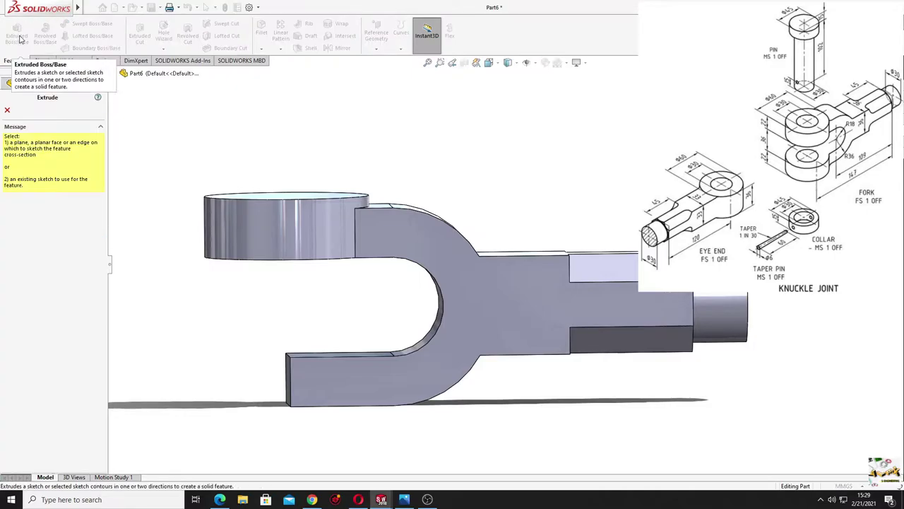
{"action": "left_click", "coordinate": [111, 74]}
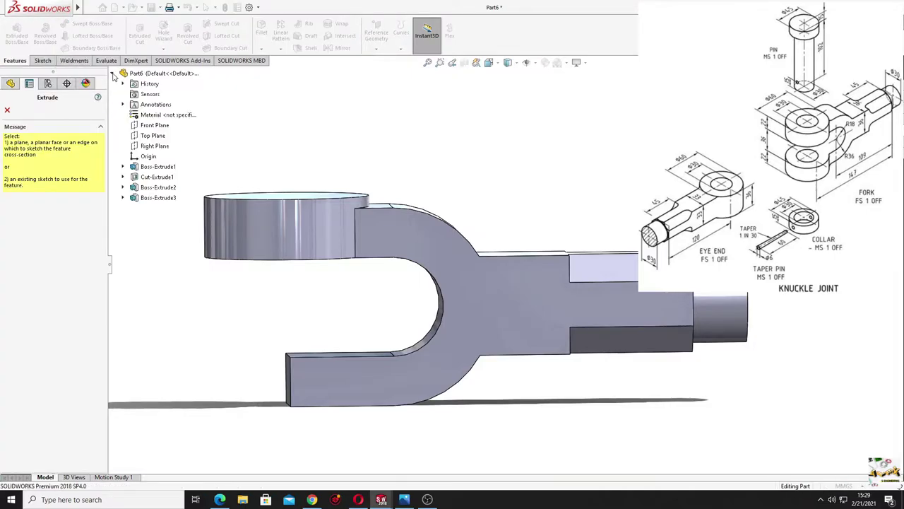
{"action": "left_click", "coordinate": [124, 199]}
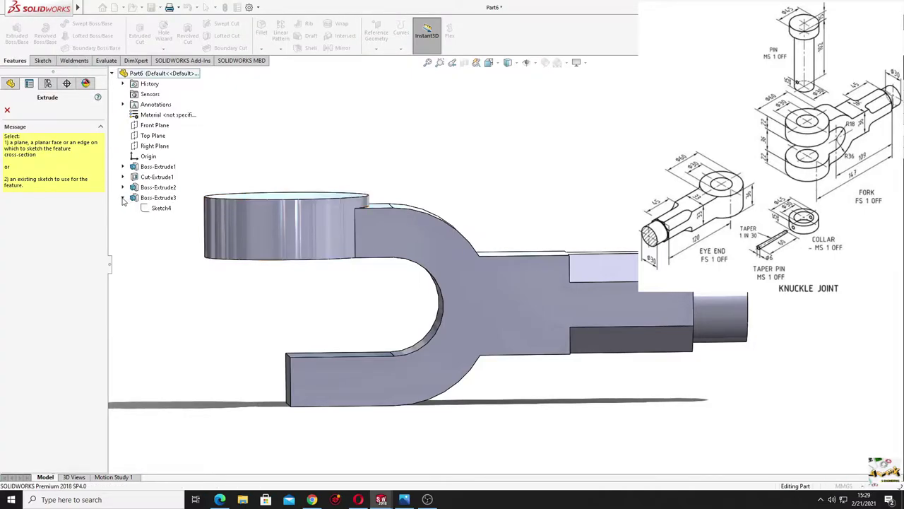
{"action": "left_click", "coordinate": [161, 208]}
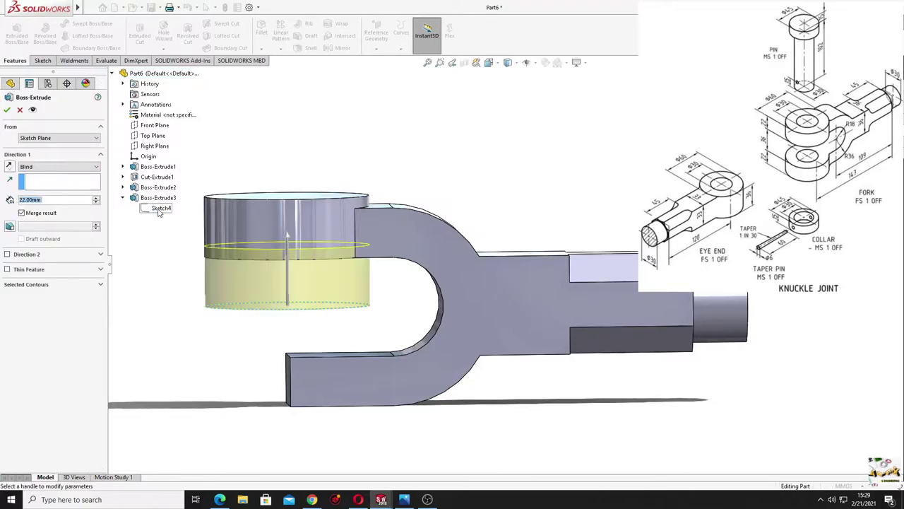
{"action": "middle_click_drag", "start_coordinate": [182, 299], "coordinate": [192, 297], "text": "ctrl"}
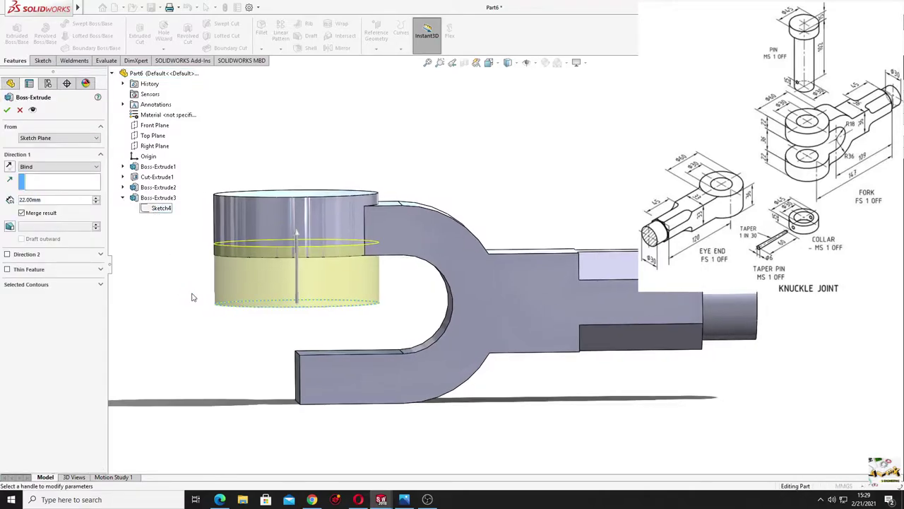
- Offset the start 18 mm below the sketch plane, extrude downward, and accept the lower boss
{"action": "left_click", "coordinate": [51, 137]}
{"action": "left_click", "coordinate": [39, 165]}
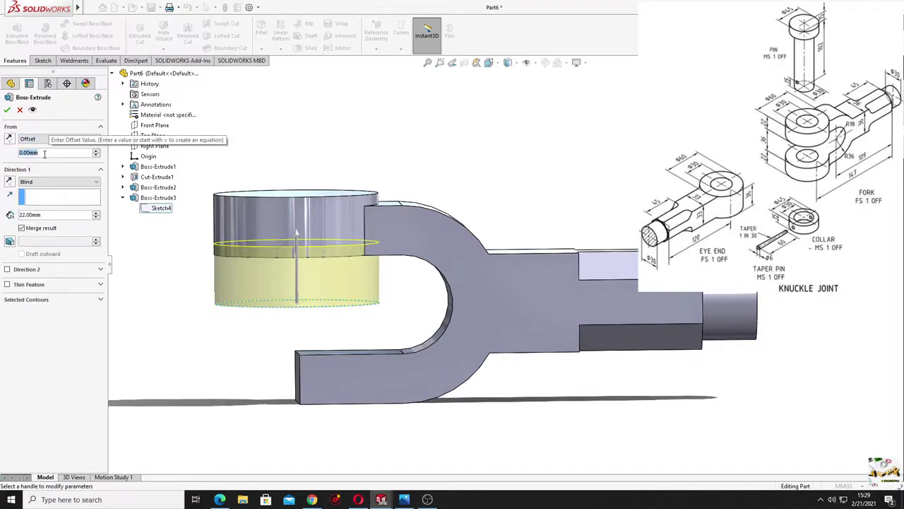
{"action": "type", "text": "18"}
{"action": "key", "text": "Return"}
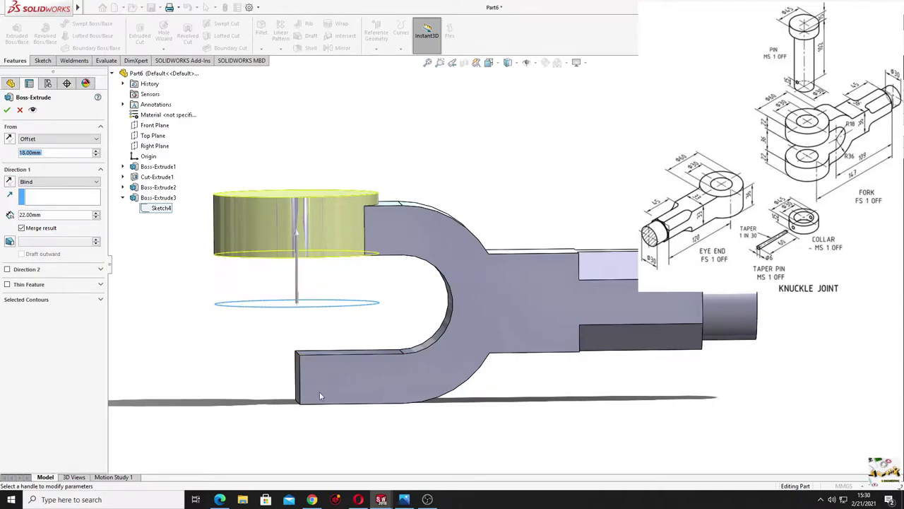
{"action": "left_click", "coordinate": [10, 140]}
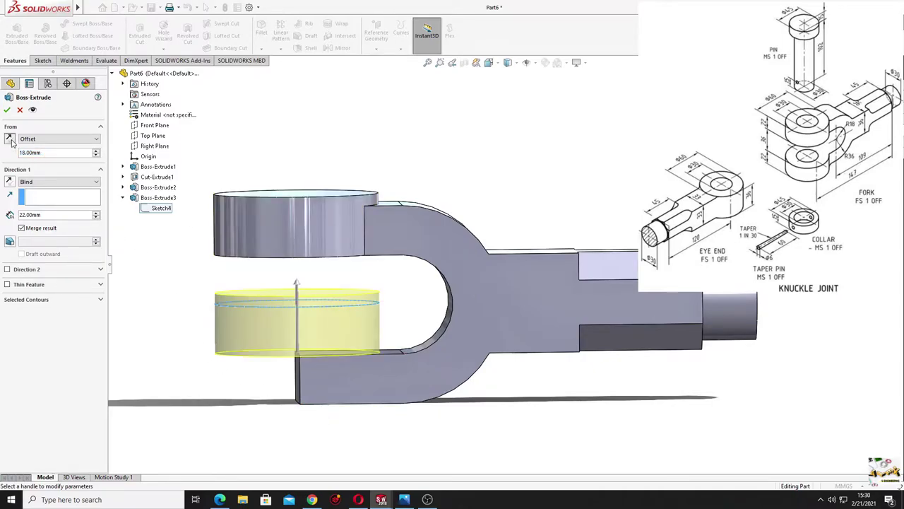
{"action": "left_click", "coordinate": [10, 183]}
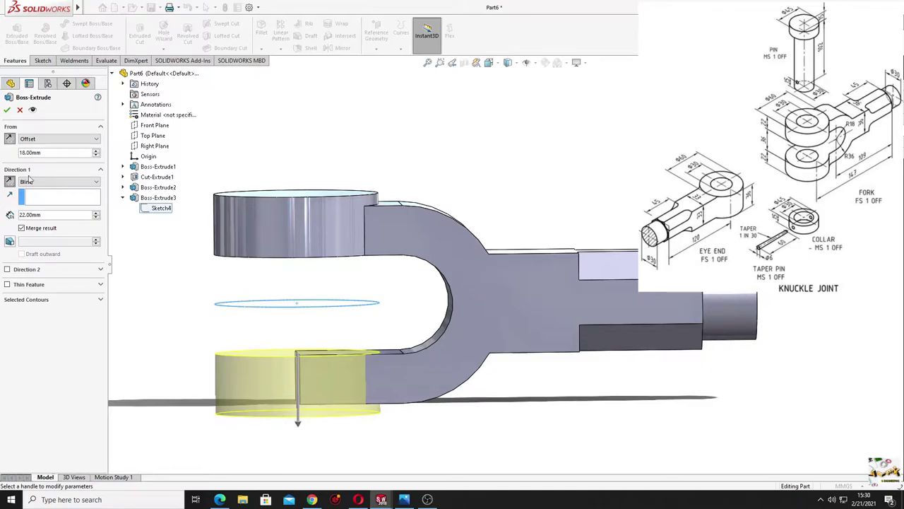
{"action": "left_click", "coordinate": [7, 110]}
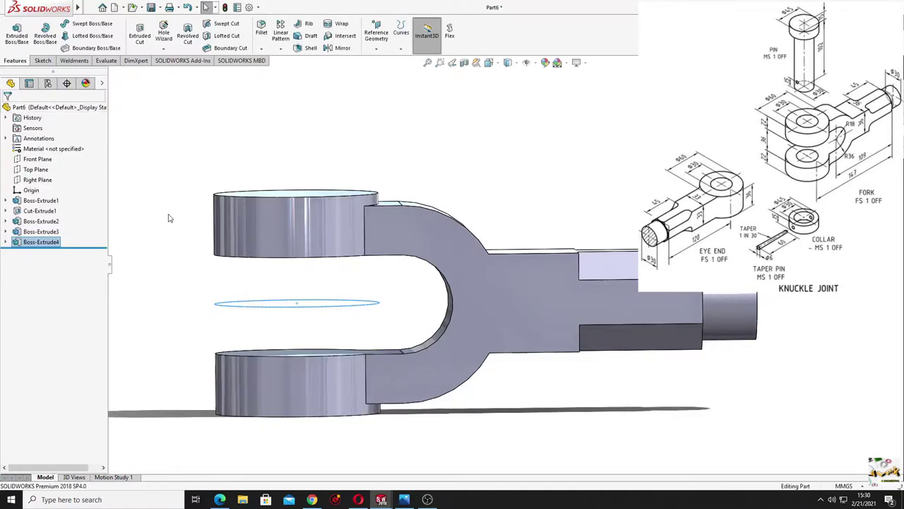
- Open a sketch on the upper eye's top face and draw a circle centred on it
{"action": "mouse_move", "coordinate": [219, 298]}
{"action": "middle_mouse_down"}
{"action": "mouse_move", "coordinate": [203, 254]}
{"action": "mouse_move", "coordinate": [191, 375]}
{"action": "mouse_move", "coordinate": [339, 323]}
{"action": "mouse_move", "coordinate": [263, 361]}
{"action": "mouse_move", "coordinate": [304, 226]}
{"action": "middle_mouse_up"}
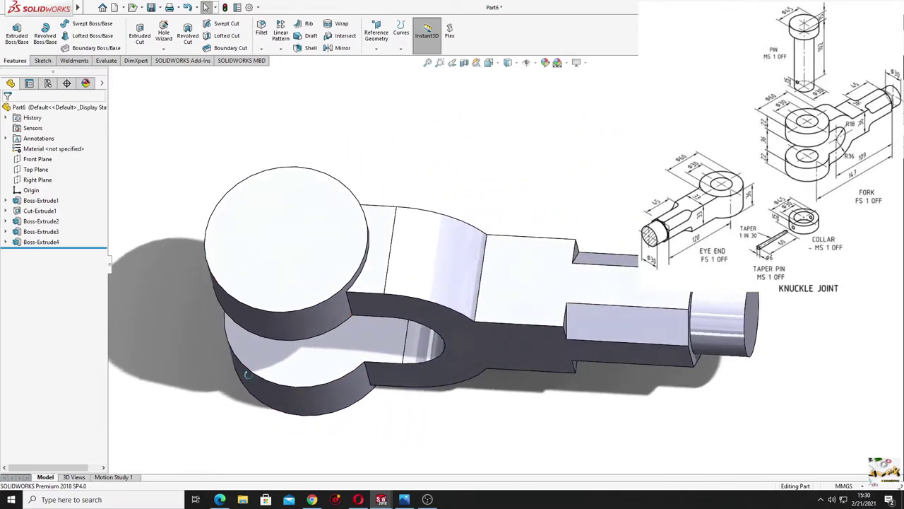
{"action": "left_click", "coordinate": [303, 225]}
{"action": "left_click", "coordinate": [308, 210]}
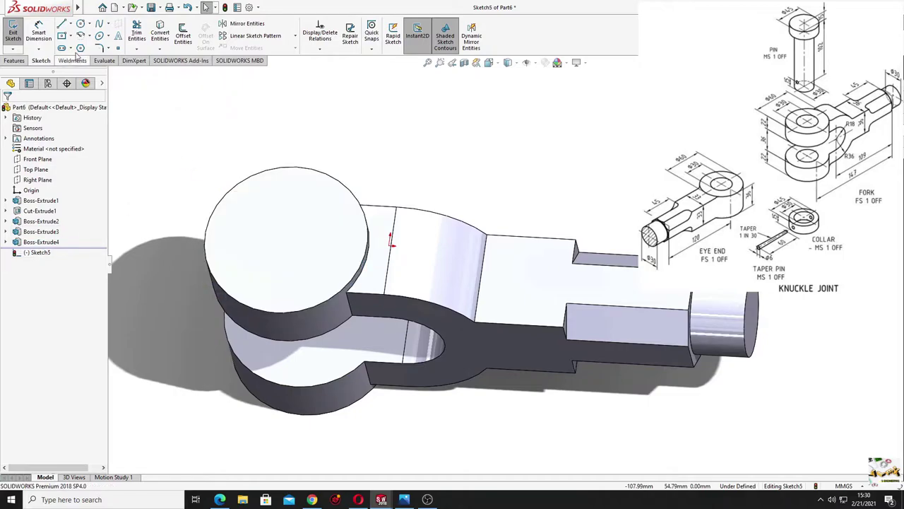
{"action": "left_click", "coordinate": [80, 23]}
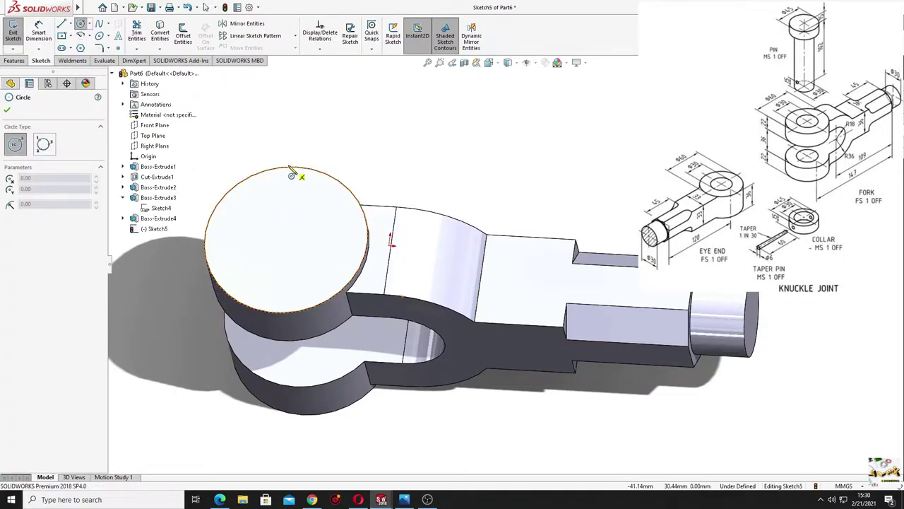
{"action": "left_click", "coordinate": [285, 240]}
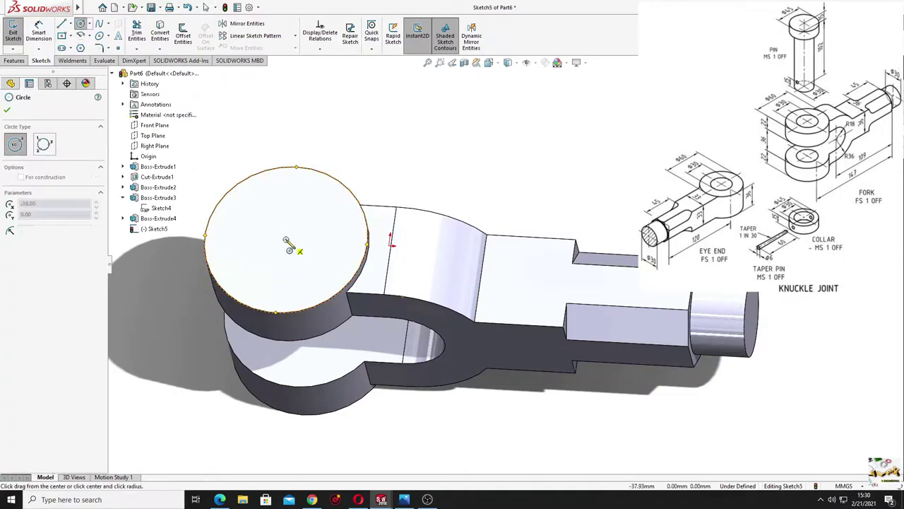
{"action": "left_click", "coordinate": [312, 280]}
{"action": "right_click", "coordinate": [366, 163]}
{"action": "left_click", "coordinate": [383, 169]}
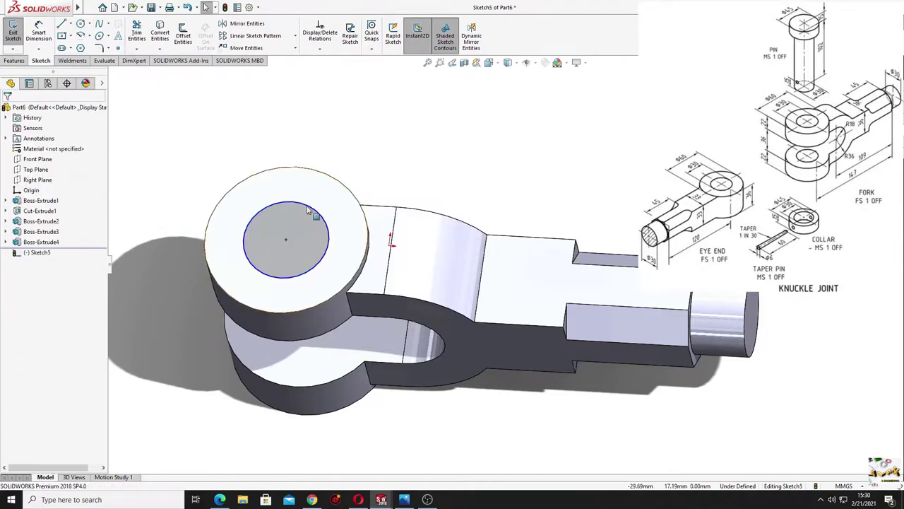
- Dimension the circle's diameter to 30 mm
{"action": "left_click", "coordinate": [39, 31]}
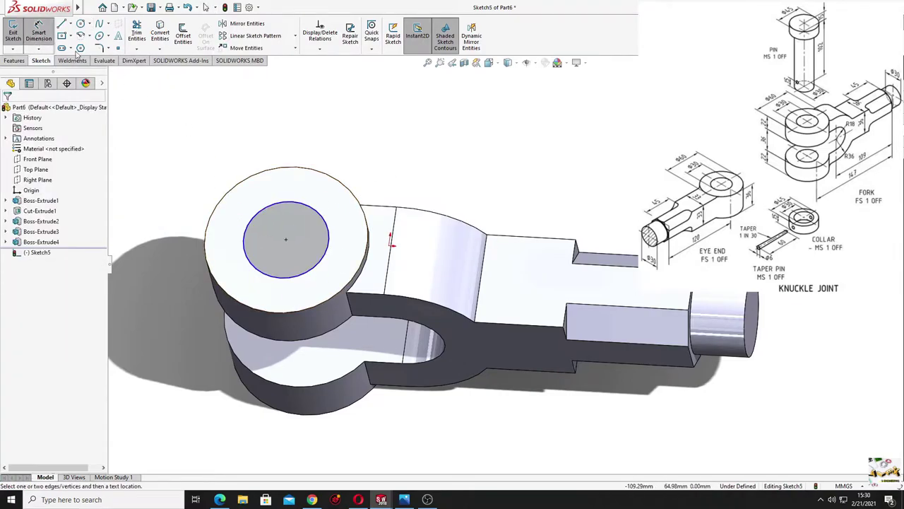
{"action": "left_click", "coordinate": [310, 210]}
{"action": "left_click", "coordinate": [375, 145]}
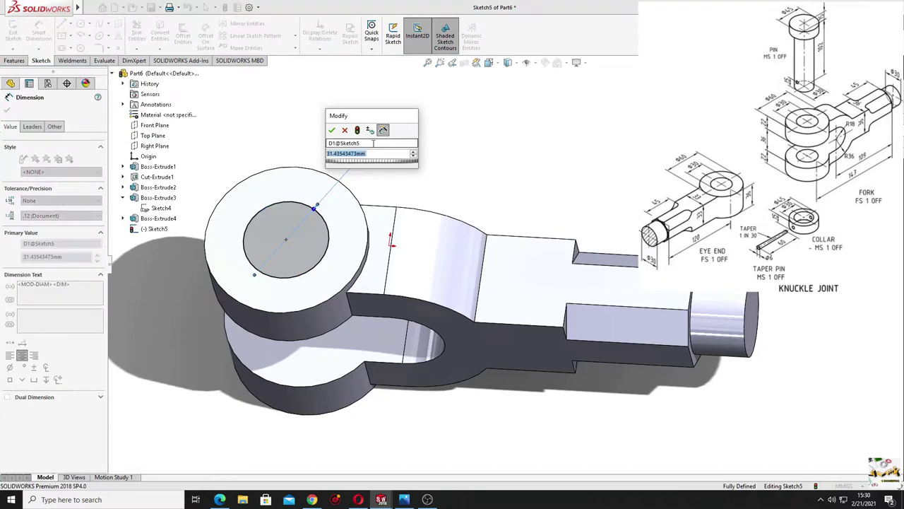
{"action": "key", "text": "Return"}
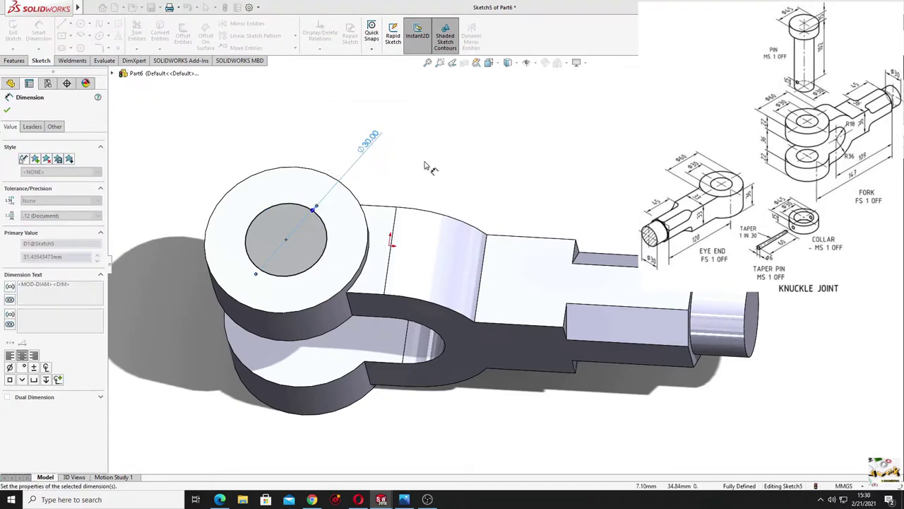
{"action": "right_click", "coordinate": [432, 131]}
{"action": "left_click", "coordinate": [445, 193]}
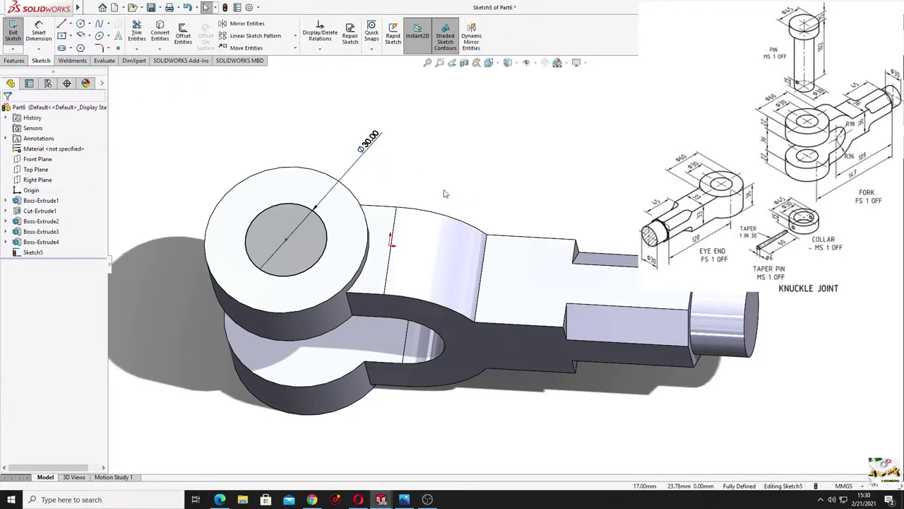
{"action": "left_click", "coordinate": [14, 60]}
- Extrude-cut the Ø30 circle Through All, boring holes through both fork eye bosses
{"action": "left_click", "coordinate": [140, 32]}
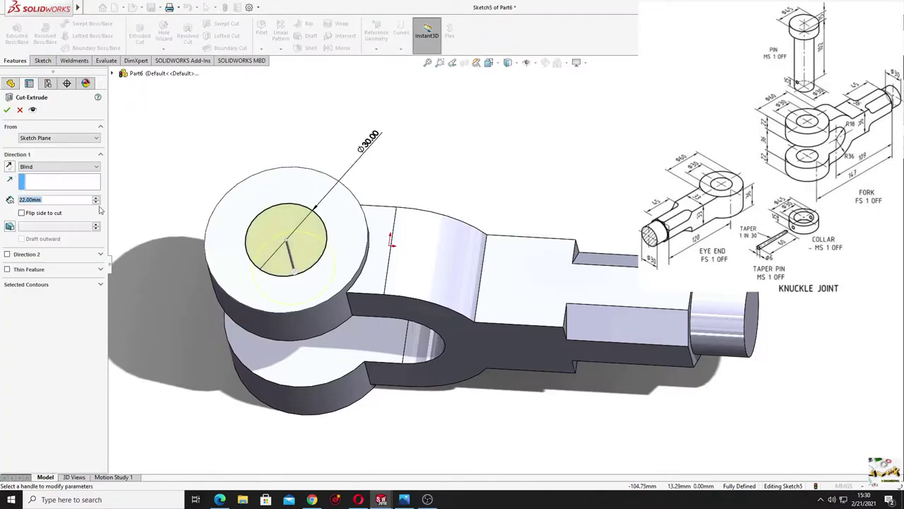
{"action": "left_click", "coordinate": [50, 168]}
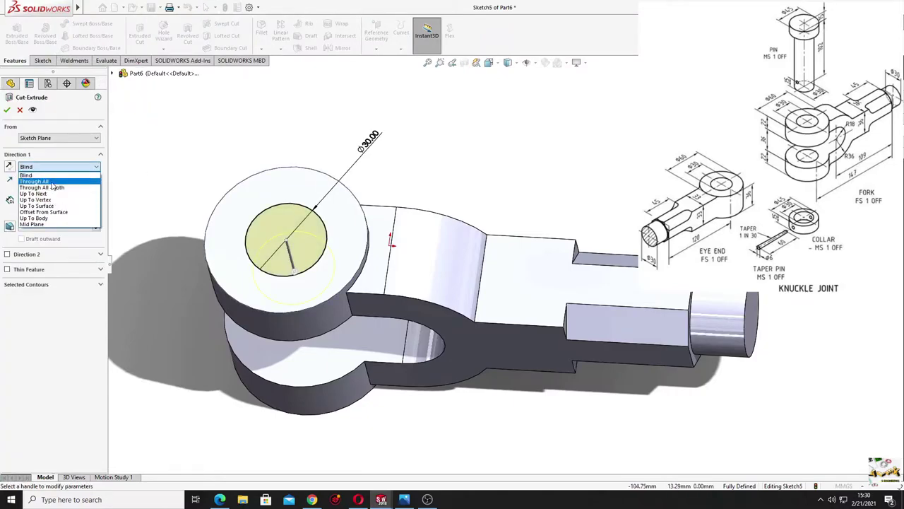
{"action": "left_click", "coordinate": [42, 180]}
{"action": "left_click", "coordinate": [7, 110]}
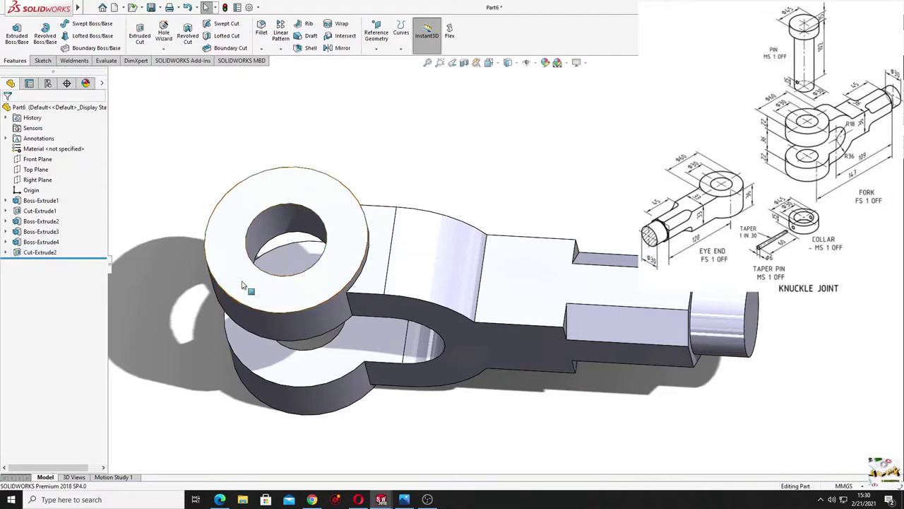
{"action": "mouse_move", "coordinate": [242, 287]}
{"action": "middle_mouse_down"}
{"action": "mouse_move", "coordinate": [281, 120]}
{"action": "mouse_move", "coordinate": [310, 208]}
{"action": "mouse_move", "coordinate": [421, 314]}
{"action": "mouse_move", "coordinate": [472, 320]}
{"action": "middle_mouse_up"}
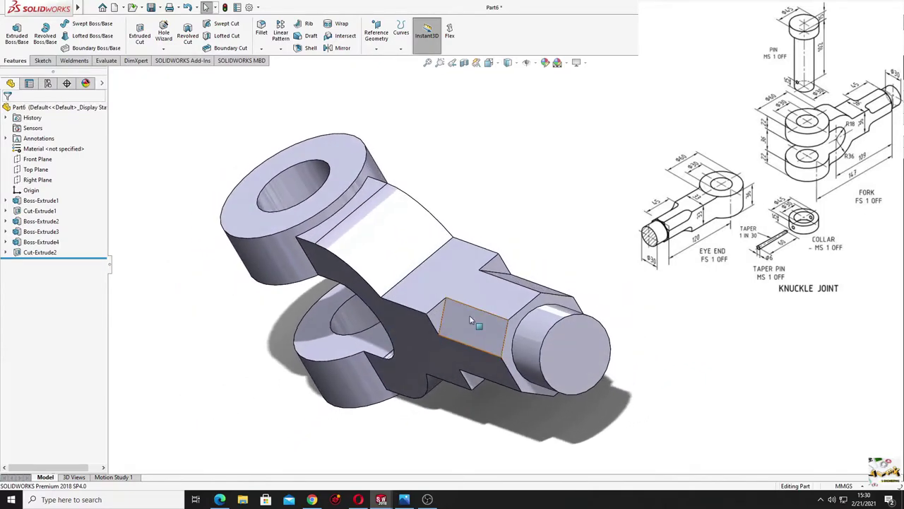
- Start a 5 mm fillet and select the first four slot edges
{"action": "left_click", "coordinate": [260, 30]}
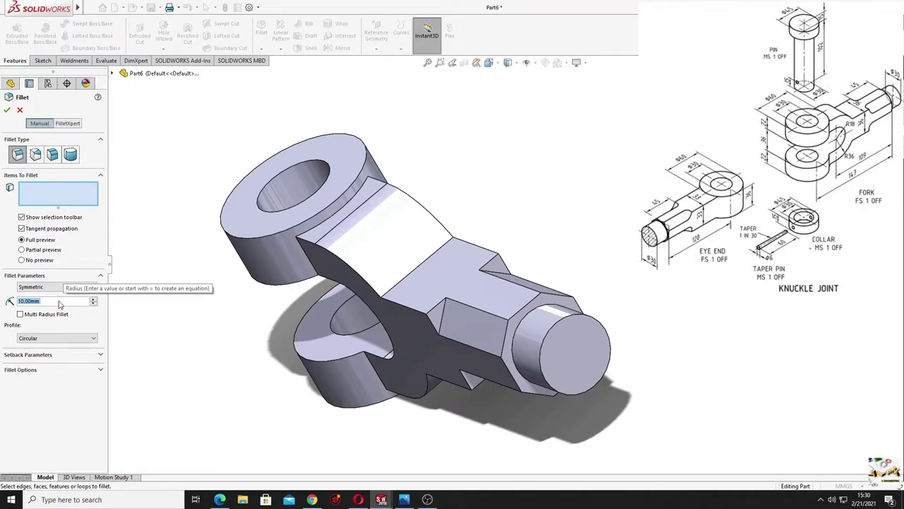
{"action": "type", "text": "5"}
{"action": "key", "text": "Return"}
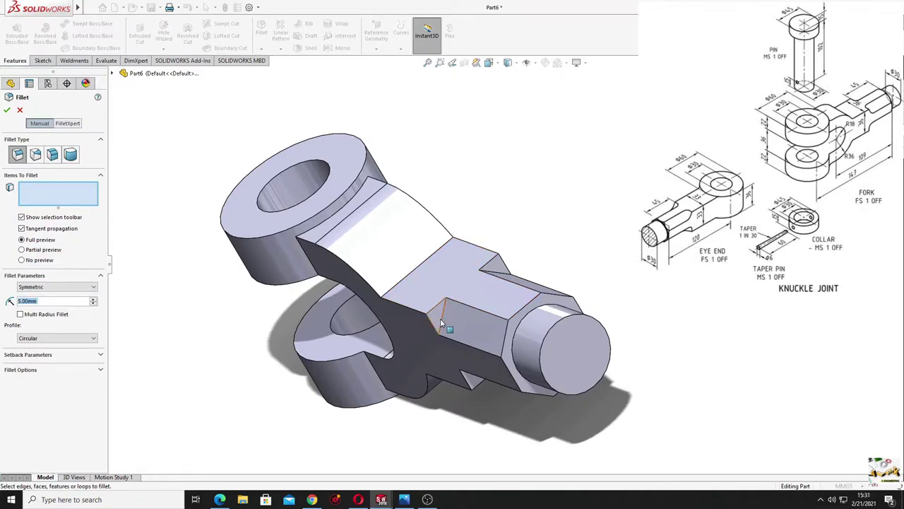
{"action": "left_click", "coordinate": [440, 318]}
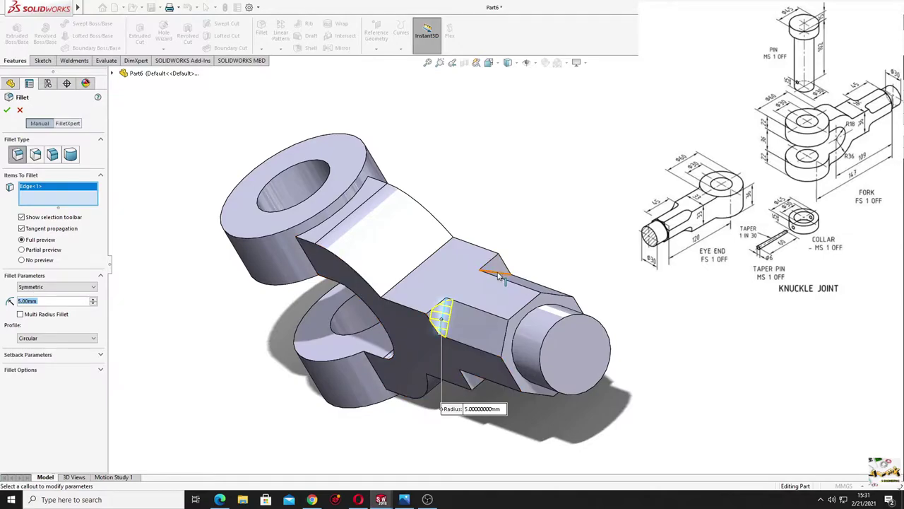
{"action": "left_click", "coordinate": [499, 275]}
{"action": "middle_click_drag", "start_coordinate": [499, 276], "coordinate": [459, 321]}
{"action": "left_click", "coordinate": [475, 311]}
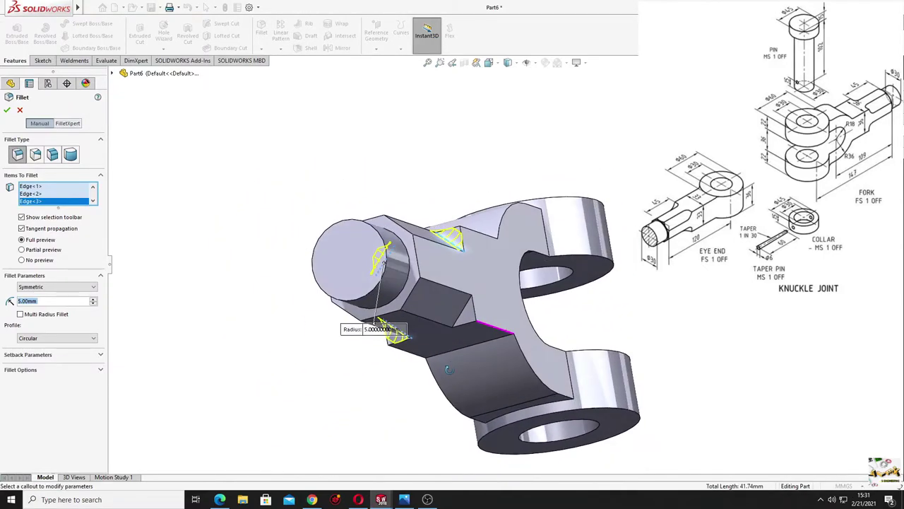
{"action": "left_click", "coordinate": [460, 322]}
- Add the fifth edge and the eye-to-rod edge, then apply the 5 mm fillet
{"action": "mouse_move", "coordinate": [459, 322]}
{"action": "middle_mouse_down"}
{"action": "mouse_move", "coordinate": [438, 313]}
{"action": "mouse_move", "coordinate": [467, 428]}
{"action": "mouse_move", "coordinate": [481, 377]}
{"action": "middle_mouse_up"}
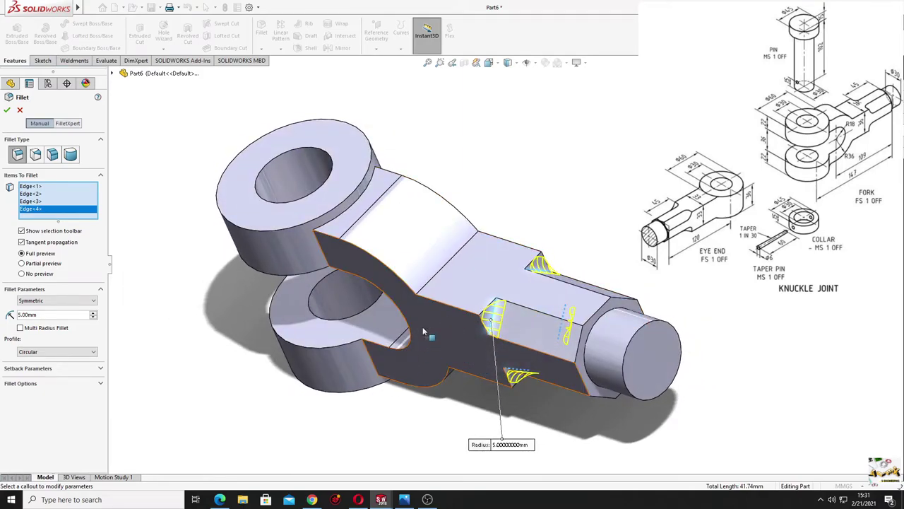
{"action": "left_click", "coordinate": [344, 217]}
{"action": "mouse_move", "coordinate": [374, 290]}
{"action": "middle_mouse_down"}
{"action": "mouse_move", "coordinate": [406, 137]}
{"action": "mouse_move", "coordinate": [402, 363]}
{"action": "mouse_move", "coordinate": [354, 364]}
{"action": "middle_mouse_up"}
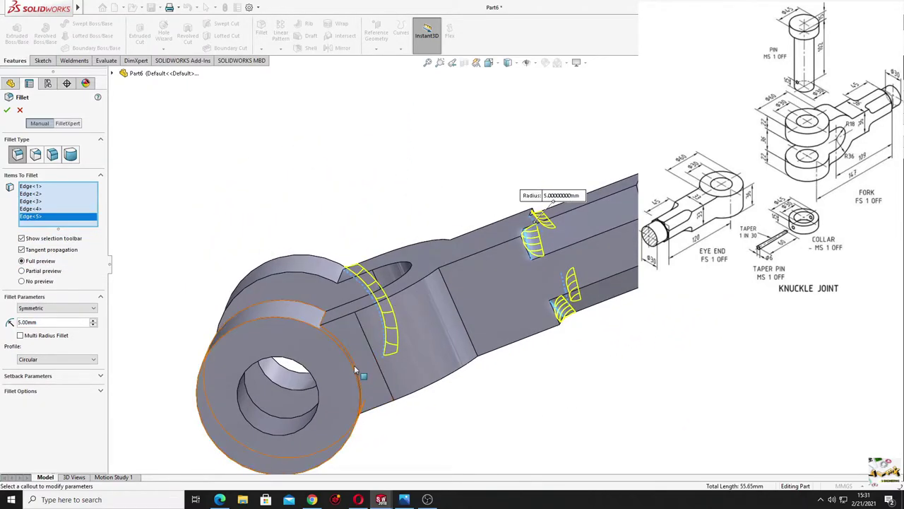
{"action": "left_click", "coordinate": [361, 372]}
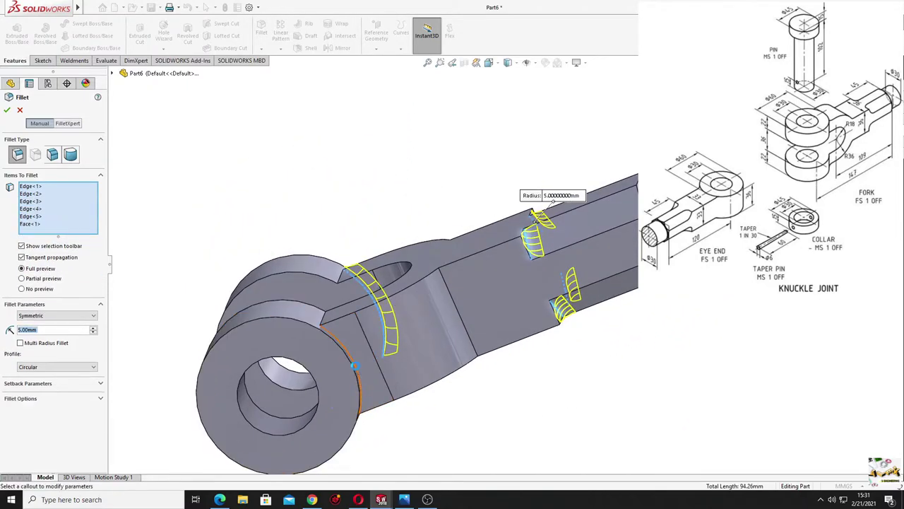
{"action": "left_click", "coordinate": [371, 368]}
{"action": "left_click", "coordinate": [354, 349]}
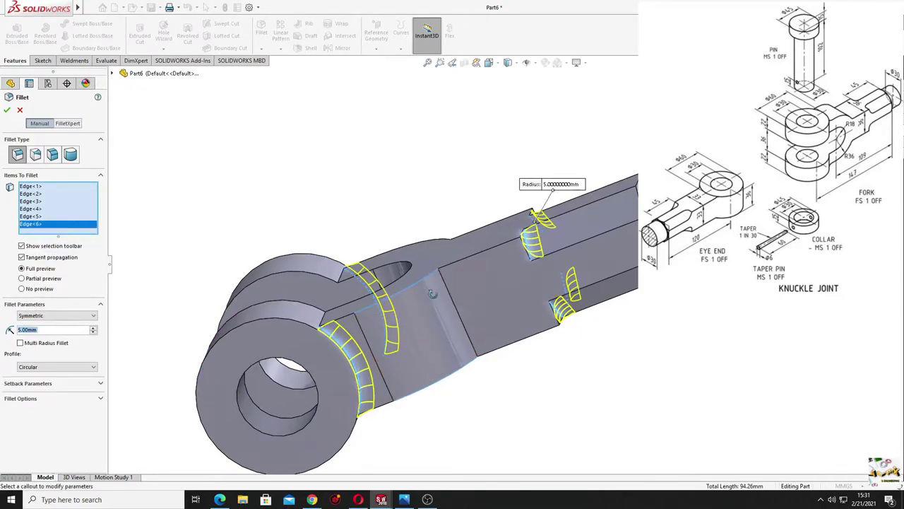
{"action": "middle_click_drag", "start_coordinate": [432, 294], "coordinate": [424, 380]}
{"action": "left_click", "coordinate": [8, 111]}
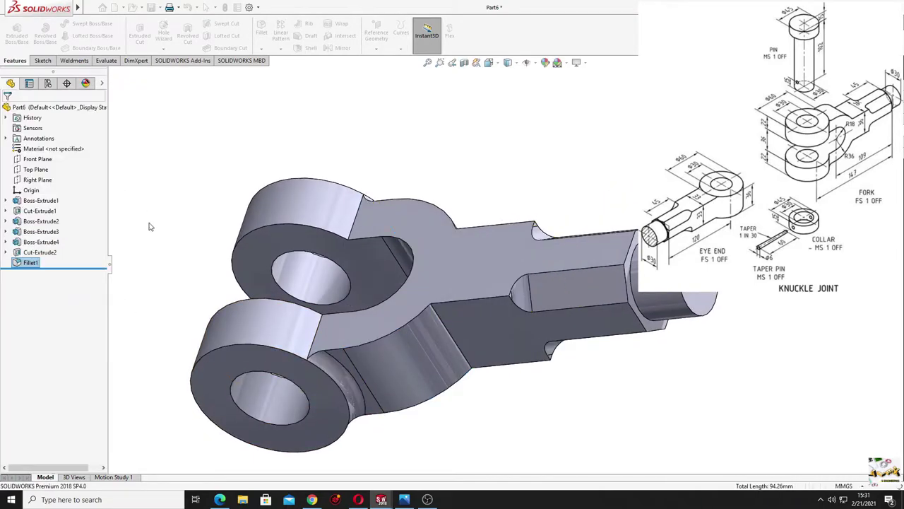
- Save the filleted part to the Desktop as Fork.SLDPRT
{"action": "mouse_move", "coordinate": [313, 313]}
{"action": "middle_mouse_down"}
{"action": "mouse_move", "coordinate": [334, 417]}
{"action": "mouse_move", "coordinate": [329, 456]}
{"action": "mouse_move", "coordinate": [365, 436]}
{"action": "mouse_move", "coordinate": [511, 276]}
{"action": "middle_mouse_up"}
{"action": "scroll", "coordinate": [511, 276], "scroll_direction": "down", "scroll_amount": 3}
{"action": "key", "text": "Escape"}
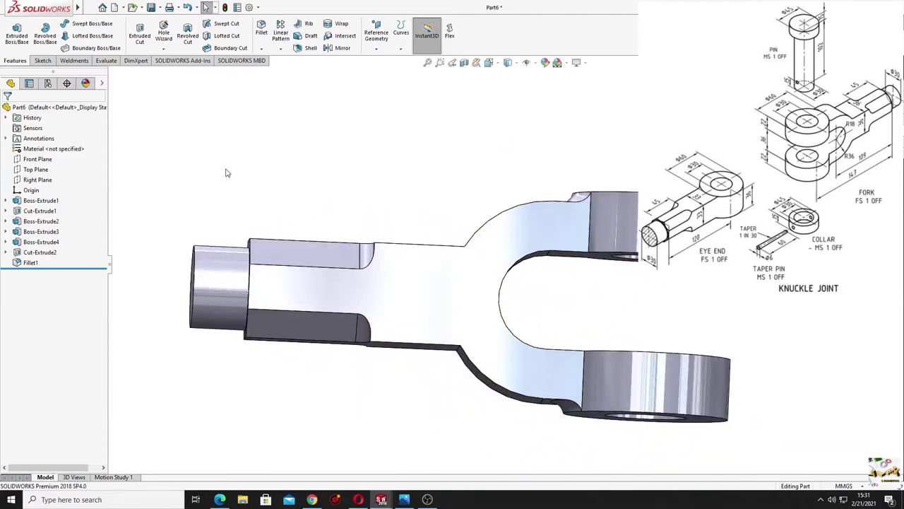
{"action": "left_click", "coordinate": [152, 8]}
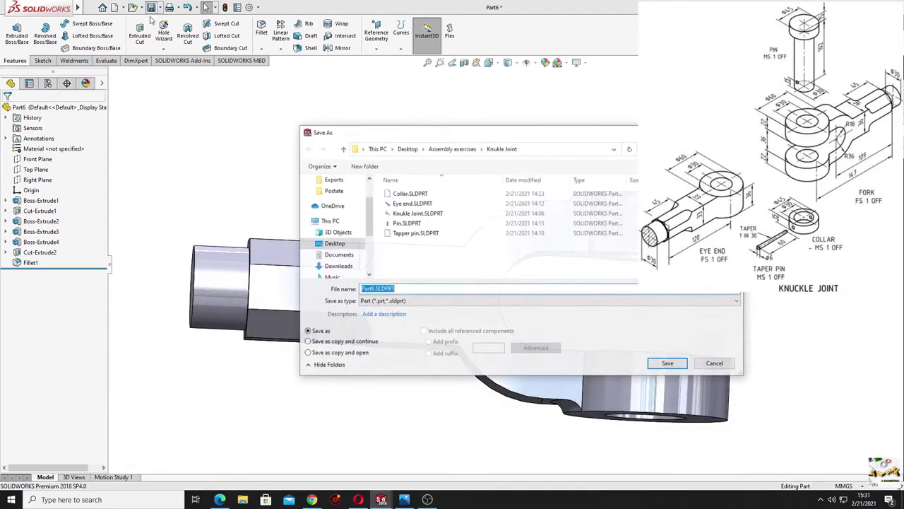
{"action": "left_click", "coordinate": [335, 244]}
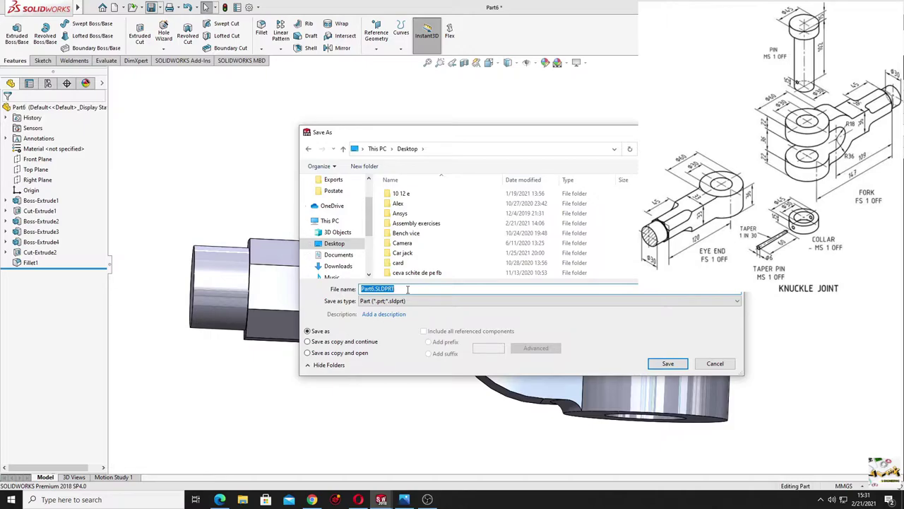
{"action": "type", "text": "Fork"}
{"action": "key", "text": "Return"}
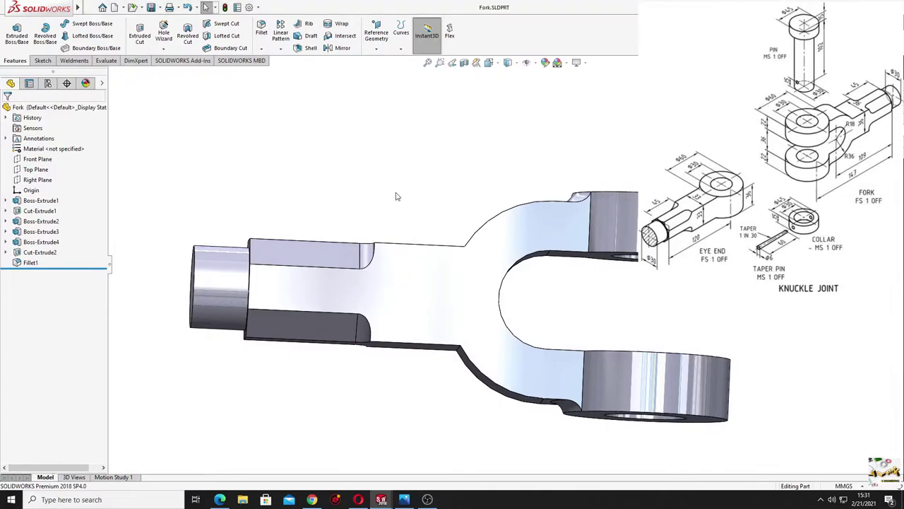
{"action": "mouse_move", "coordinate": [396, 197]}
{"action": "middle_mouse_down"}
{"action": "mouse_move", "coordinate": [428, 277]}
{"action": "mouse_move", "coordinate": [381, 264]}
{"action": "mouse_move", "coordinate": [339, 272]}
{"action": "middle_mouse_up"}
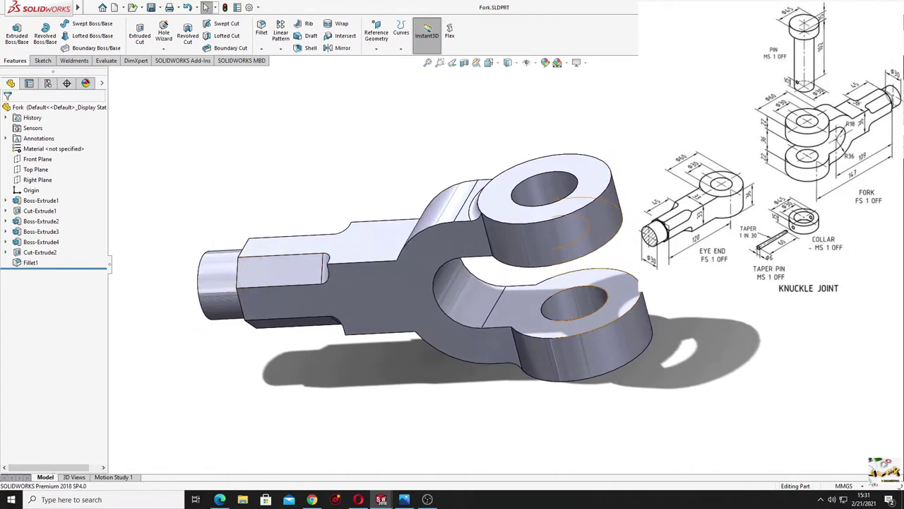
- Create a new part and draw two concentric circles at the origin on the Front Plane
{"action": "left_click", "coordinate": [122, 8]}
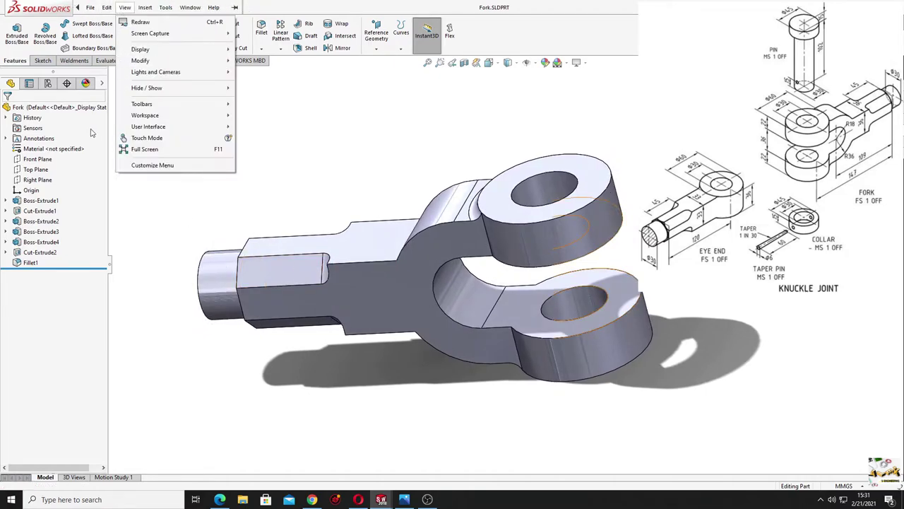
{"action": "left_click", "coordinate": [117, 8]}
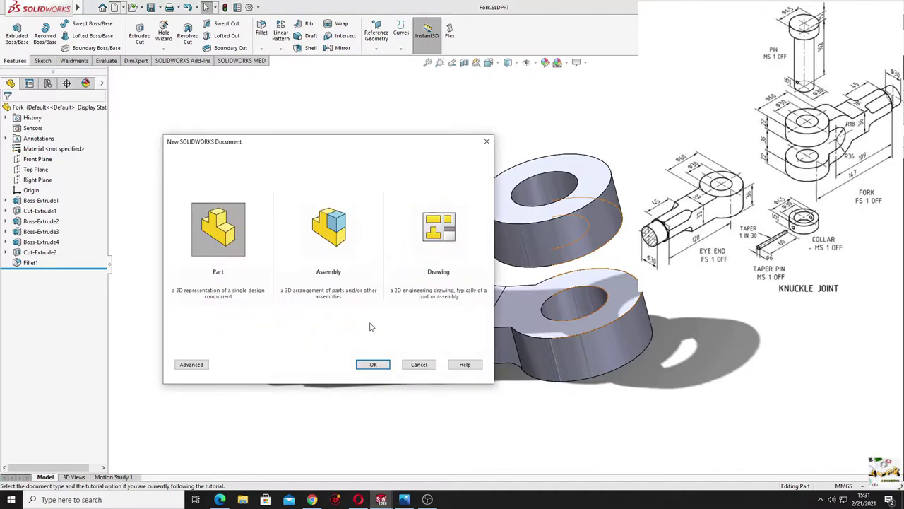
{"action": "left_click", "coordinate": [374, 365]}
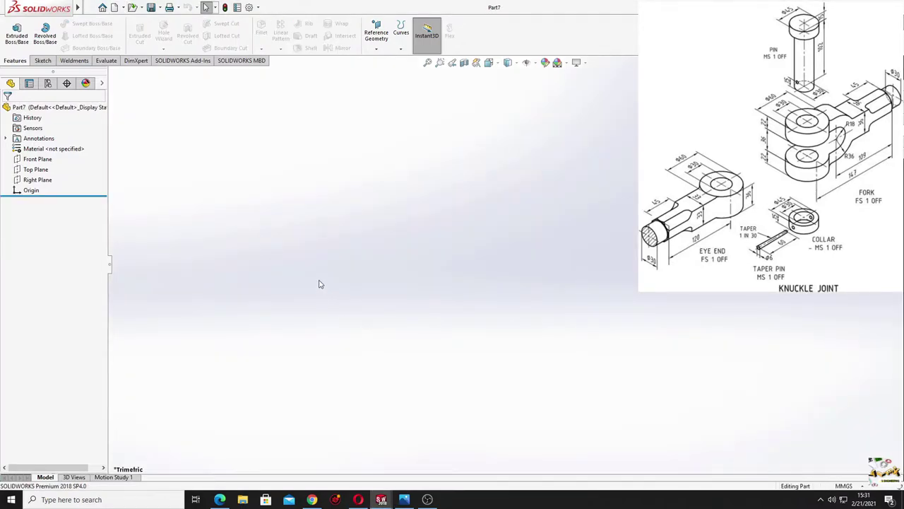
{"action": "left_click", "coordinate": [34, 161]}
{"action": "left_click", "coordinate": [40, 148]}
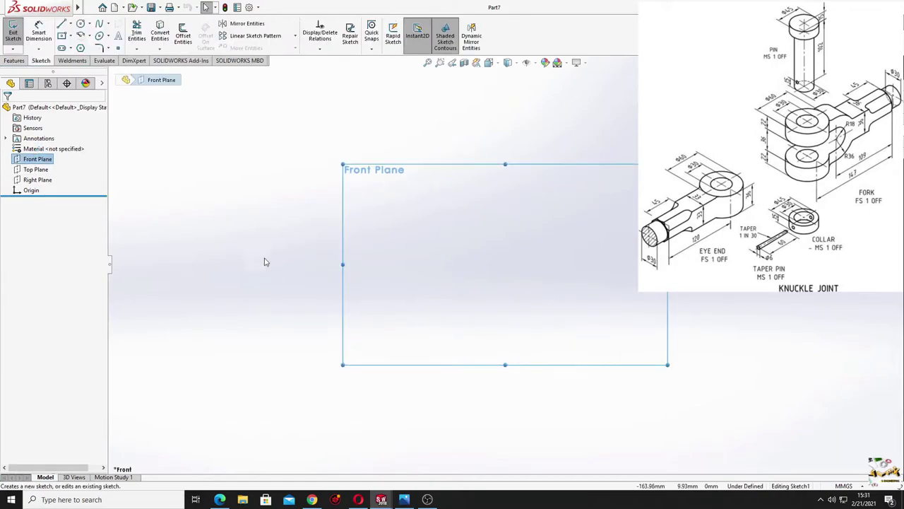
{"action": "left_click", "coordinate": [81, 23]}
{"action": "left_click", "coordinate": [365, 286]}
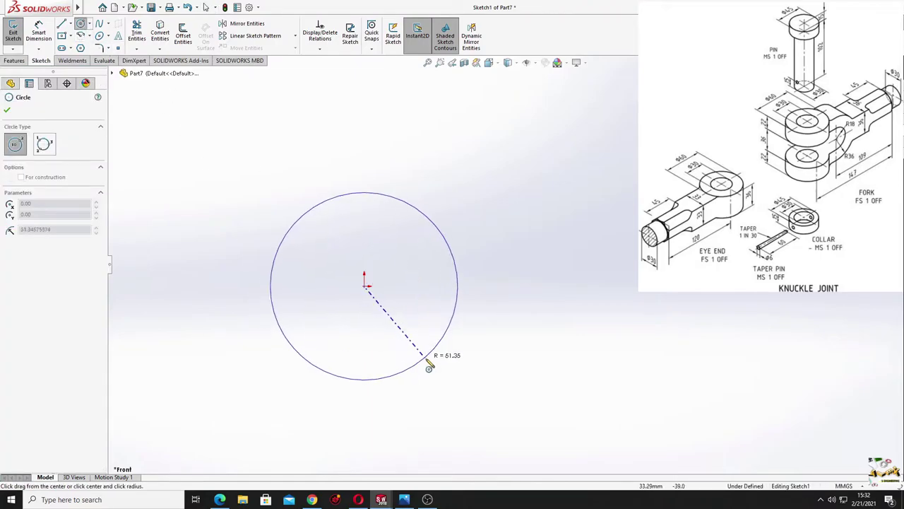
{"action": "left_click", "coordinate": [432, 354]}
{"action": "left_click", "coordinate": [365, 286]}
{"action": "left_click", "coordinate": [407, 316]}
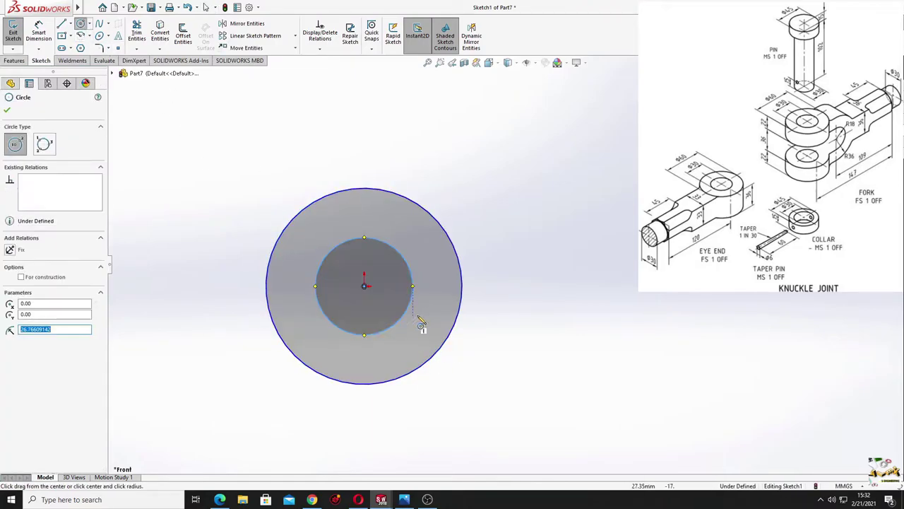
{"action": "key", "text": "Escape"}
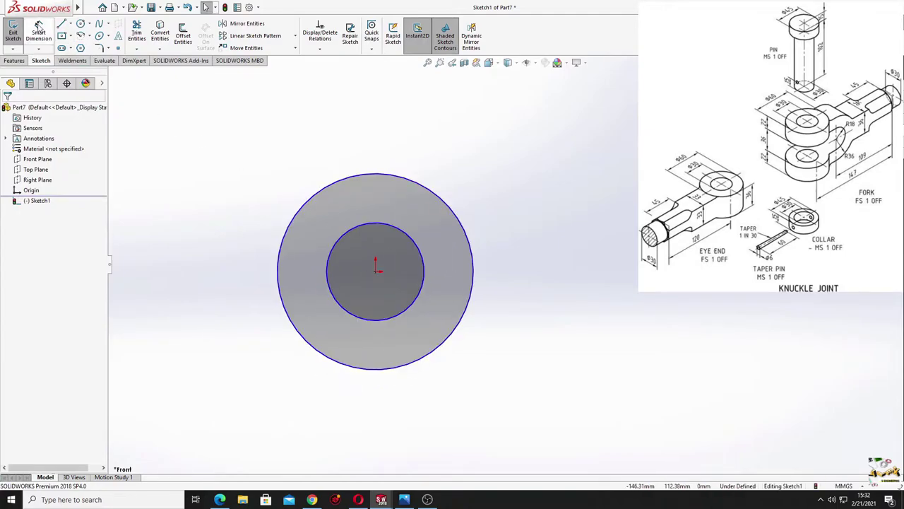
- Dimension the outer circle to Ø60 and the inner circle to Ø30
{"action": "left_click", "coordinate": [39, 28]}
{"action": "left_click", "coordinate": [392, 175]}
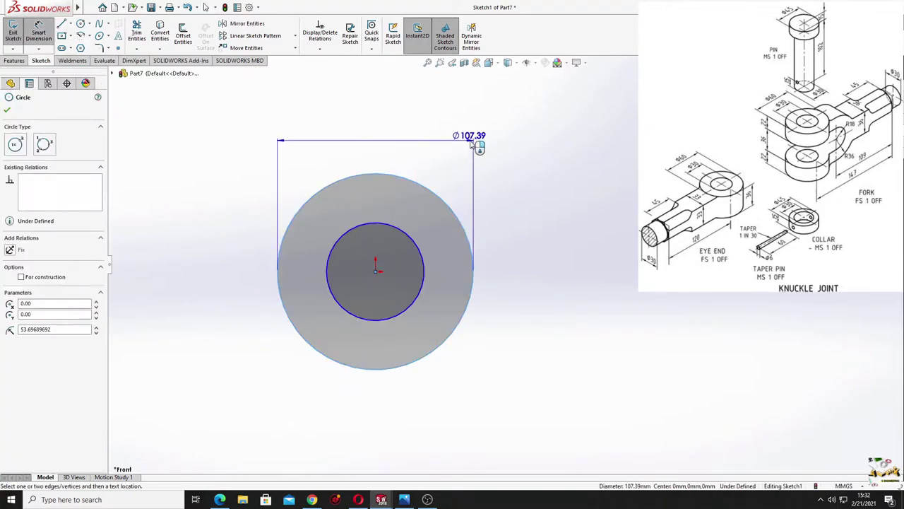
{"action": "left_click", "coordinate": [499, 141]}
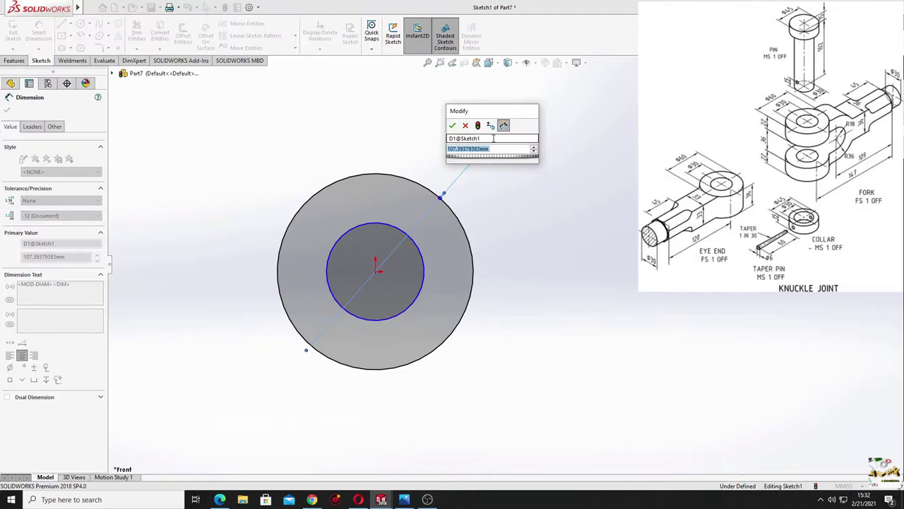
{"action": "type", "text": "60"}
{"action": "key", "text": "Return"}
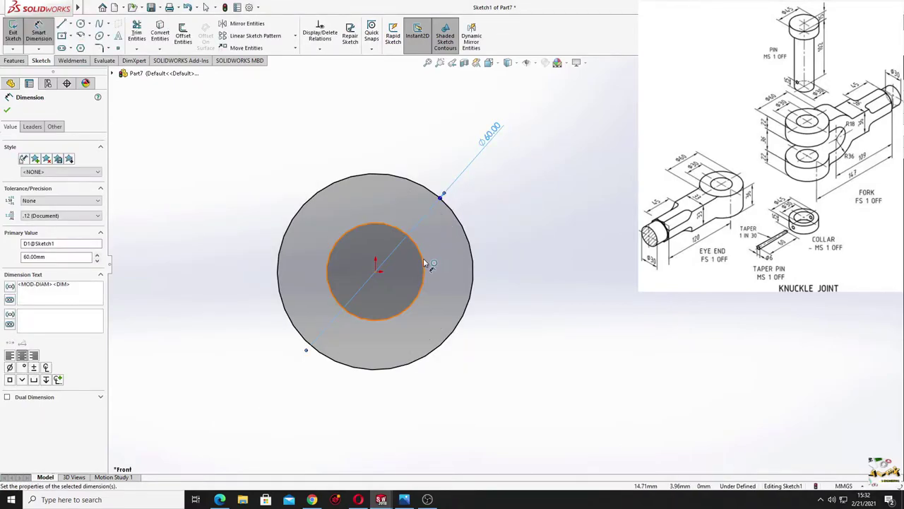
{"action": "left_click", "coordinate": [520, 226]}
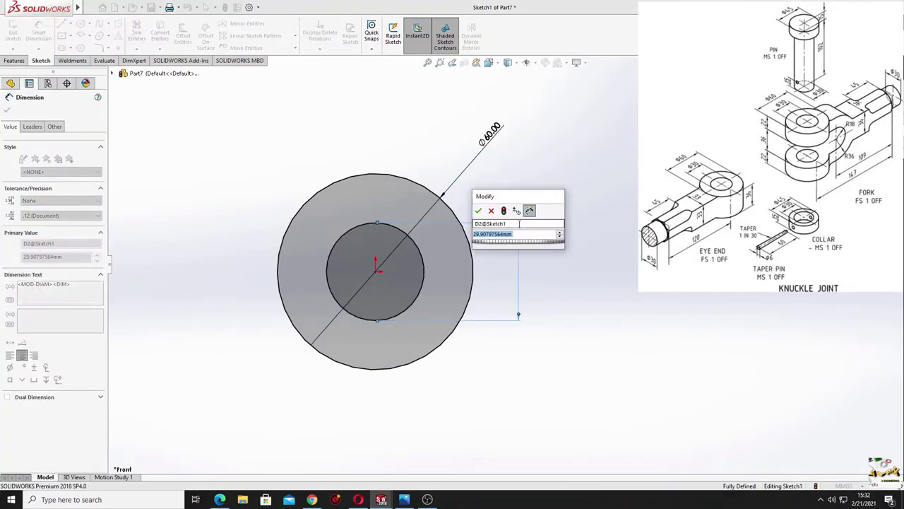
{"action": "type", "text": "30"}
{"action": "key", "text": "Escape"}
{"action": "right_click", "coordinate": [233, 179]}
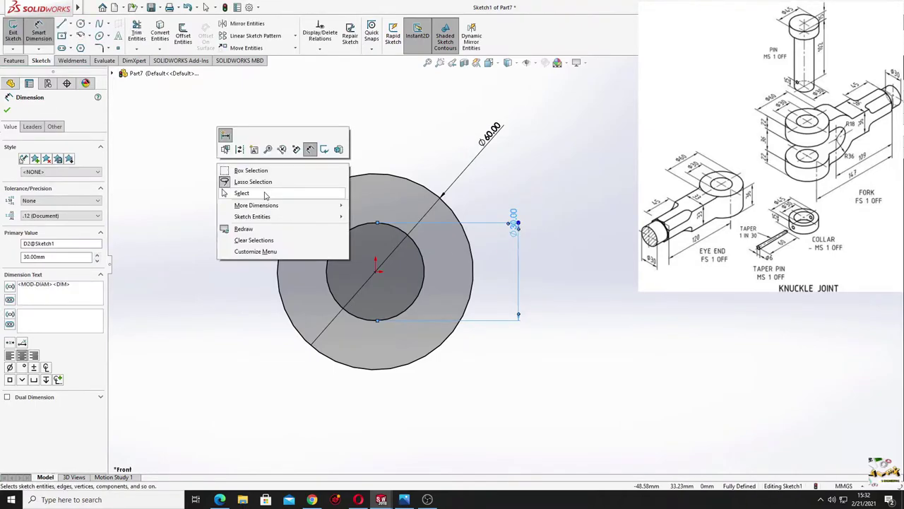
{"action": "left_click", "coordinate": [342, 228]}
{"action": "key", "text": "l"}
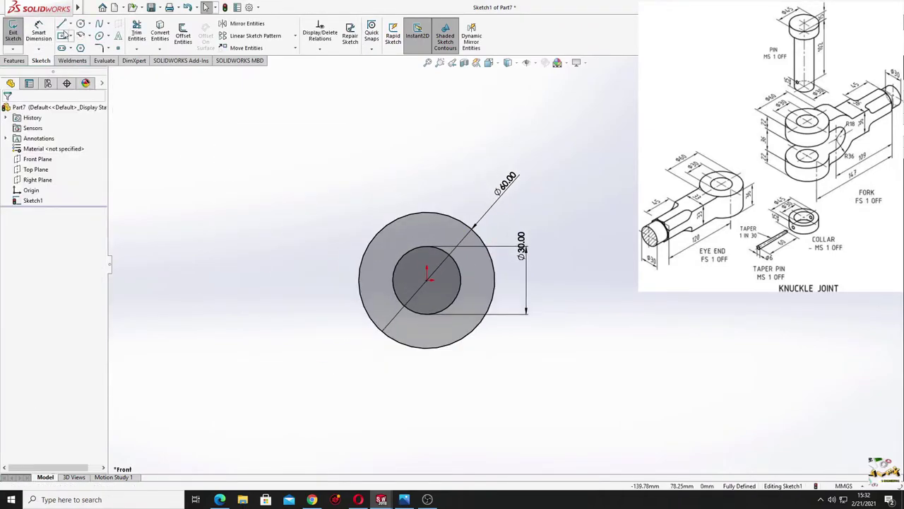
- Sketch the rod rectangle's lines extending left from the circles
{"action": "left_click", "coordinate": [352, 250]}
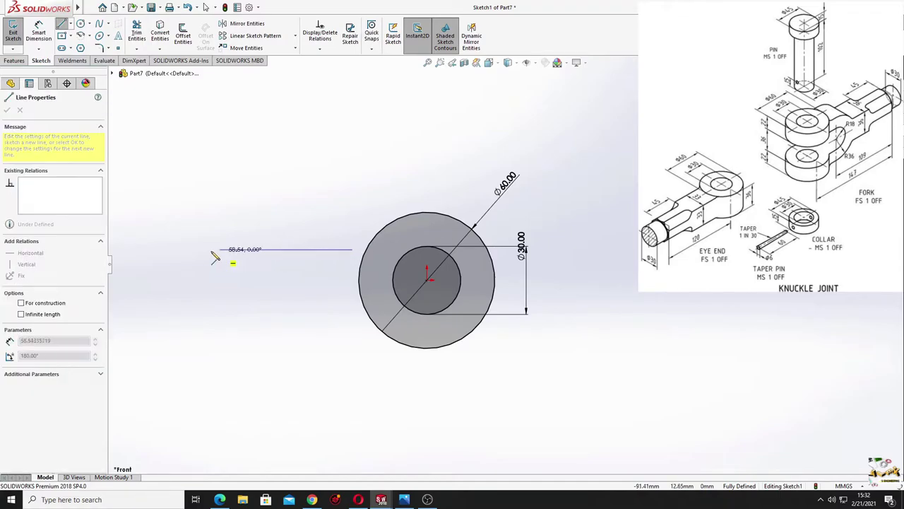
{"action": "left_click", "coordinate": [157, 249]}
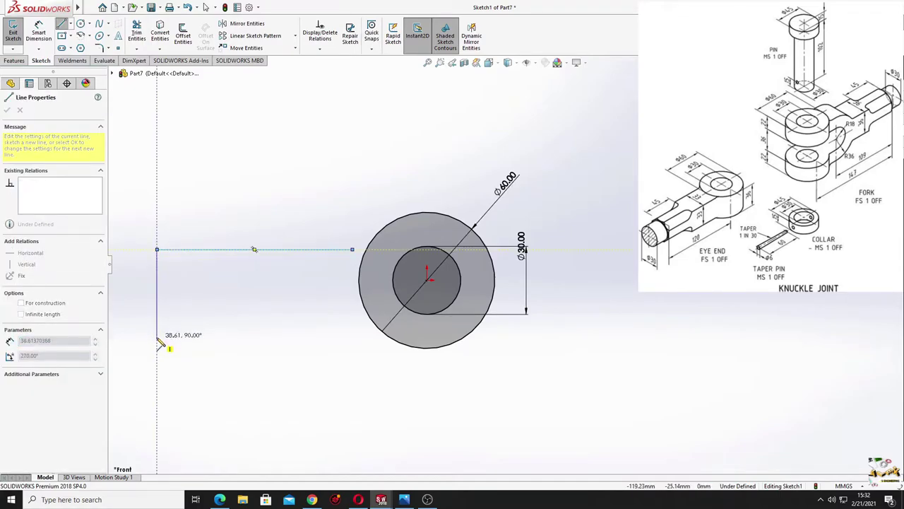
{"action": "left_click", "coordinate": [159, 352]}
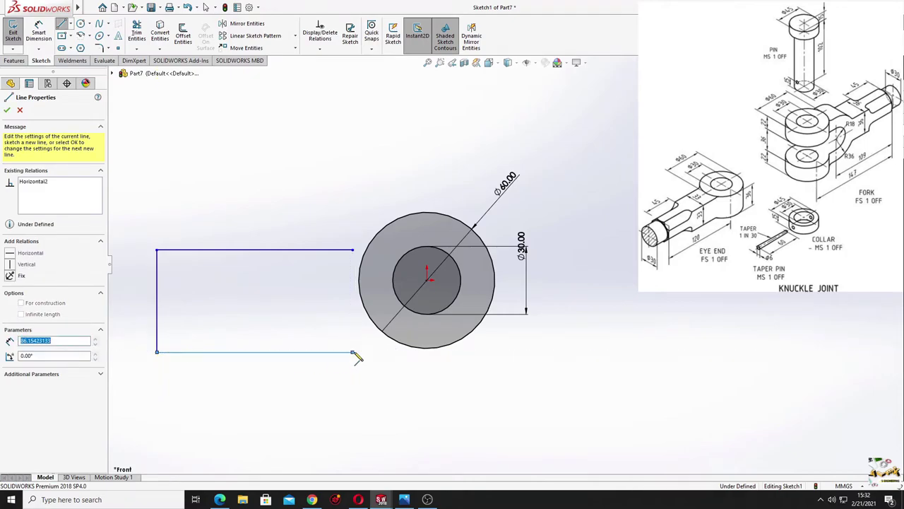
{"action": "right_click", "coordinate": [338, 316]}
{"action": "left_click", "coordinate": [342, 320]}
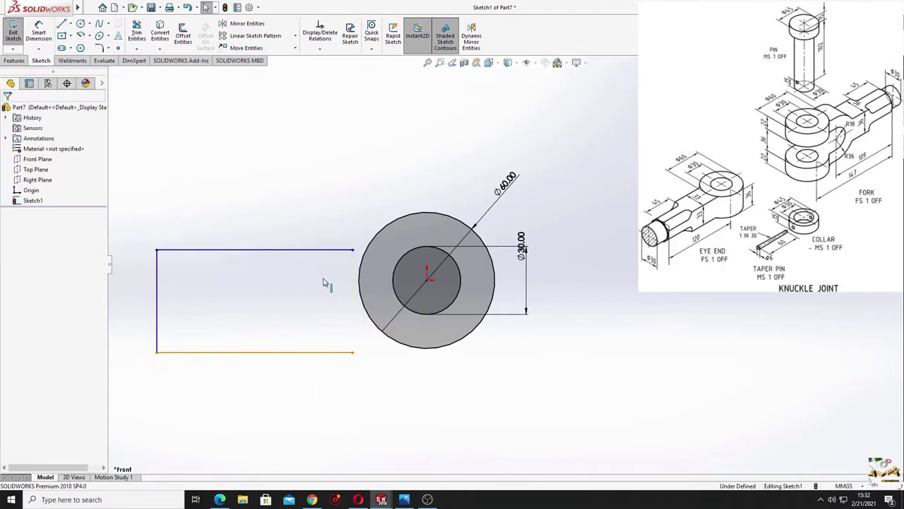
- Make the top and bottom lines equal and put both right corners on the outer circle
{"action": "left_click", "coordinate": [323, 352]}
{"action": "left_click", "coordinate": [322, 250], "text": "ctrl"}
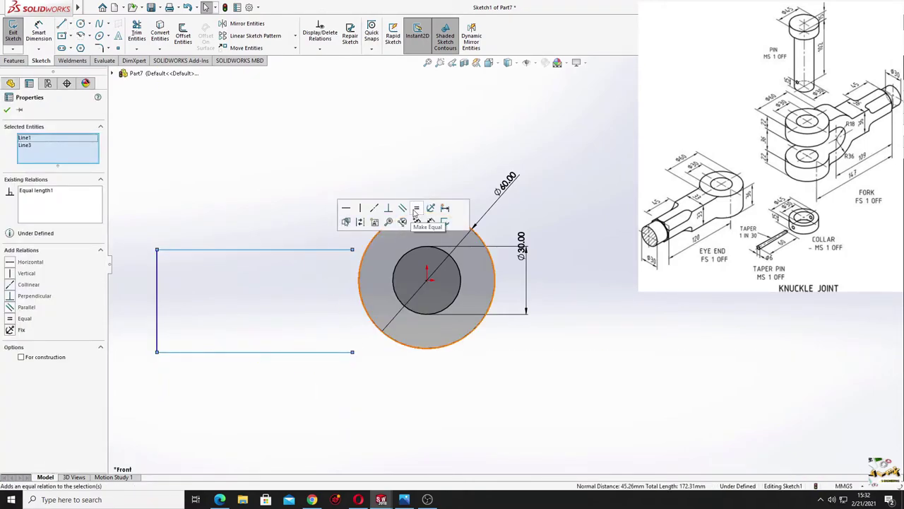
{"action": "left_click", "coordinate": [260, 161]}
{"action": "left_click", "coordinate": [353, 250]}
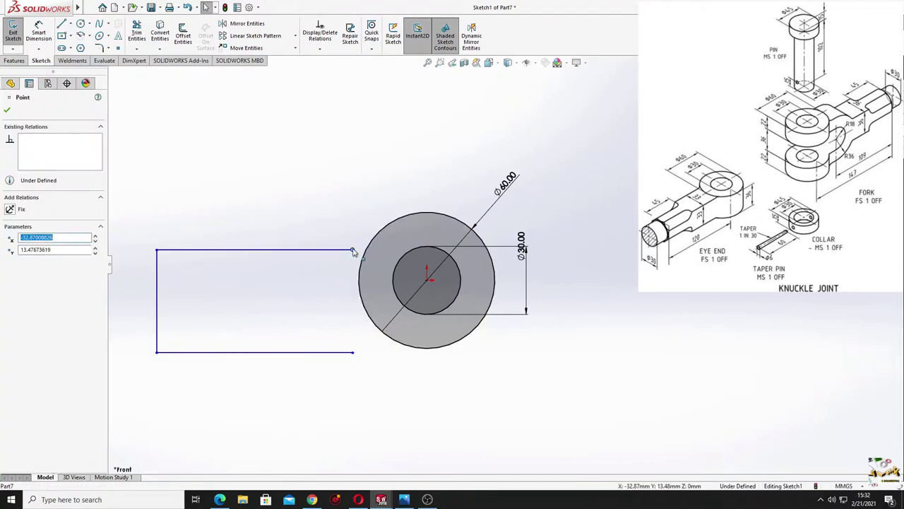
{"action": "left_click", "coordinate": [366, 248], "text": "ctrl"}
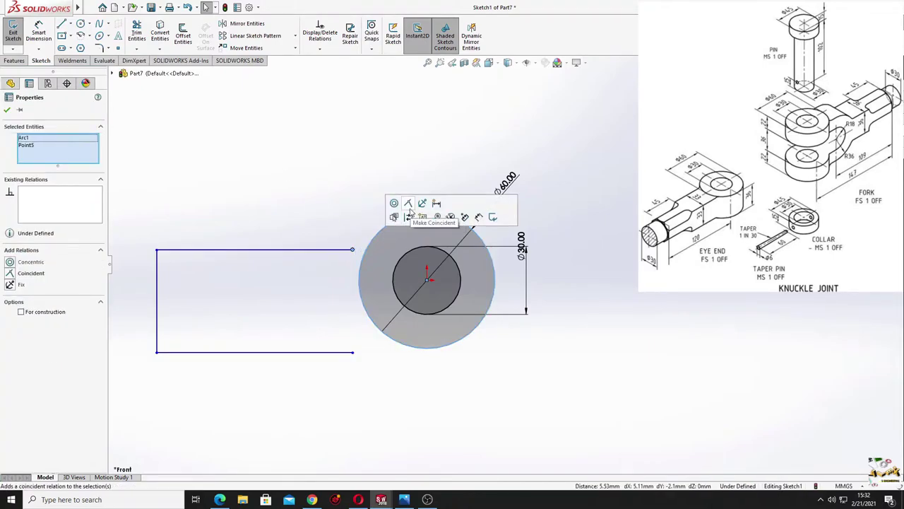
{"action": "left_click", "coordinate": [413, 214]}
{"action": "left_click", "coordinate": [325, 198]}
{"action": "left_click", "coordinate": [363, 358]}
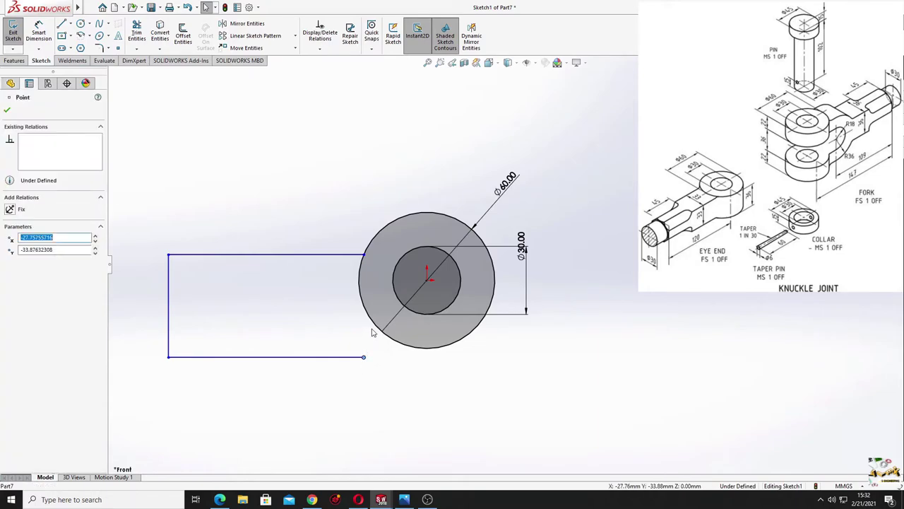
{"action": "left_click", "coordinate": [385, 331], "text": "ctrl"}
{"action": "left_click", "coordinate": [416, 282]}
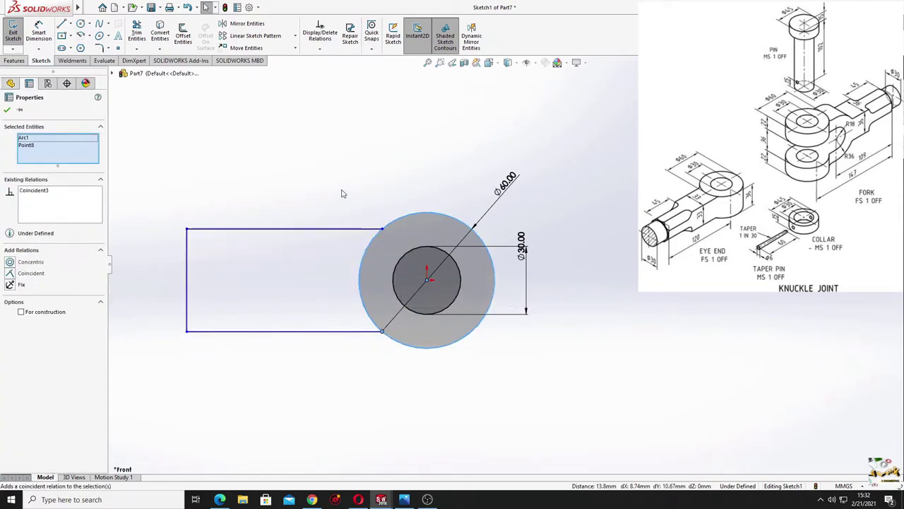
{"action": "left_click", "coordinate": [344, 193]}
- Dimension the rod height to 33 and its length to the circle centre to 120
{"action": "scroll", "coordinate": [390, 246], "scroll_direction": "down", "scroll_amount": 3}
{"action": "middle_click_drag", "start_coordinate": [384, 263], "coordinate": [469, 273], "text": "ctrl"}
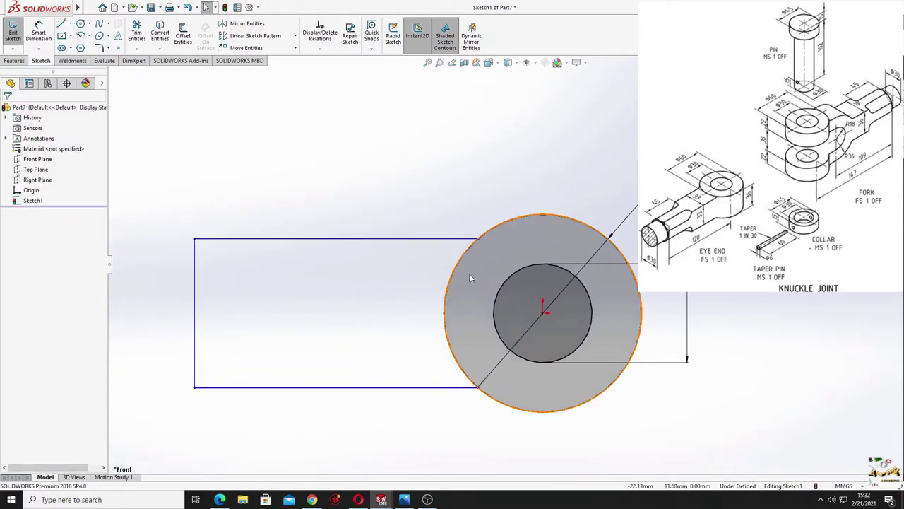
{"action": "scroll", "coordinate": [469, 273], "scroll_direction": "up", "scroll_amount": 2}
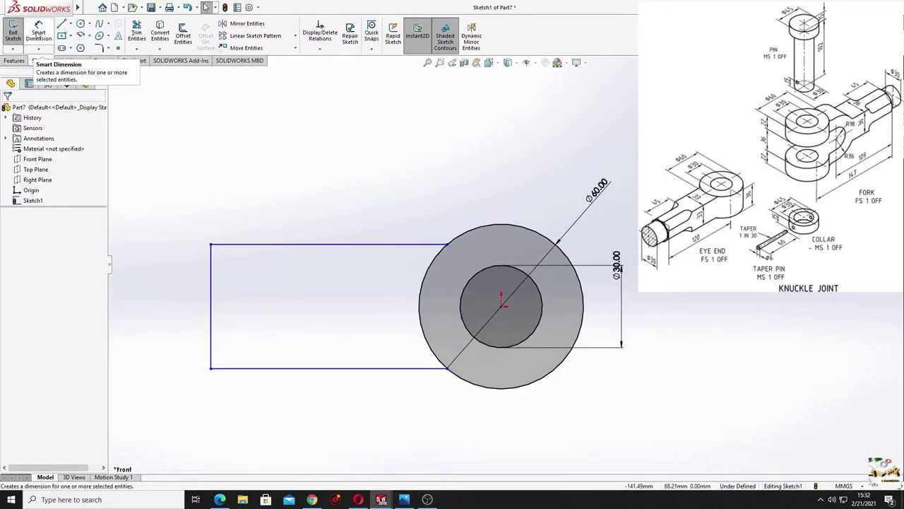
{"action": "left_click", "coordinate": [39, 33]}
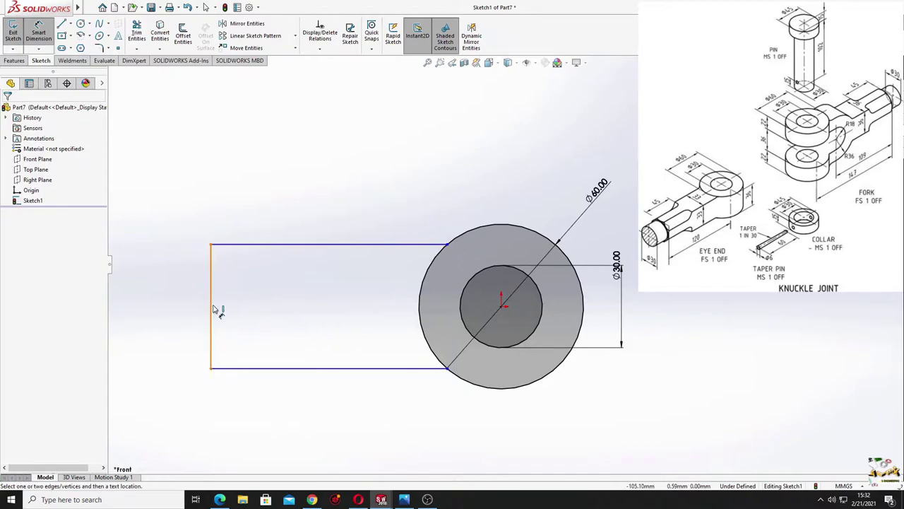
{"action": "left_click", "coordinate": [210, 313]}
{"action": "left_click", "coordinate": [173, 320]}
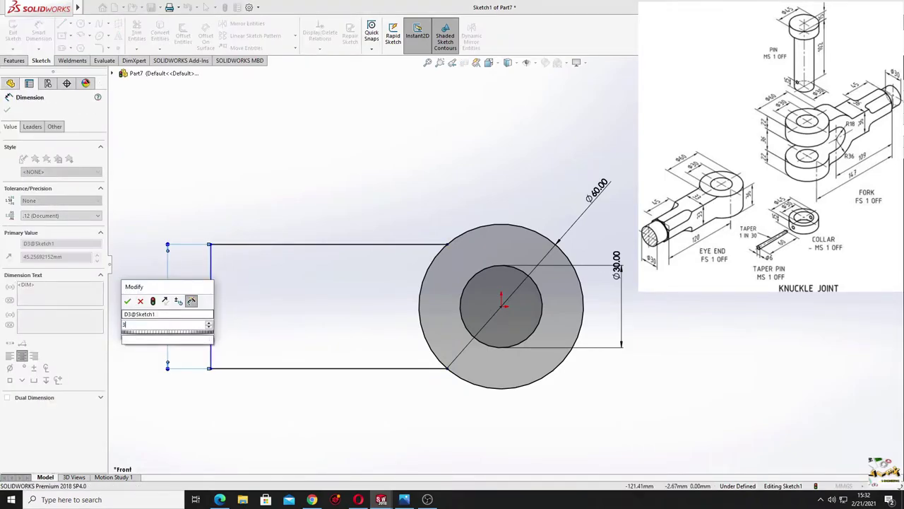
{"action": "type", "text": "33"}
{"action": "key", "text": "Return"}
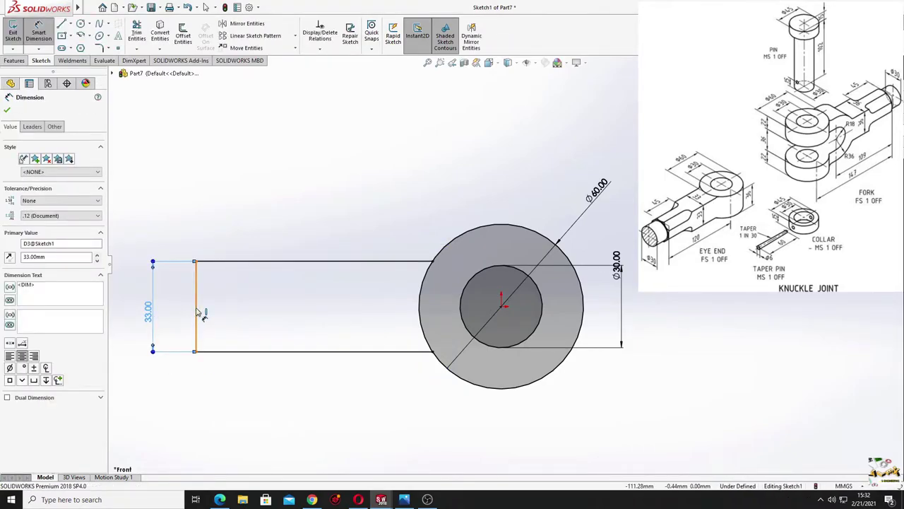
{"action": "left_click", "coordinate": [196, 351]}
{"action": "left_click", "coordinate": [501, 305]}
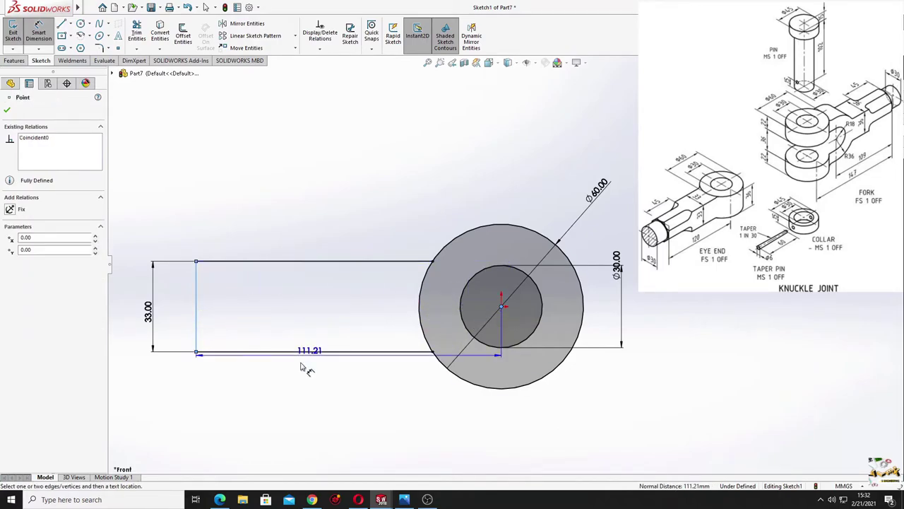
{"action": "left_click", "coordinate": [306, 429]}
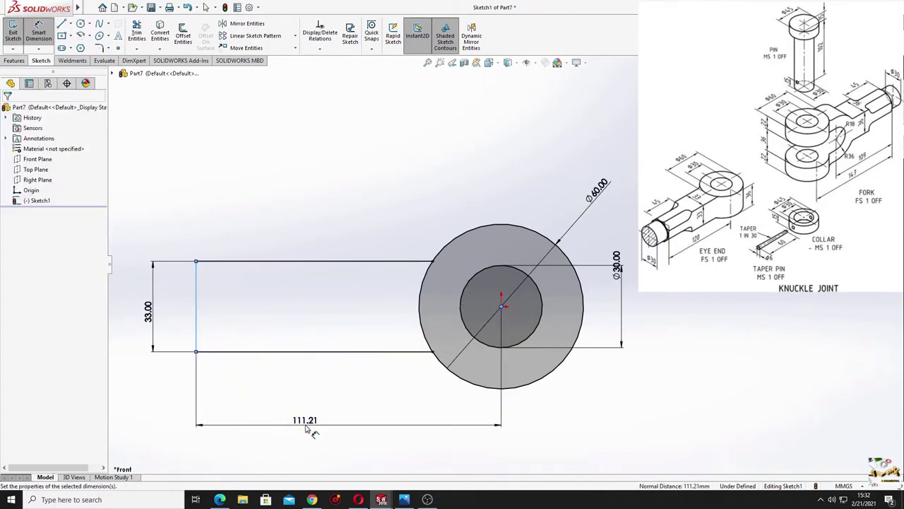
{"action": "type", "text": "120"}
{"action": "key", "text": "Return"}
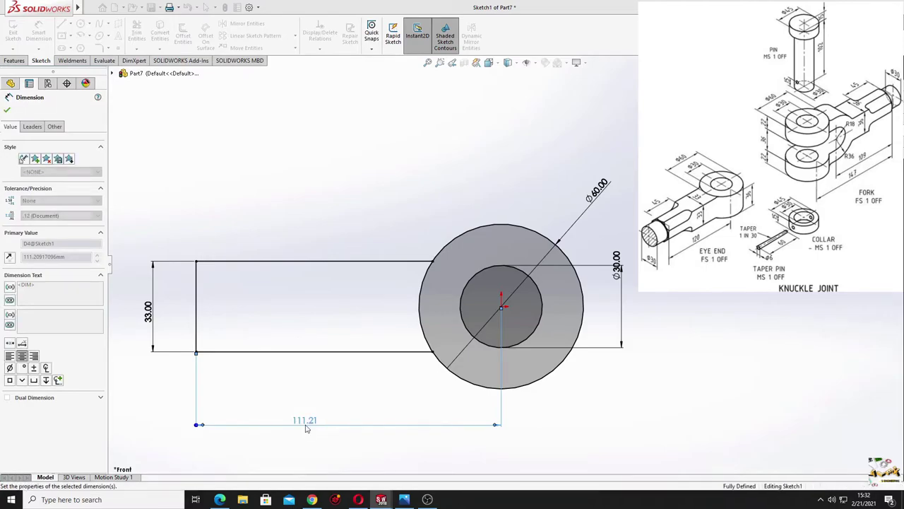
{"action": "right_click", "coordinate": [268, 180]}
{"action": "left_click", "coordinate": [305, 224]}
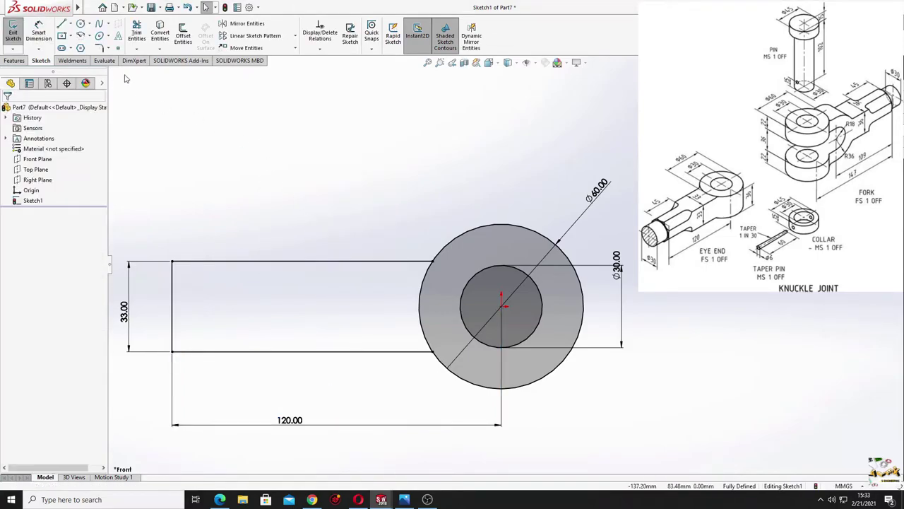
- Trim the outer circle's arc inside the rod rectangle, leaving one continuous outline
{"action": "left_click", "coordinate": [136, 33]}
{"action": "left_click_drag", "start_coordinate": [417, 304], "coordinate": [407, 291]}
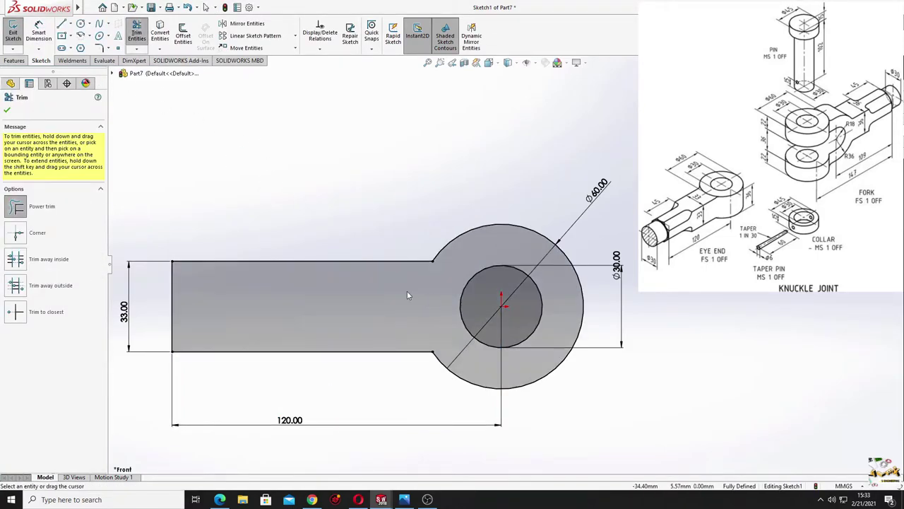
{"action": "key", "text": "z"}
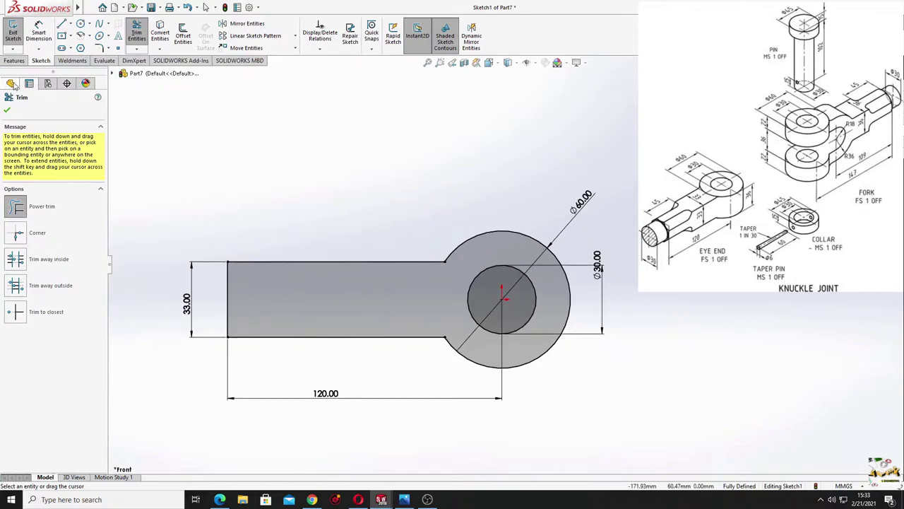
{"action": "left_click", "coordinate": [7, 110]}
- Extrude the eye-end profile 33 mm with a Mid Plane end condition
{"action": "left_click", "coordinate": [14, 61]}
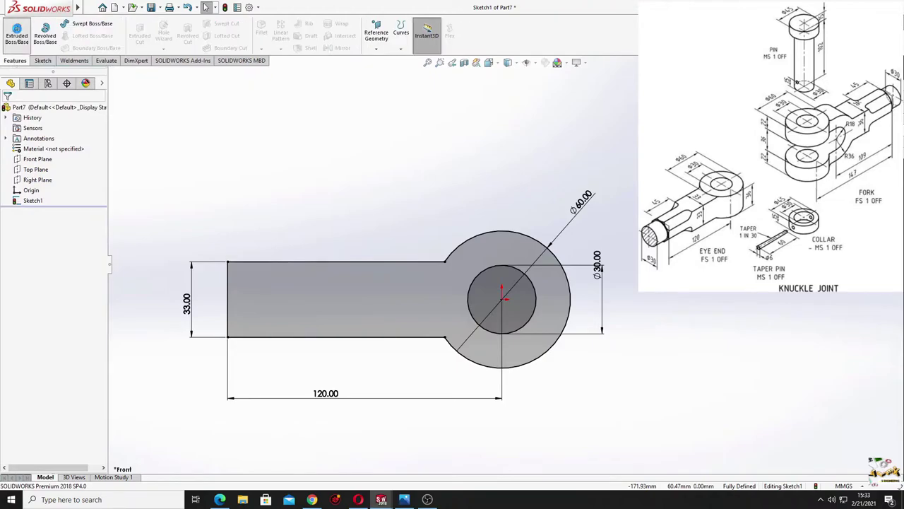
{"action": "left_click", "coordinate": [17, 33]}
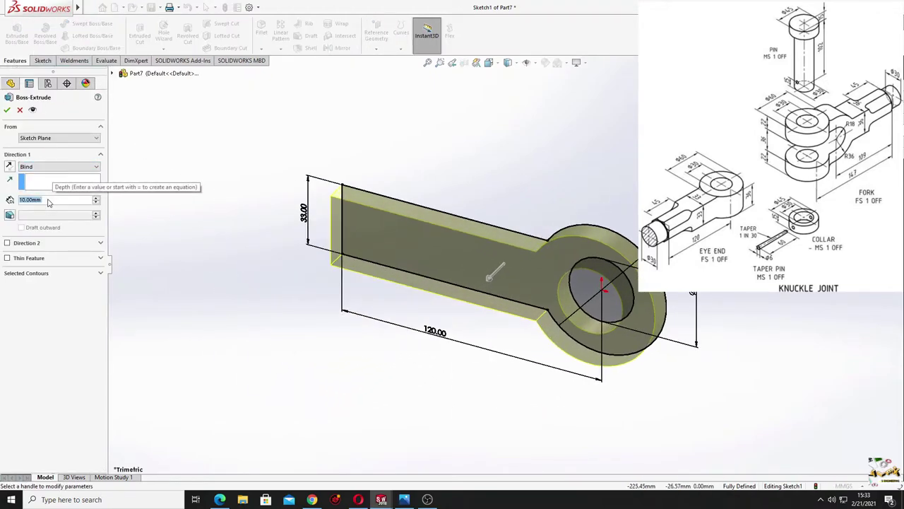
{"action": "type", "text": "33"}
{"action": "key", "text": "Return"}
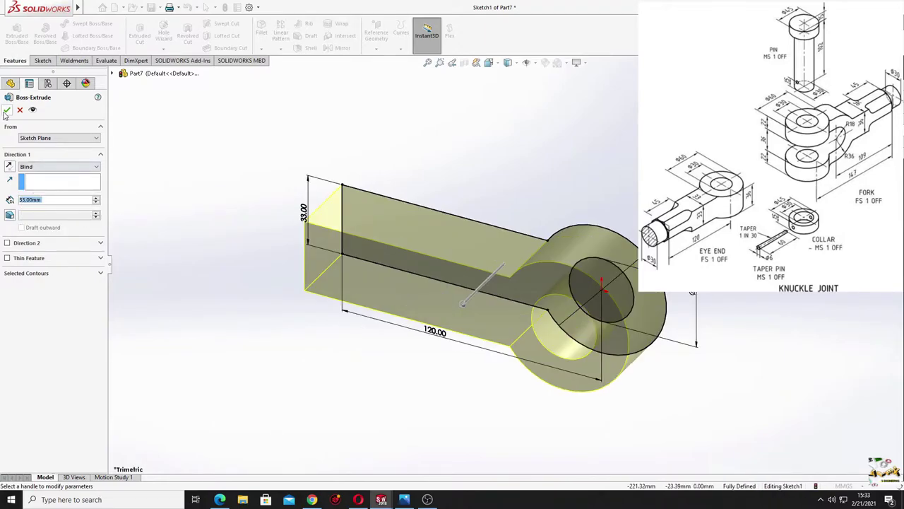
{"action": "left_click", "coordinate": [74, 167]}
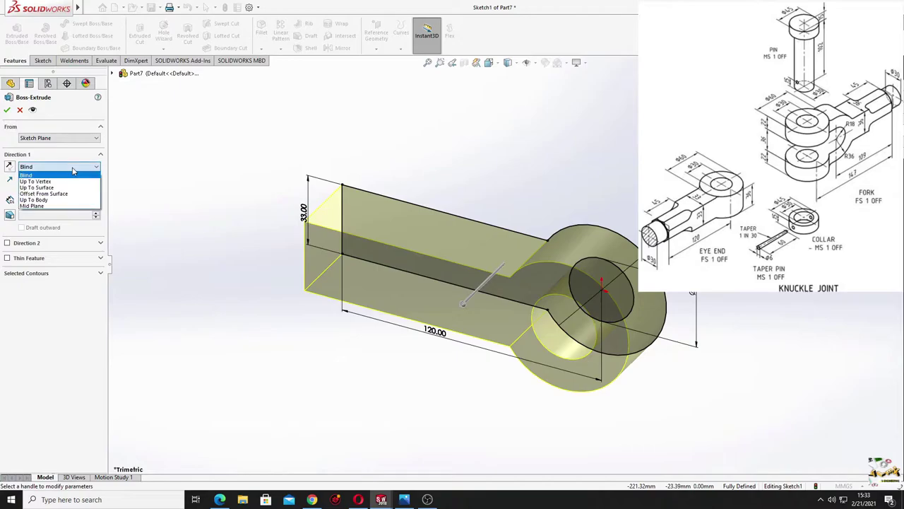
{"action": "left_click", "coordinate": [49, 205]}
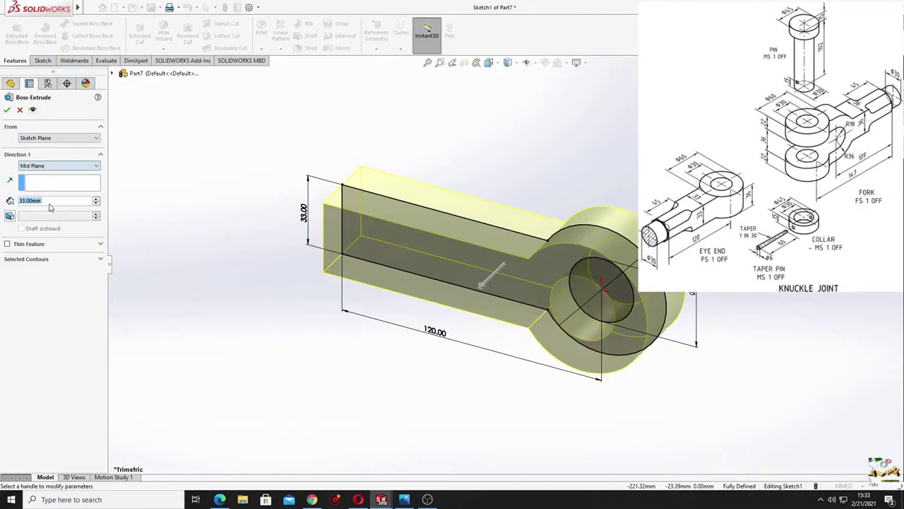
{"action": "left_click", "coordinate": [8, 111]}
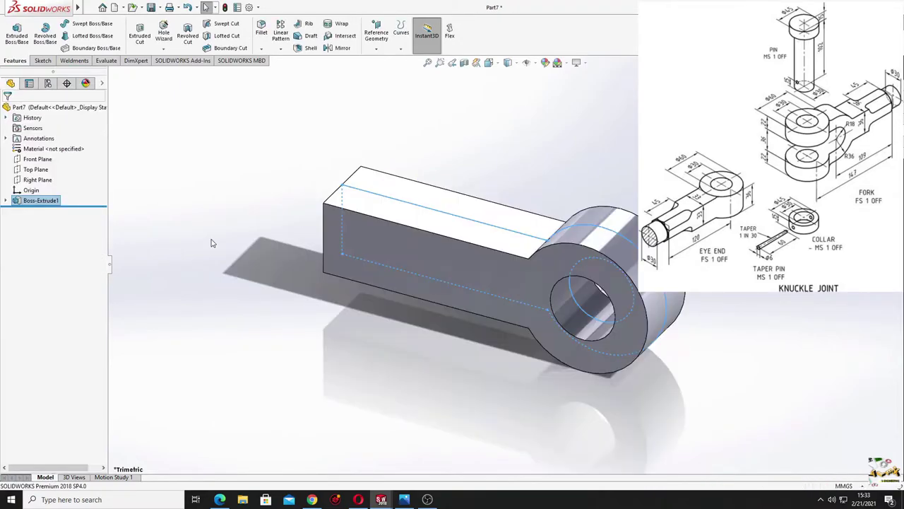
- Apply a plain white scene and orbit to view the square rod end
{"action": "left_click", "coordinate": [566, 65]}
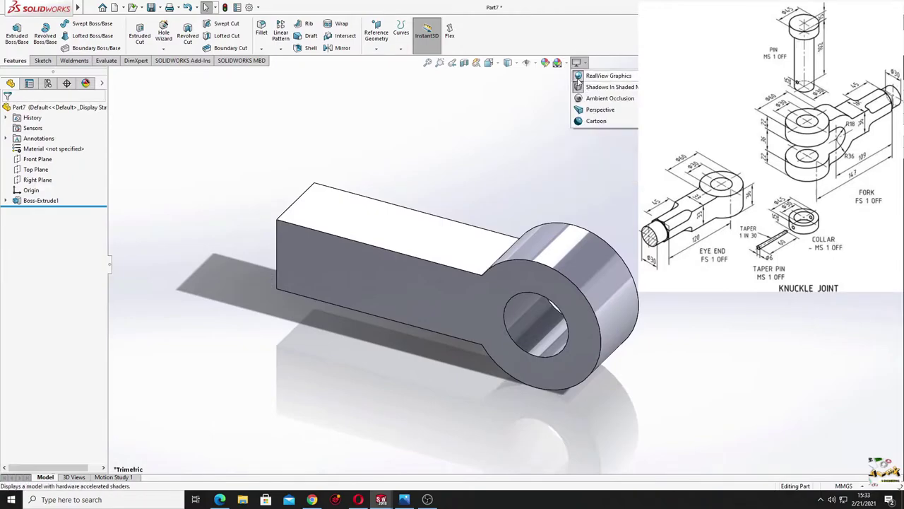
{"action": "left_click", "coordinate": [594, 79]}
{"action": "mouse_move", "coordinate": [415, 302]}
{"action": "middle_mouse_down"}
{"action": "mouse_move", "coordinate": [504, 227]}
{"action": "mouse_move", "coordinate": [402, 200]}
{"action": "mouse_move", "coordinate": [375, 288]}
{"action": "middle_mouse_up"}
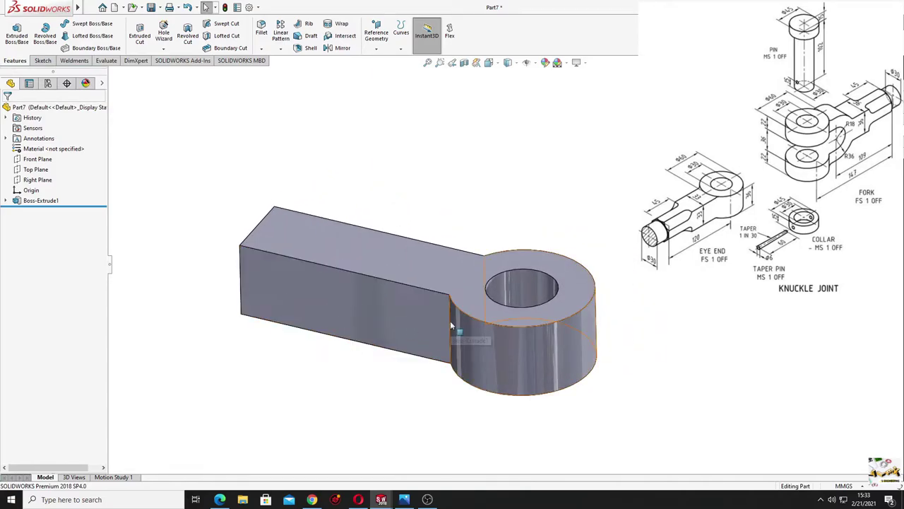
{"action": "mouse_move", "coordinate": [453, 322]}
{"action": "middle_mouse_down"}
{"action": "mouse_move", "coordinate": [336, 289]}
{"action": "mouse_move", "coordinate": [393, 272]}
{"action": "middle_mouse_up"}
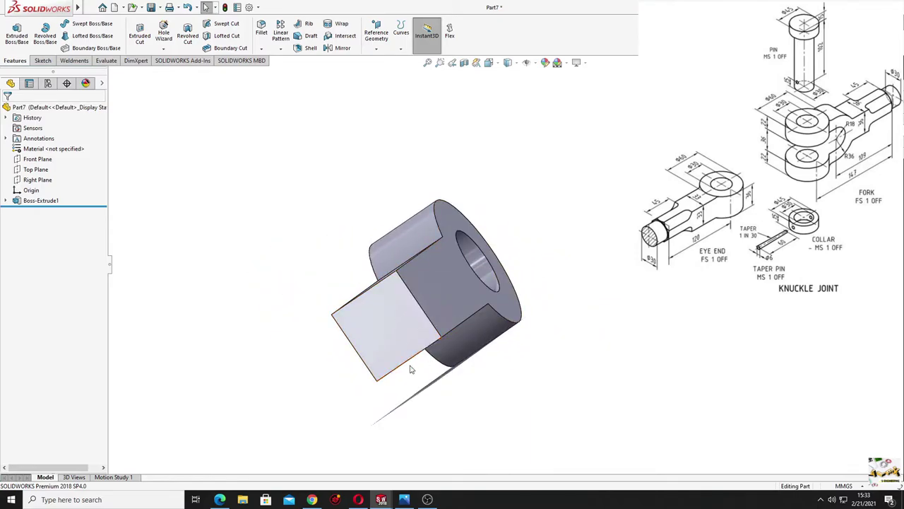
- Open a sketch on the rod's square end face and draw a circle at the origin
{"action": "left_click", "coordinate": [369, 329]}
{"action": "left_click", "coordinate": [409, 311]}
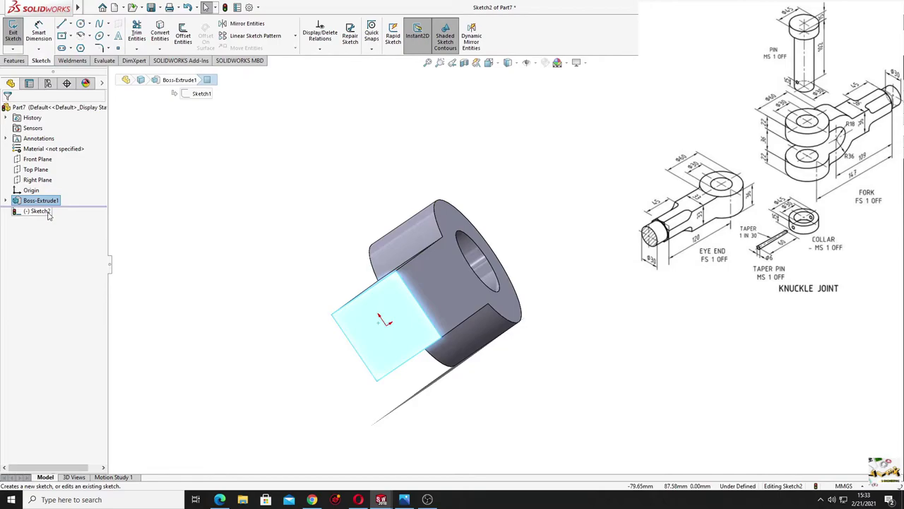
{"action": "key", "text": "ctrl+8"}
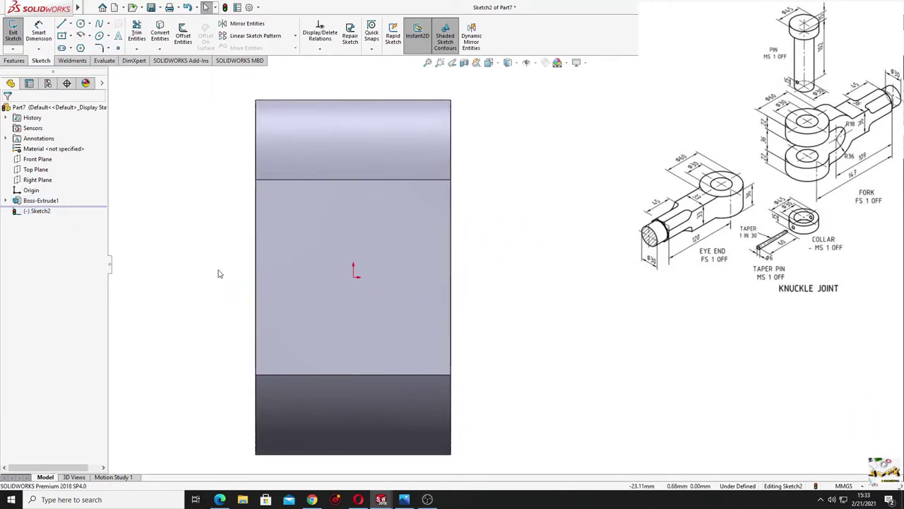
{"action": "left_click", "coordinate": [81, 24]}
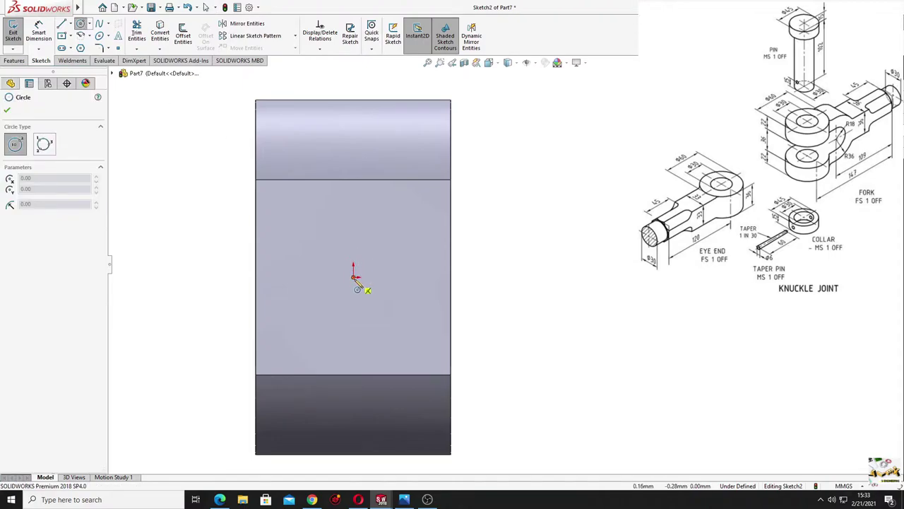
{"action": "left_click", "coordinate": [354, 277]}
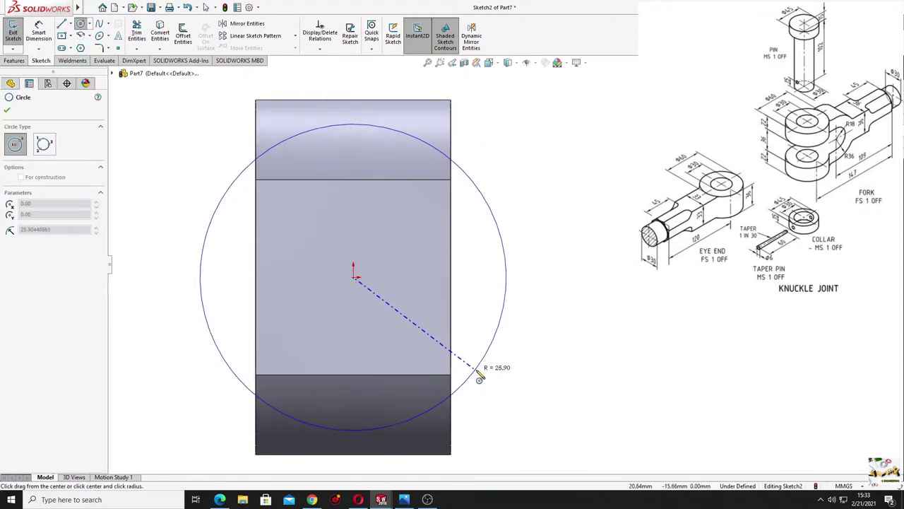
{"action": "left_click", "coordinate": [479, 371]}
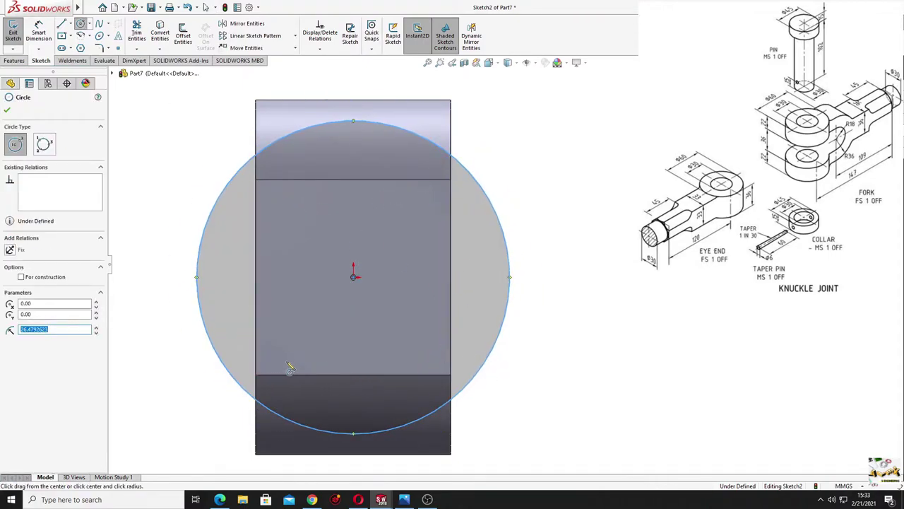
{"action": "right_click", "coordinate": [544, 199]}
{"action": "left_click", "coordinate": [555, 210]}
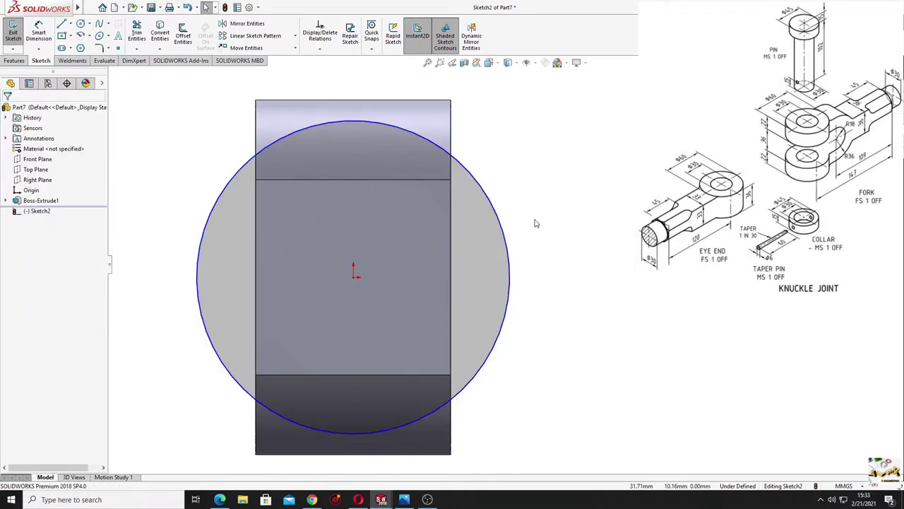
- Dimension the circle's diameter to 50 mm
{"action": "left_click", "coordinate": [39, 32]}
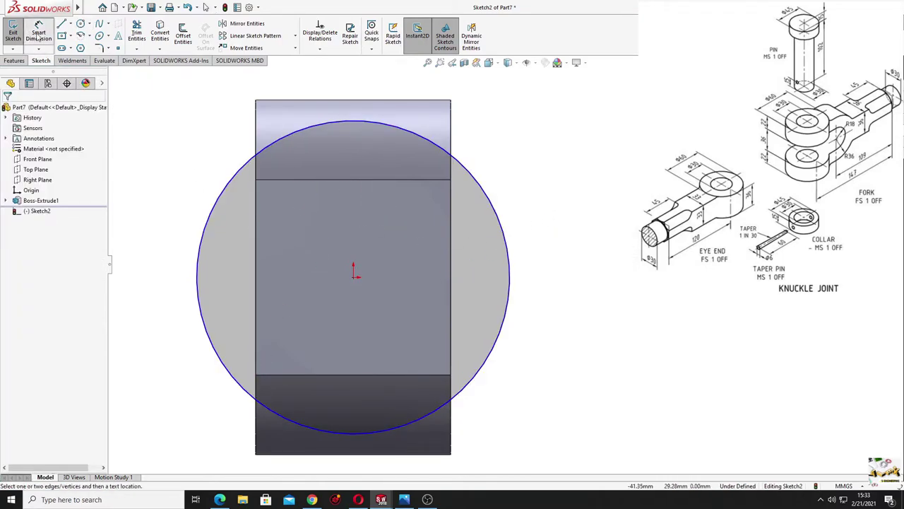
{"action": "left_click", "coordinate": [503, 207]}
{"action": "left_click", "coordinate": [572, 187]}
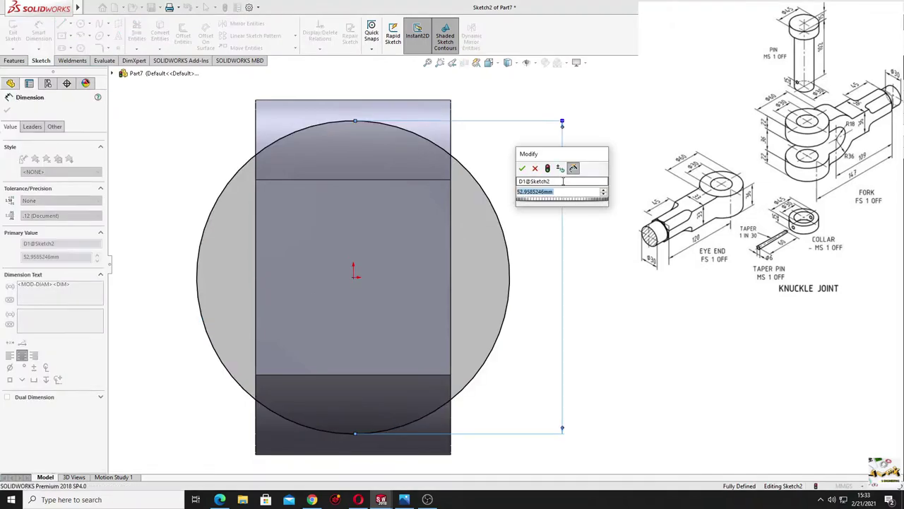
{"action": "type", "text": "50"}
{"action": "key", "text": "Return"}
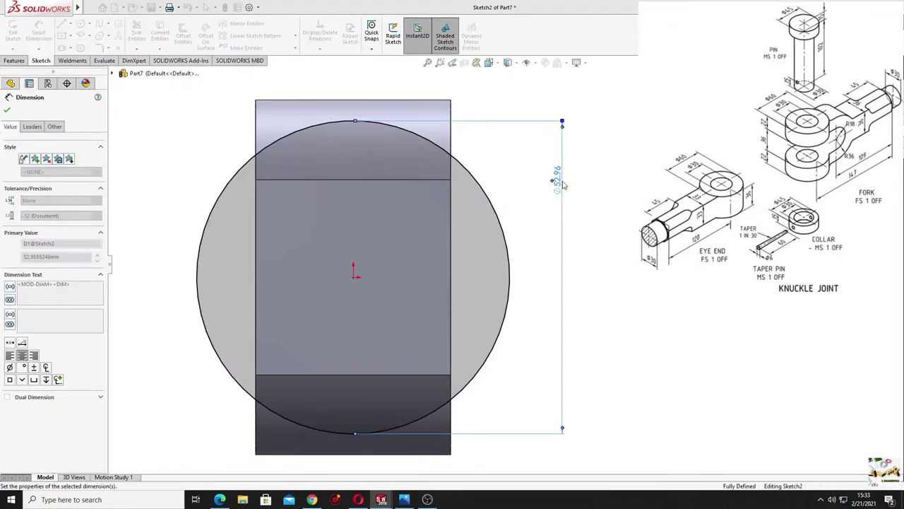
{"action": "right_click", "coordinate": [154, 134]}
{"action": "left_click", "coordinate": [176, 162]}
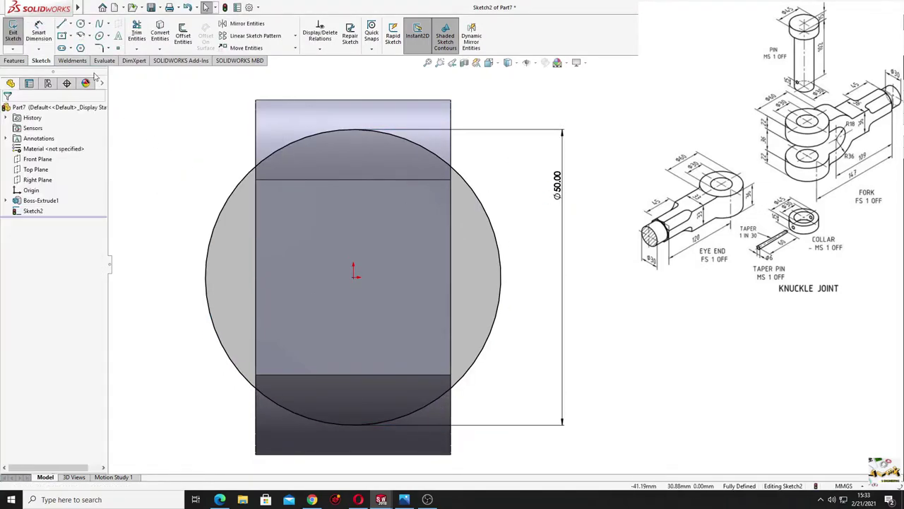
{"action": "left_click", "coordinate": [63, 26]}
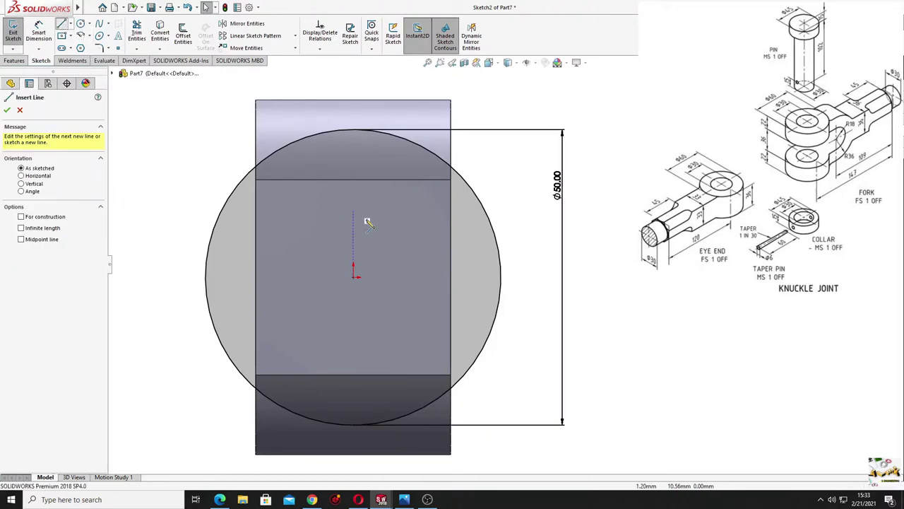
- Draw a closed four-line diamond with corners above, left, below and right of the origin
{"action": "left_click", "coordinate": [353, 164]}
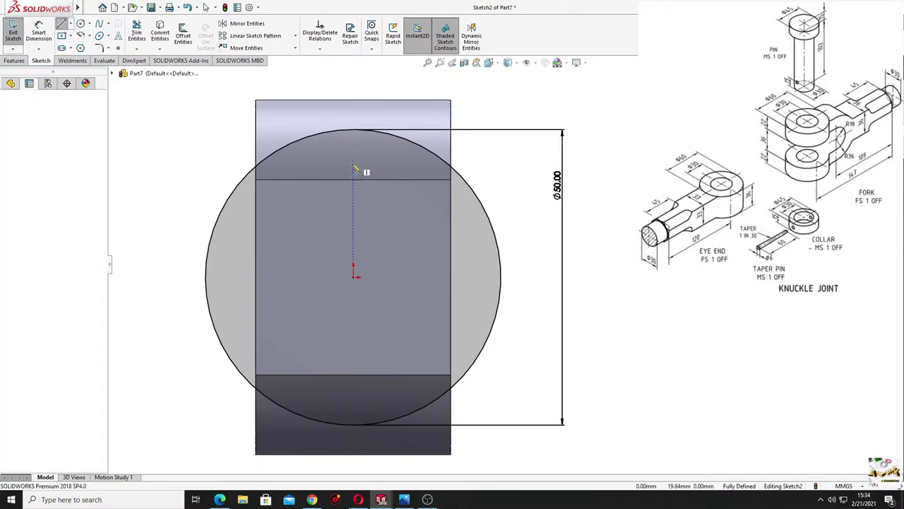
{"action": "left_click", "coordinate": [238, 277]}
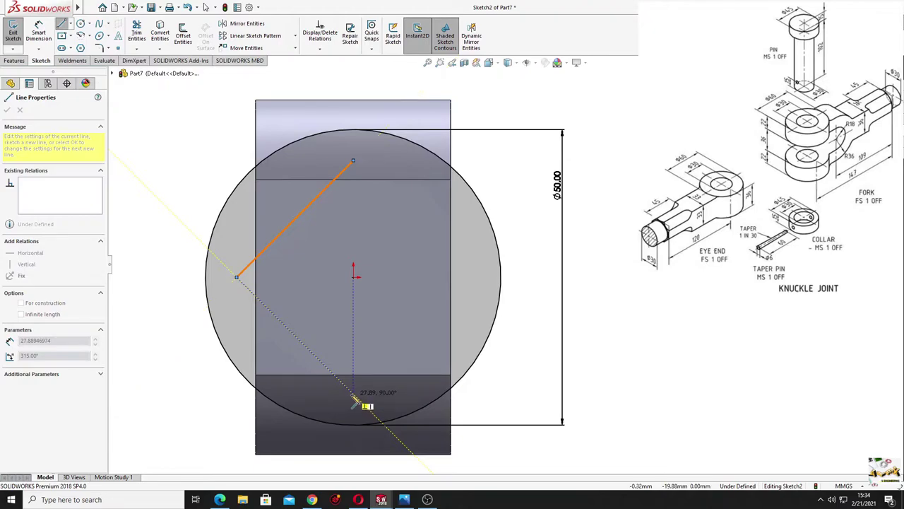
{"action": "left_click", "coordinate": [353, 393]}
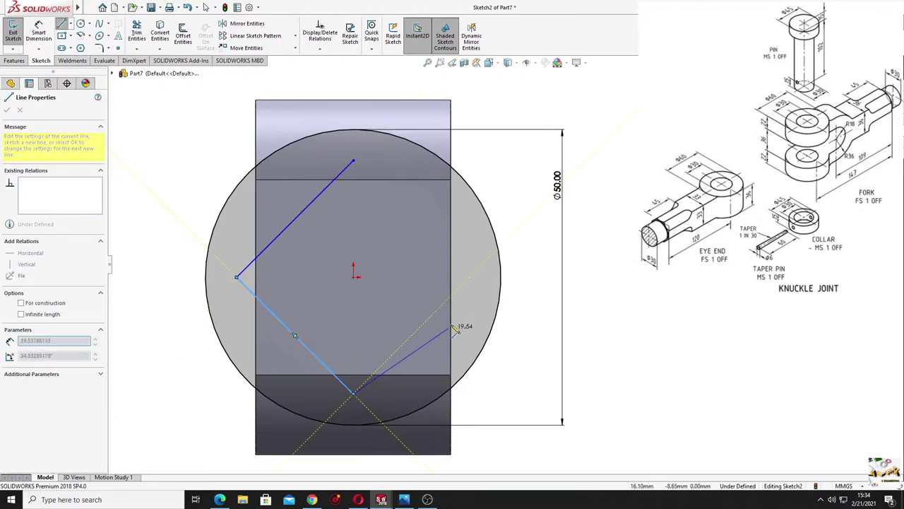
{"action": "left_click", "coordinate": [469, 277]}
{"action": "left_click", "coordinate": [353, 162]}
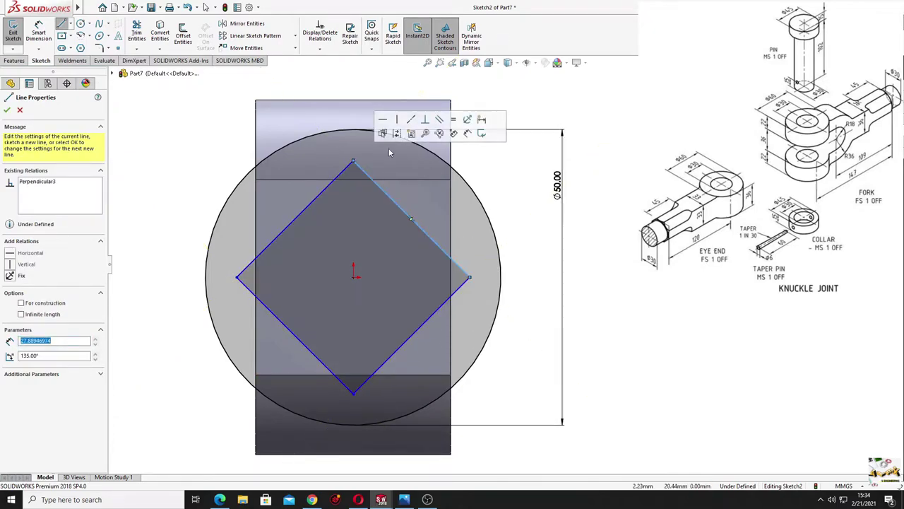
{"action": "right_click", "coordinate": [485, 92]}
{"action": "left_click", "coordinate": [509, 97]}
- Select the diamond's four edges, then the origin centre point with the top corner
{"action": "left_click", "coordinate": [382, 194]}
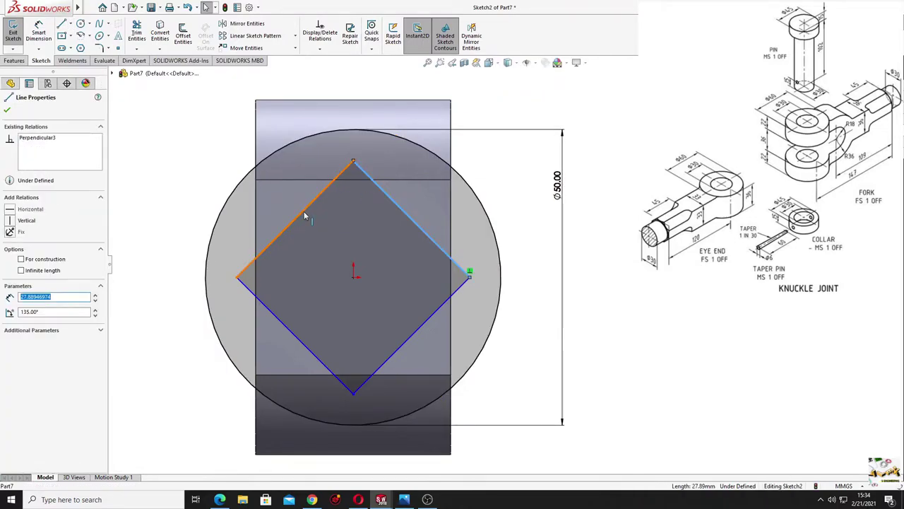
{"action": "left_click", "coordinate": [302, 212], "text": "ctrl"}
{"action": "left_click", "coordinate": [293, 333]}
{"action": "left_click", "coordinate": [385, 329], "text": "ctrl"}
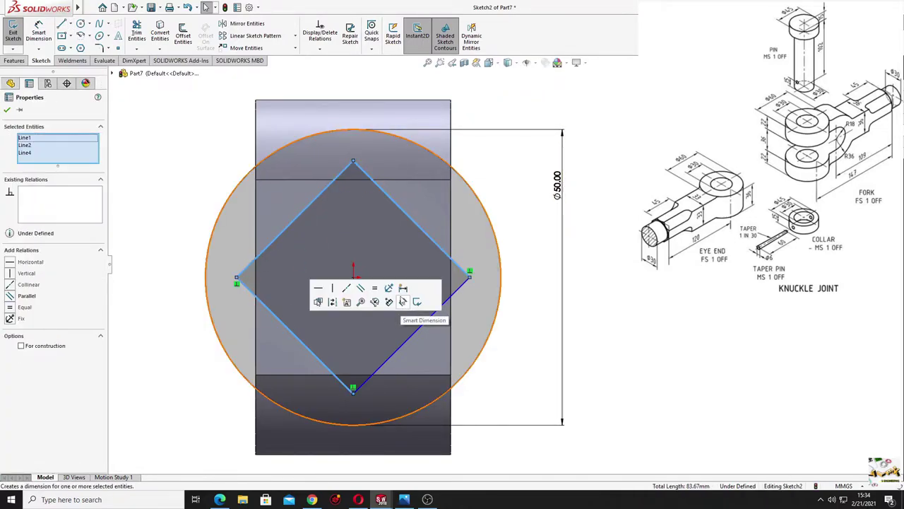
{"action": "key", "text": "Escape"}
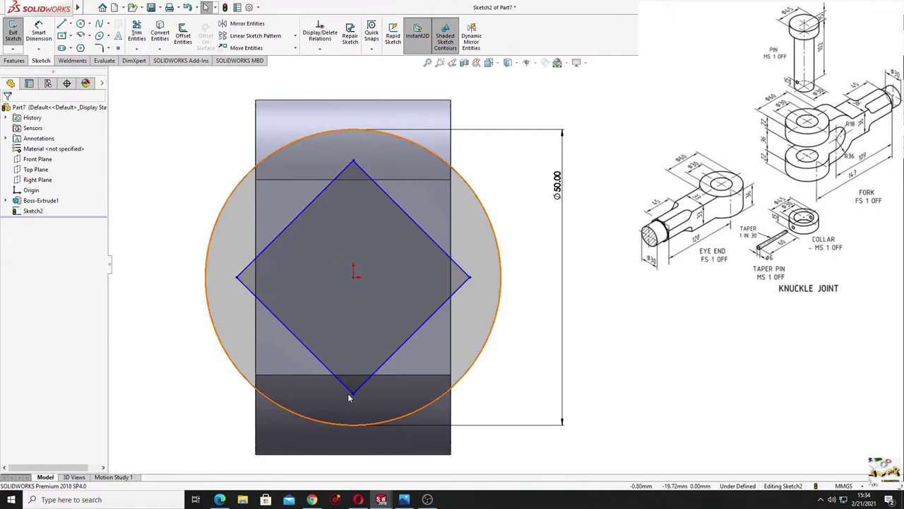
{"action": "left_click", "coordinate": [352, 277]}
{"action": "left_click", "coordinate": [355, 166], "text": "ctrl"}
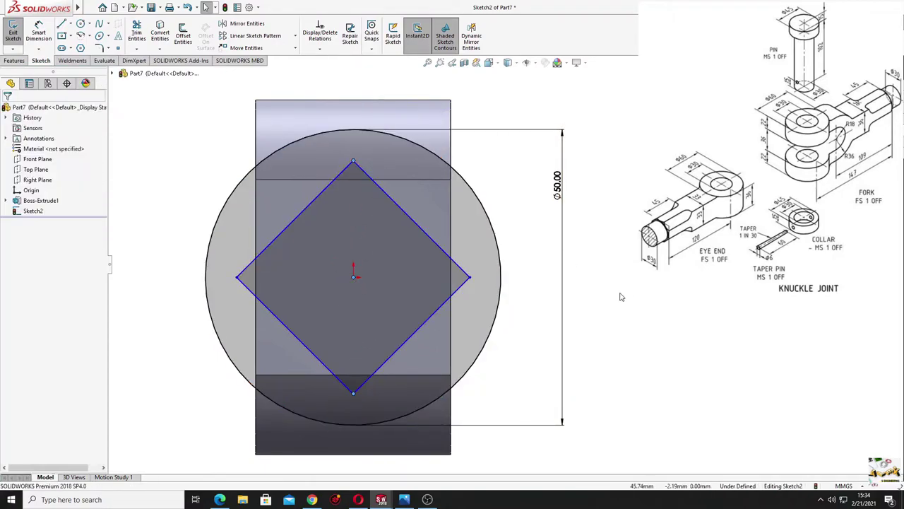
{"action": "left_click", "coordinate": [398, 123]}
- Select the right and left corners with the centre point, then drag the top corner up to enlarge the diamond
{"action": "left_click", "coordinate": [470, 278]}
{"action": "left_click", "coordinate": [237, 280], "text": "ctrl"}
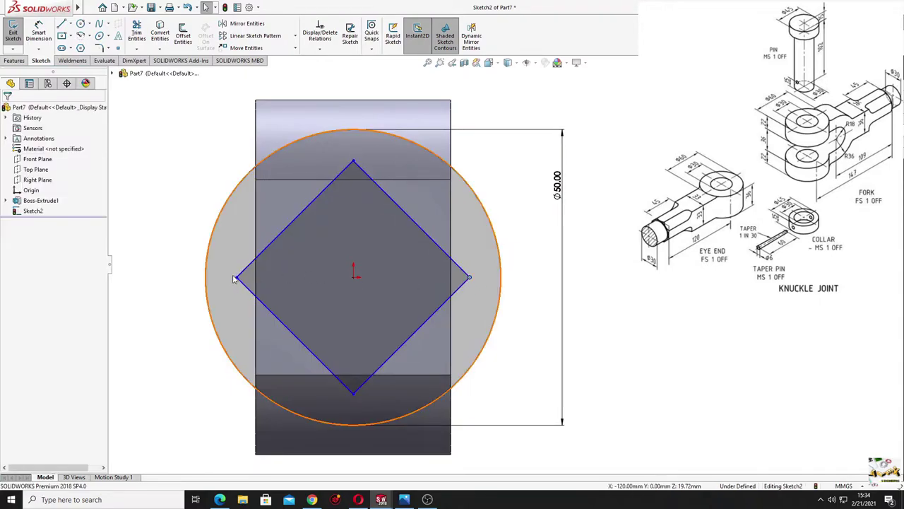
{"action": "left_click", "coordinate": [236, 278], "text": "ctrl"}
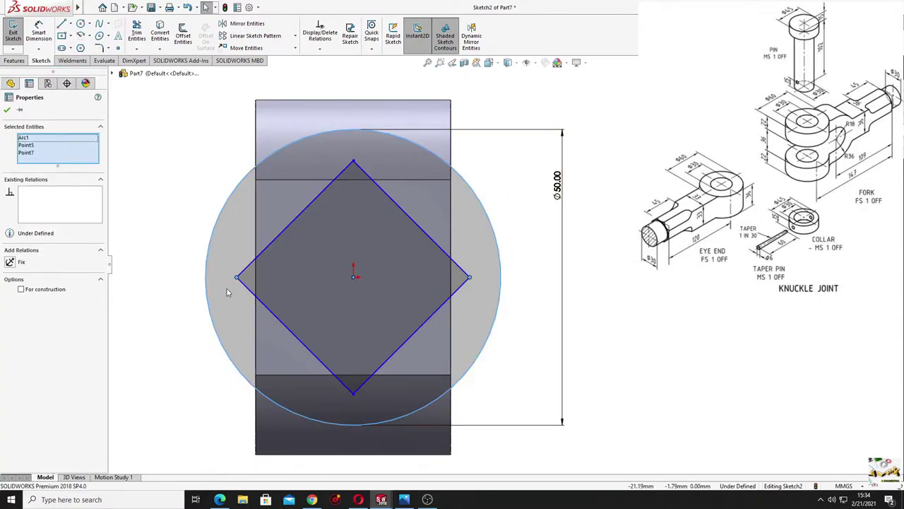
{"action": "left_click", "coordinate": [212, 318], "text": "ctrl"}
{"action": "left_click", "coordinate": [353, 277], "text": "ctrl"}
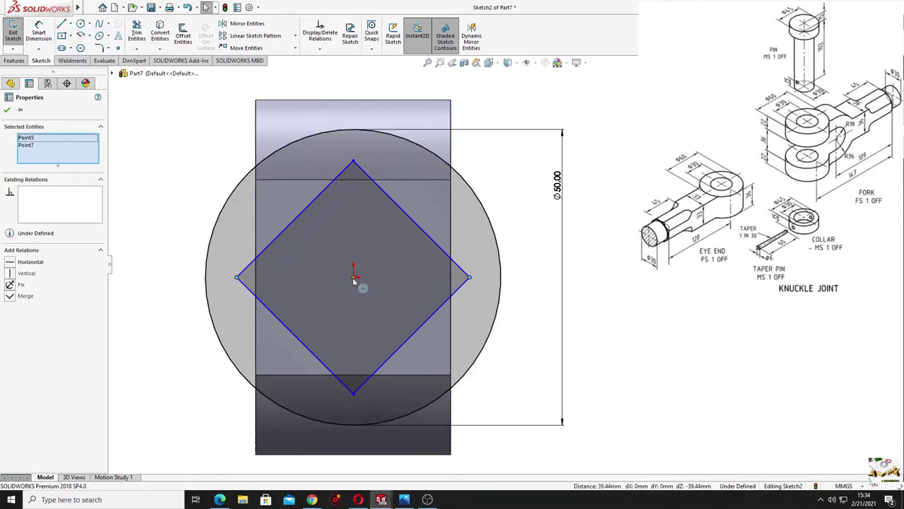
{"action": "left_click", "coordinate": [599, 274]}
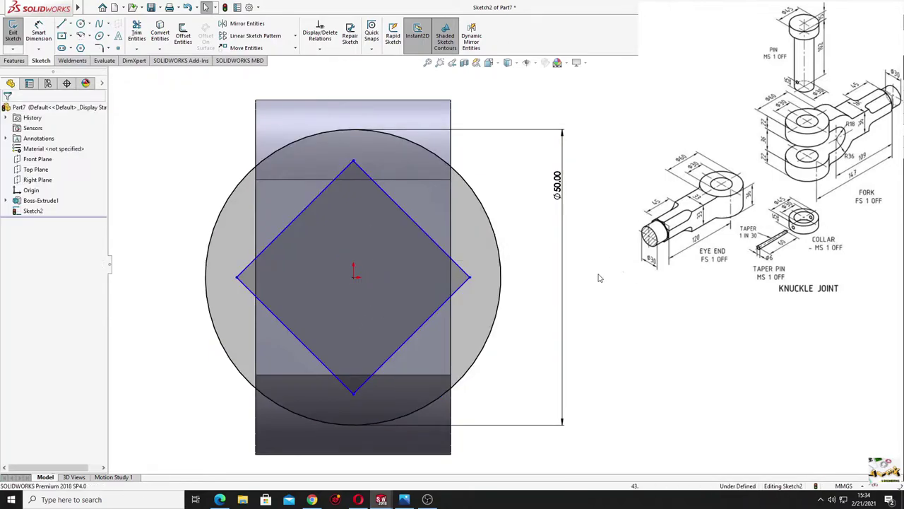
{"action": "left_click_drag", "start_coordinate": [353, 164], "coordinate": [354, 156]}
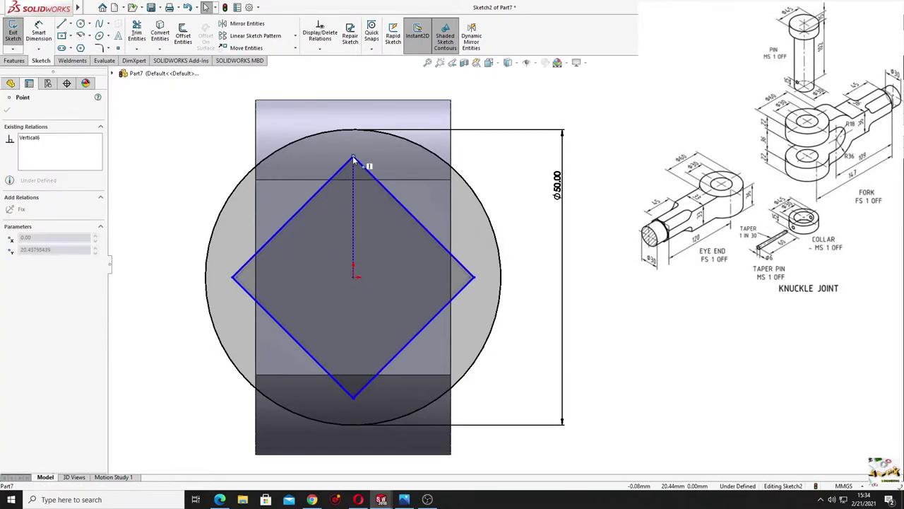
- Dimension the diamond's upper-left side at 30 mm, fully defining Sketch2
{"action": "left_click", "coordinate": [190, 187]}
{"action": "left_click", "coordinate": [30, 41]}
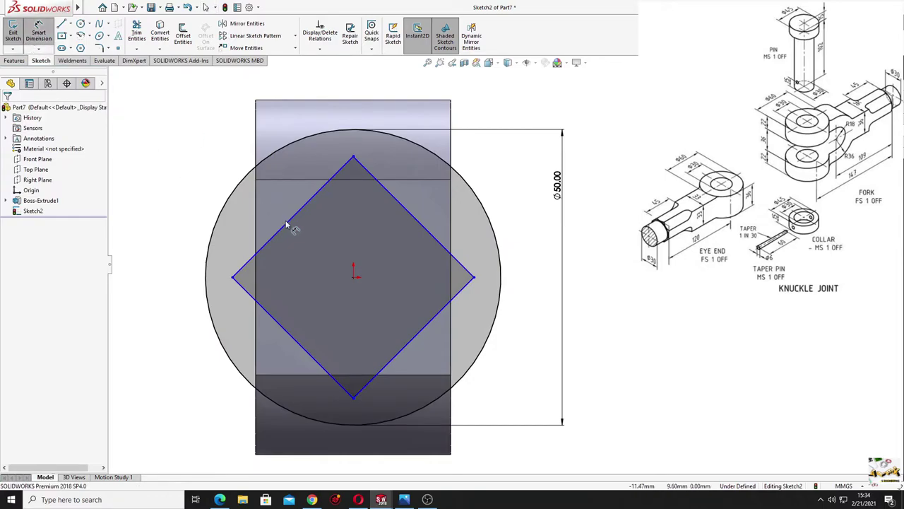
{"action": "left_click", "coordinate": [288, 225]}
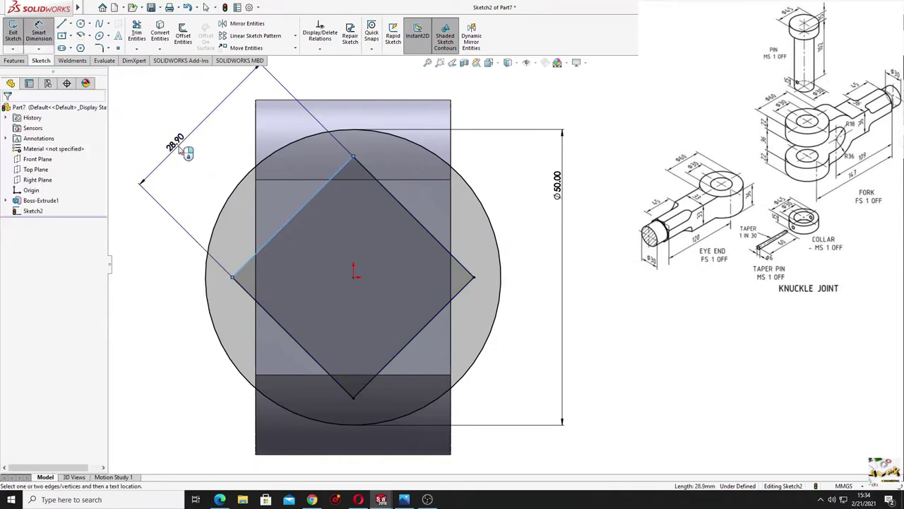
{"action": "left_click", "coordinate": [178, 147]}
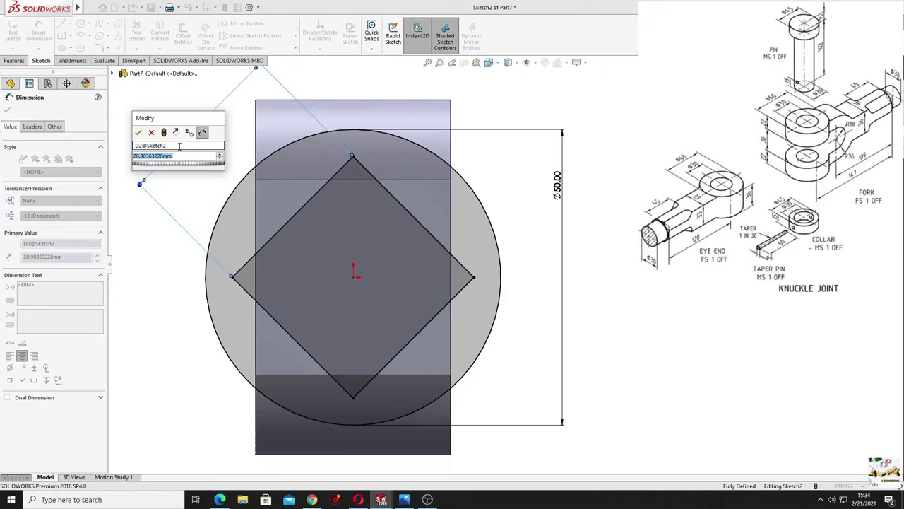
{"action": "type", "text": "30"}
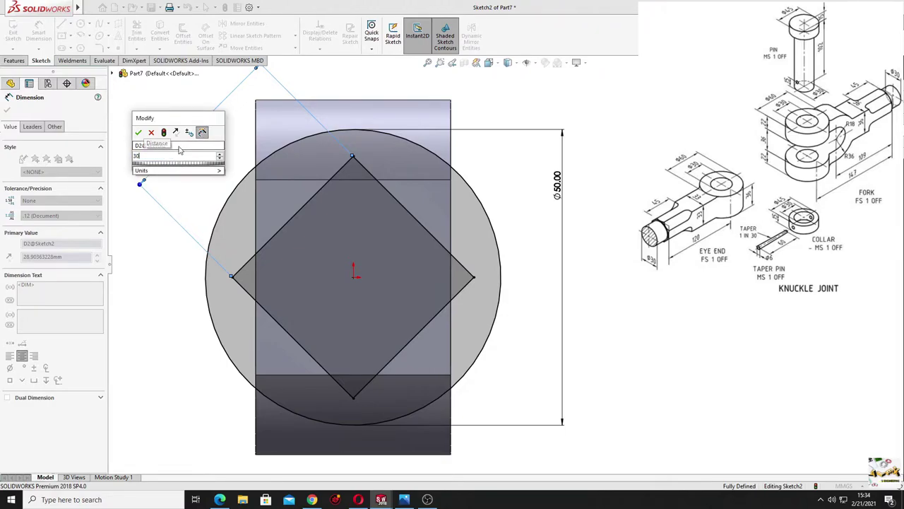
{"action": "key", "text": "Return"}
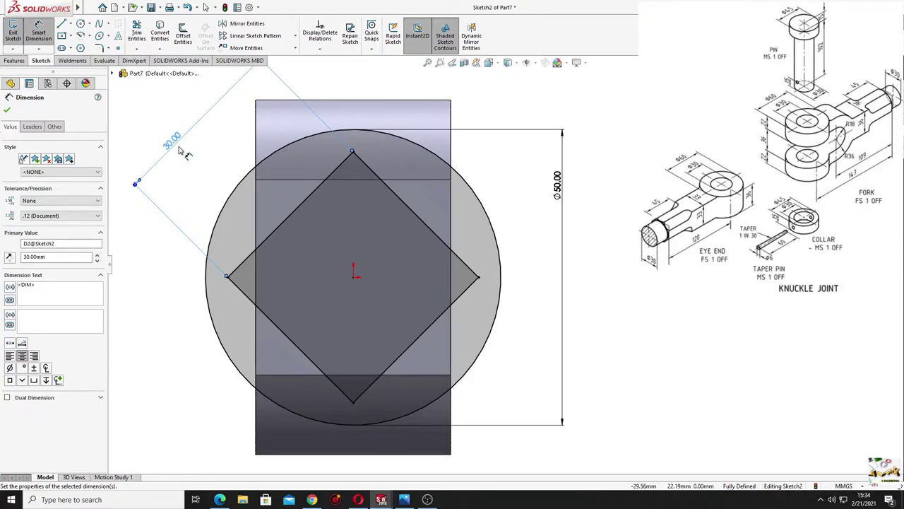
- Change the square sketch's 30 mm dimension to 32 mm and exit dimensioning
{"action": "double_click", "coordinate": [172, 139]}
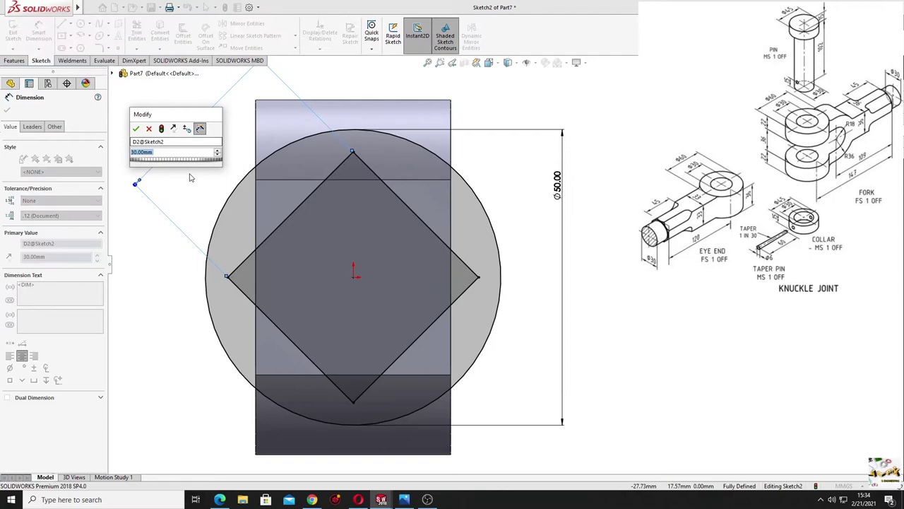
{"action": "type", "text": "32"}
{"action": "key", "text": "Return"}
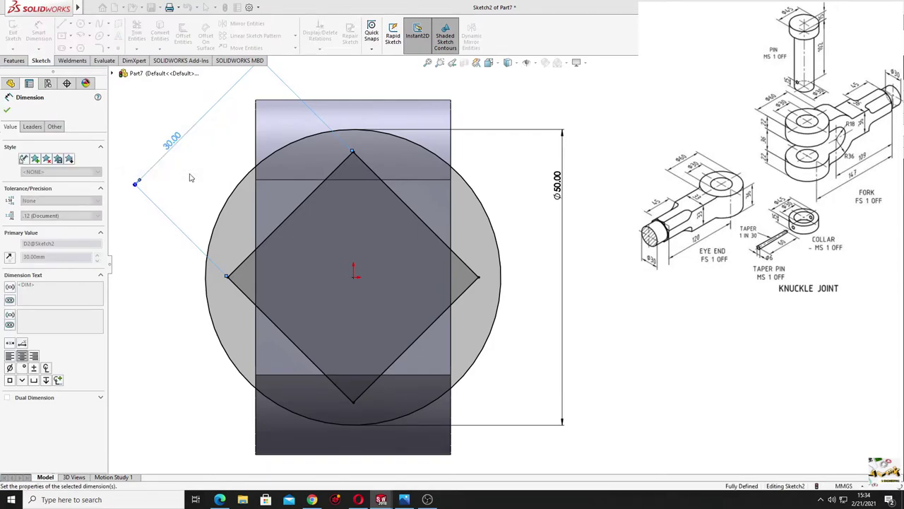
{"action": "right_click", "coordinate": [141, 276]}
{"action": "left_click", "coordinate": [185, 292]}
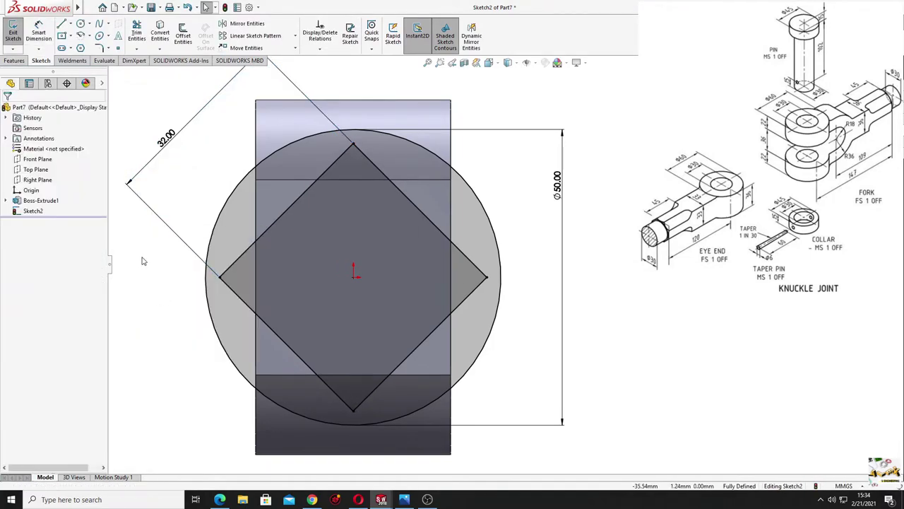
- Extrude-cut the 32 mm square 45 mm into the rod end, leaving an octagonal section
{"action": "left_click", "coordinate": [14, 60]}
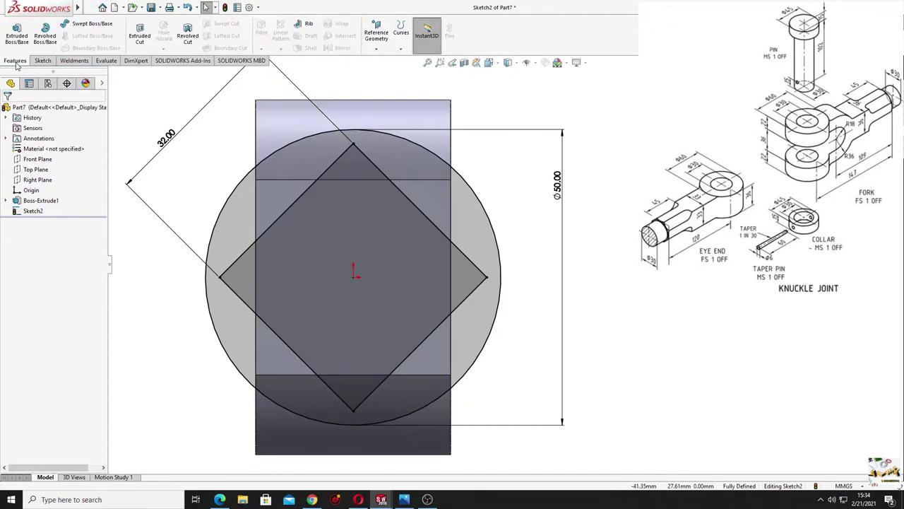
{"action": "left_click", "coordinate": [139, 34]}
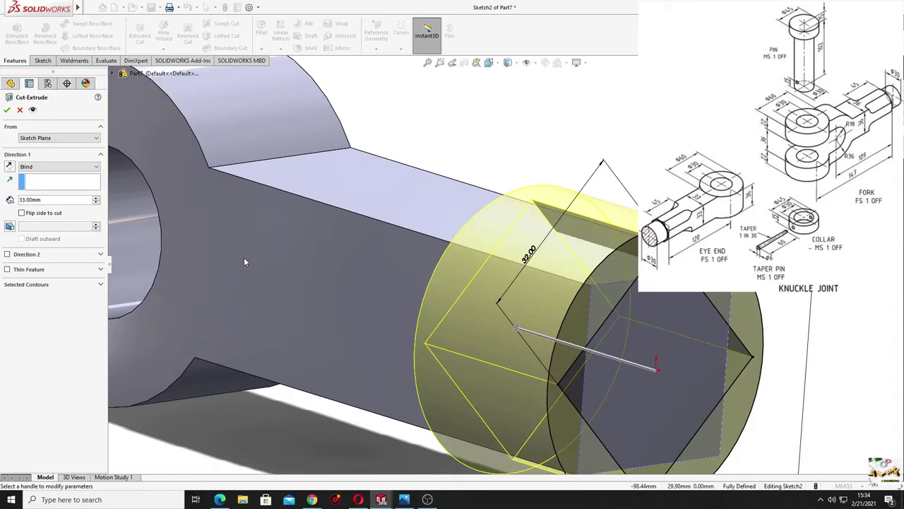
{"action": "double_click", "coordinate": [56, 200]}
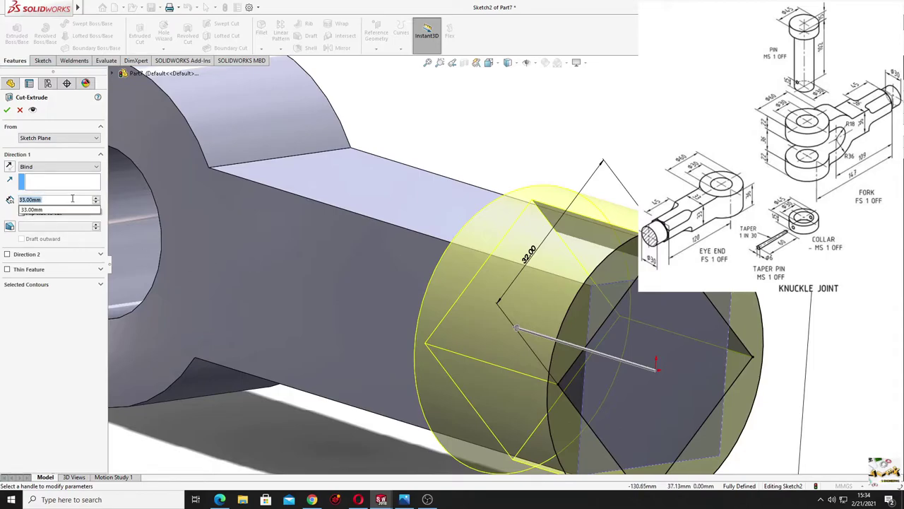
{"action": "type", "text": "45"}
{"action": "key", "text": "Return"}
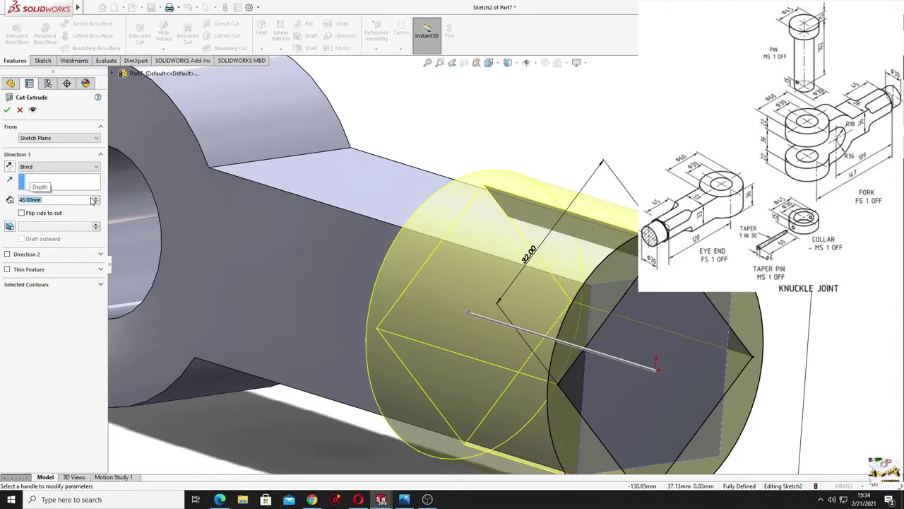
{"action": "left_click", "coordinate": [6, 108]}
{"action": "scroll", "coordinate": [412, 258], "scroll_direction": "up", "scroll_amount": 3}
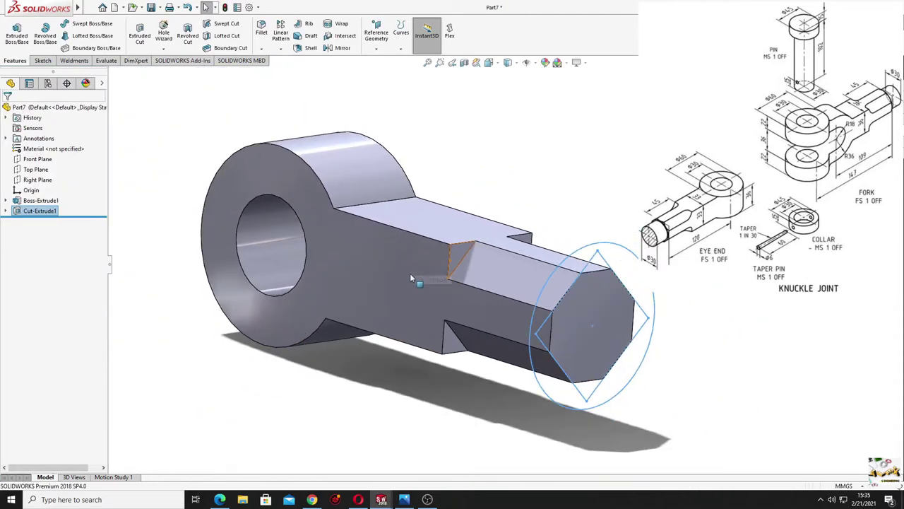
{"action": "middle_click_drag", "start_coordinate": [406, 385], "coordinate": [445, 304]}
- Sketch a Ø30 mm circle centred on the origin on the octagonal end face
{"action": "left_click", "coordinate": [450, 298]}
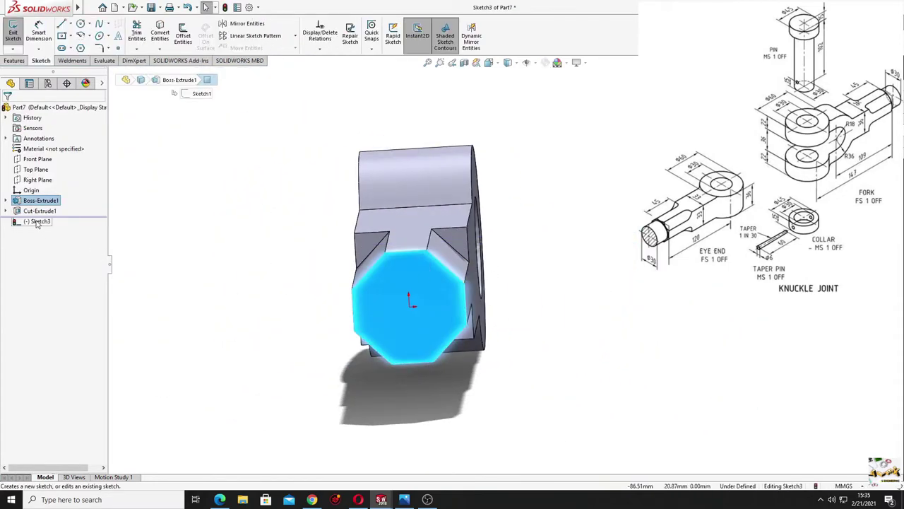
{"action": "left_click", "coordinate": [80, 24]}
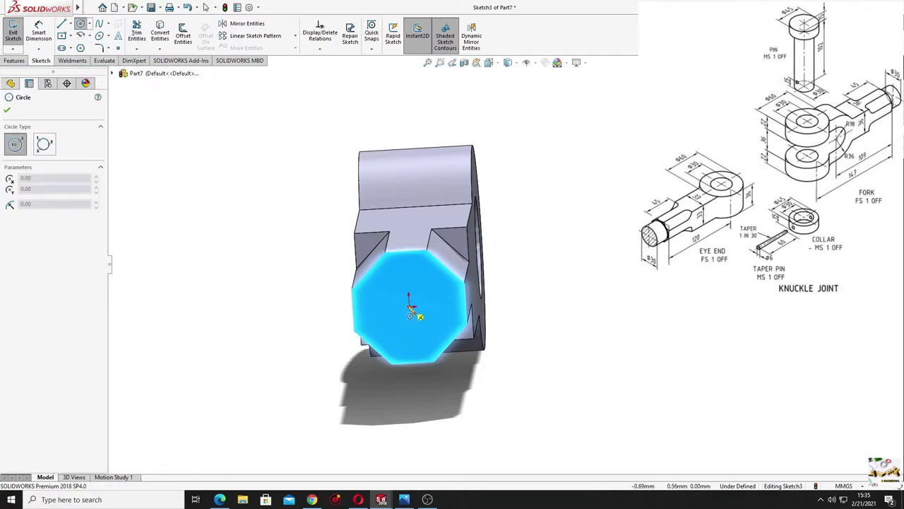
{"action": "left_click", "coordinate": [410, 305]}
{"action": "left_click", "coordinate": [443, 305]}
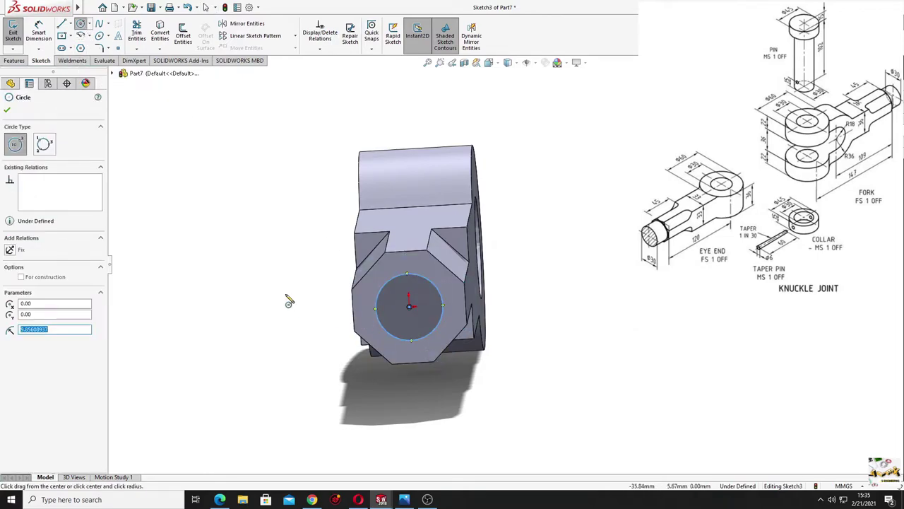
{"action": "key", "text": "Escape"}
{"action": "left_click", "coordinate": [40, 31]}
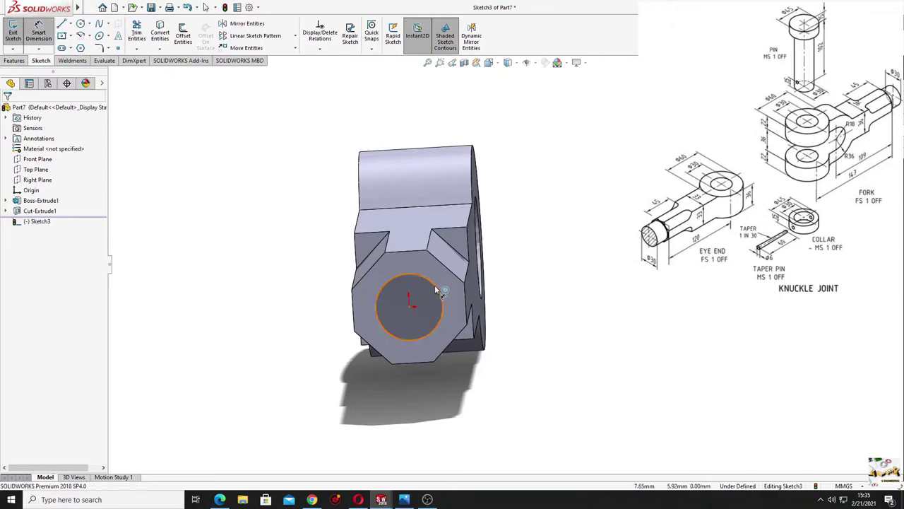
{"action": "left_click", "coordinate": [442, 290]}
{"action": "left_click", "coordinate": [508, 268]}
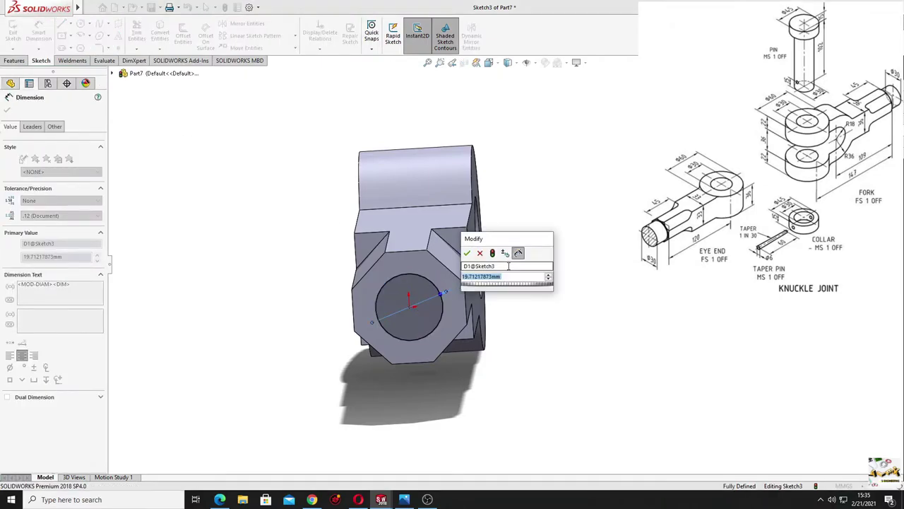
{"action": "type", "text": "30"}
{"action": "key", "text": "Return"}
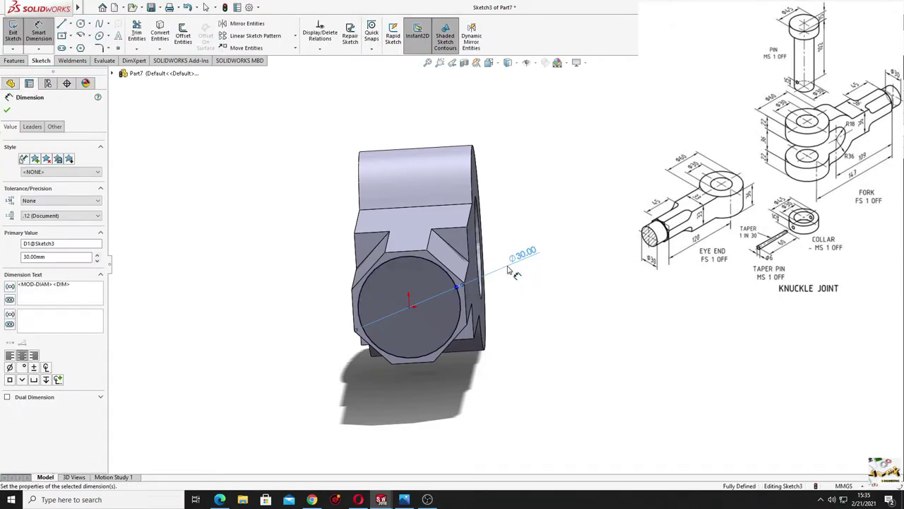
{"action": "right_click", "coordinate": [206, 264]}
{"action": "left_click", "coordinate": [233, 293]}
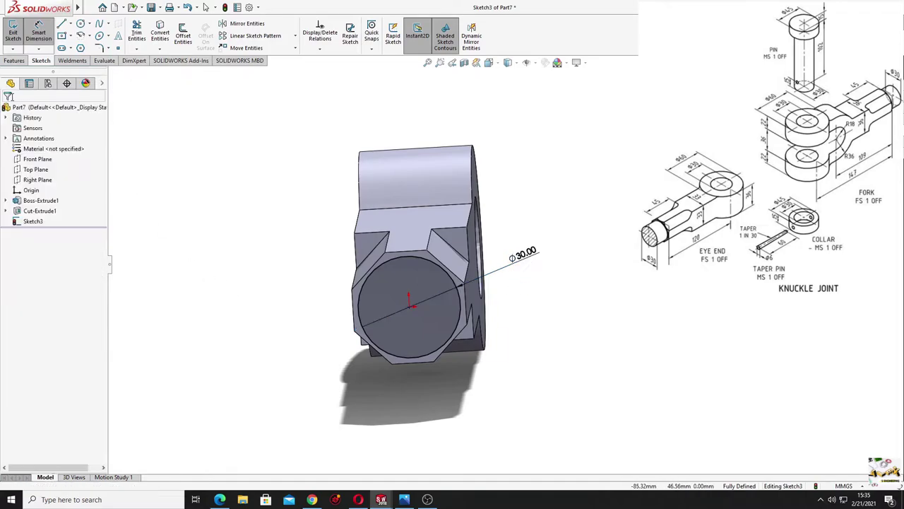
- Extrude the Ø30 mm circle 20 mm into a round boss
{"action": "left_click", "coordinate": [14, 61]}
{"action": "left_click", "coordinate": [17, 34]}
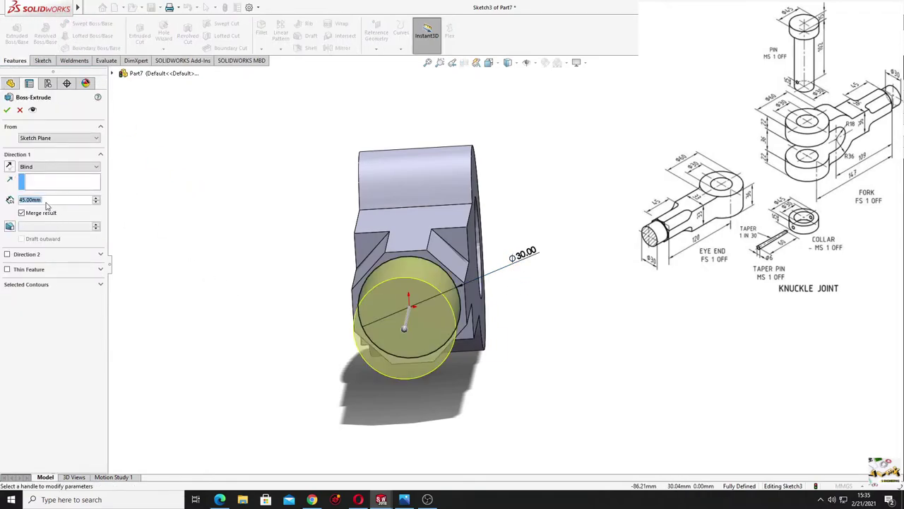
{"action": "type", "text": "20"}
{"action": "key", "text": "Return"}
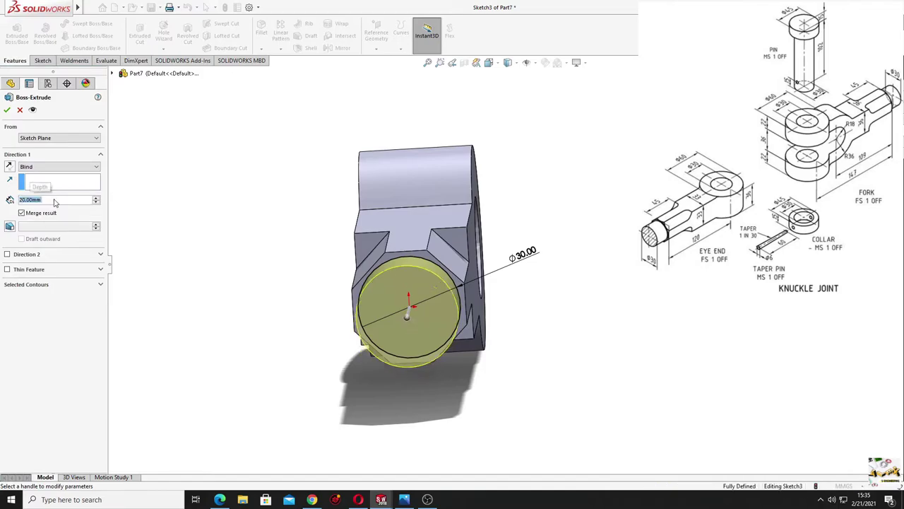
{"action": "left_click", "coordinate": [7, 109]}
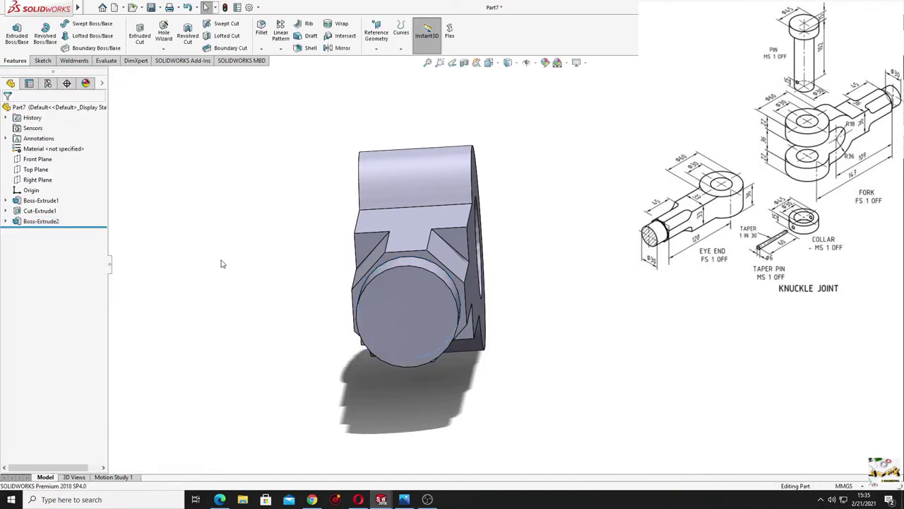
- Start Sketch4 on the Front Plane and convert the eye's Ø30 mm hole edge into it
{"action": "mouse_move", "coordinate": [240, 268]}
{"action": "middle_mouse_down"}
{"action": "mouse_move", "coordinate": [296, 324]}
{"action": "mouse_move", "coordinate": [367, 276]}
{"action": "middle_mouse_up"}
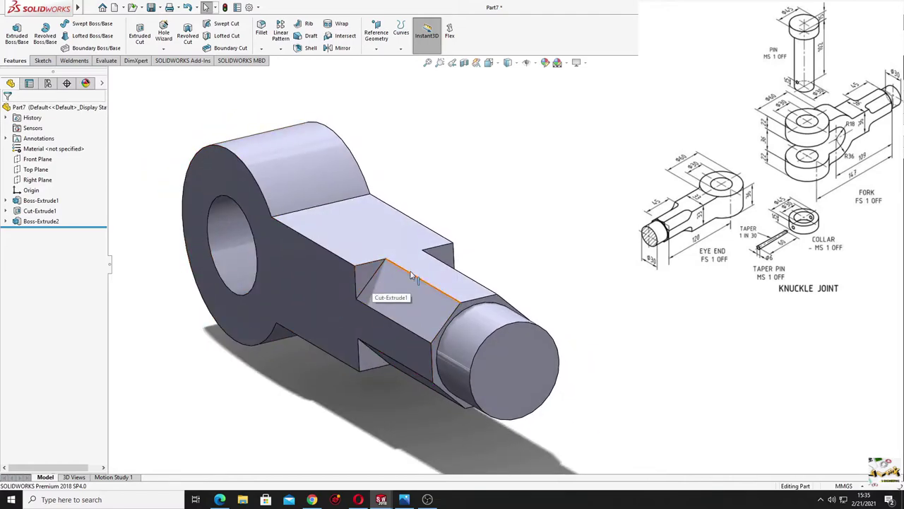
{"action": "mouse_move", "coordinate": [278, 329]}
{"action": "middle_mouse_down"}
{"action": "mouse_move", "coordinate": [297, 362]}
{"action": "mouse_move", "coordinate": [344, 283]}
{"action": "mouse_move", "coordinate": [346, 346]}
{"action": "mouse_move", "coordinate": [395, 358]}
{"action": "mouse_move", "coordinate": [366, 339]}
{"action": "mouse_move", "coordinate": [358, 368]}
{"action": "middle_mouse_up"}
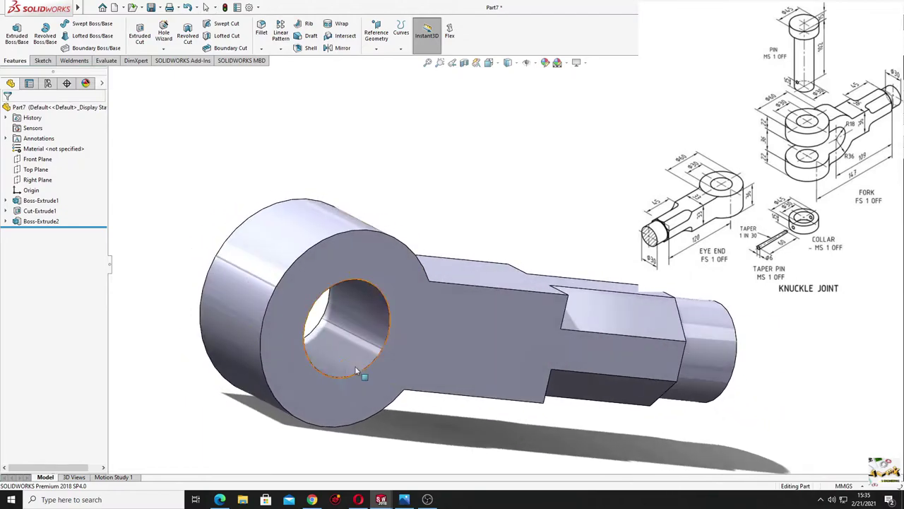
{"action": "left_click", "coordinate": [38, 159]}
{"action": "left_click", "coordinate": [44, 146]}
{"action": "left_click", "coordinate": [38, 232]}
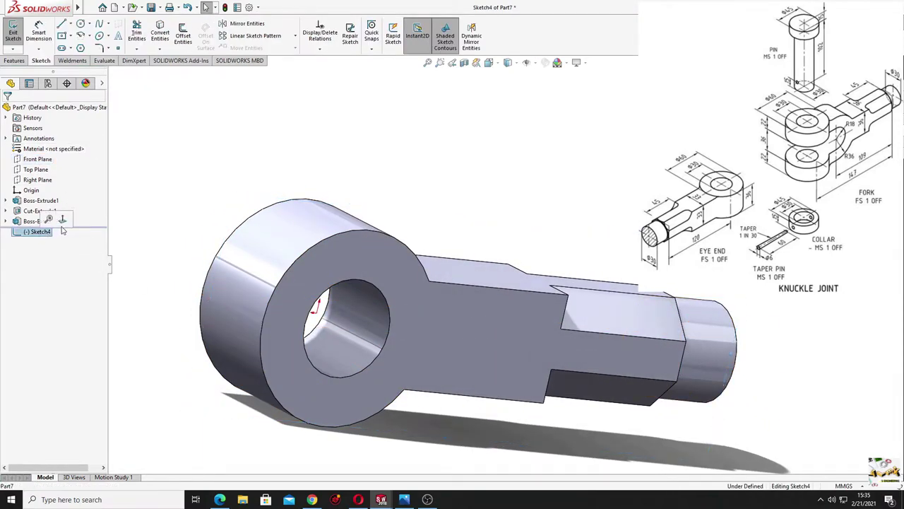
{"action": "left_click", "coordinate": [66, 228]}
{"action": "middle_click_drag", "start_coordinate": [258, 325], "coordinate": [187, 370], "text": "ctrl"}
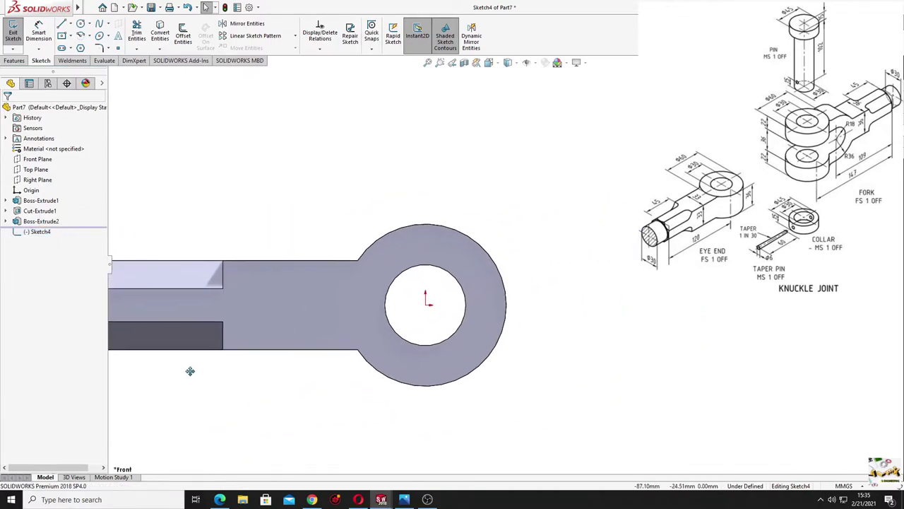
{"action": "scroll", "coordinate": [188, 369], "scroll_direction": "down", "scroll_amount": 2}
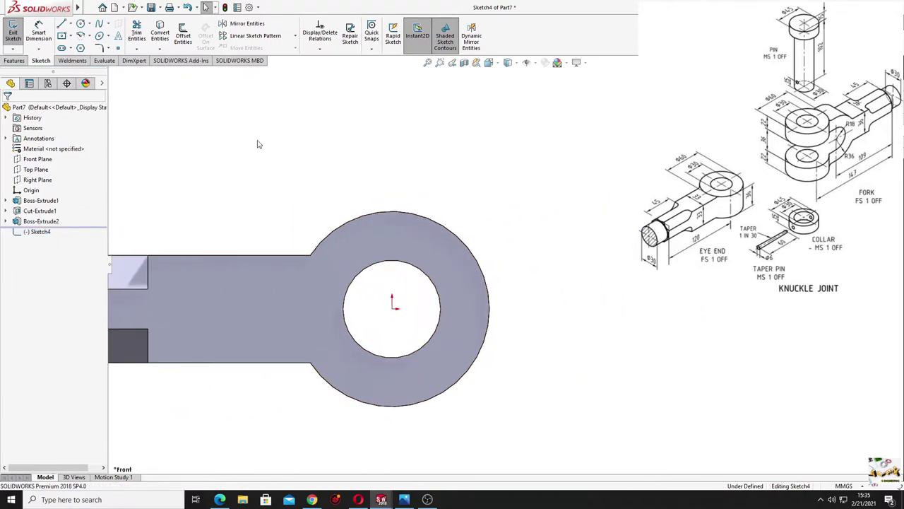
{"action": "left_click", "coordinate": [159, 36]}
{"action": "left_click", "coordinate": [376, 267]}
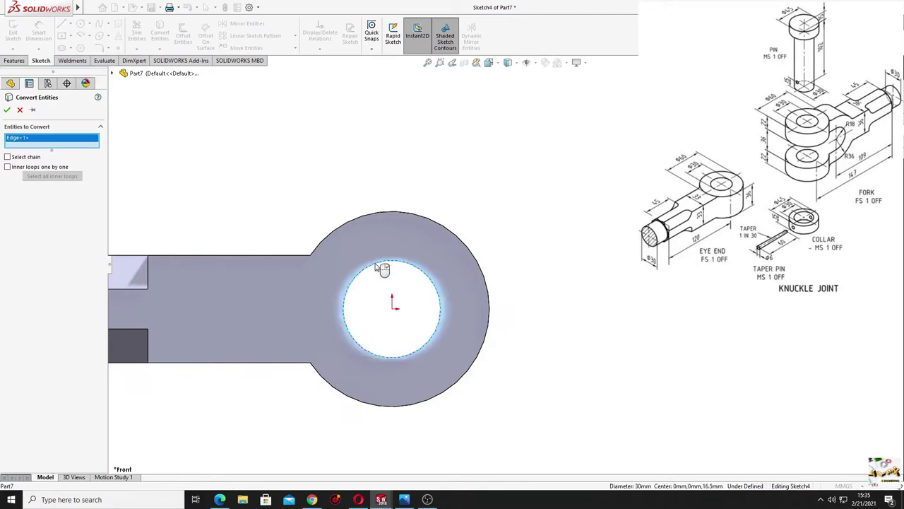
{"action": "left_click", "coordinate": [7, 109]}
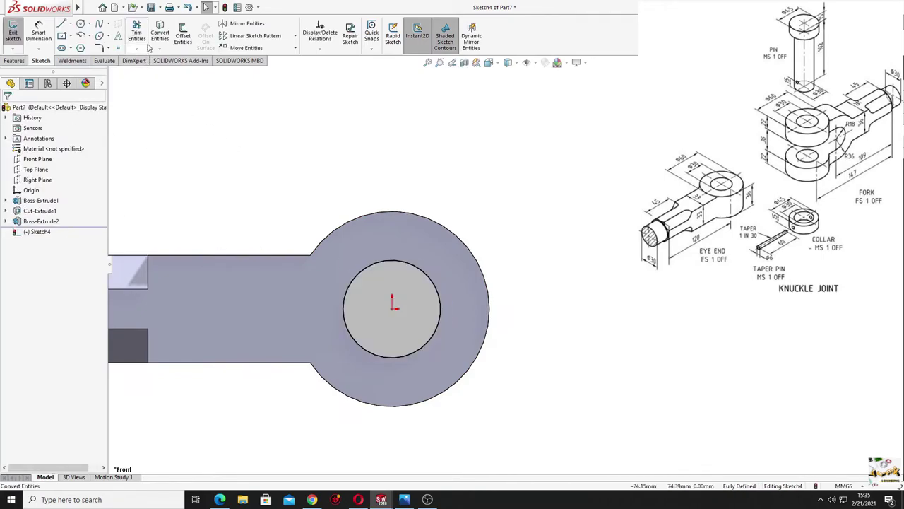
- Add a circle coradial with the eye's outer edge, then show the isometric view
{"action": "left_click", "coordinate": [79, 25]}
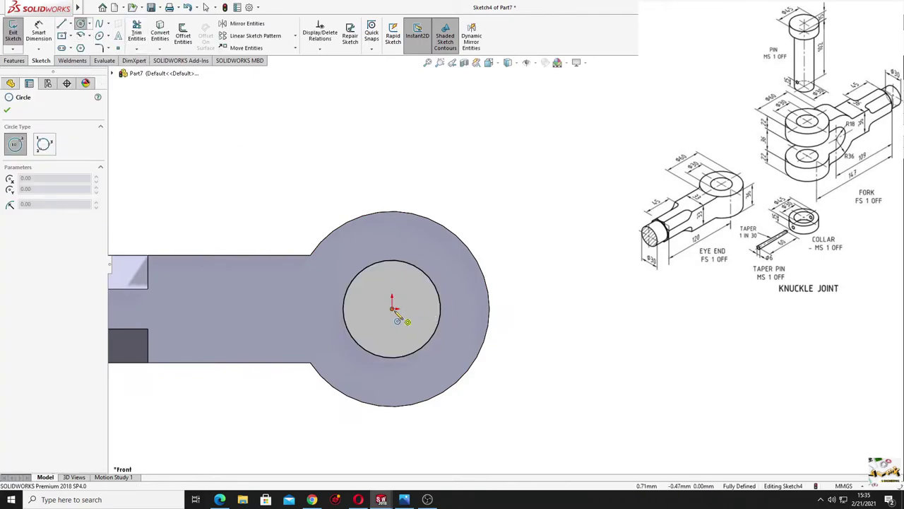
{"action": "left_click", "coordinate": [393, 308]}
{"action": "left_click", "coordinate": [439, 354]}
{"action": "key", "text": "Escape"}
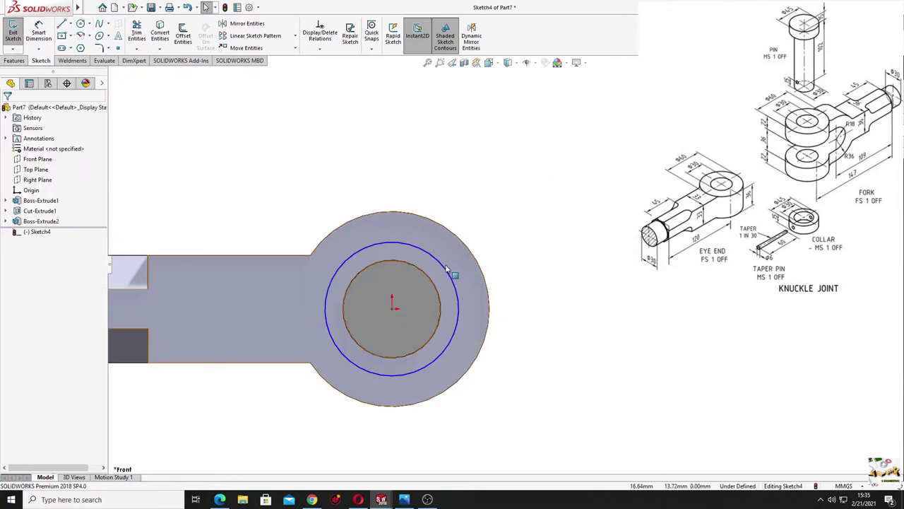
{"action": "left_click", "coordinate": [450, 272]}
{"action": "left_click", "coordinate": [447, 231], "text": "ctrl"}
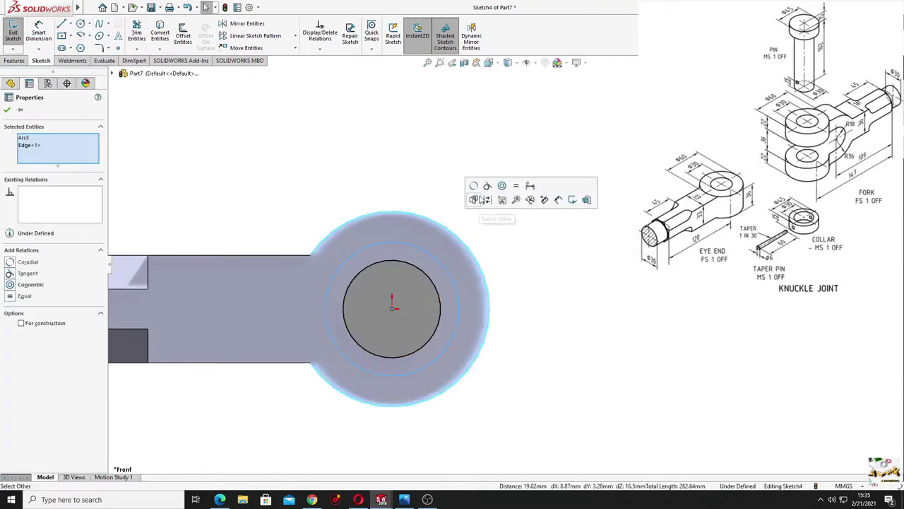
{"action": "left_click", "coordinate": [473, 186]}
{"action": "left_click", "coordinate": [386, 185]}
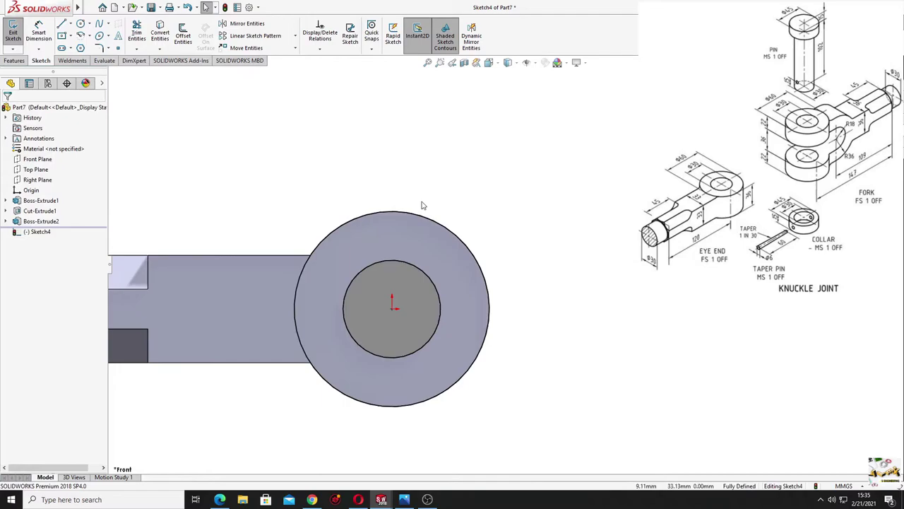
{"action": "key", "text": "f"}
{"action": "key", "text": "ctrl+7"}
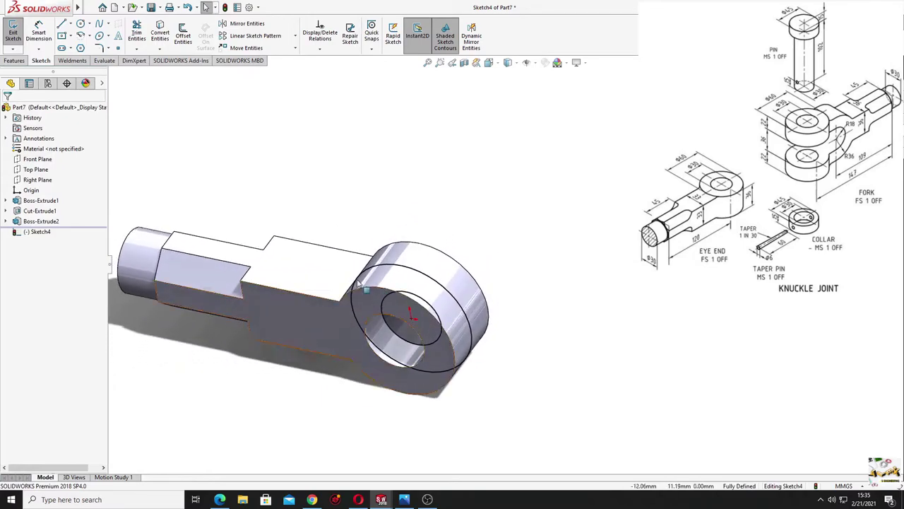
- Extrude the Sketch4 ring 36 mm Mid Plane into the eye's cylindrical boss
{"action": "left_click", "coordinate": [17, 62]}
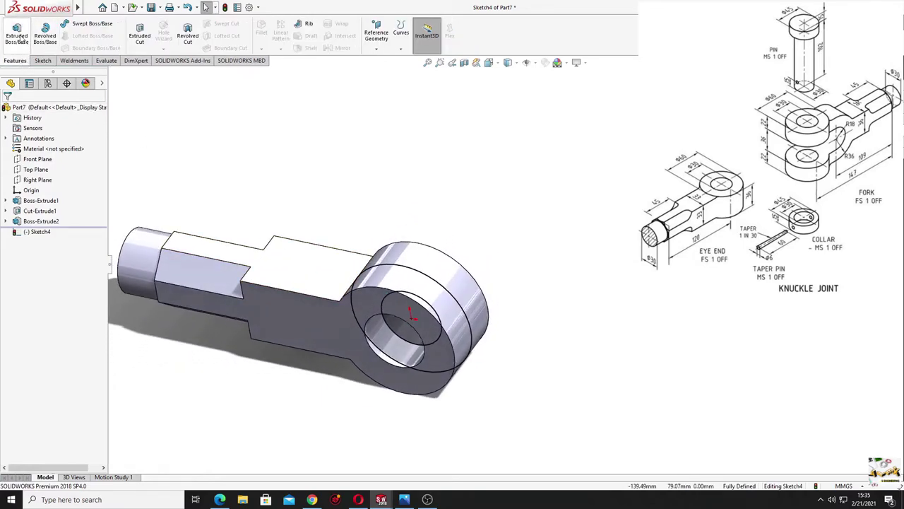
{"action": "left_click", "coordinate": [17, 36]}
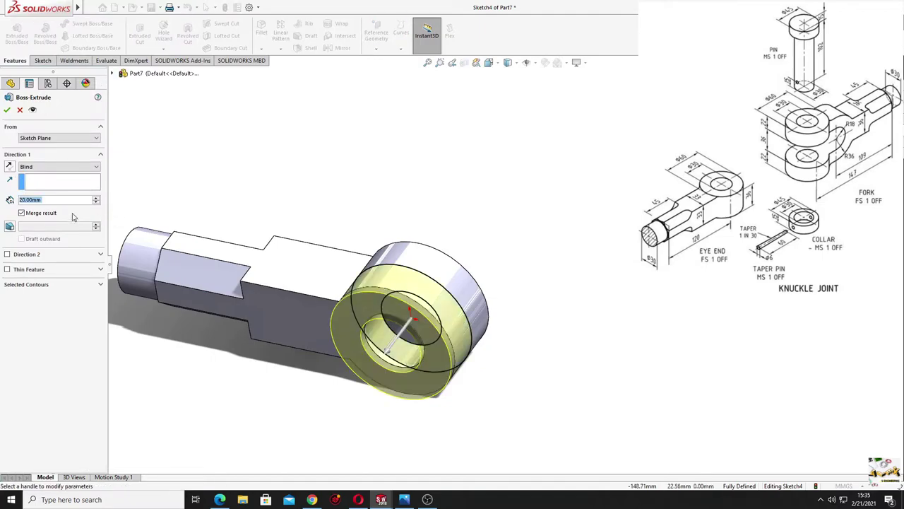
{"action": "left_click", "coordinate": [45, 167]}
{"action": "left_click", "coordinate": [44, 212]}
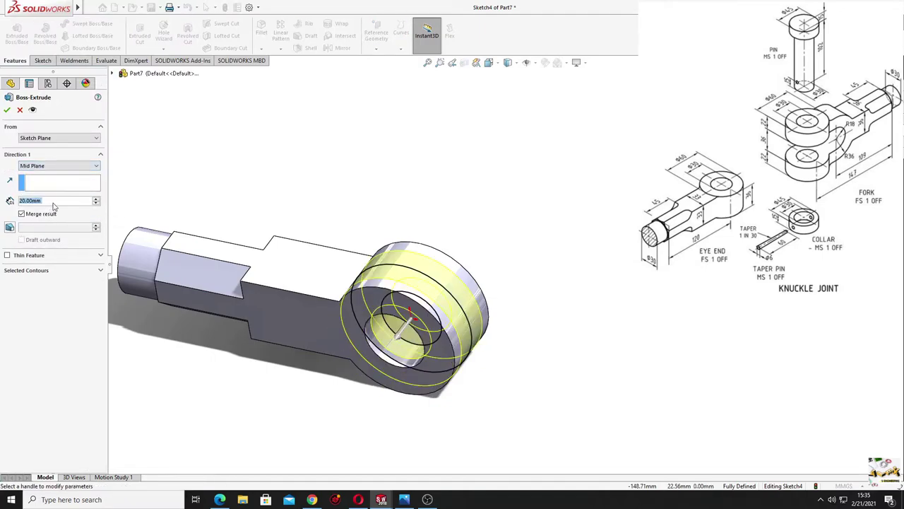
{"action": "type", "text": "36"}
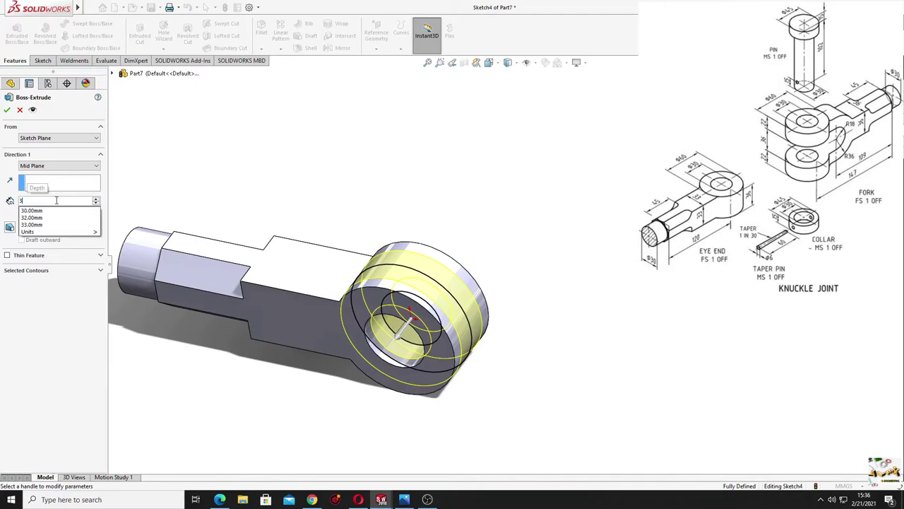
{"action": "key", "text": "Return"}
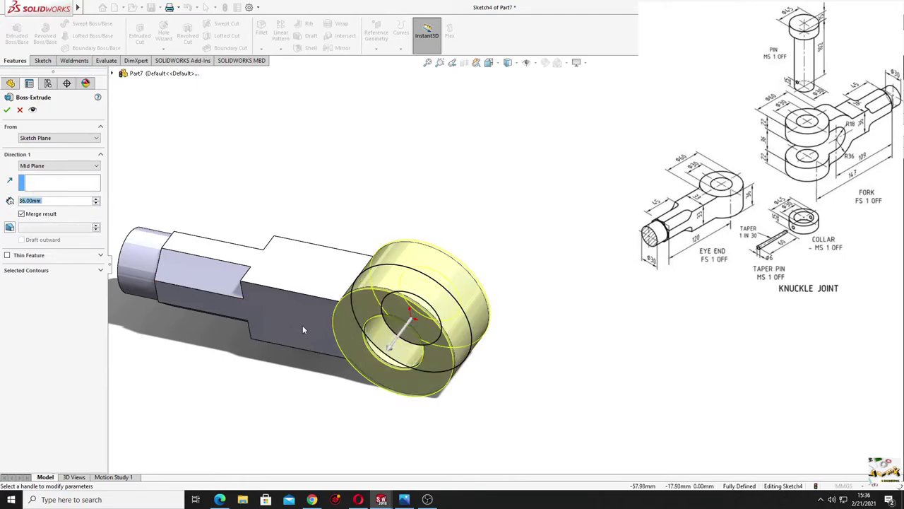
{"action": "mouse_move", "coordinate": [303, 325]}
{"action": "middle_mouse_down"}
{"action": "mouse_move", "coordinate": [321, 424]}
{"action": "mouse_move", "coordinate": [313, 440]}
{"action": "middle_mouse_up"}
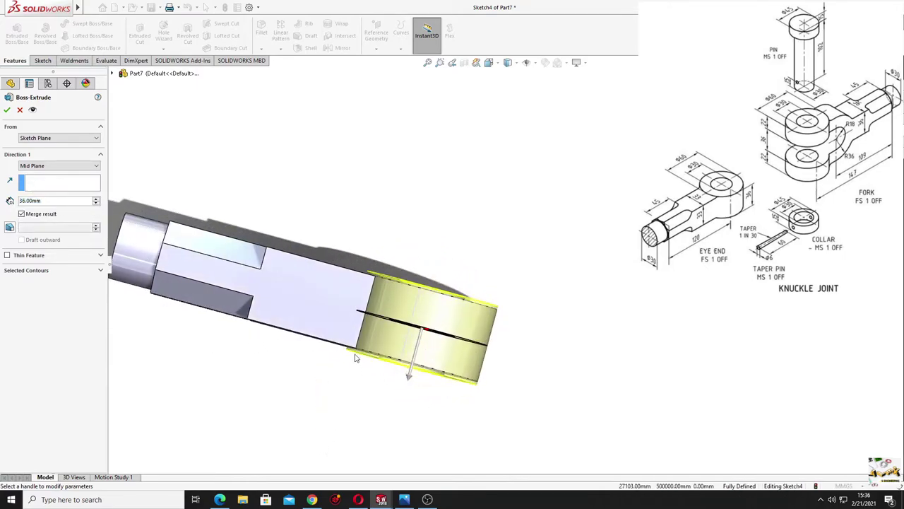
{"action": "middle_click_drag", "start_coordinate": [355, 356], "coordinate": [349, 358]}
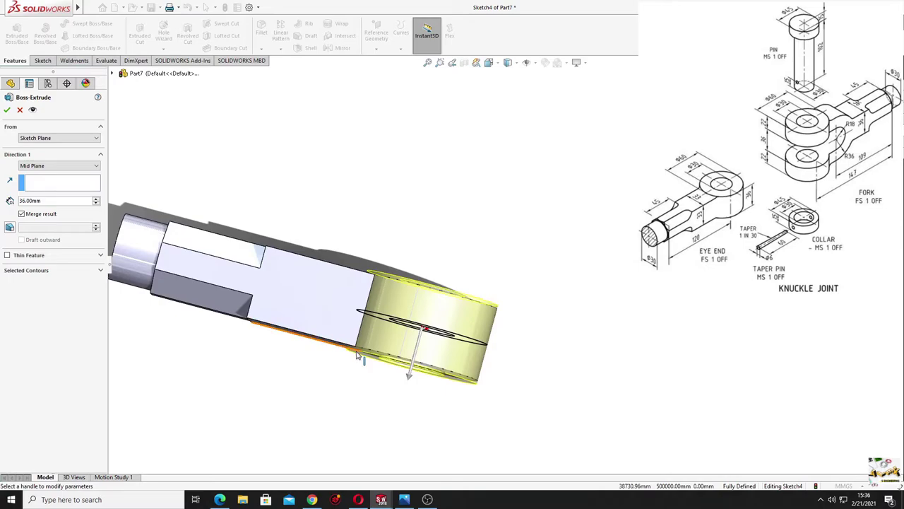
{"action": "mouse_move", "coordinate": [357, 359]}
{"action": "middle_mouse_down"}
{"action": "mouse_move", "coordinate": [336, 340]}
{"action": "mouse_move", "coordinate": [359, 255]}
{"action": "mouse_move", "coordinate": [353, 247]}
{"action": "middle_mouse_up"}
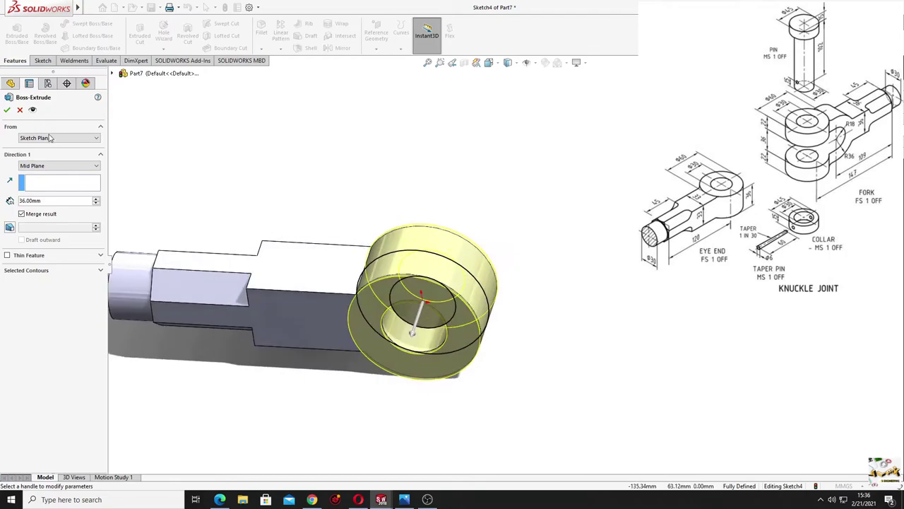
{"action": "left_click", "coordinate": [6, 111]}
{"action": "mouse_move", "coordinate": [238, 198]}
{"action": "middle_mouse_down"}
{"action": "mouse_move", "coordinate": [425, 241]}
{"action": "mouse_move", "coordinate": [383, 176]}
{"action": "mouse_move", "coordinate": [495, 259]}
{"action": "mouse_move", "coordinate": [406, 365]}
{"action": "mouse_move", "coordinate": [407, 332]}
{"action": "mouse_move", "coordinate": [438, 332]}
{"action": "mouse_move", "coordinate": [399, 320]}
{"action": "mouse_move", "coordinate": [343, 250]}
{"action": "middle_mouse_up"}
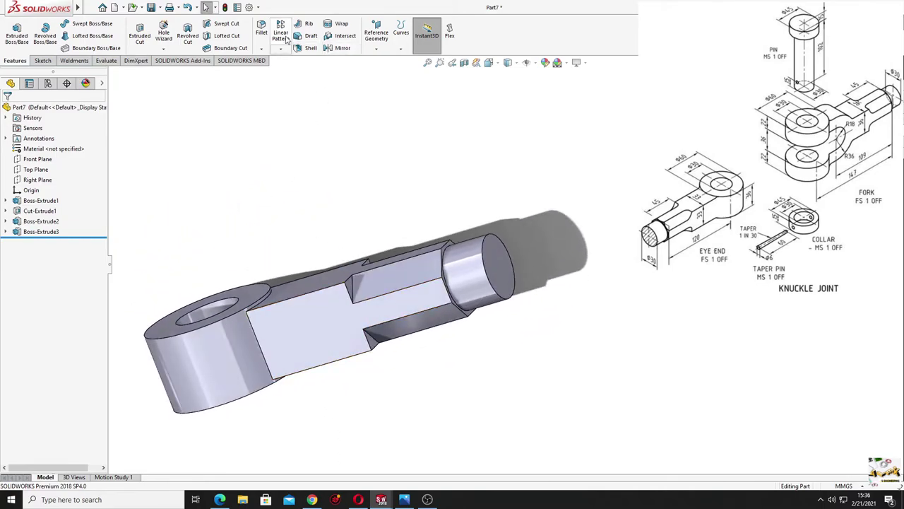
- Start a 5 mm fillet and select the first three edges at the flats
{"action": "left_click", "coordinate": [261, 32]}
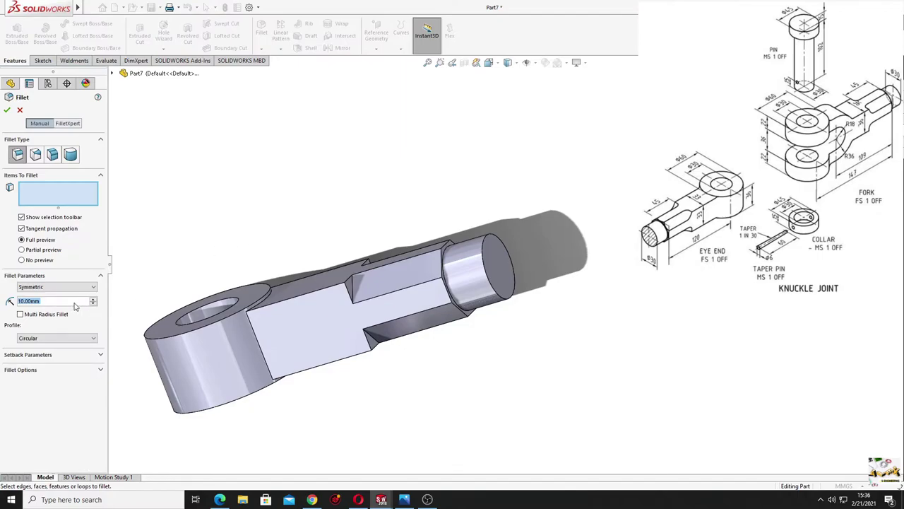
{"action": "type", "text": "5"}
{"action": "mouse_move", "coordinate": [368, 309]}
{"action": "middle_mouse_down"}
{"action": "mouse_move", "coordinate": [358, 321]}
{"action": "mouse_move", "coordinate": [356, 306]}
{"action": "middle_mouse_up"}
{"action": "left_click", "coordinate": [356, 307]}
{"action": "mouse_move", "coordinate": [384, 359]}
{"action": "middle_mouse_down"}
{"action": "mouse_move", "coordinate": [368, 360]}
{"action": "mouse_move", "coordinate": [351, 428]}
{"action": "middle_mouse_up"}
{"action": "left_click", "coordinate": [358, 345]}
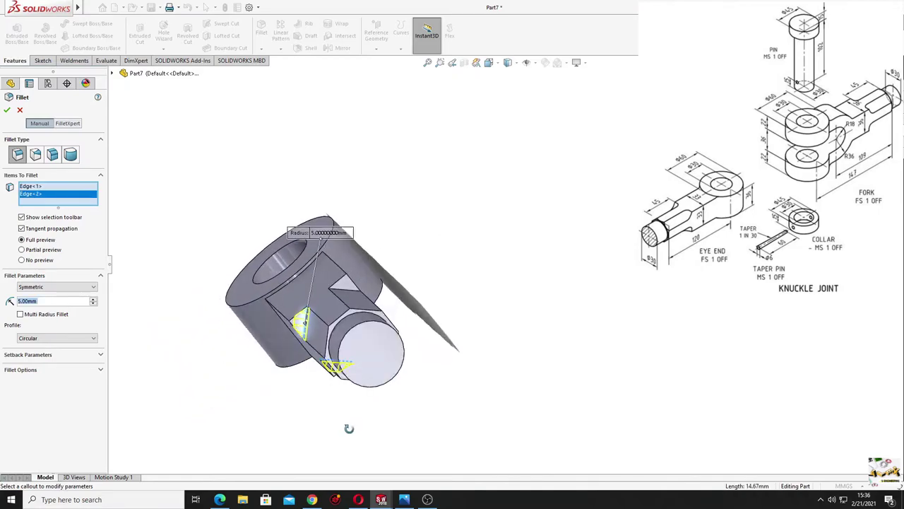
{"action": "left_click", "coordinate": [348, 294]}
- Add three more shoulder edges, apply the six-edge 5 mm fillet, then open Save As
{"action": "mouse_move", "coordinate": [348, 294]}
{"action": "middle_mouse_down"}
{"action": "mouse_move", "coordinate": [314, 337]}
{"action": "mouse_move", "coordinate": [259, 297]}
{"action": "middle_mouse_up"}
{"action": "left_click", "coordinate": [337, 345]}
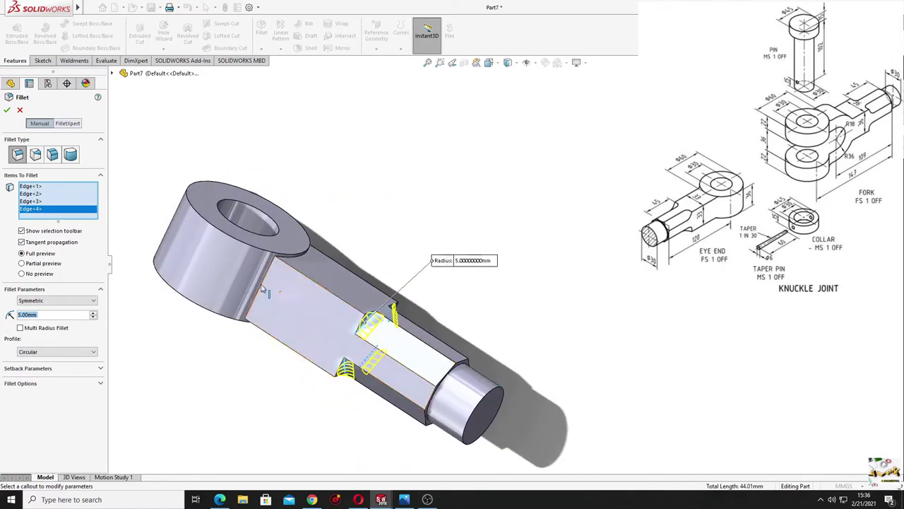
{"action": "left_click", "coordinate": [259, 296]}
{"action": "middle_click_drag", "start_coordinate": [259, 297], "coordinate": [382, 242]}
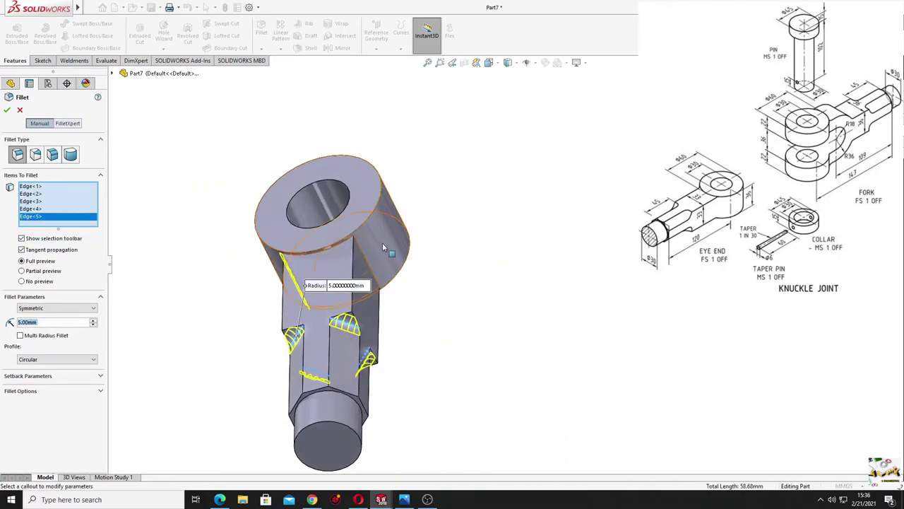
{"action": "left_click", "coordinate": [367, 265]}
{"action": "middle_click_drag", "start_coordinate": [376, 335], "coordinate": [306, 287]}
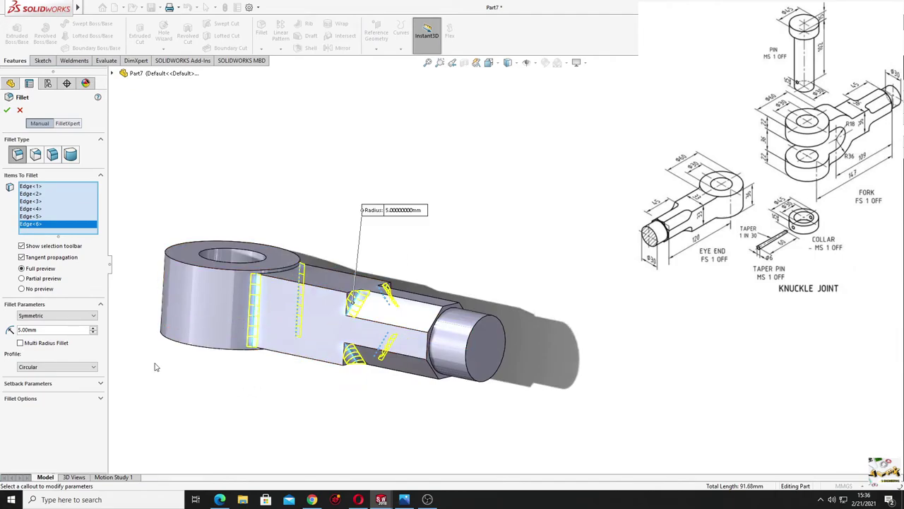
{"action": "left_click", "coordinate": [7, 111]}
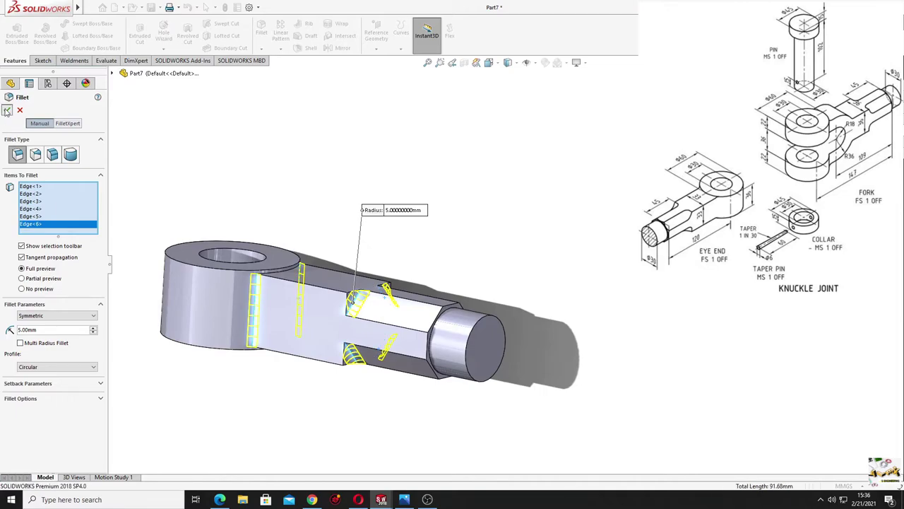
{"action": "mouse_move", "coordinate": [292, 436]}
{"action": "middle_mouse_down"}
{"action": "mouse_move", "coordinate": [218, 470]}
{"action": "mouse_move", "coordinate": [197, 438]}
{"action": "mouse_move", "coordinate": [363, 397]}
{"action": "mouse_move", "coordinate": [382, 433]}
{"action": "mouse_move", "coordinate": [326, 452]}
{"action": "mouse_move", "coordinate": [307, 162]}
{"action": "mouse_move", "coordinate": [309, 301]}
{"action": "mouse_move", "coordinate": [299, 330]}
{"action": "mouse_move", "coordinate": [275, 234]}
{"action": "middle_mouse_up"}
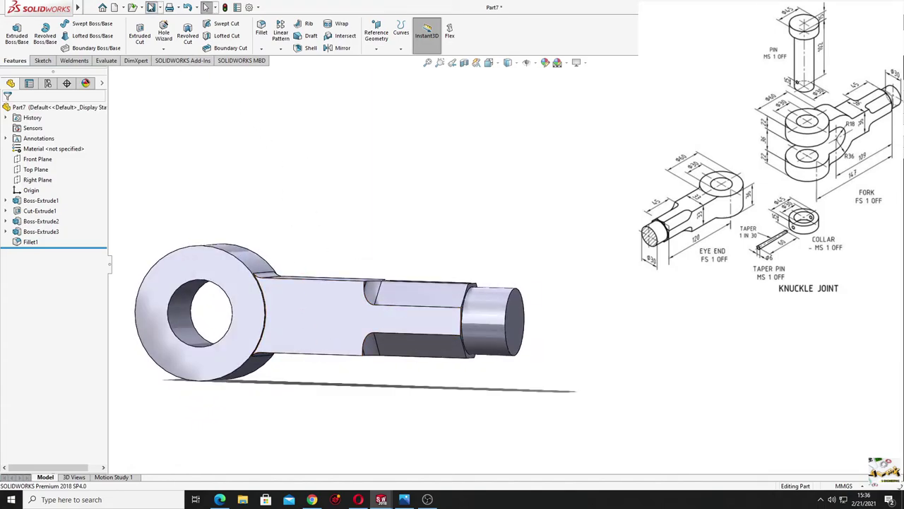
{"action": "left_click", "coordinate": [152, 8]}
- Save the part to the Desktop as 'Eye end1' after the name-already-open warning
{"action": "type", "text": "E"}
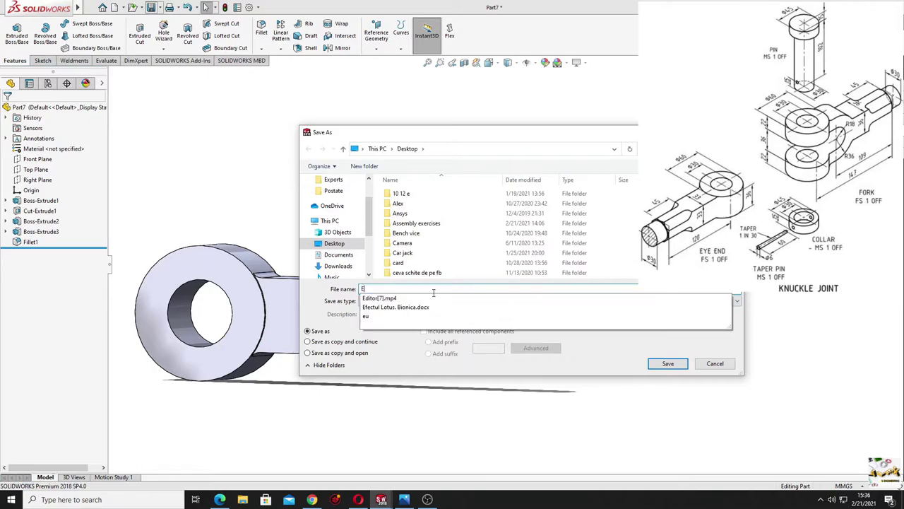
{"action": "type", "text": "ye end"}
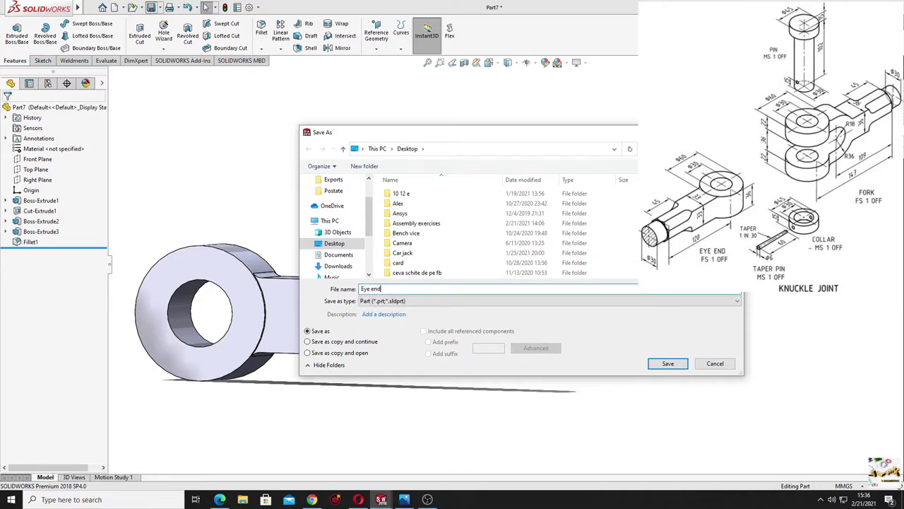
{"action": "key", "text": "Return"}
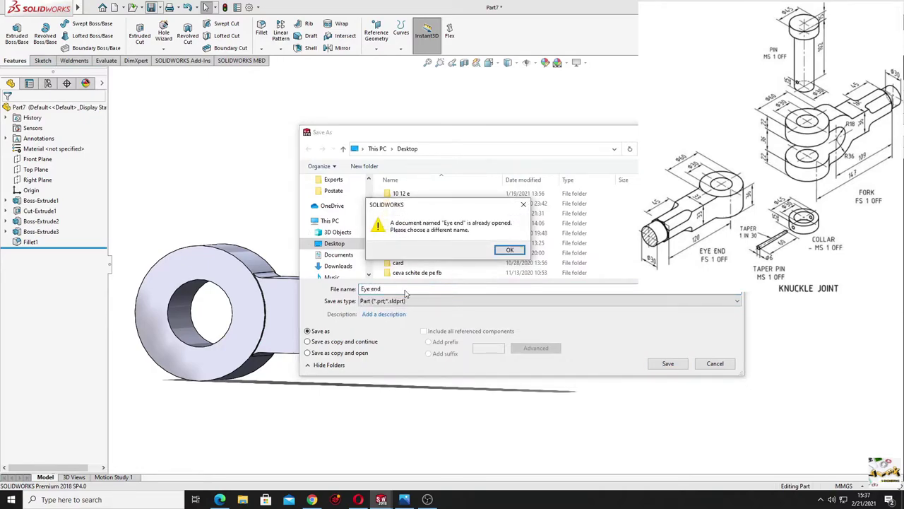
{"action": "left_click", "coordinate": [524, 205]}
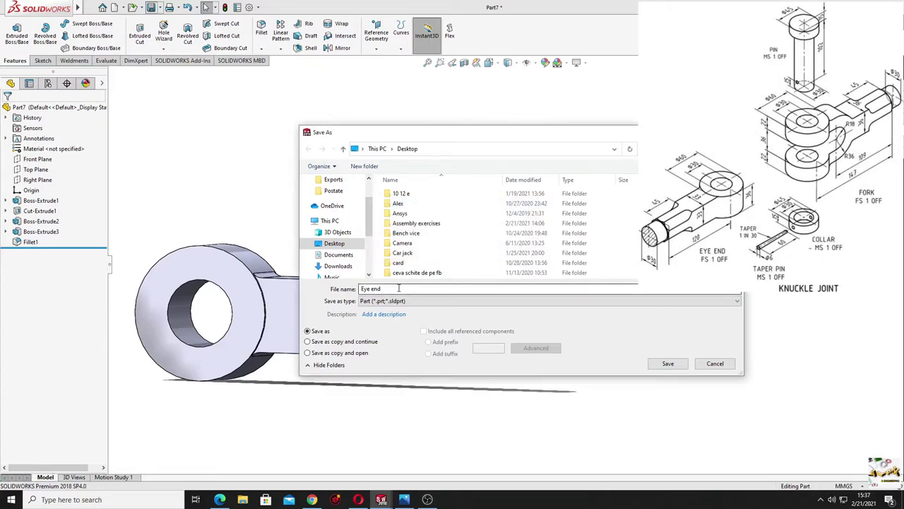
{"action": "left_click", "coordinate": [550, 288]}
{"action": "type", "text": "1"}
{"action": "key", "text": "Return"}
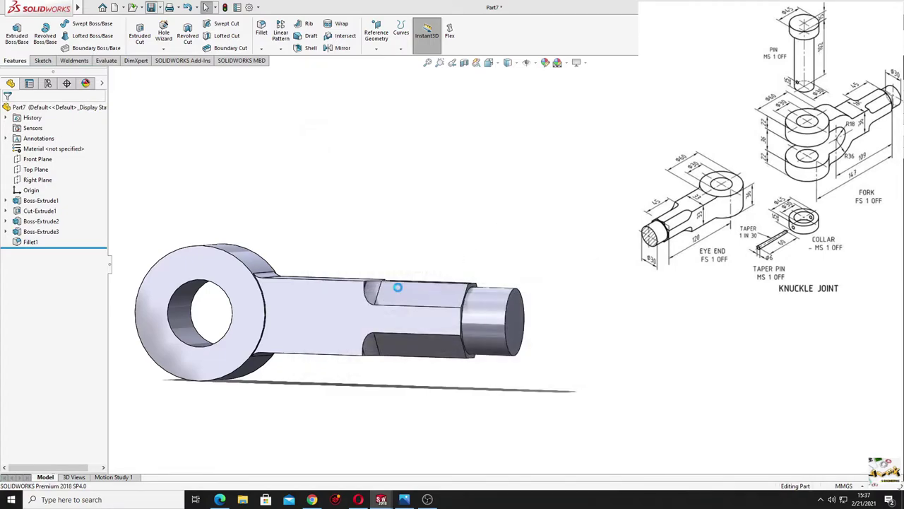
{"action": "mouse_move", "coordinate": [387, 213]}
{"action": "middle_mouse_down"}
{"action": "mouse_move", "coordinate": [341, 291]}
{"action": "mouse_move", "coordinate": [352, 242]}
{"action": "mouse_move", "coordinate": [372, 215]}
{"action": "middle_mouse_up"}
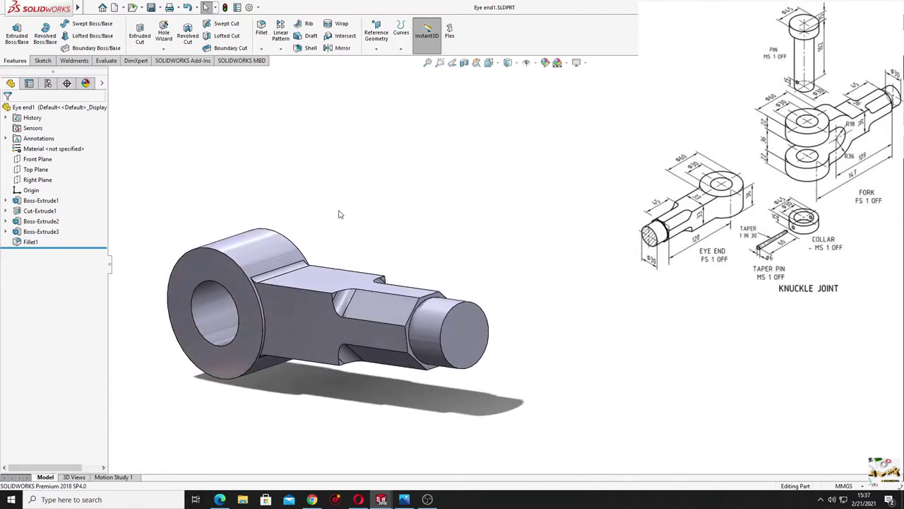
{"action": "left_click", "coordinate": [113, 8]}
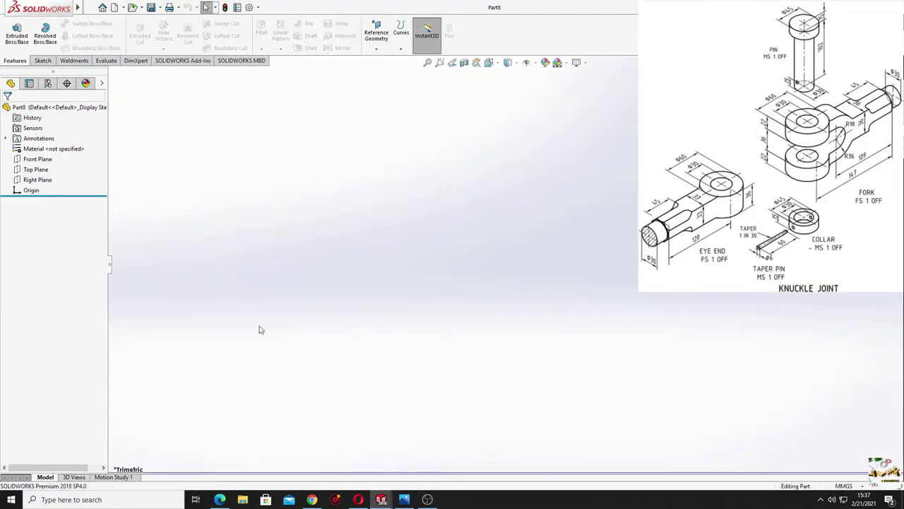
- Create the new part Part8 and move the knuckle joint reference drawing aside
{"action": "key", "text": "alt+Tab"}
{"action": "left_click_drag", "start_coordinate": [215, 129], "coordinate": [479, 119]}
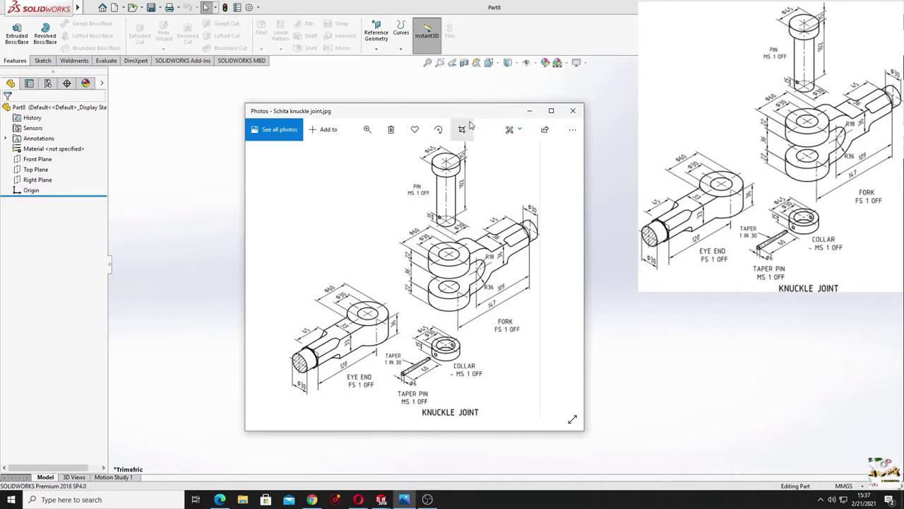
{"action": "left_click_drag", "start_coordinate": [465, 113], "coordinate": [4, 95]}
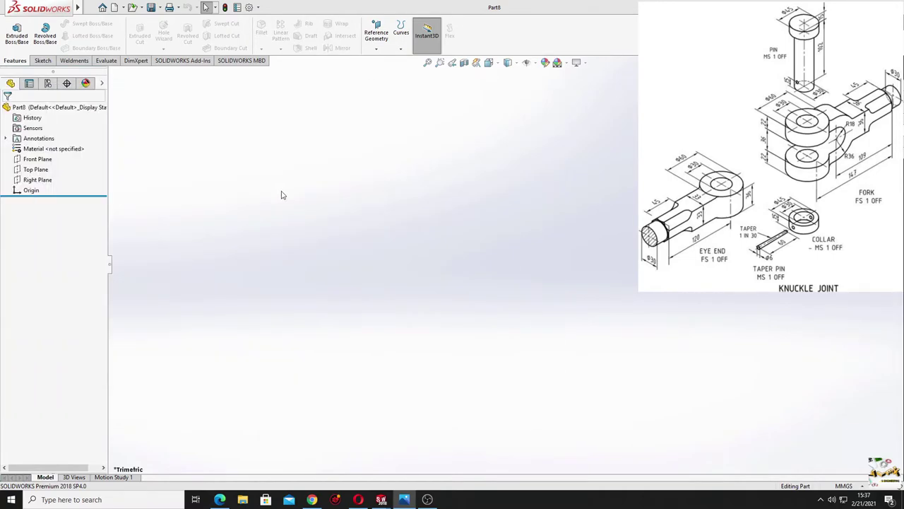
{"action": "left_click", "coordinate": [39, 159]}
- Draw the closed stepped head-and-shank outline of the pin on the Front Plane
{"action": "left_click", "coordinate": [93, 162]}
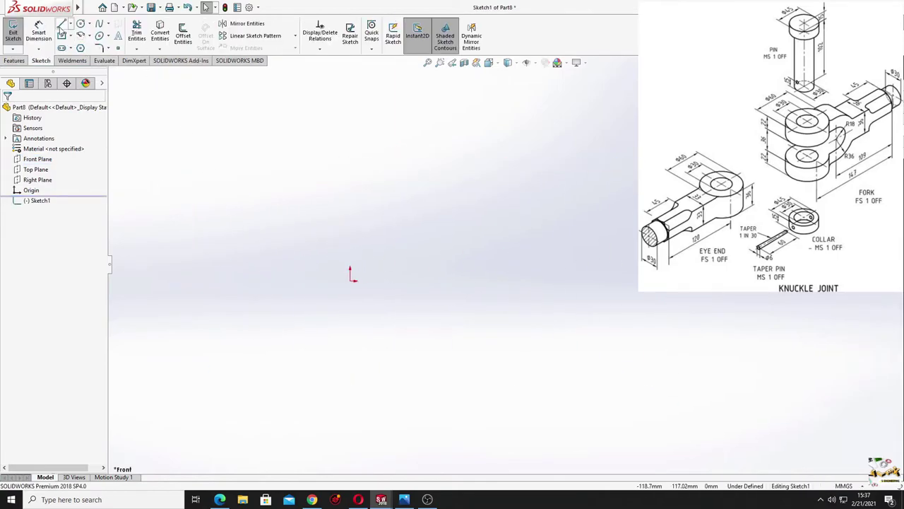
{"action": "left_click", "coordinate": [62, 23]}
{"action": "left_click", "coordinate": [349, 278]}
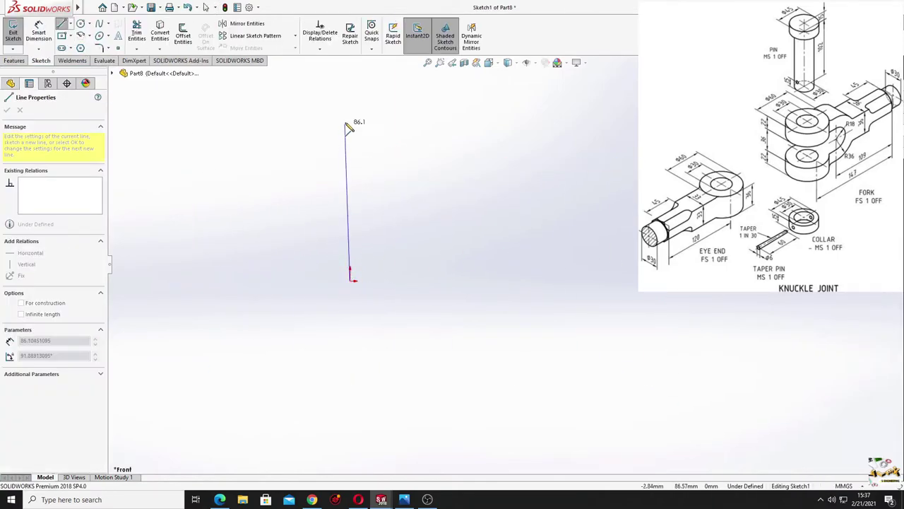
{"action": "middle_click_drag", "start_coordinate": [353, 116], "coordinate": [300, 190], "text": "ctrl"}
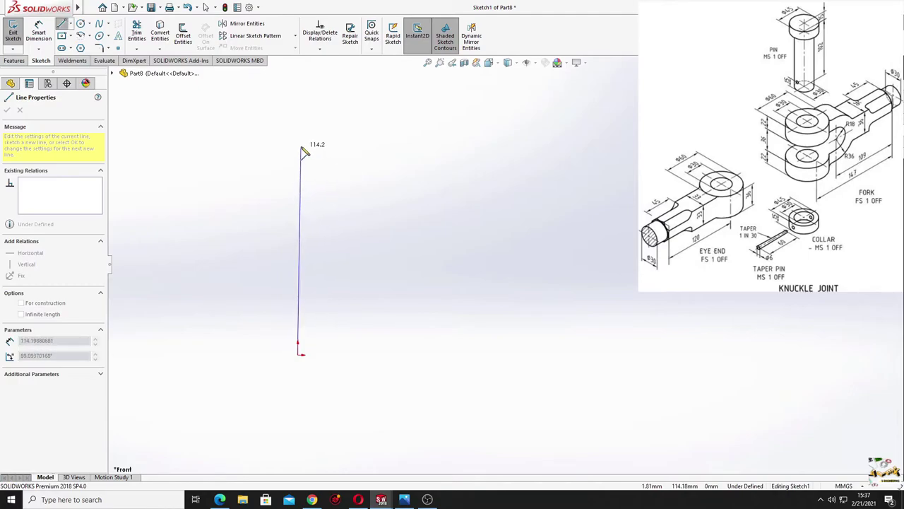
{"action": "left_click", "coordinate": [298, 142]}
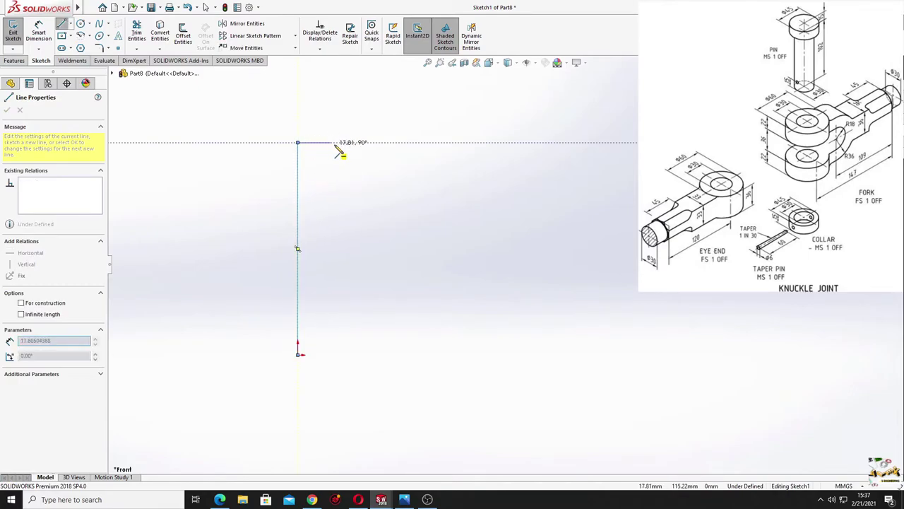
{"action": "left_click", "coordinate": [361, 142]}
{"action": "left_click", "coordinate": [361, 169]}
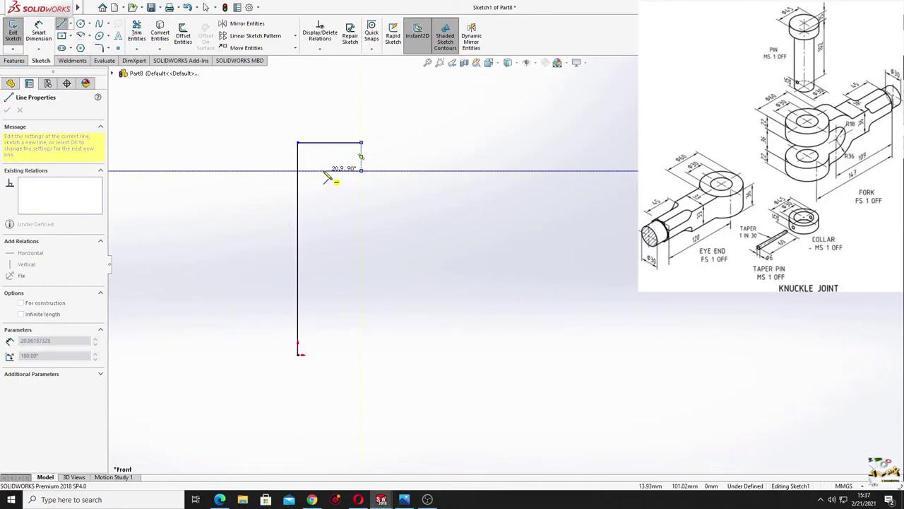
{"action": "left_click", "coordinate": [326, 169]}
{"action": "left_click", "coordinate": [325, 354]}
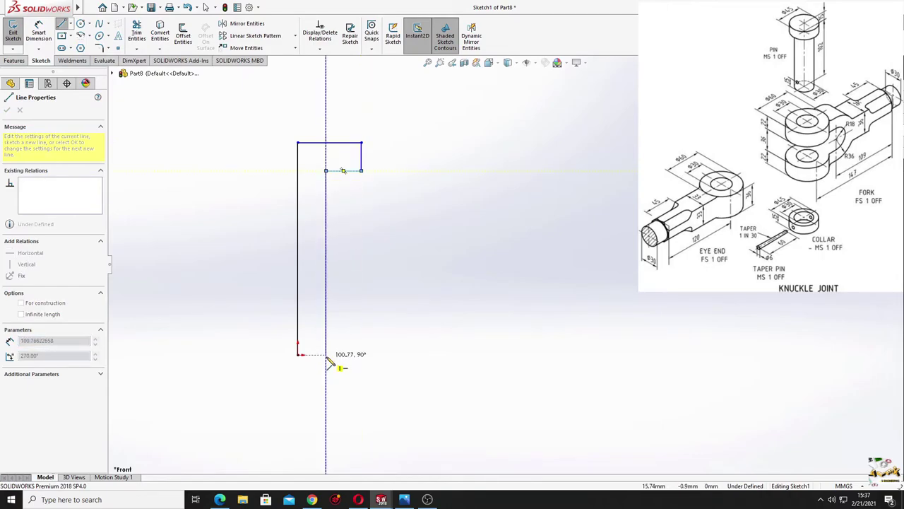
{"action": "left_click", "coordinate": [298, 354]}
{"action": "right_click", "coordinate": [384, 279]}
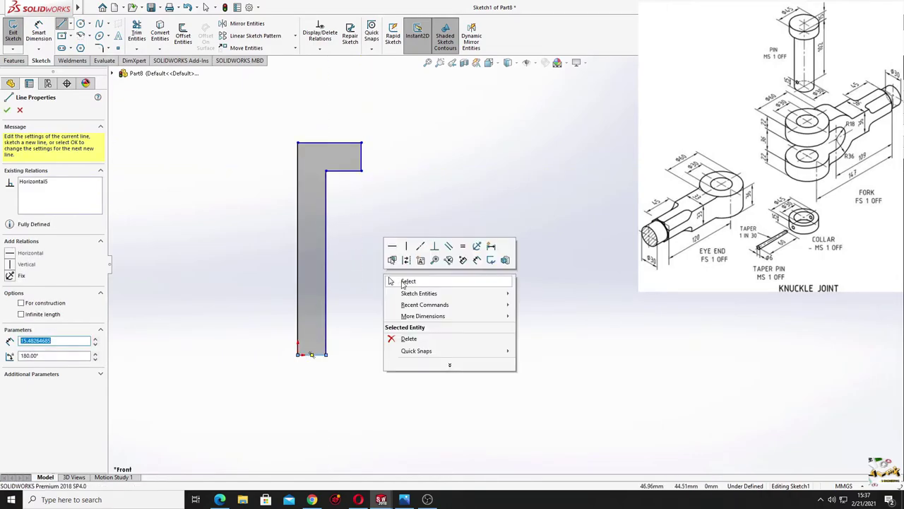
{"action": "left_click", "coordinate": [403, 282]}
{"action": "left_click", "coordinate": [39, 32]}
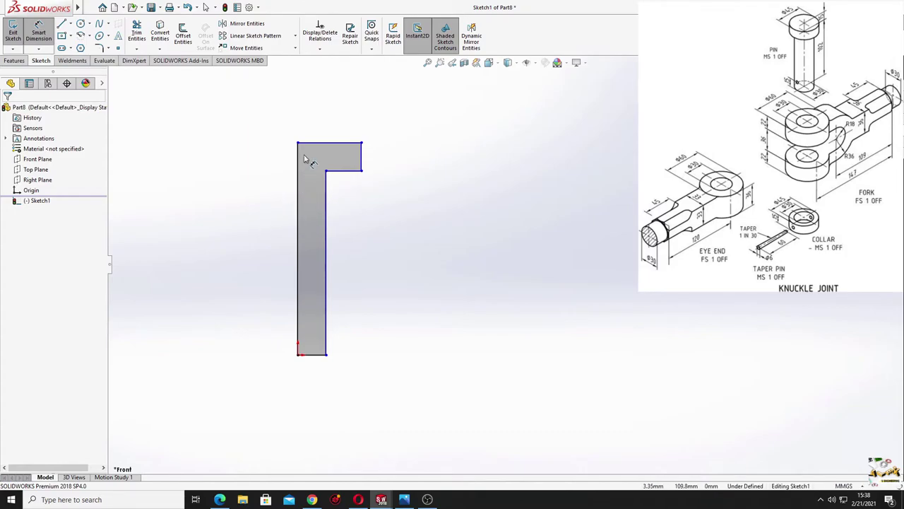
- Dimension the pin's bottom width to 15 mm and top width to 22.50 mm
{"action": "left_click", "coordinate": [315, 356]}
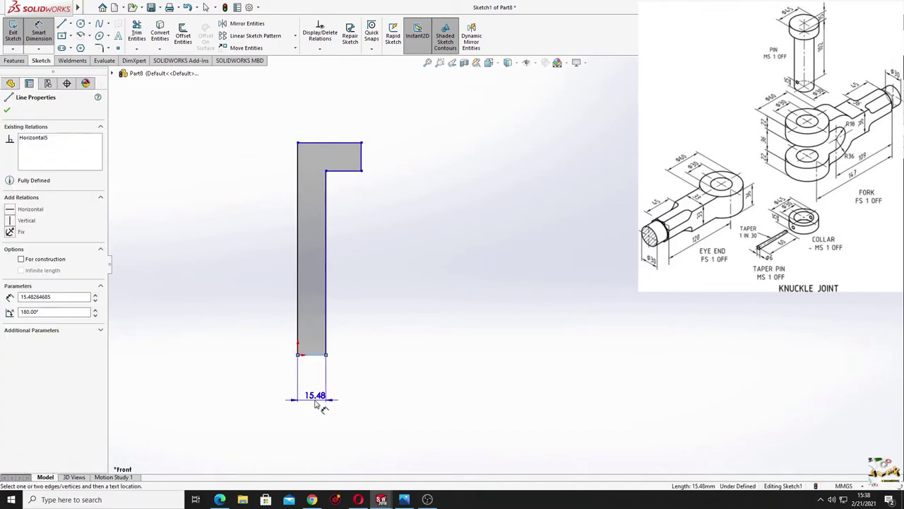
{"action": "left_click", "coordinate": [307, 409]}
{"action": "type", "text": "15"}
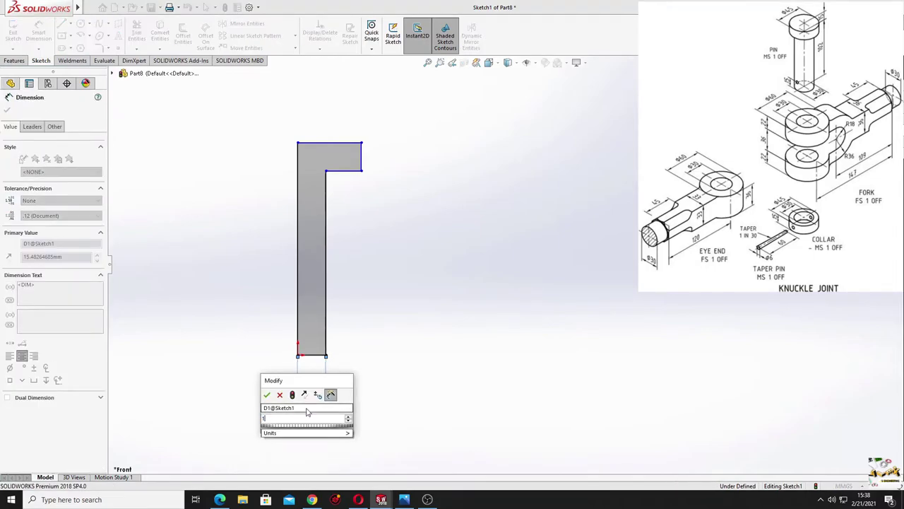
{"action": "key", "text": "Return"}
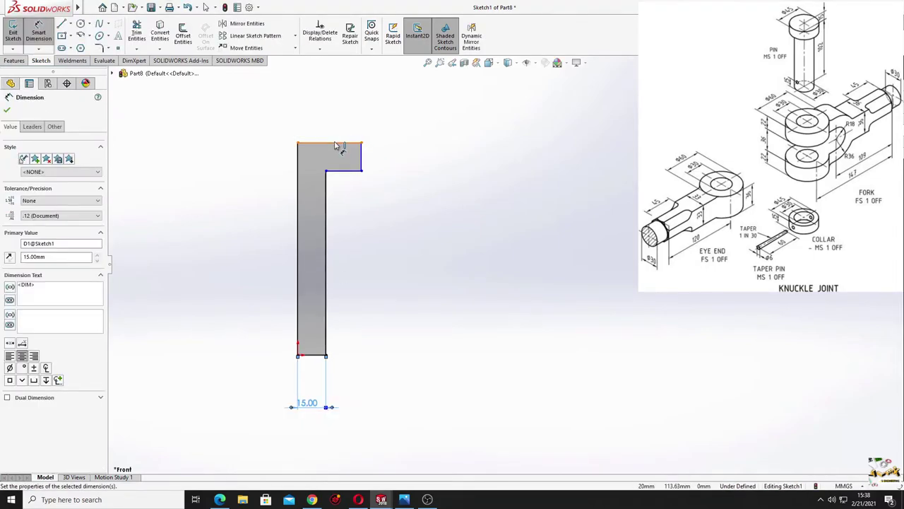
{"action": "left_click", "coordinate": [342, 143]}
{"action": "left_click", "coordinate": [330, 113]}
{"action": "type", "text": "22.5"}
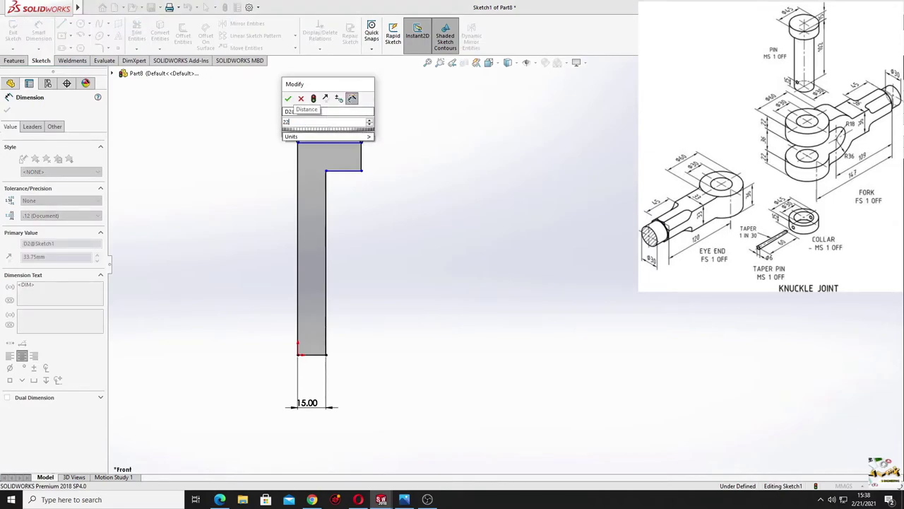
{"action": "key", "text": "Return"}
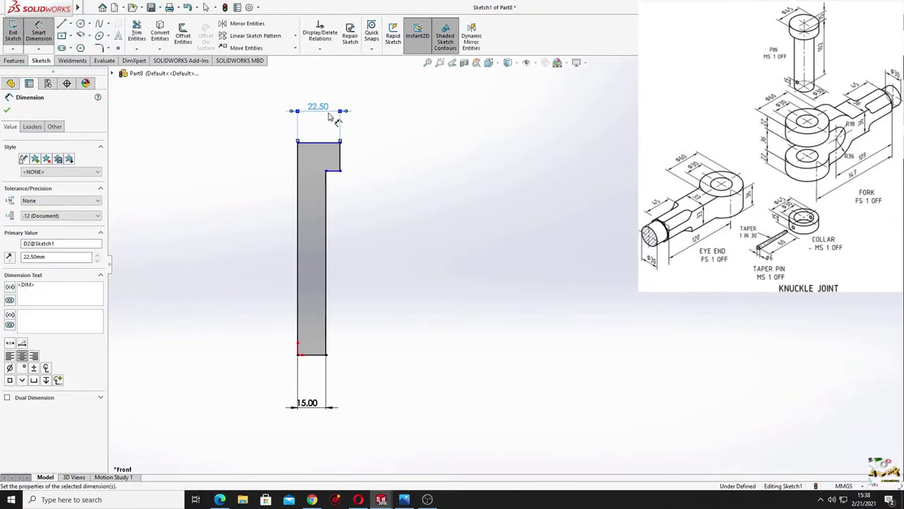
- Dimension the shank length to 102 mm and the head height to 15 mm
{"action": "left_click", "coordinate": [328, 219]}
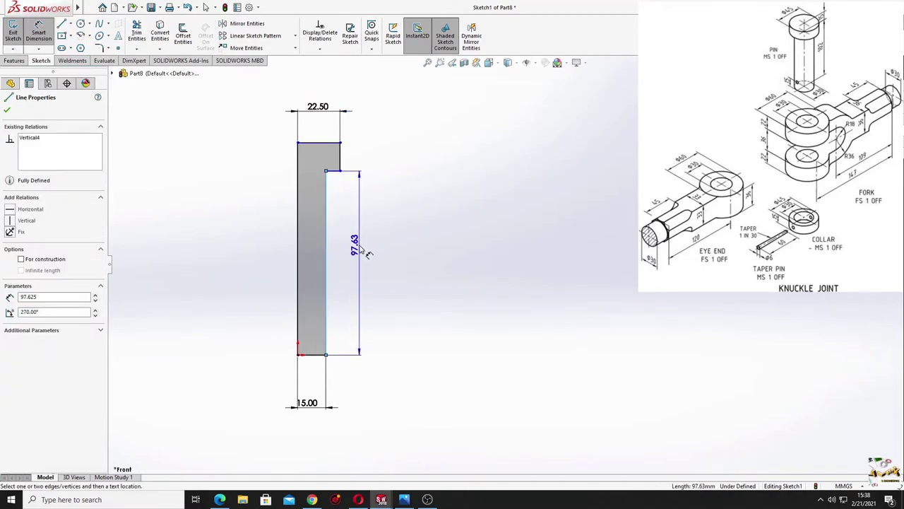
{"action": "left_click", "coordinate": [360, 245]}
{"action": "type", "text": "102"}
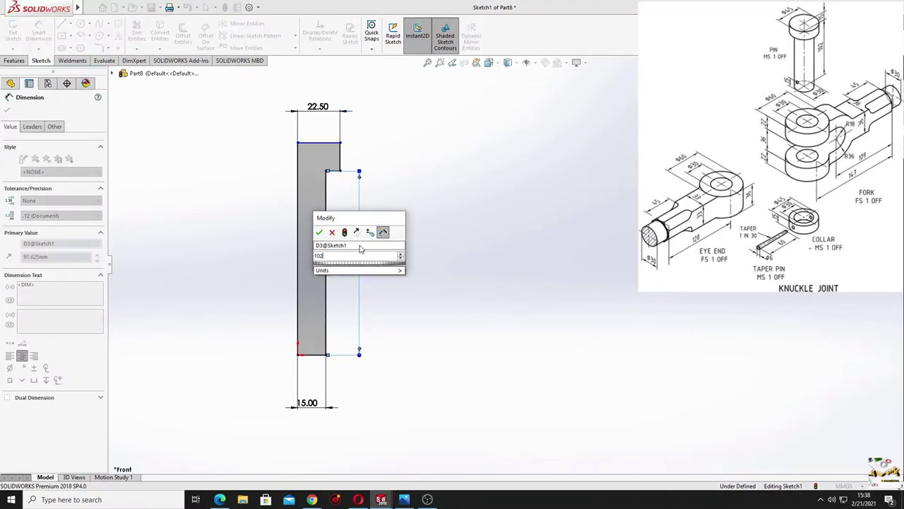
{"action": "key", "text": "Return"}
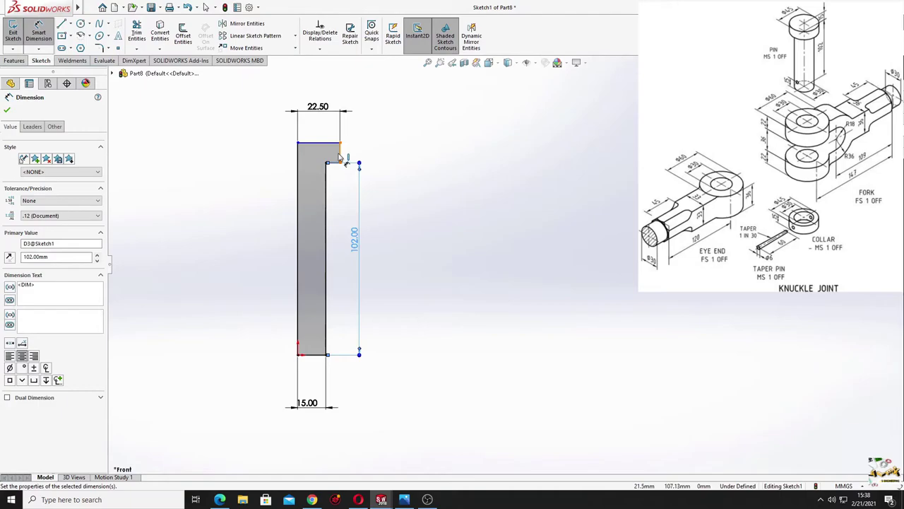
{"action": "left_click", "coordinate": [340, 154]}
{"action": "left_click", "coordinate": [377, 156]}
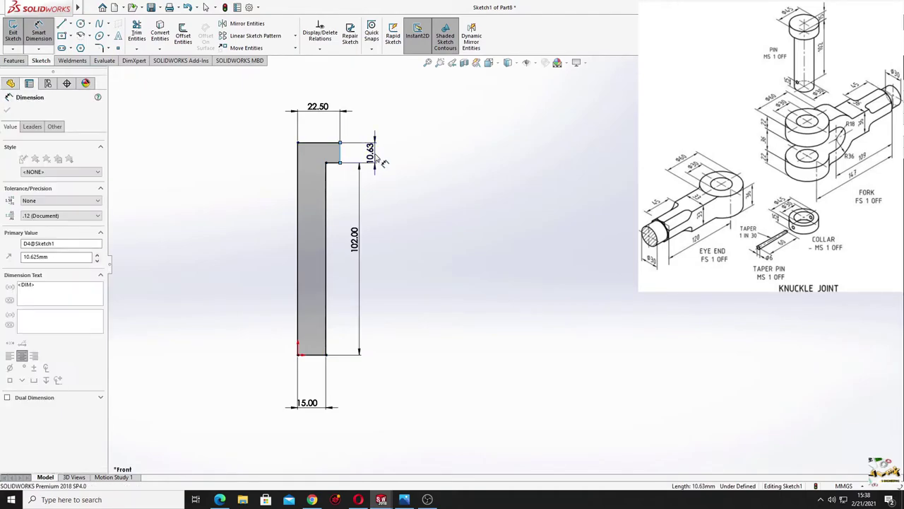
{"action": "type", "text": "15"}
{"action": "key", "text": "Return"}
{"action": "right_click", "coordinate": [422, 178]}
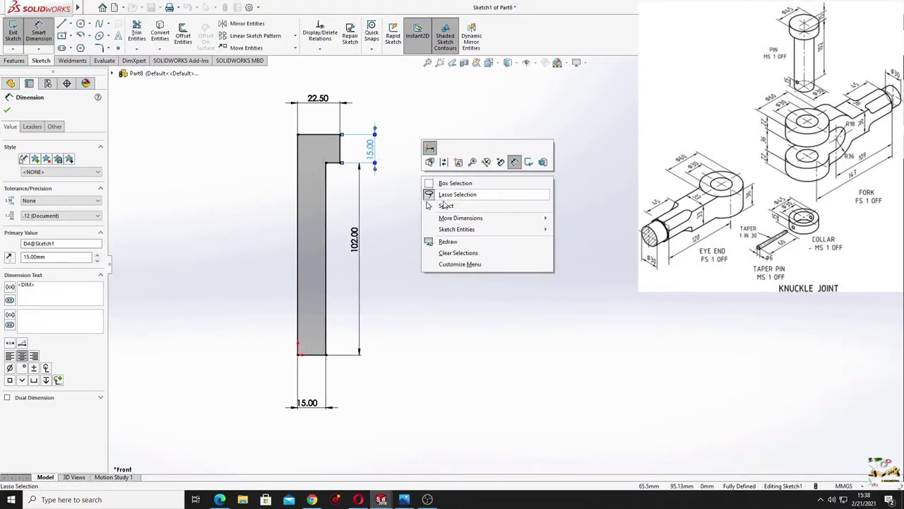
{"action": "left_click", "coordinate": [446, 205]}
{"action": "left_click", "coordinate": [14, 60]}
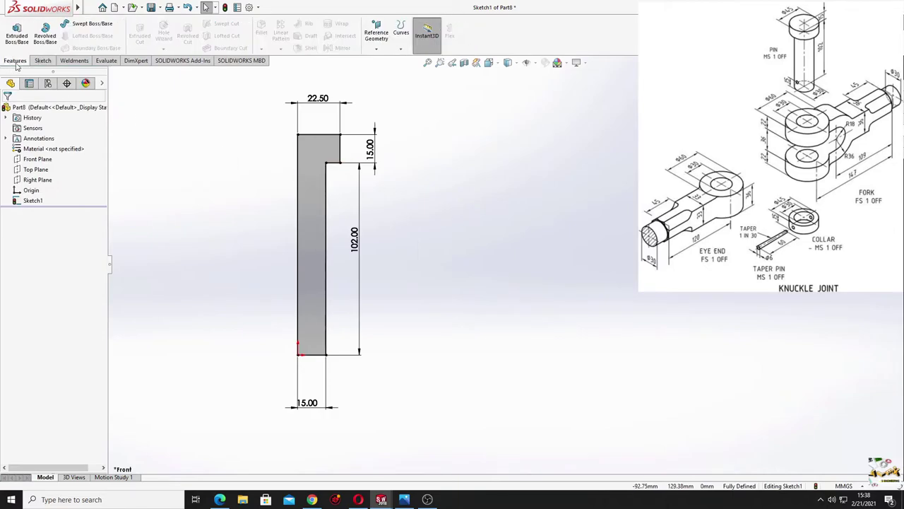
- Revolve the profile 360° about its left edge into the solid headed pin
{"action": "left_click", "coordinate": [45, 36]}
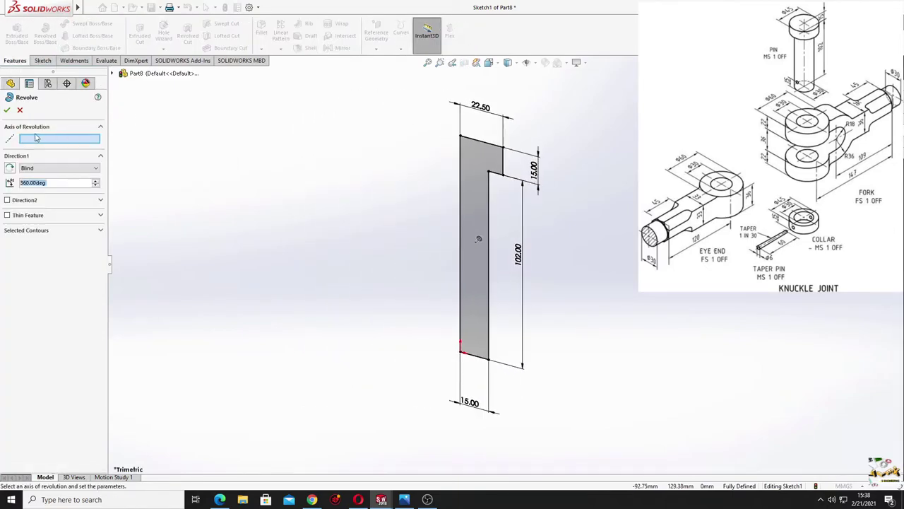
{"action": "left_click", "coordinate": [461, 221]}
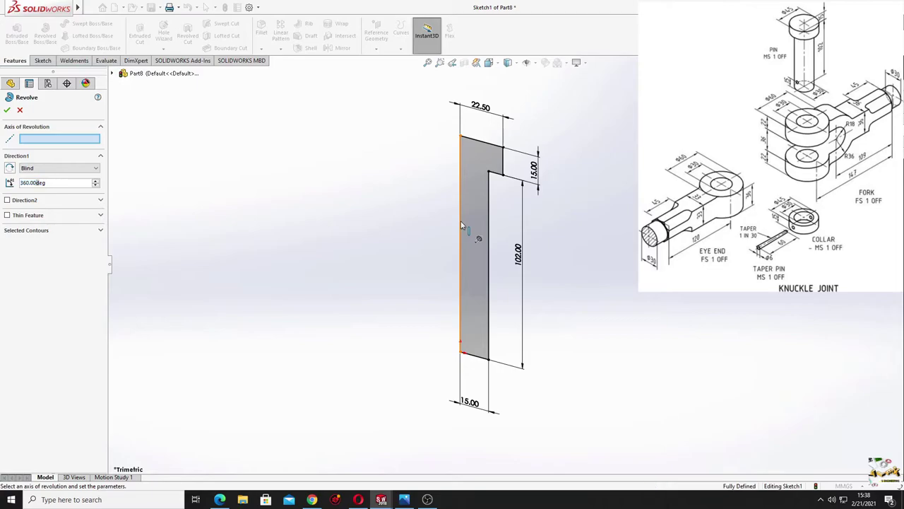
{"action": "left_click", "coordinate": [7, 111]}
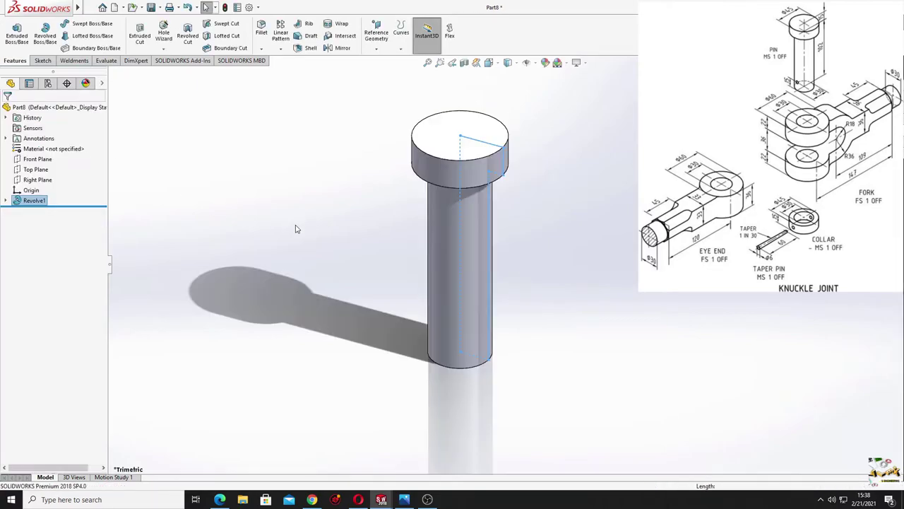
{"action": "middle_click_drag", "start_coordinate": [274, 322], "coordinate": [452, 265]}
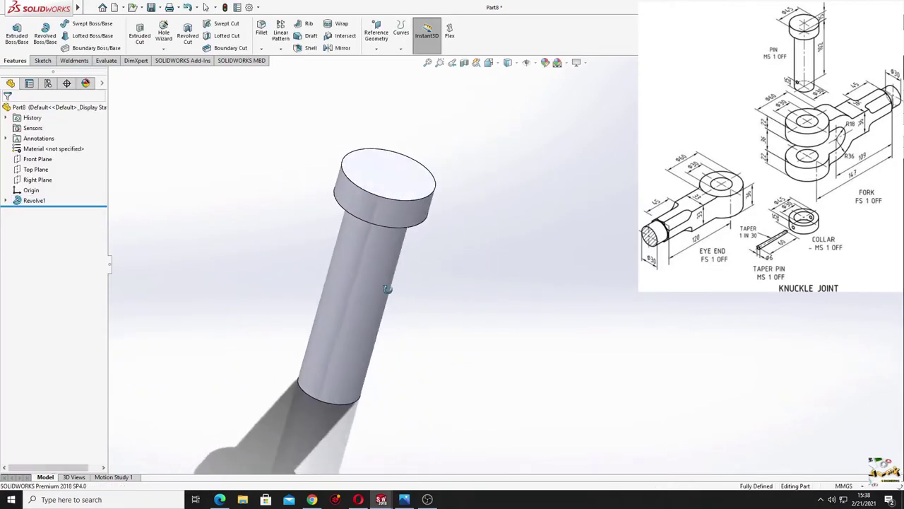
- Apply the Plain White scene and orient the pin upright
{"action": "left_click", "coordinate": [577, 62]}
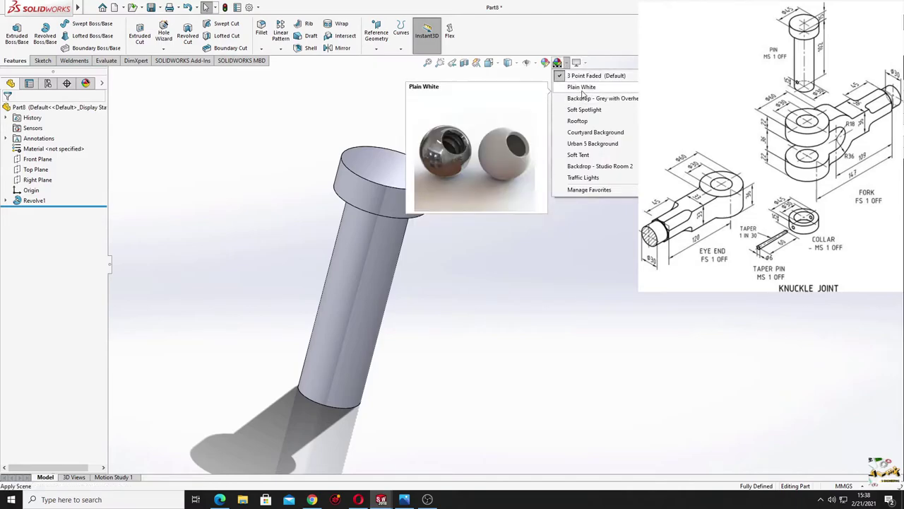
{"action": "left_click", "coordinate": [593, 141]}
{"action": "middle_click_drag", "start_coordinate": [263, 283], "coordinate": [188, 282]}
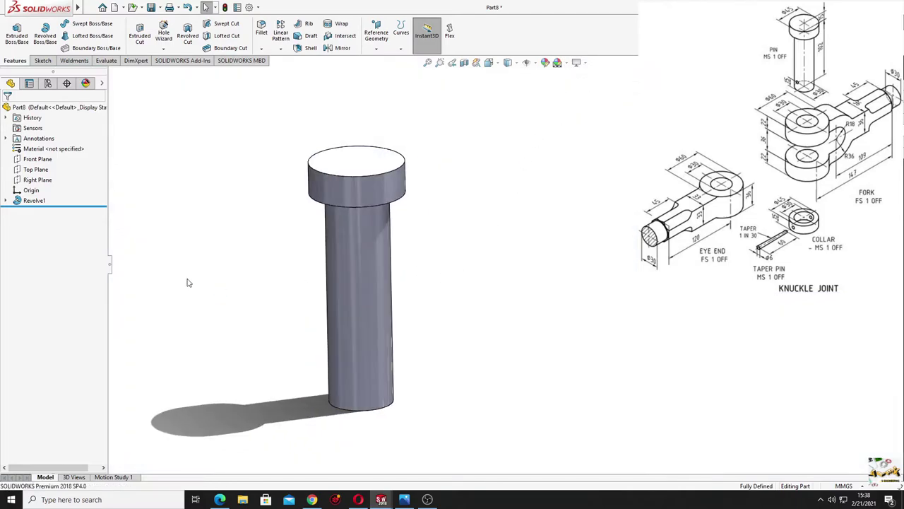
{"action": "left_click", "coordinate": [51, 181]}
- Start a Right Plane sketch and draw a circle near the pin's bottom end
{"action": "left_click", "coordinate": [59, 169]}
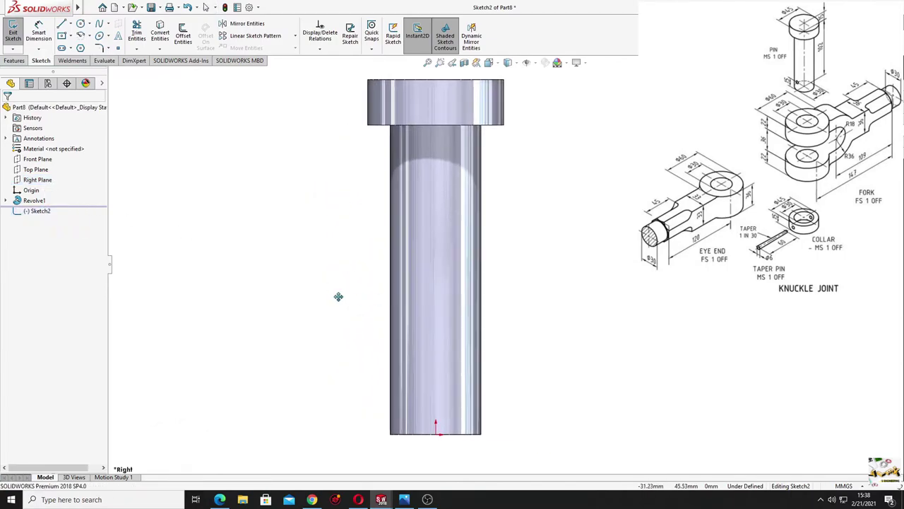
{"action": "middle_click_drag", "start_coordinate": [338, 296], "coordinate": [208, 282], "text": "ctrl"}
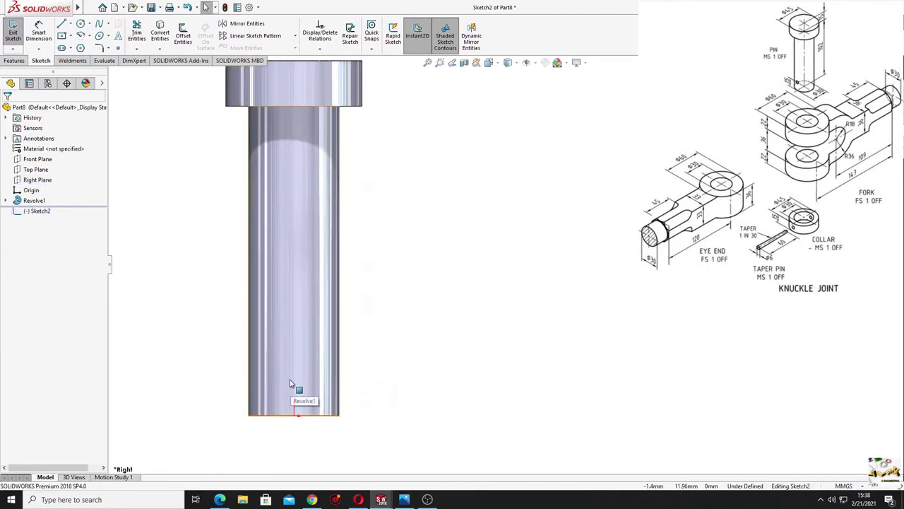
{"action": "left_click", "coordinate": [81, 25]}
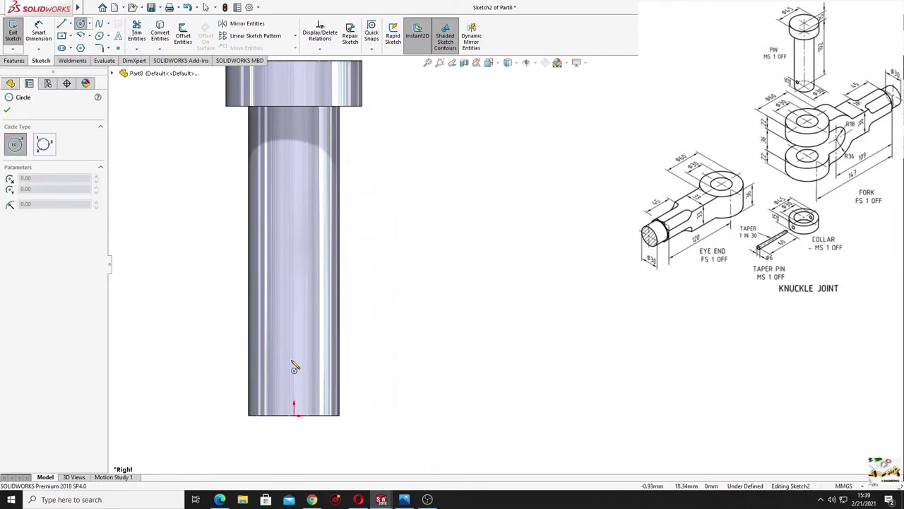
{"action": "left_click", "coordinate": [294, 365]}
{"action": "left_click", "coordinate": [316, 365]}
{"action": "key", "text": "Escape"}
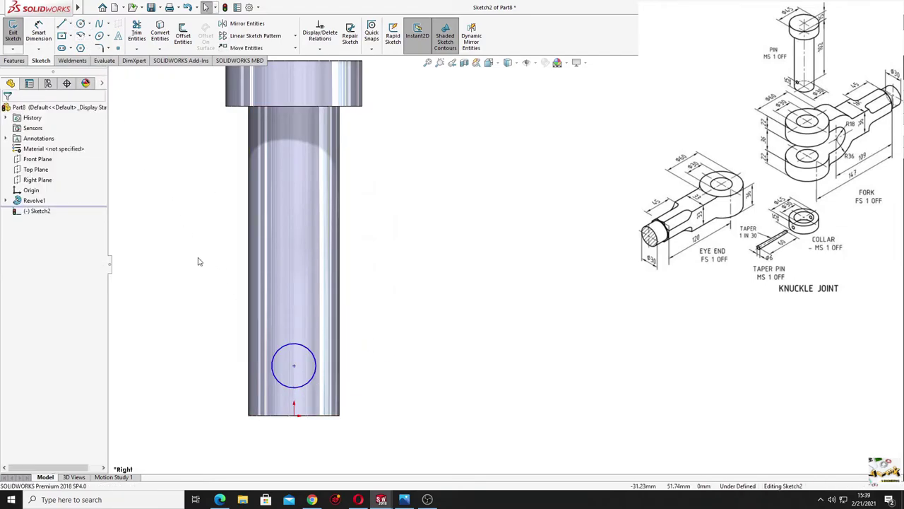
- Make the circle centre vertical with the origin, nudging the centre after two failed attempts
{"action": "left_click", "coordinate": [294, 365]}
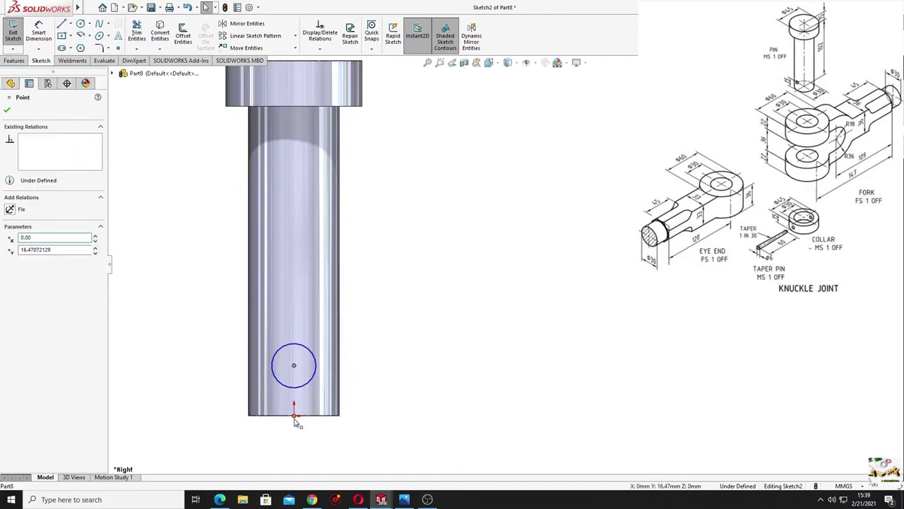
{"action": "left_click", "coordinate": [294, 416], "text": "ctrl"}
{"action": "left_click", "coordinate": [340, 380]}
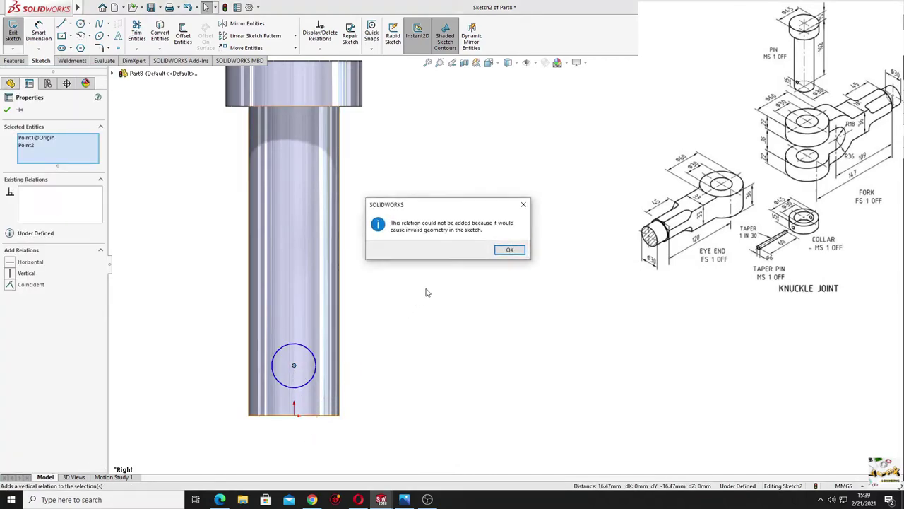
{"action": "left_click", "coordinate": [499, 252]}
{"action": "left_click", "coordinate": [294, 365]}
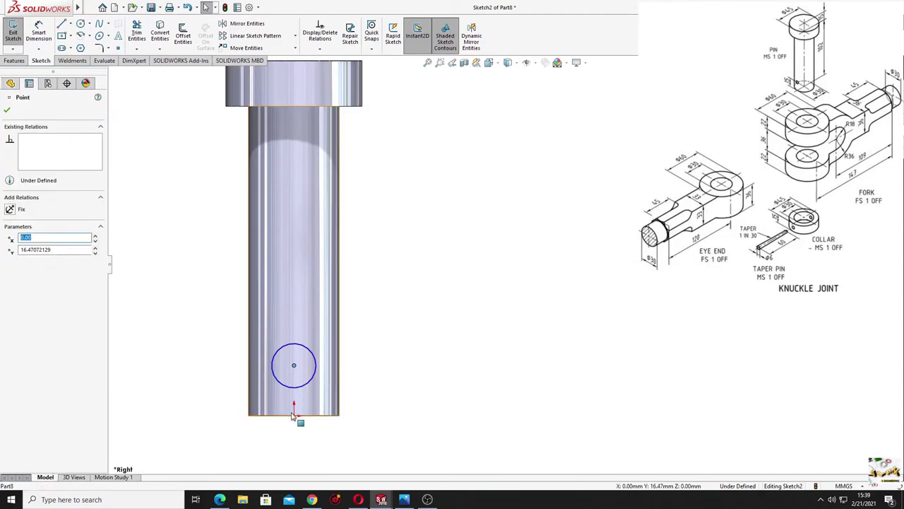
{"action": "left_click", "coordinate": [293, 416], "text": "ctrl"}
{"action": "left_click", "coordinate": [340, 381]}
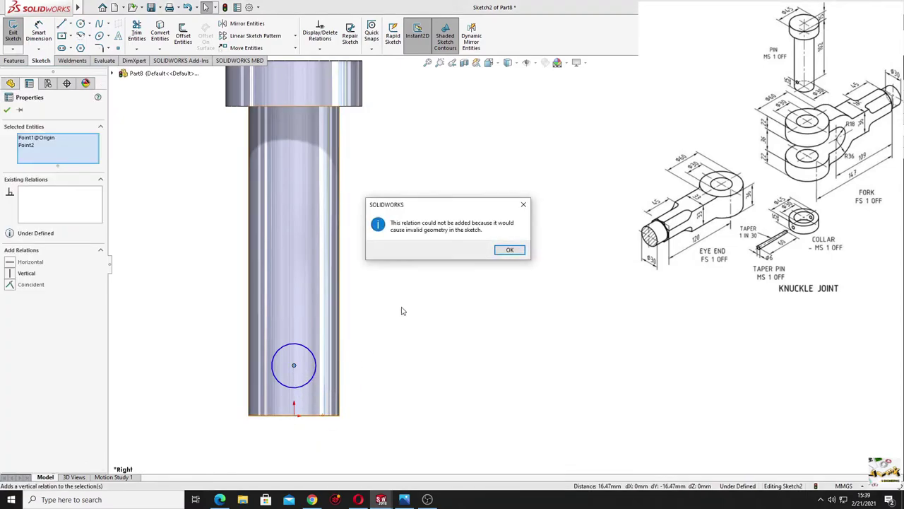
{"action": "left_click", "coordinate": [510, 251]}
{"action": "left_click_drag", "start_coordinate": [293, 365], "coordinate": [303, 363]}
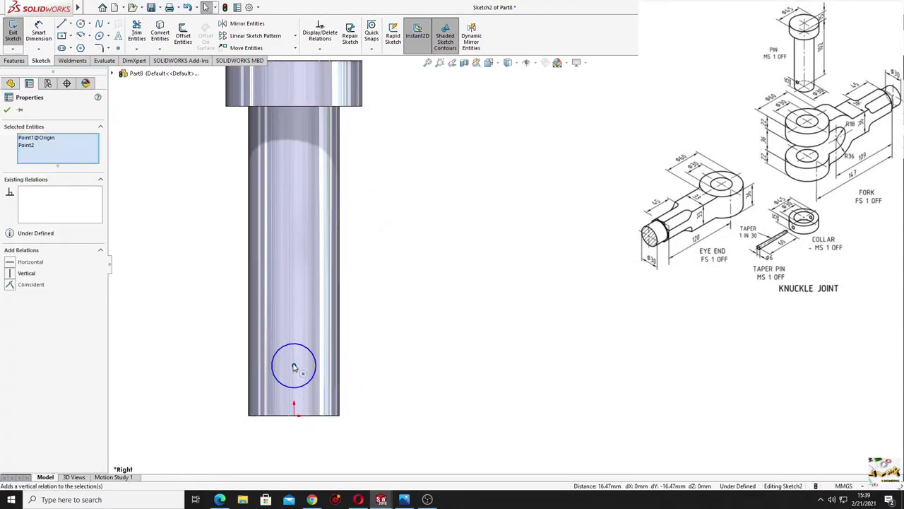
{"action": "key", "text": "Escape"}
{"action": "left_click", "coordinate": [303, 363]}
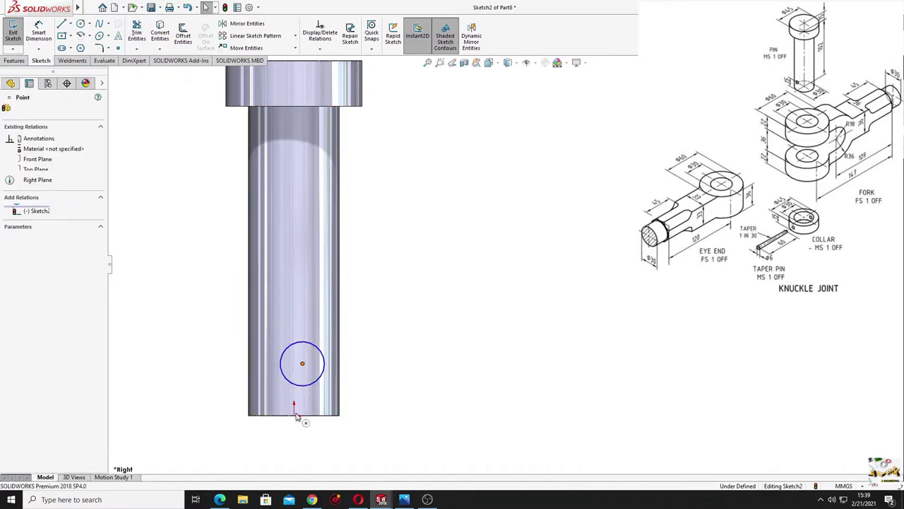
{"action": "left_click", "coordinate": [294, 415], "text": "ctrl"}
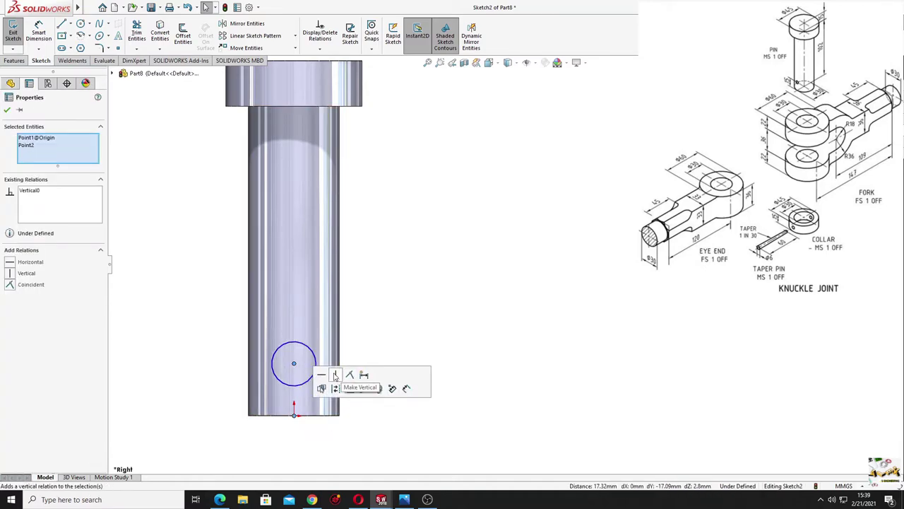
{"action": "left_click", "coordinate": [398, 305]}
- Dimension the circle to Ø6 and its centre 15 mm above the origin
{"action": "left_click", "coordinate": [48, 33]}
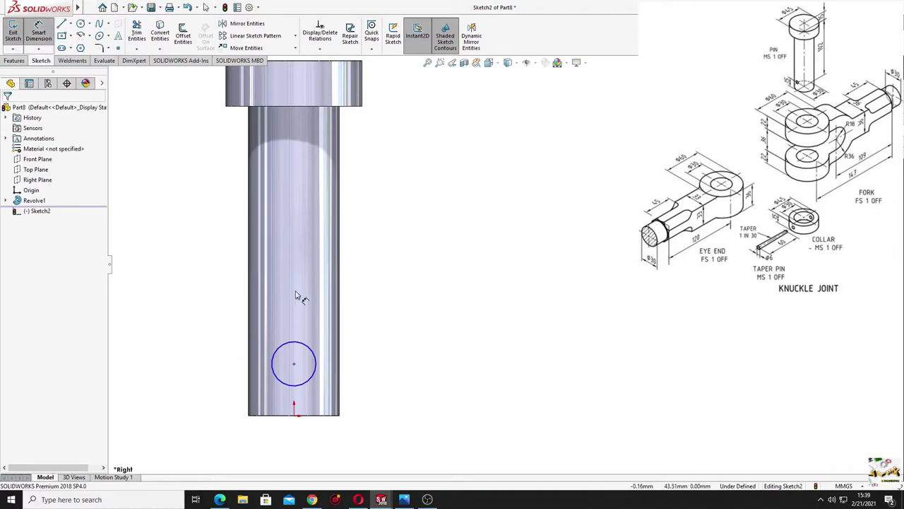
{"action": "left_click", "coordinate": [309, 352]}
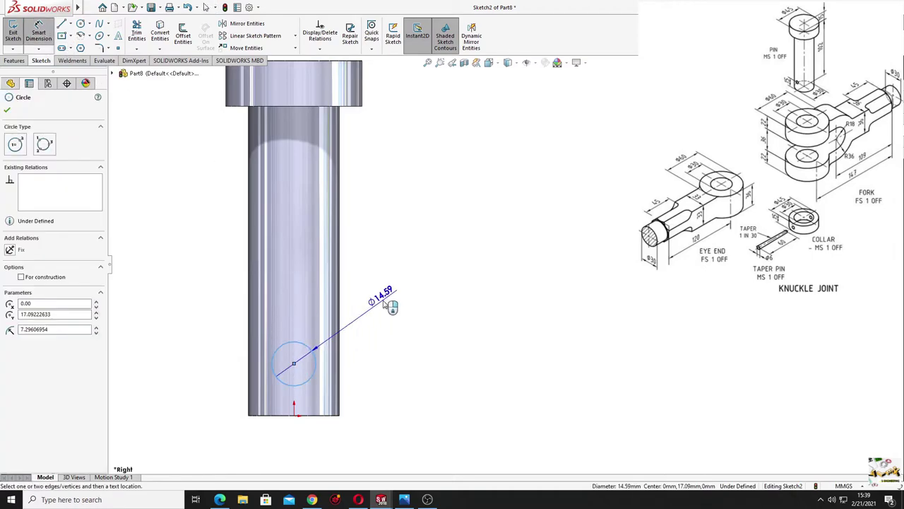
{"action": "left_click", "coordinate": [391, 308]}
{"action": "type", "text": "6"}
{"action": "key", "text": "Return"}
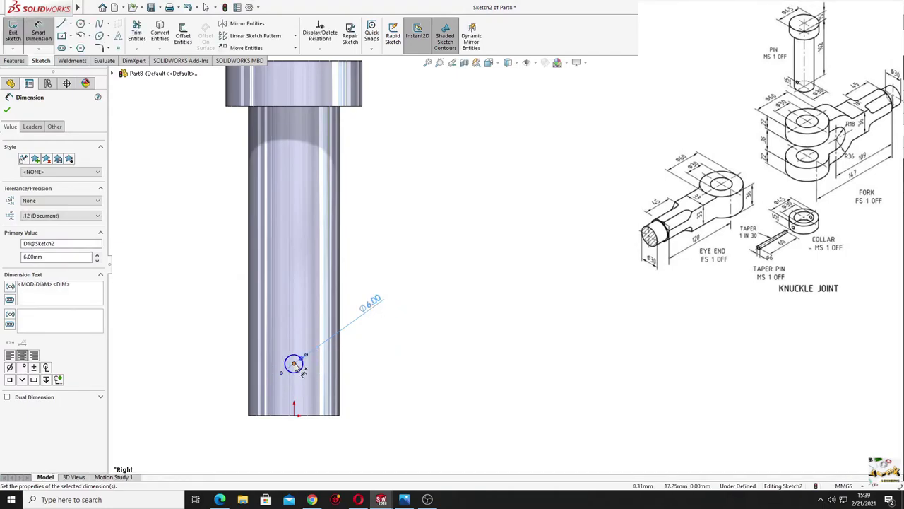
{"action": "left_click", "coordinate": [293, 363]}
{"action": "left_click", "coordinate": [296, 416]}
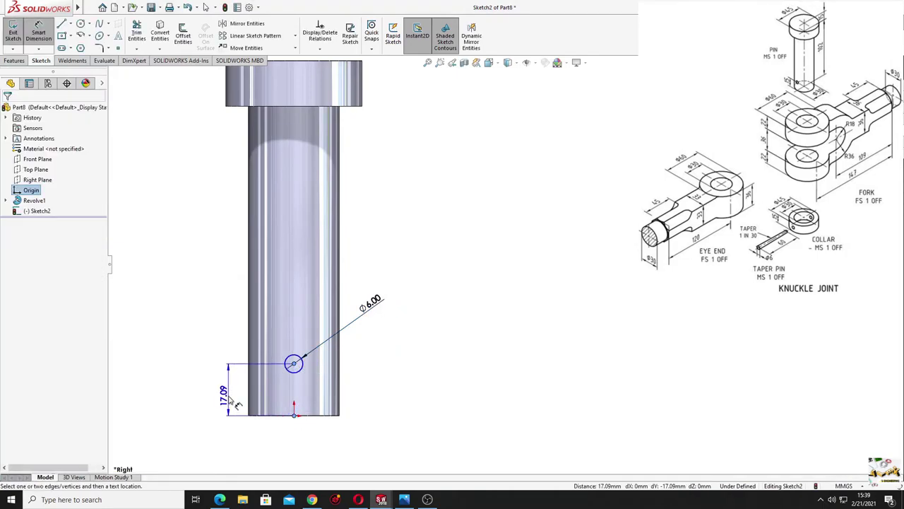
{"action": "left_click", "coordinate": [233, 401]}
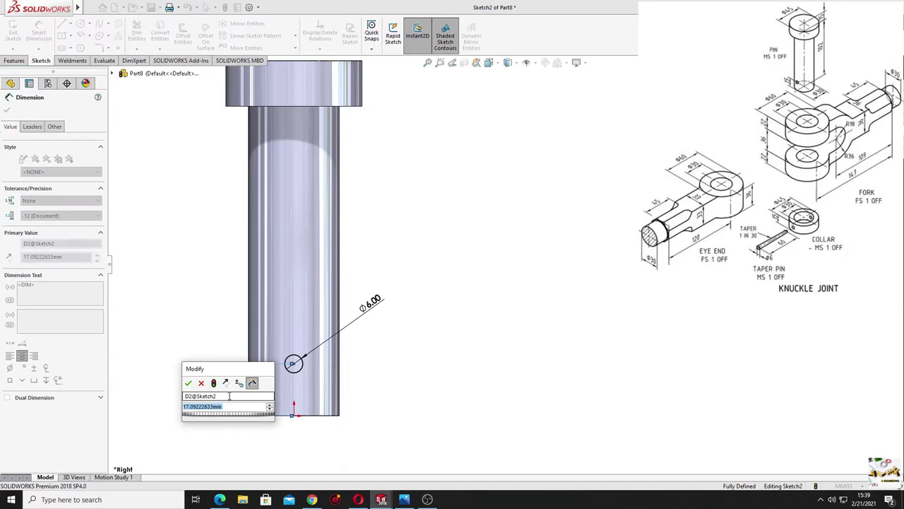
{"action": "type", "text": "15"}
{"action": "key", "text": "Return"}
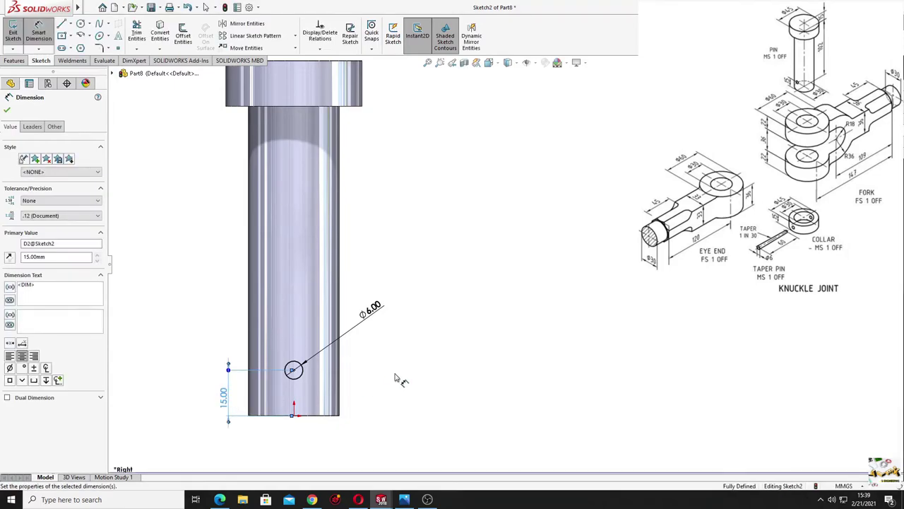
{"action": "right_click", "coordinate": [396, 378]}
{"action": "left_click", "coordinate": [424, 401]}
- Extruded-cut the Ø6 circle with Through All - Both, creating Cut-Extrude1 in the pin
{"action": "left_click", "coordinate": [19, 63]}
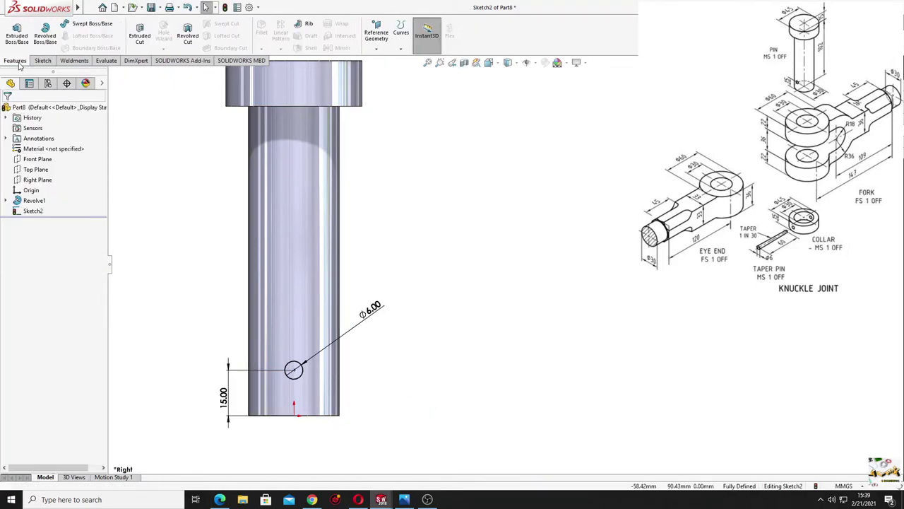
{"action": "left_click", "coordinate": [139, 30]}
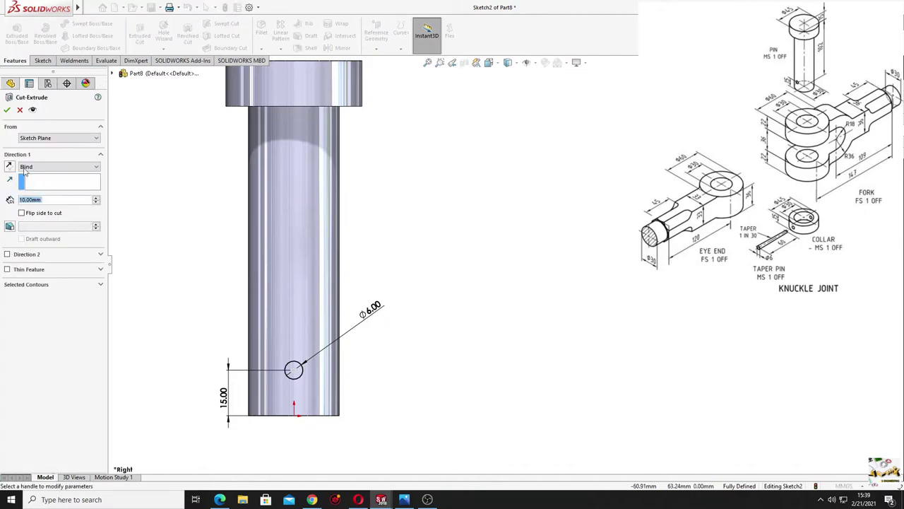
{"action": "left_click", "coordinate": [38, 168]}
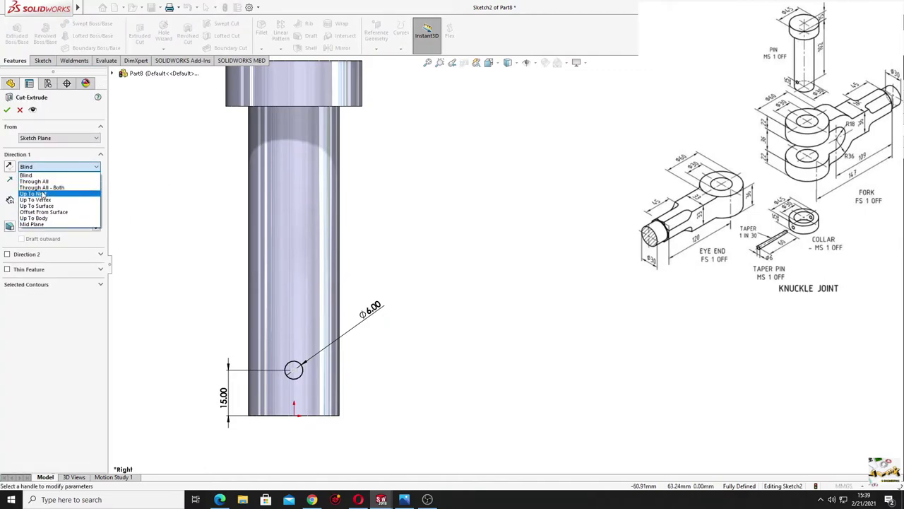
{"action": "left_click", "coordinate": [44, 188]}
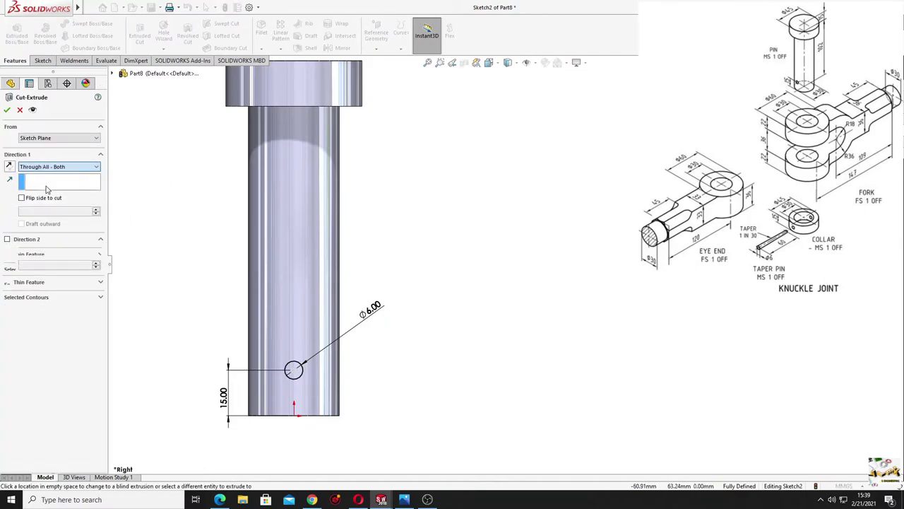
{"action": "left_click", "coordinate": [7, 111]}
{"action": "mouse_move", "coordinate": [218, 329]}
{"action": "middle_mouse_down"}
{"action": "mouse_move", "coordinate": [363, 344]}
{"action": "mouse_move", "coordinate": [434, 323]}
{"action": "mouse_move", "coordinate": [434, 429]}
{"action": "middle_mouse_up"}
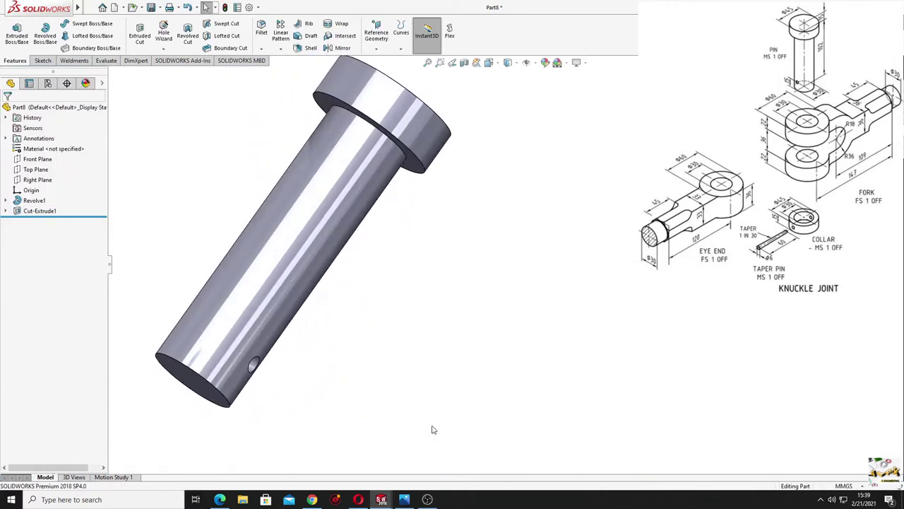
- Save the pin as Pin1.SLDPRT and create a new blank part
{"action": "left_click", "coordinate": [152, 12]}
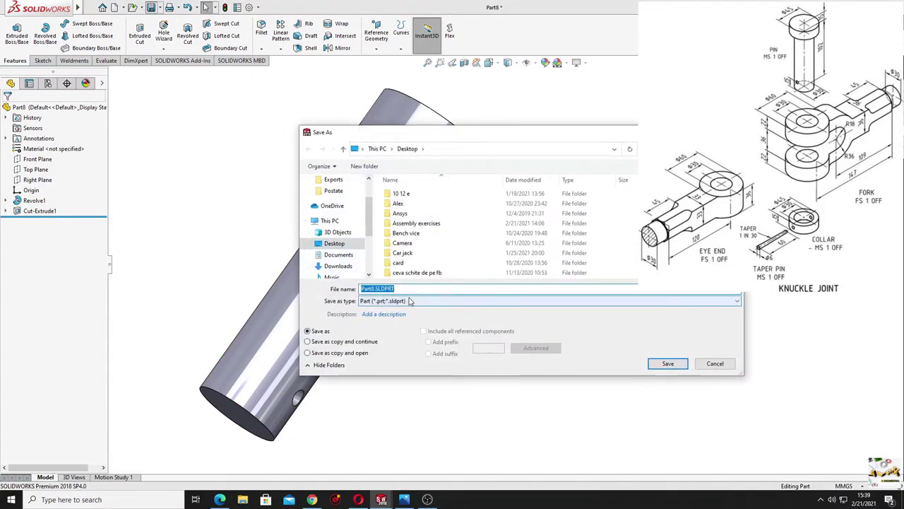
{"action": "type", "text": "Pin"}
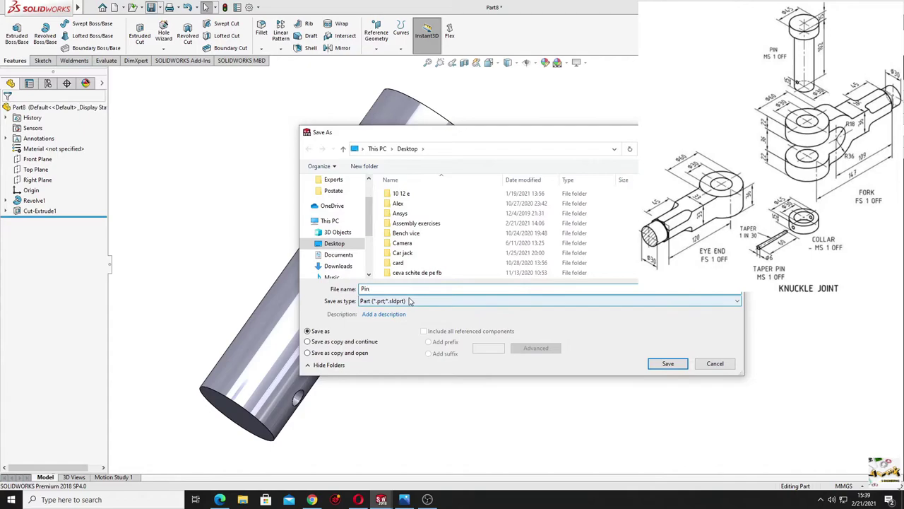
{"action": "key", "text": "Return"}
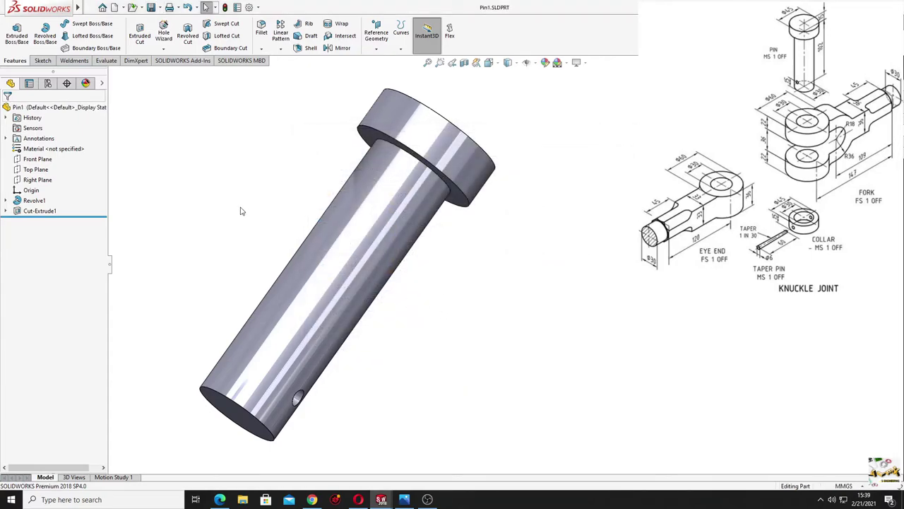
{"action": "left_click", "coordinate": [121, 7]}
{"action": "left_click", "coordinate": [369, 364]}
- Sketch two concentric circles centred on the origin on the Top Plane
{"action": "left_click", "coordinate": [38, 169]}
{"action": "left_click", "coordinate": [56, 161]}
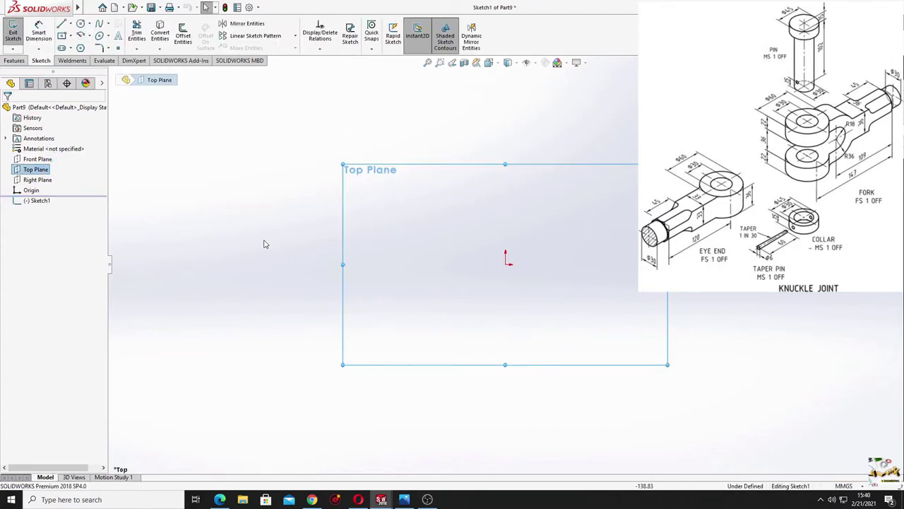
{"action": "middle_click_drag", "start_coordinate": [415, 273], "coordinate": [261, 334], "text": "ctrl"}
{"action": "left_click", "coordinate": [81, 24]}
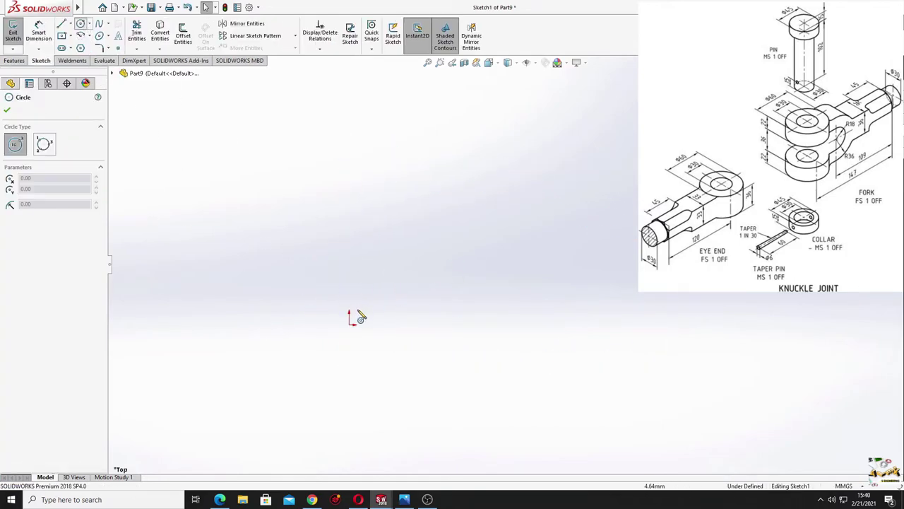
{"action": "left_click", "coordinate": [349, 324]}
{"action": "left_click", "coordinate": [410, 357]}
{"action": "left_click", "coordinate": [349, 323]}
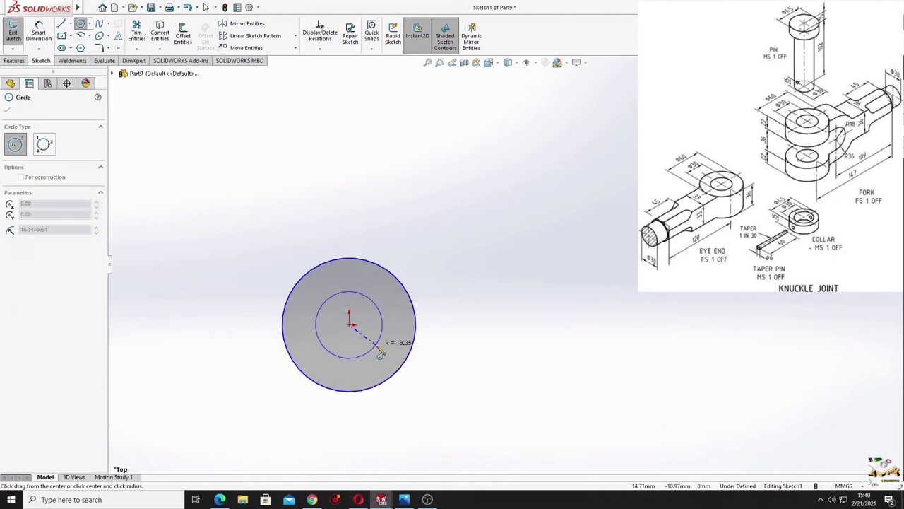
{"action": "left_click", "coordinate": [376, 349]}
{"action": "key", "text": "Escape"}
{"action": "middle_click_drag", "start_coordinate": [438, 259], "coordinate": [411, 185], "text": "ctrl"}
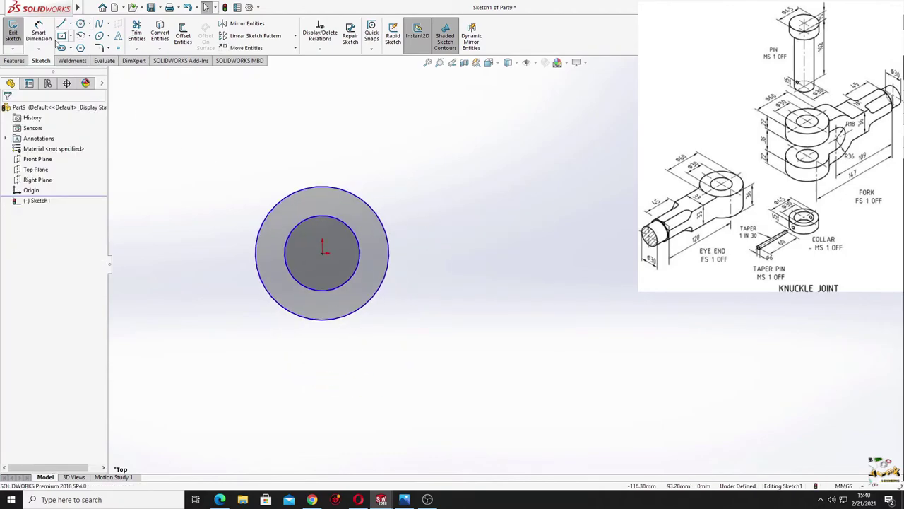
- Dimension the outer circle to Ø45 and the inner circle to Ø30
{"action": "left_click", "coordinate": [44, 34]}
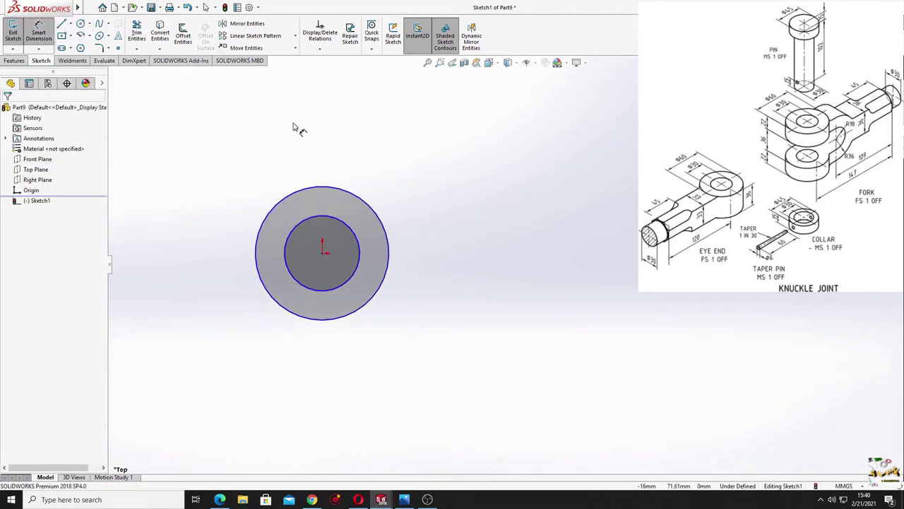
{"action": "left_click", "coordinate": [364, 201]}
{"action": "left_click", "coordinate": [397, 164]}
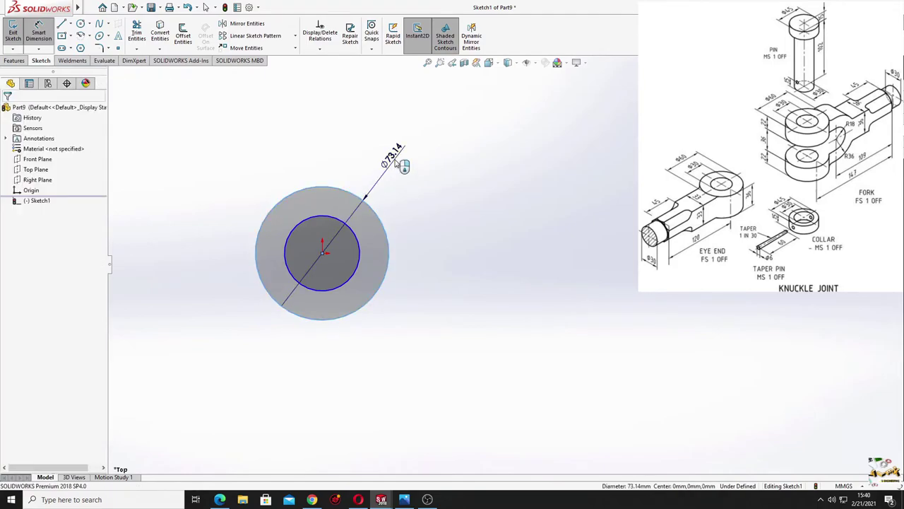
{"action": "type", "text": "45"}
{"action": "key", "text": "Return"}
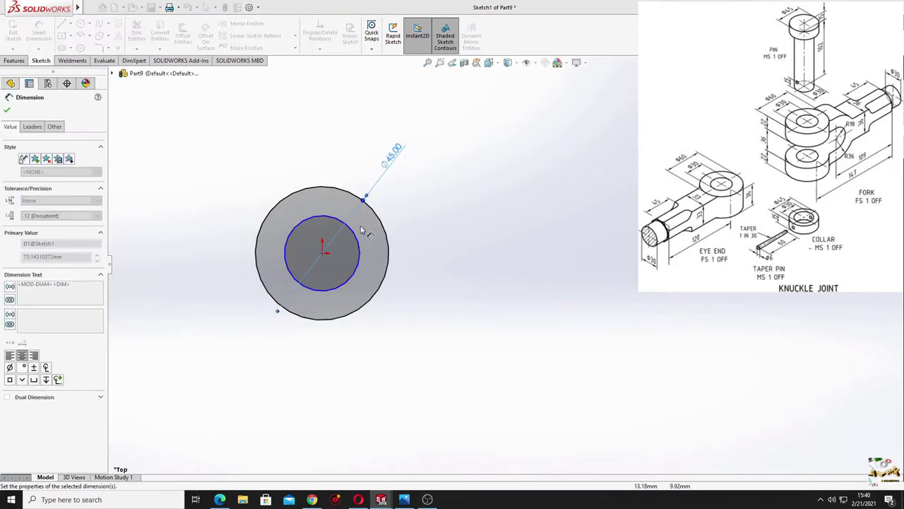
{"action": "left_click", "coordinate": [356, 235]}
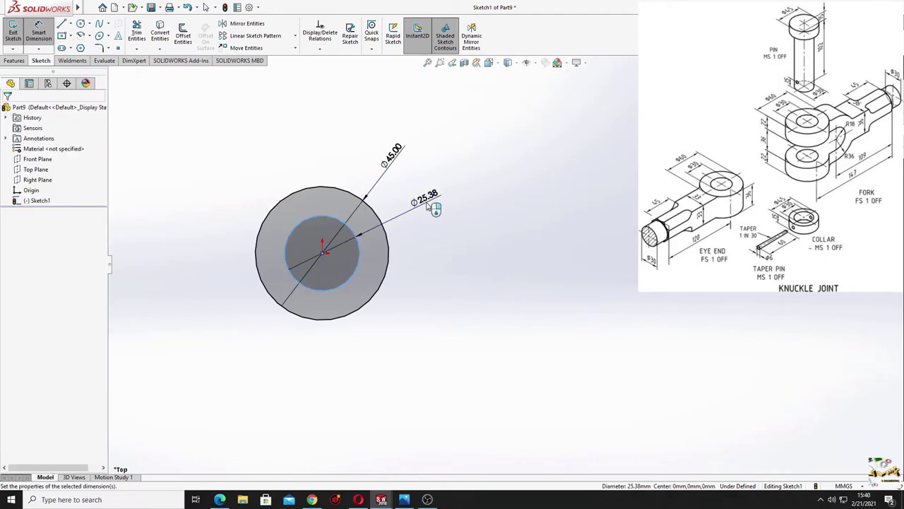
{"action": "left_click", "coordinate": [426, 205]}
{"action": "key", "text": "Return"}
{"action": "right_click", "coordinate": [433, 274]}
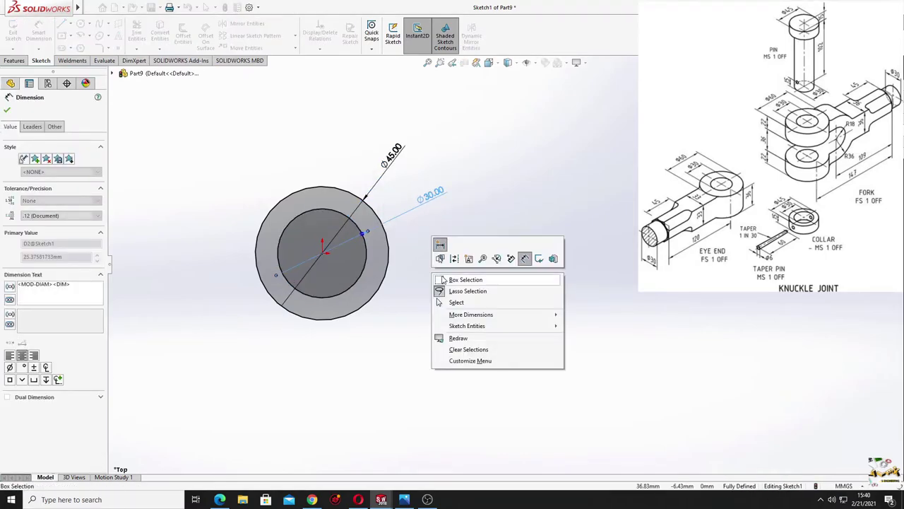
{"action": "key", "text": "Escape"}
{"action": "left_click", "coordinate": [14, 60]}
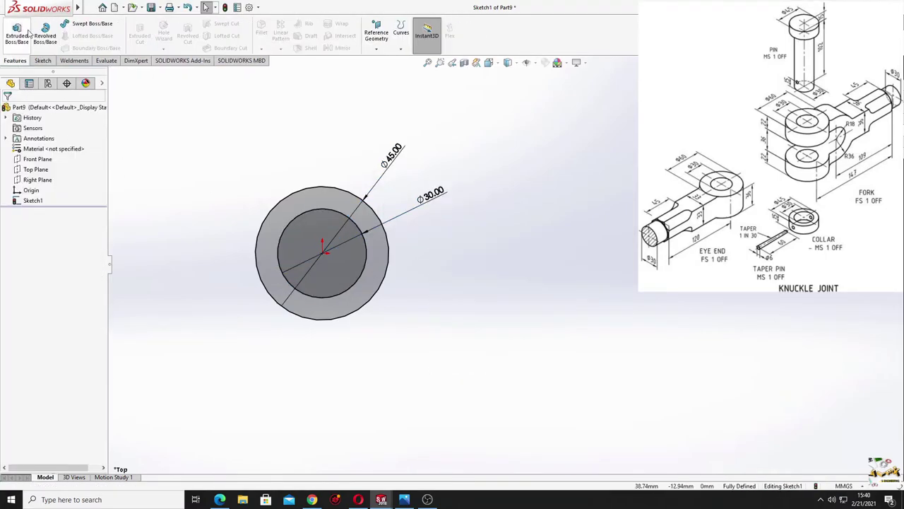
- Extrude the Ø45/Ø30 ring sketch 14 mm as Boss-Extrude1
{"action": "left_click", "coordinate": [17, 34]}
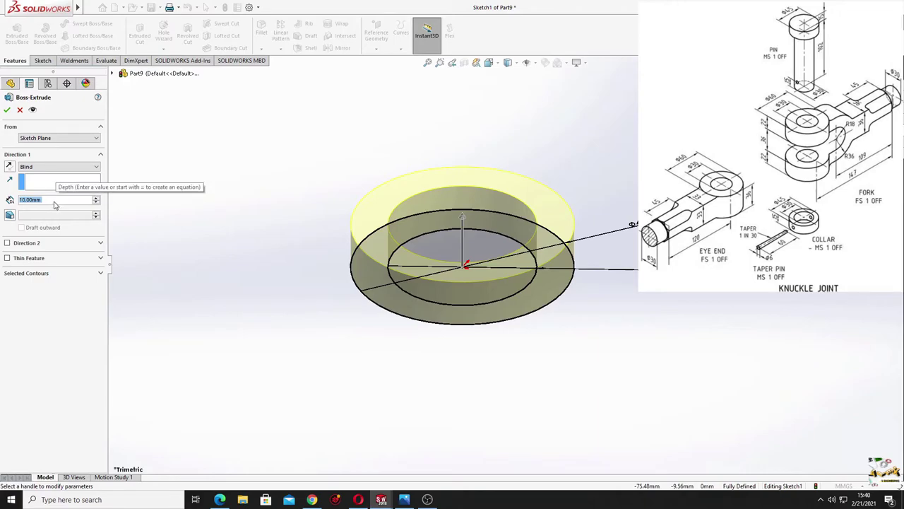
{"action": "type", "text": "14"}
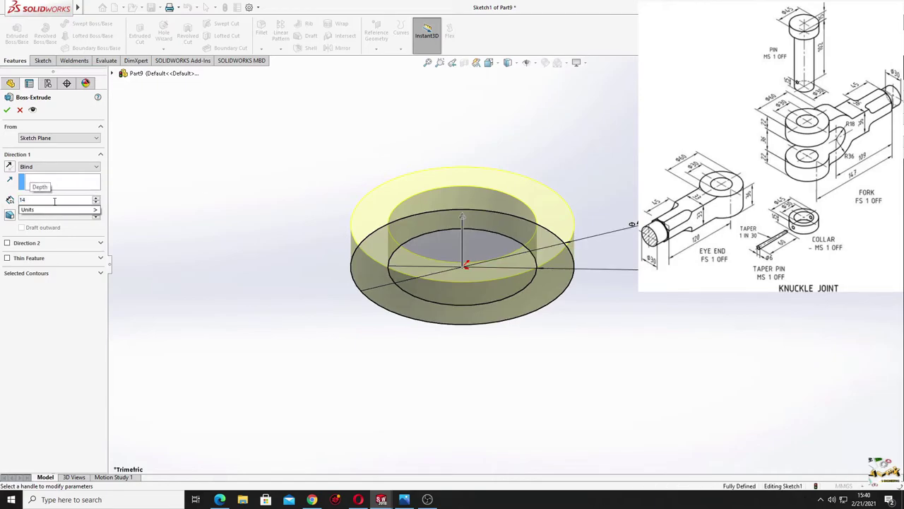
{"action": "key", "text": "Return"}
{"action": "left_click", "coordinate": [8, 109]}
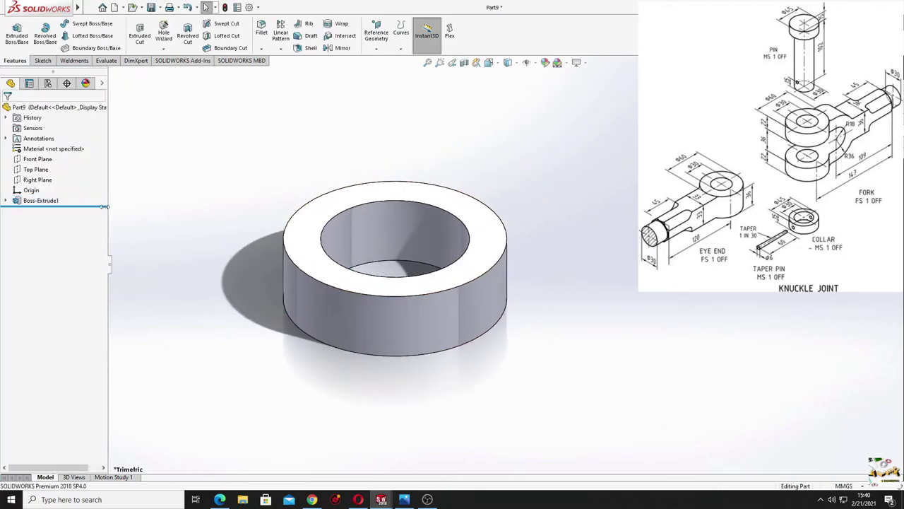
{"action": "left_click", "coordinate": [39, 160]}
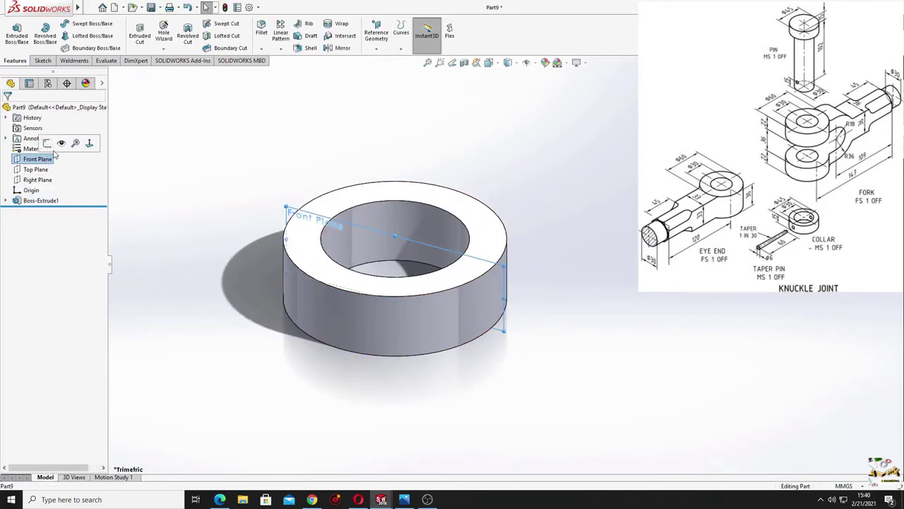
- Start a Front Plane sketch, apply a plain white scene, and draw a circle above the origin
{"action": "left_click", "coordinate": [47, 143]}
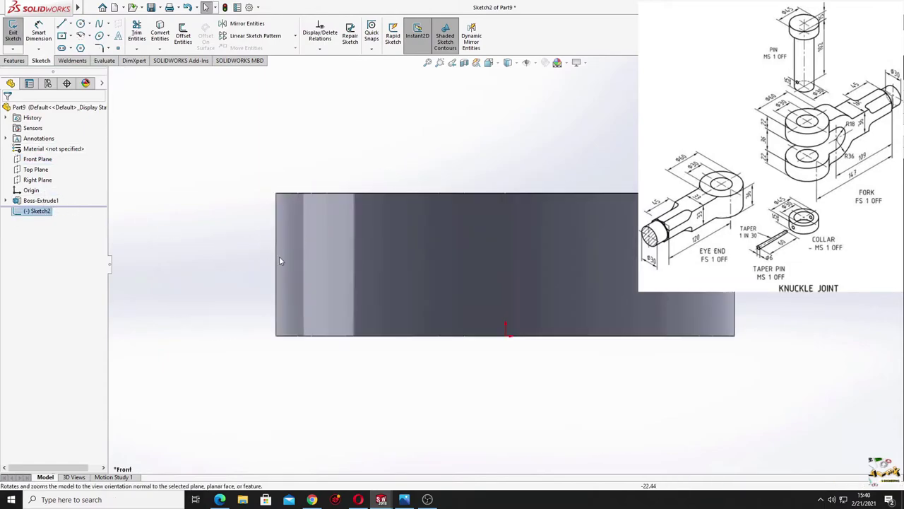
{"action": "left_click", "coordinate": [81, 25]}
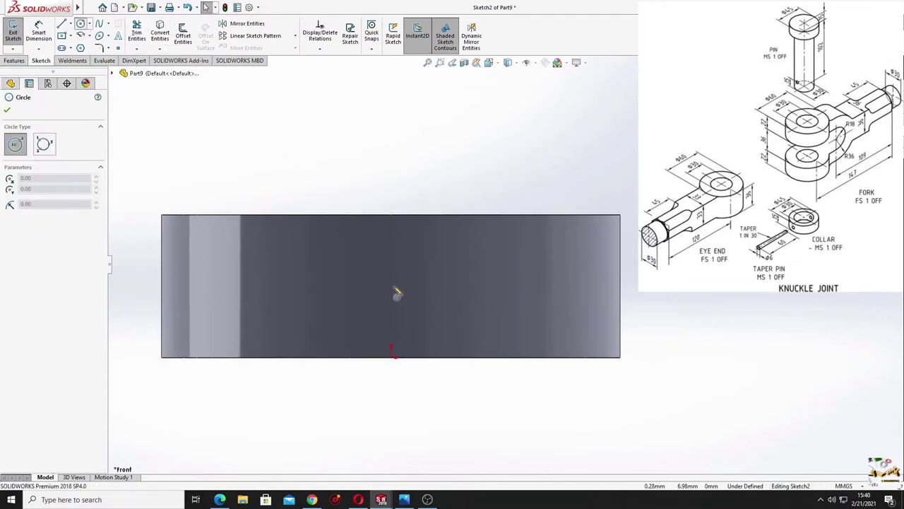
{"action": "left_click", "coordinate": [565, 62]}
{"action": "left_click", "coordinate": [559, 88]}
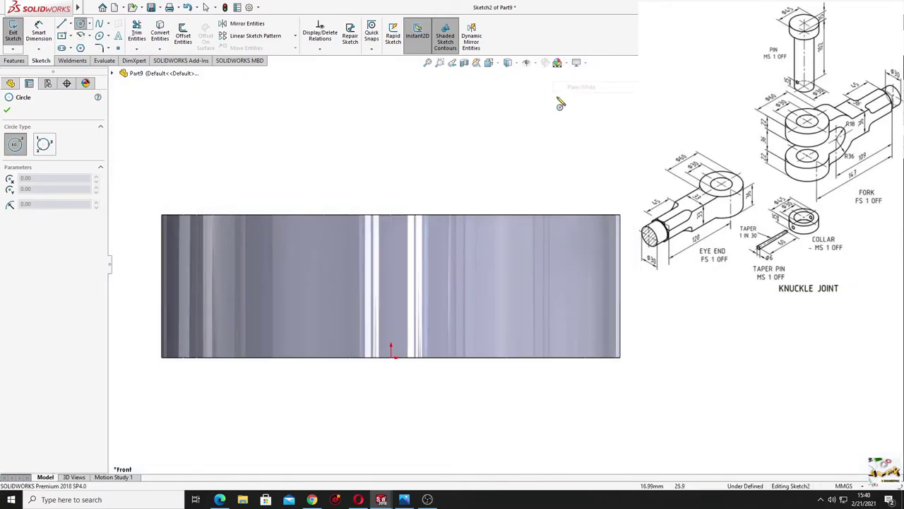
{"action": "left_click", "coordinate": [391, 290]}
{"action": "left_click", "coordinate": [407, 304]}
{"action": "right_click", "coordinate": [390, 162]}
{"action": "left_click", "coordinate": [412, 202]}
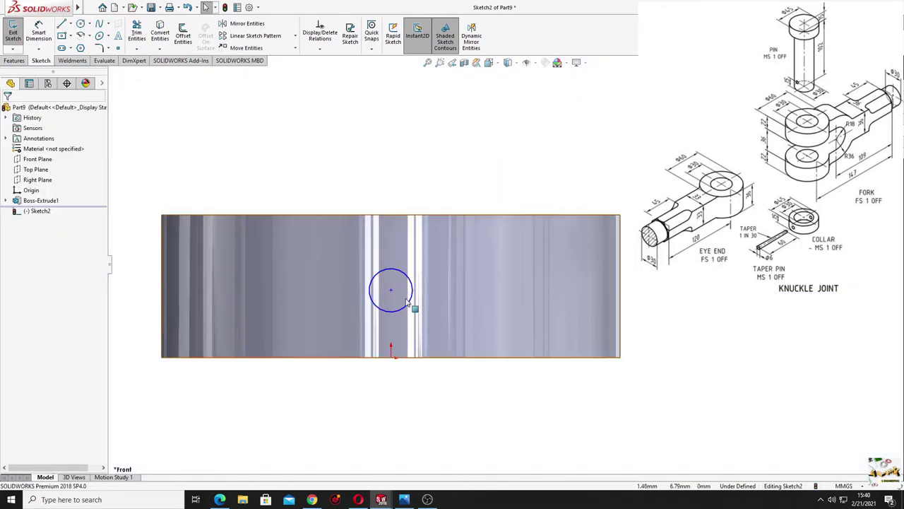
- Make the circle centre vertical with the origin and dimension it to Ø6
{"action": "left_click", "coordinate": [391, 290]}
{"action": "left_click", "coordinate": [391, 355], "text": "ctrl"}
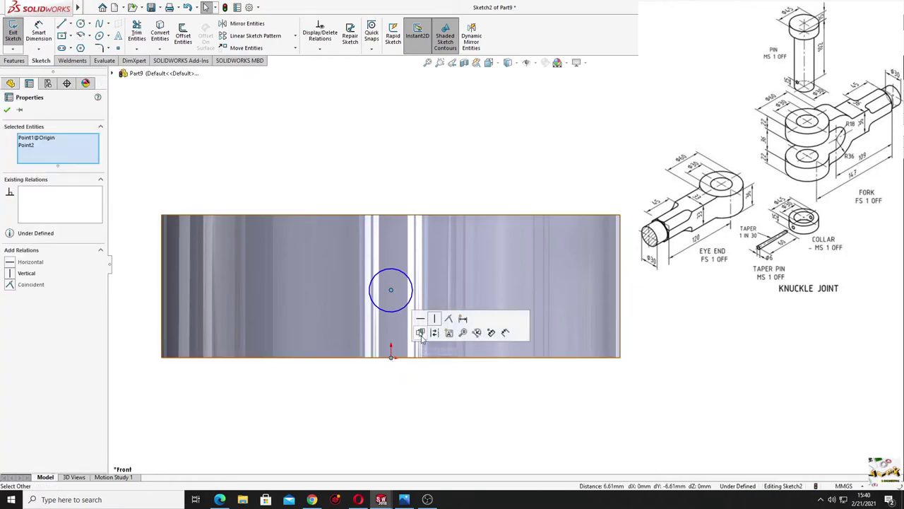
{"action": "left_click", "coordinate": [443, 178]}
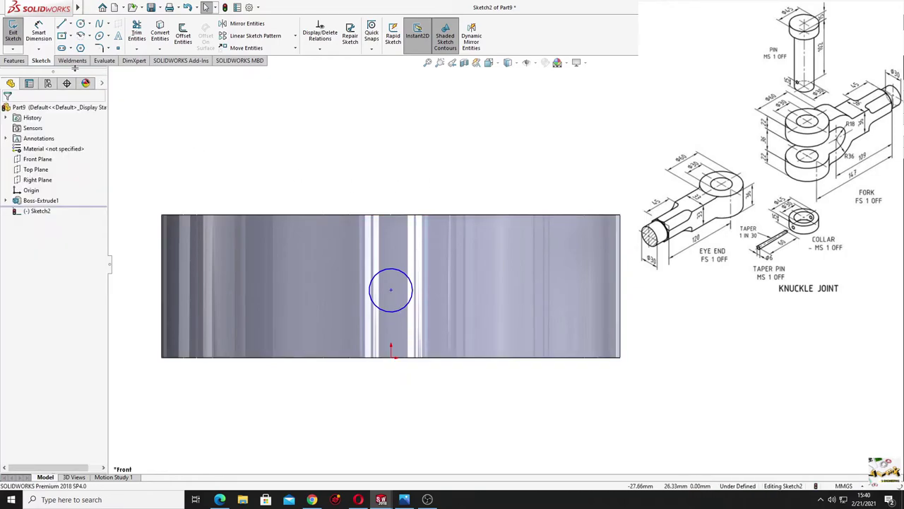
{"action": "left_click", "coordinate": [38, 34]}
{"action": "left_click", "coordinate": [410, 280]}
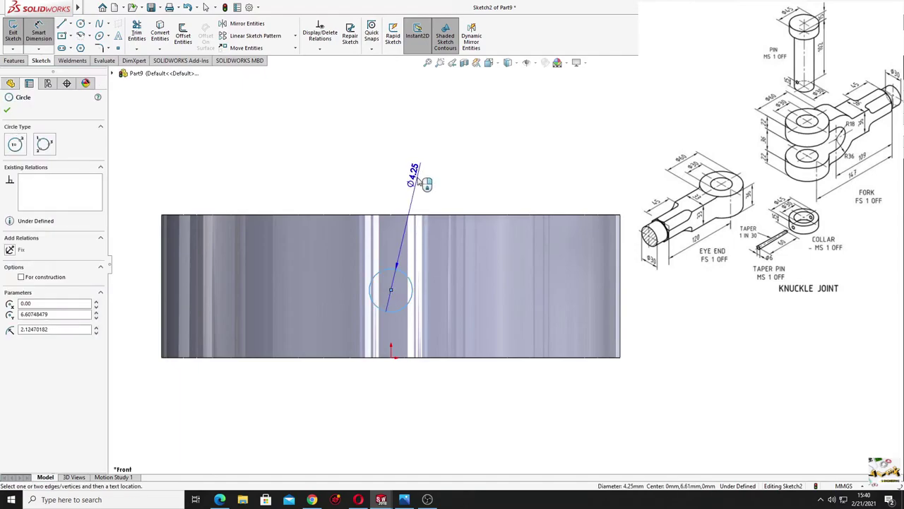
{"action": "left_click", "coordinate": [415, 179]}
{"action": "key", "text": "Return"}
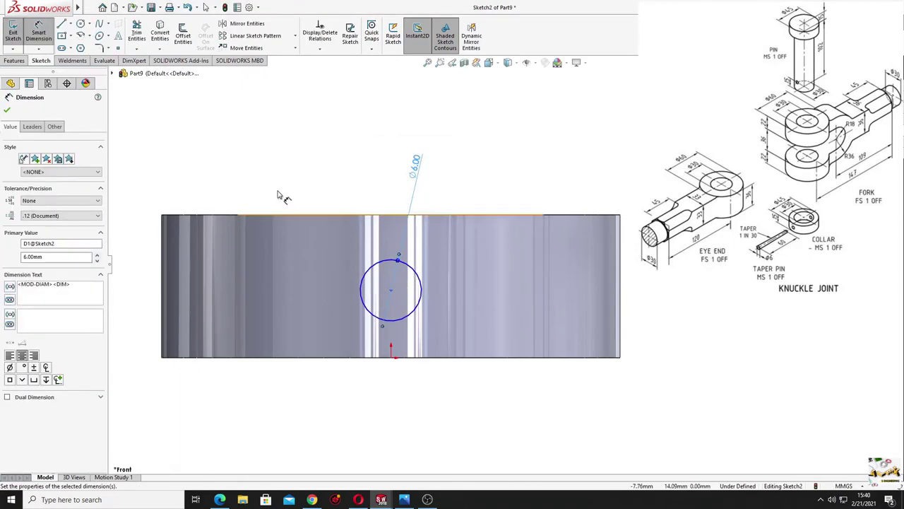
{"action": "right_click", "coordinate": [271, 147]}
{"action": "left_click", "coordinate": [293, 173]}
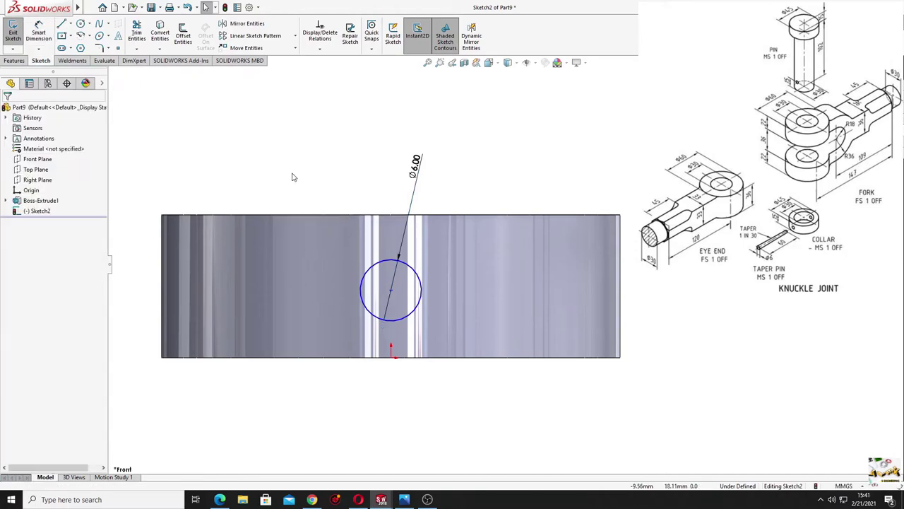
{"action": "mouse_move", "coordinate": [39, 9]}
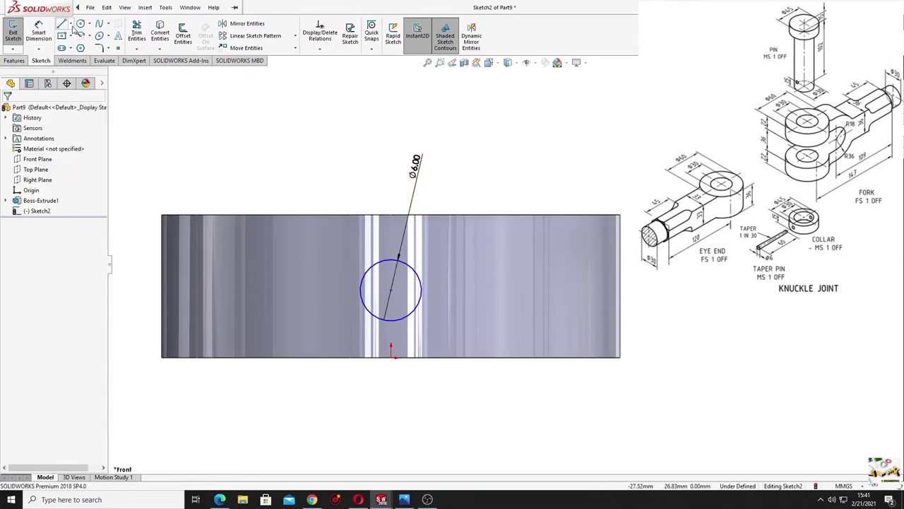
- Draw a horizontal centreline from the circle centre to the ring's right edge
{"action": "left_click", "coordinate": [70, 24]}
{"action": "left_click", "coordinate": [78, 47]}
{"action": "left_click", "coordinate": [391, 290]}
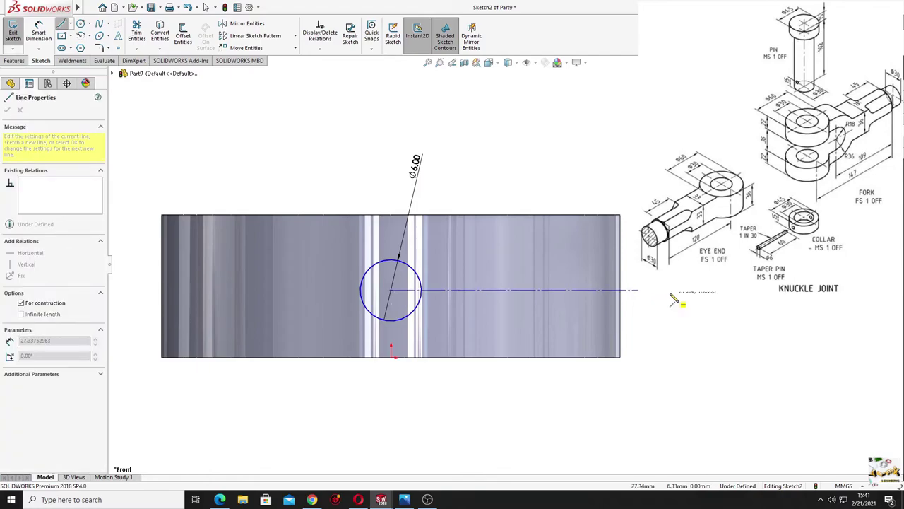
{"action": "left_click", "coordinate": [622, 285]}
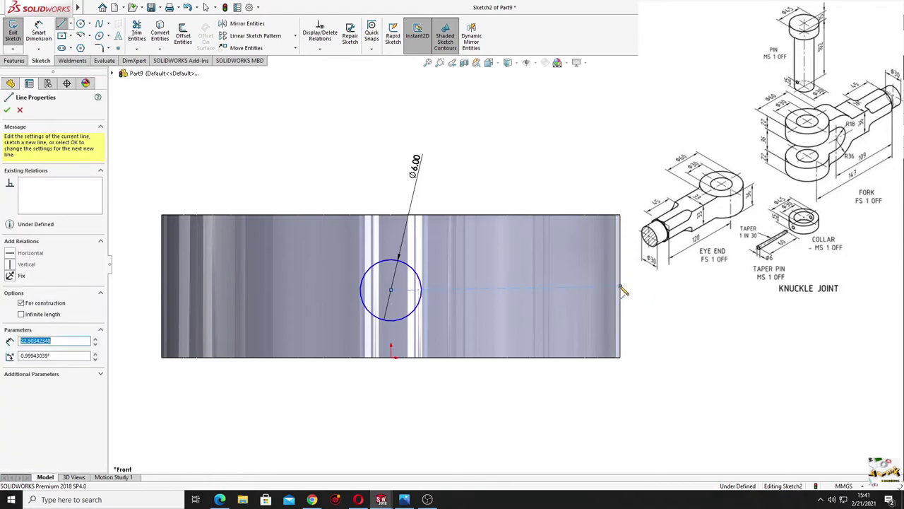
{"action": "right_click", "coordinate": [649, 291]}
{"action": "left_click", "coordinate": [664, 330]}
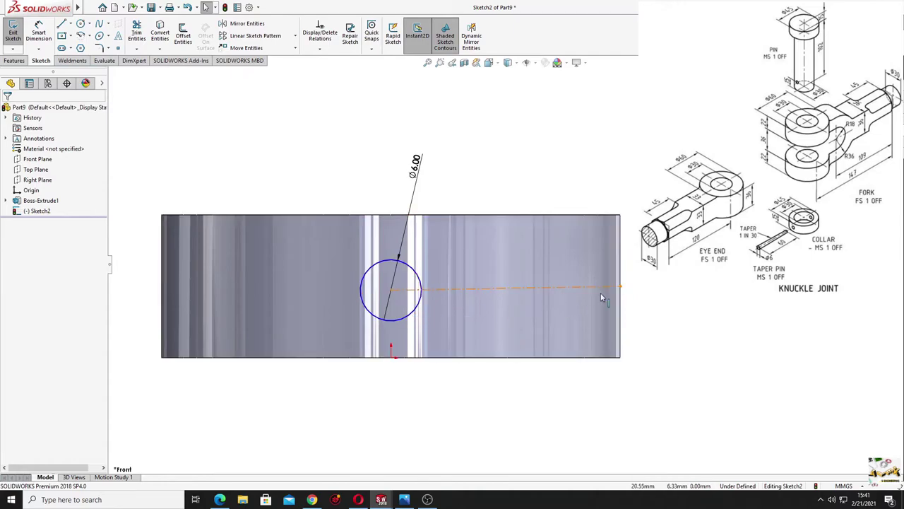
{"action": "left_click", "coordinate": [483, 291]}
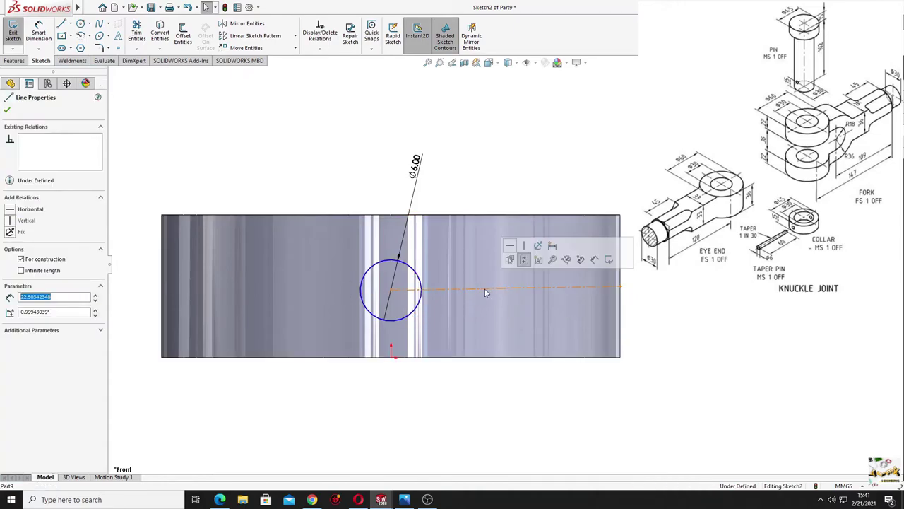
{"action": "left_click", "coordinate": [510, 246]}
{"action": "key", "text": "Escape"}
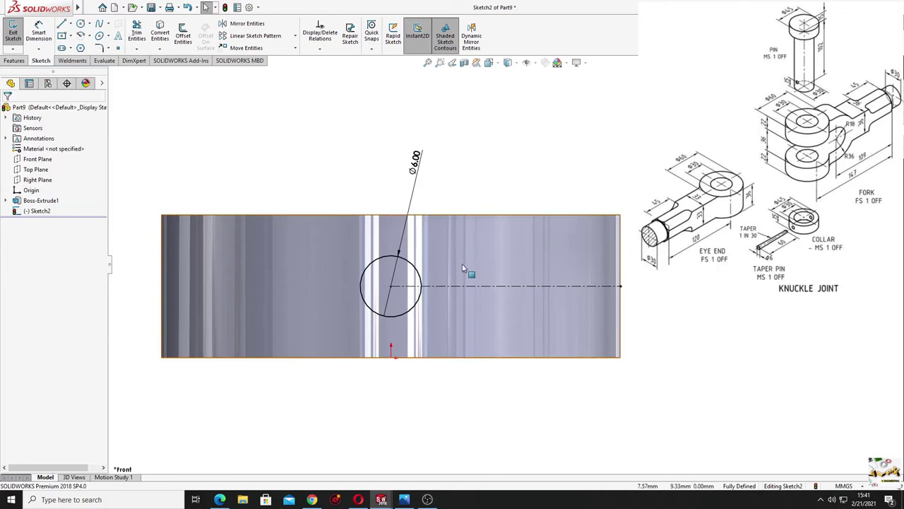
{"action": "left_click", "coordinate": [16, 61]}
- Cut the Ø6 circle Through All - Both across the ring and view it in 3D
{"action": "left_click", "coordinate": [140, 35]}
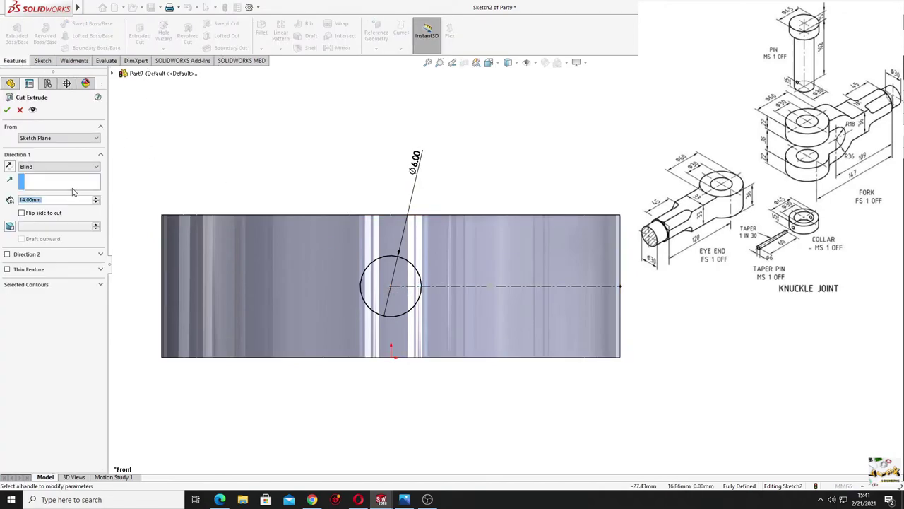
{"action": "left_click", "coordinate": [59, 168]}
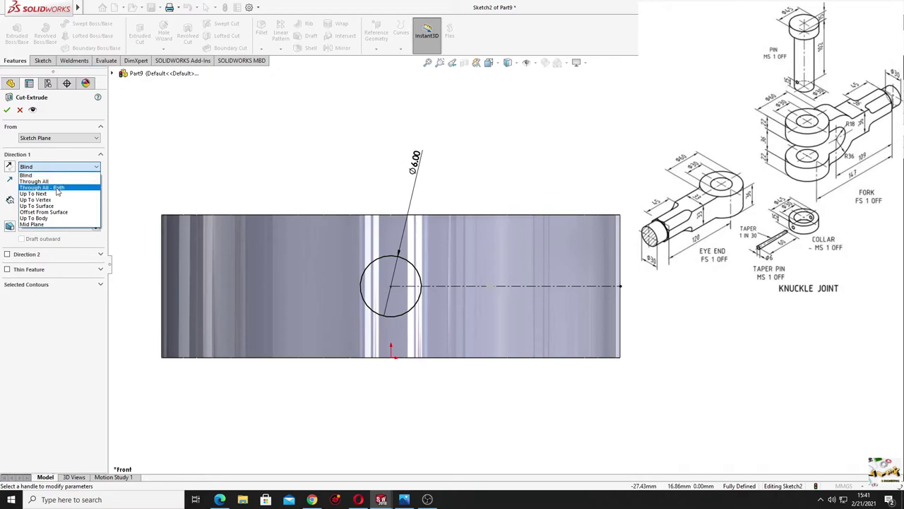
{"action": "left_click", "coordinate": [58, 188]}
{"action": "left_click", "coordinate": [7, 110]}
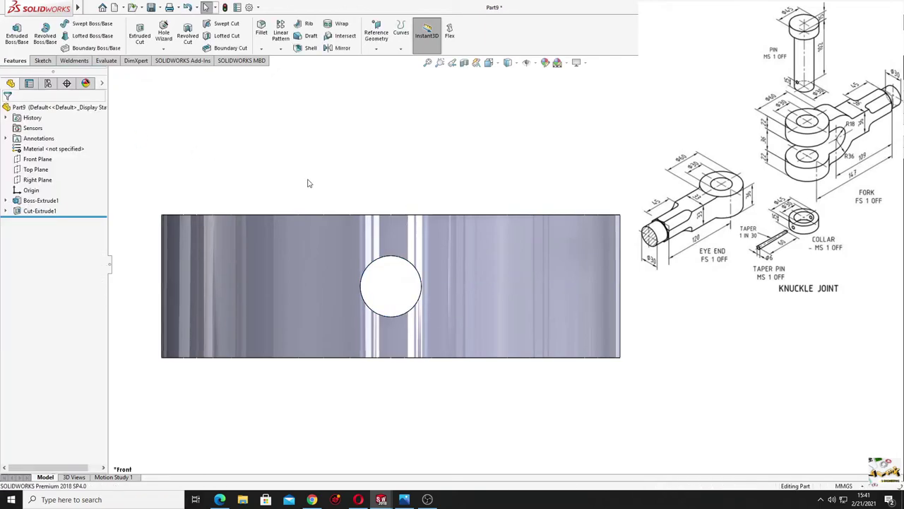
{"action": "mouse_move", "coordinate": [287, 303]}
{"action": "middle_mouse_down"}
{"action": "mouse_move", "coordinate": [335, 256]}
{"action": "mouse_move", "coordinate": [297, 274]}
{"action": "middle_mouse_up"}
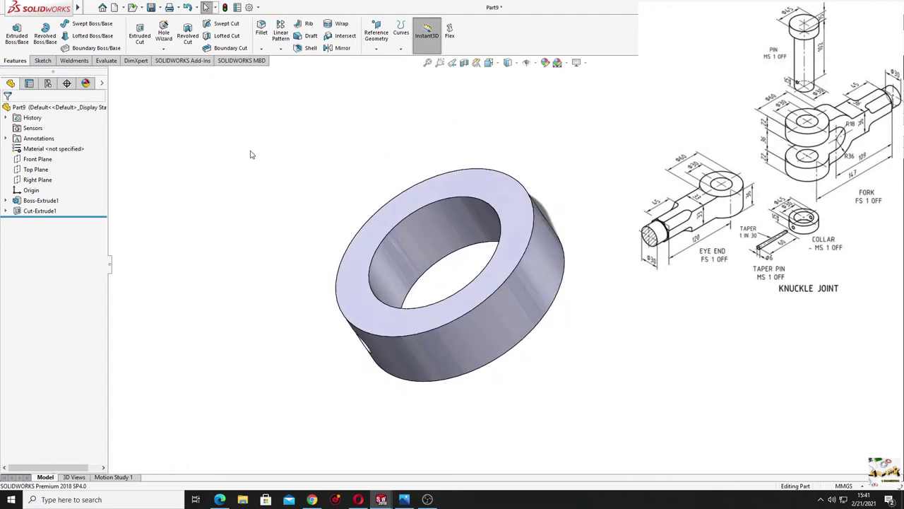
- Save the ring as Collar 1.SLDPRT and orbit to check the side hole
{"action": "key", "text": "ctrl+s"}
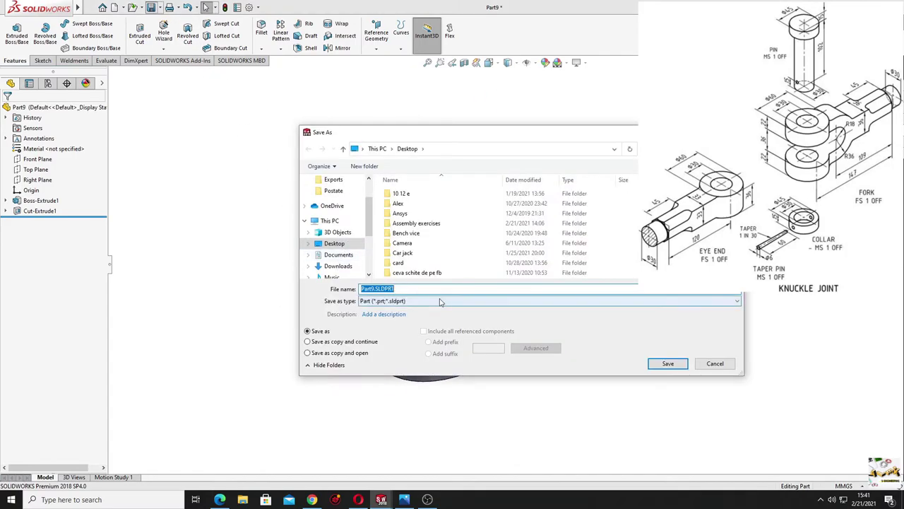
{"action": "type", "text": "Collar"}
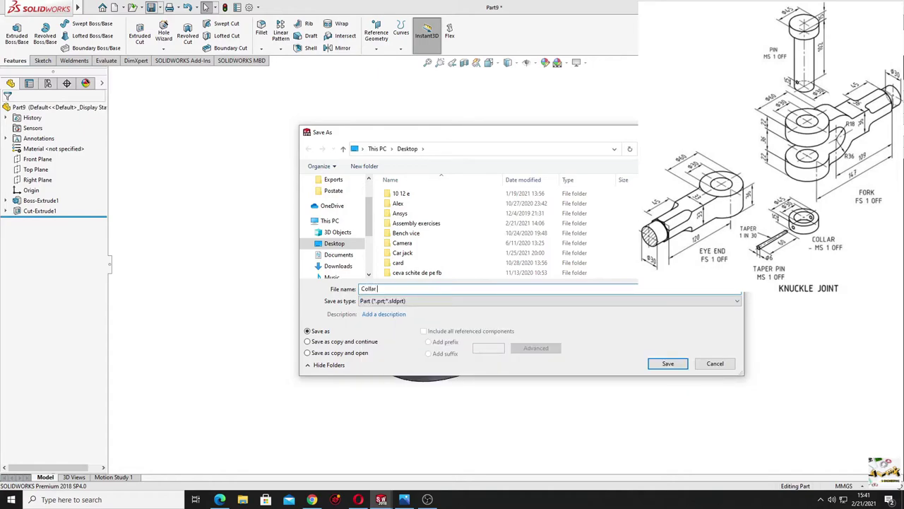
{"action": "key", "text": "Return"}
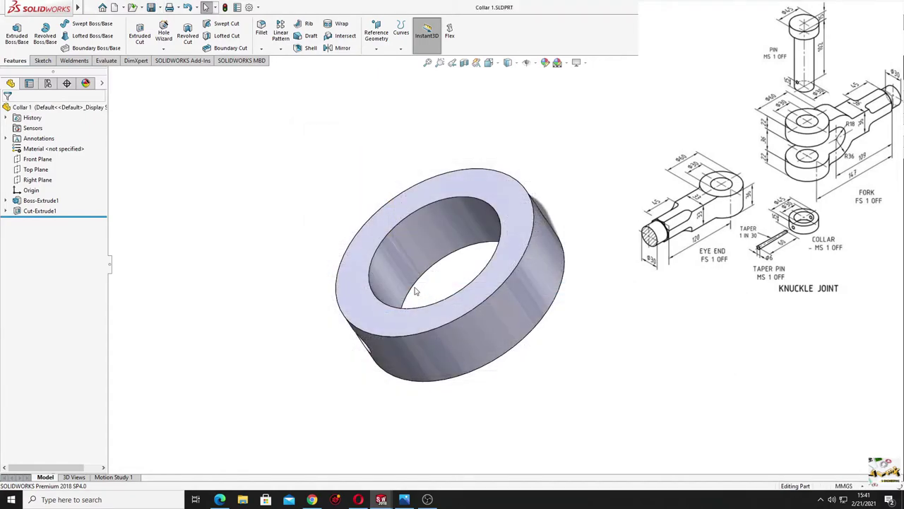
{"action": "mouse_move", "coordinate": [269, 243]}
{"action": "middle_mouse_down"}
{"action": "mouse_move", "coordinate": [490, 265]}
{"action": "mouse_move", "coordinate": [493, 238]}
{"action": "mouse_move", "coordinate": [426, 402]}
{"action": "mouse_move", "coordinate": [566, 319]}
{"action": "mouse_move", "coordinate": [443, 265]}
{"action": "middle_mouse_up"}
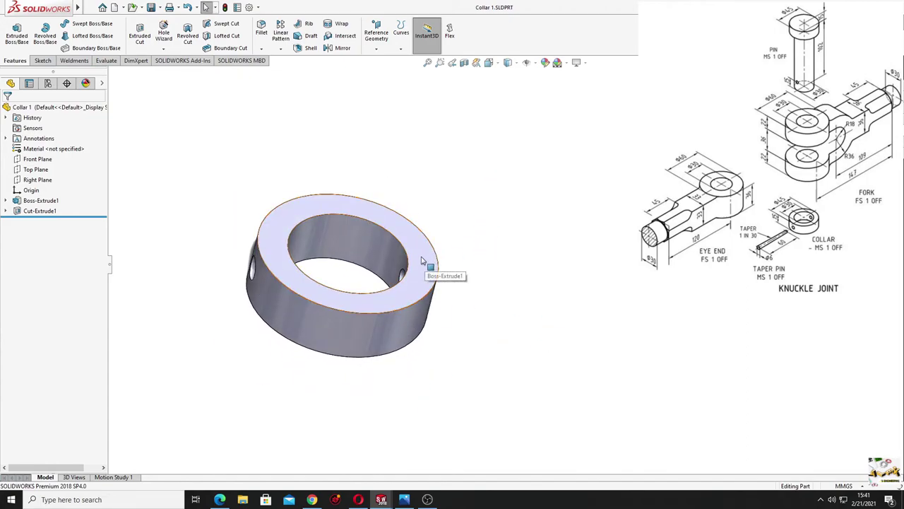
- Create a new part and sketch a circle at the origin on the Front Plane
{"action": "left_click", "coordinate": [115, 8]}
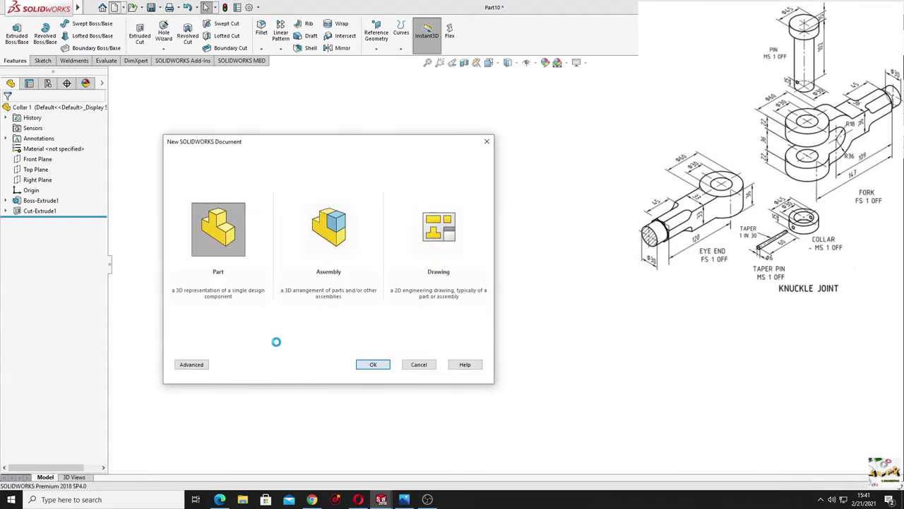
{"action": "left_click", "coordinate": [44, 170]}
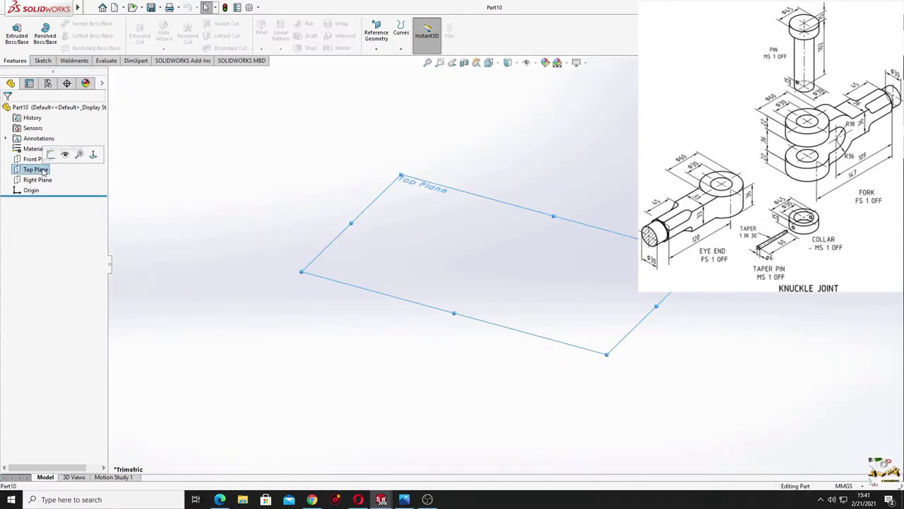
{"action": "left_click", "coordinate": [38, 159]}
{"action": "left_click", "coordinate": [51, 144]}
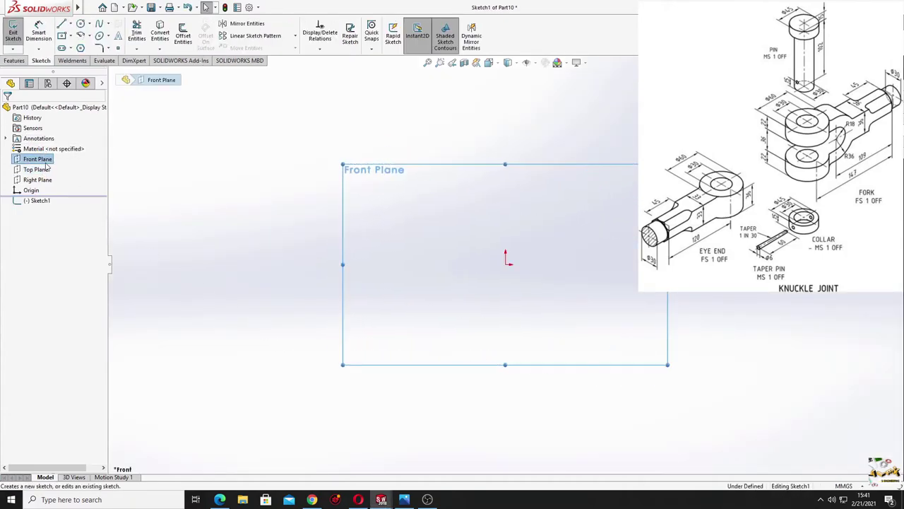
{"action": "left_click", "coordinate": [356, 238]}
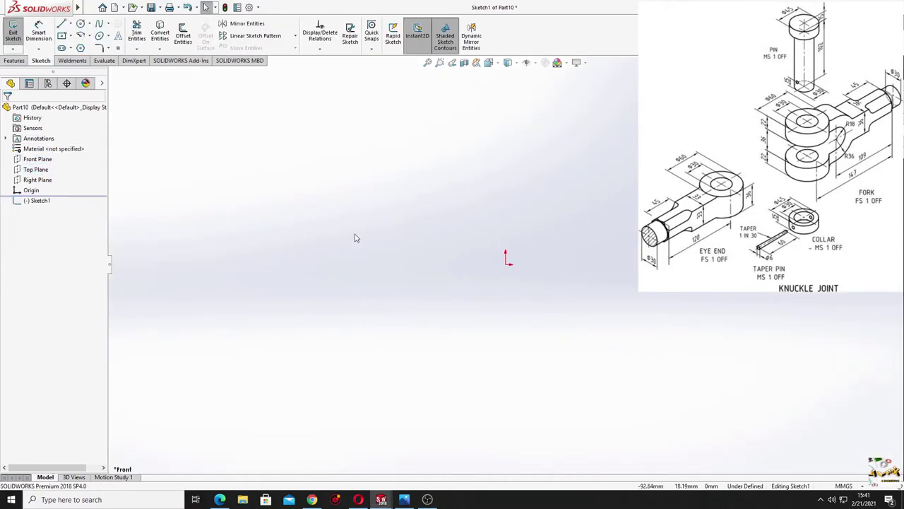
{"action": "left_click", "coordinate": [80, 23]}
{"action": "left_click", "coordinate": [366, 284]}
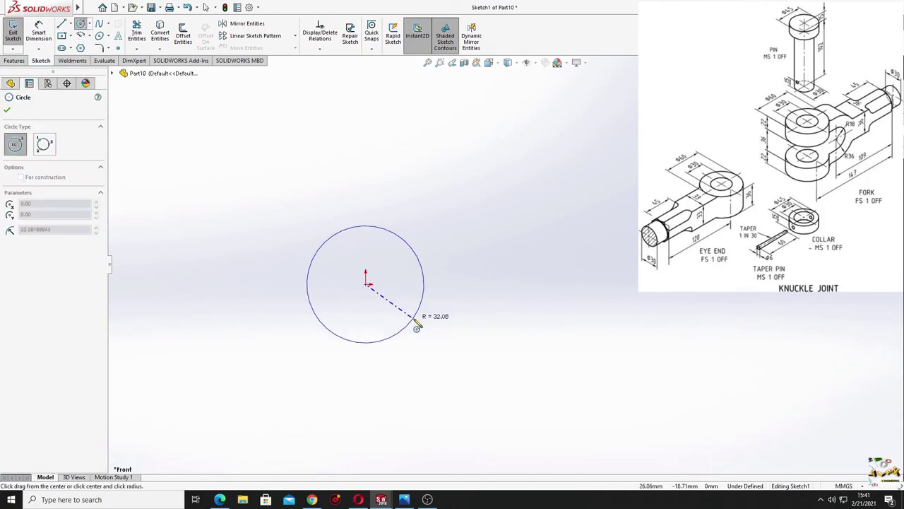
{"action": "left_click", "coordinate": [408, 325]}
{"action": "right_click", "coordinate": [469, 204]}
{"action": "left_click", "coordinate": [488, 244]}
- Dimension the circle to Ø6 and exit the sketch
{"action": "left_click", "coordinate": [40, 32]}
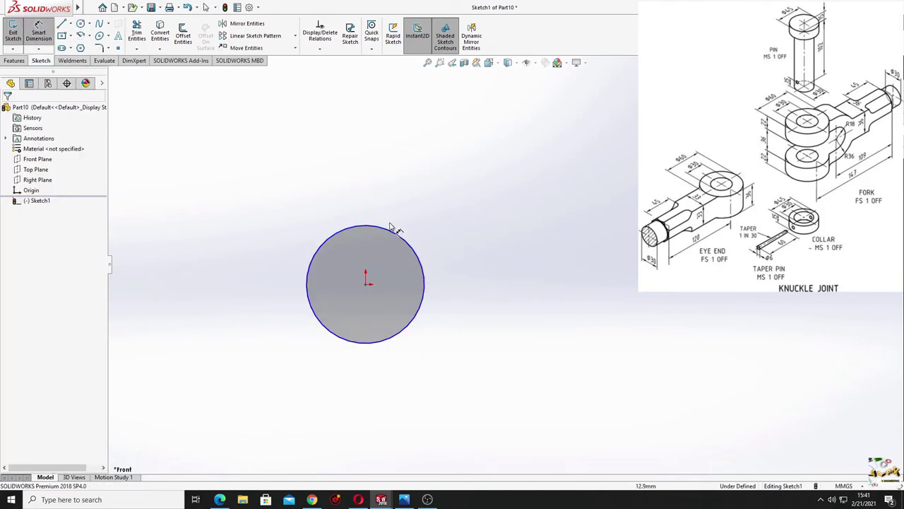
{"action": "left_click", "coordinate": [397, 232]}
{"action": "left_click", "coordinate": [420, 198]}
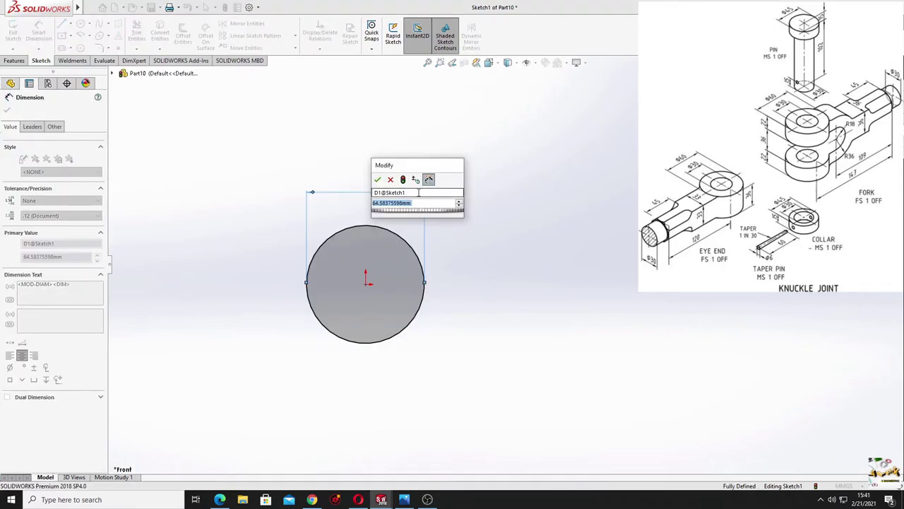
{"action": "type", "text": "6"}
{"action": "key", "text": "Return"}
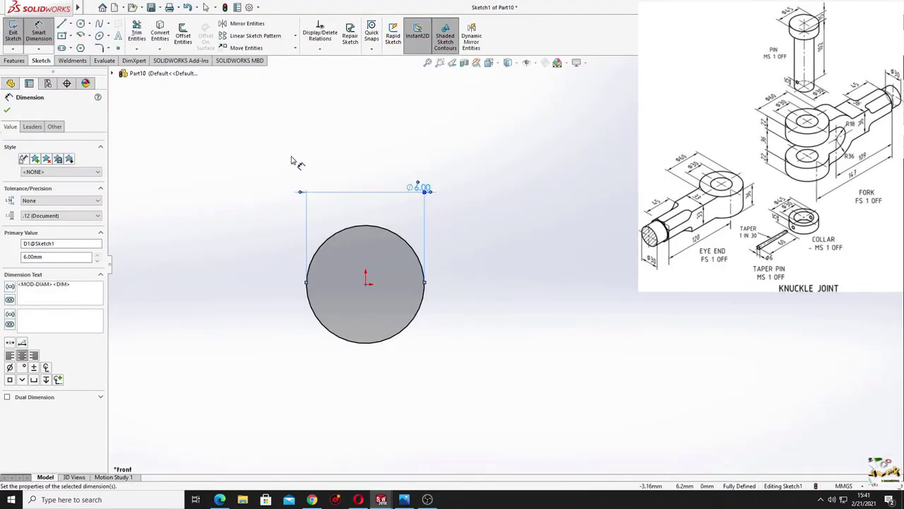
{"action": "right_click", "coordinate": [292, 161]}
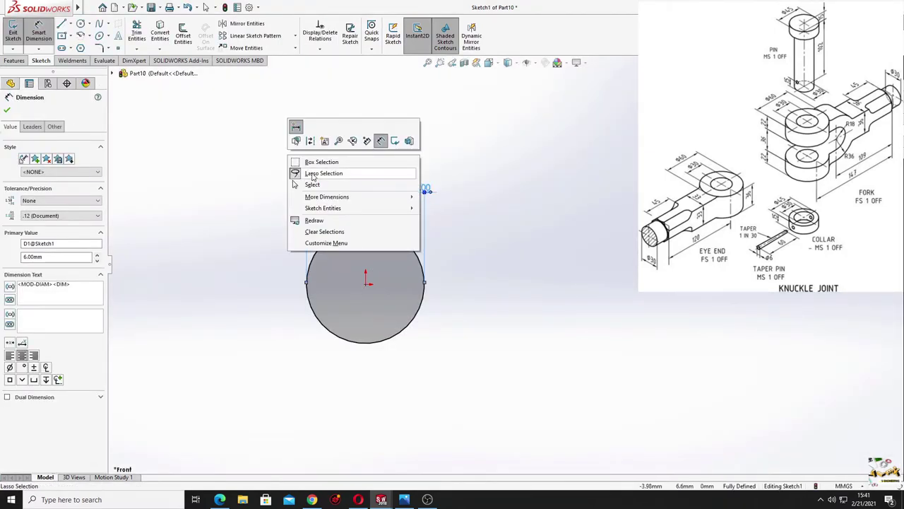
{"action": "left_click", "coordinate": [310, 201]}
{"action": "left_click", "coordinate": [14, 31]}
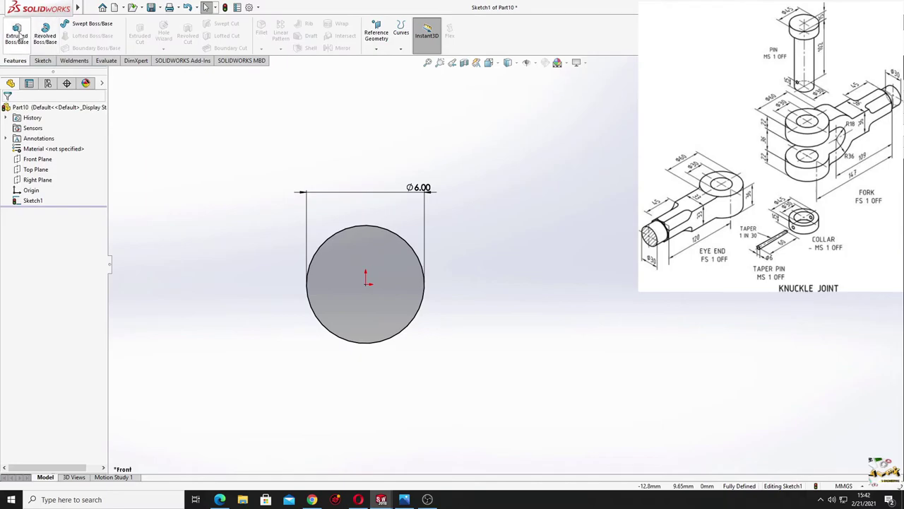
- Extrude the Ø6 circle 60 mm Blind into a rod
{"action": "left_click", "coordinate": [17, 33]}
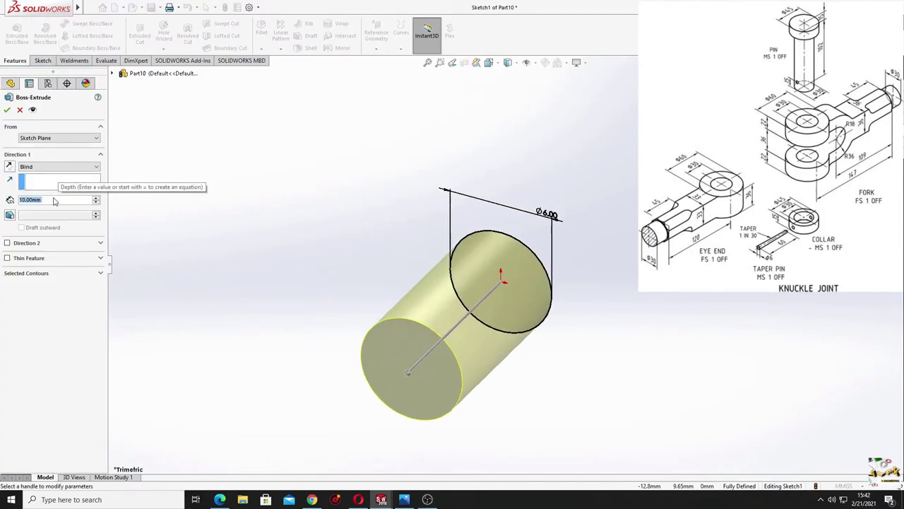
{"action": "type", "text": "60"}
{"action": "key", "text": "Return"}
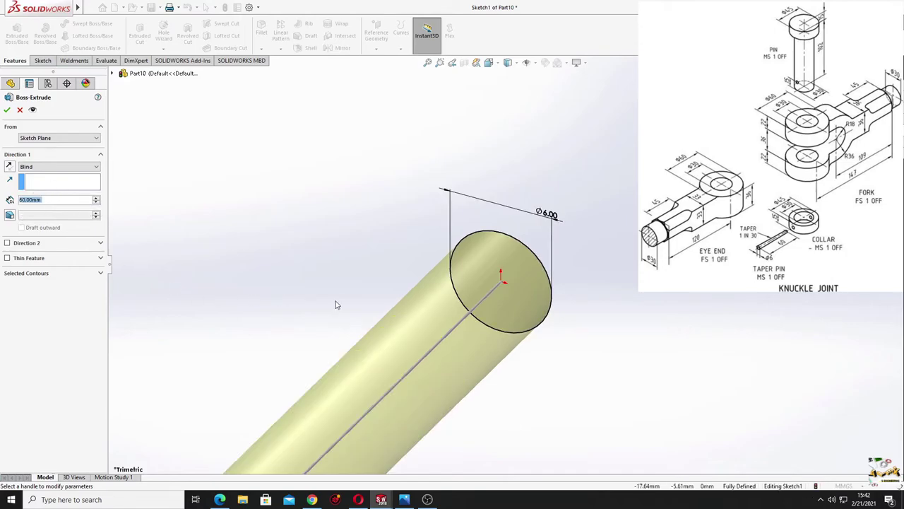
{"action": "scroll", "coordinate": [339, 303], "scroll_direction": "up", "scroll_amount": 3}
{"action": "scroll", "coordinate": [321, 192], "scroll_direction": "up", "scroll_amount": 2}
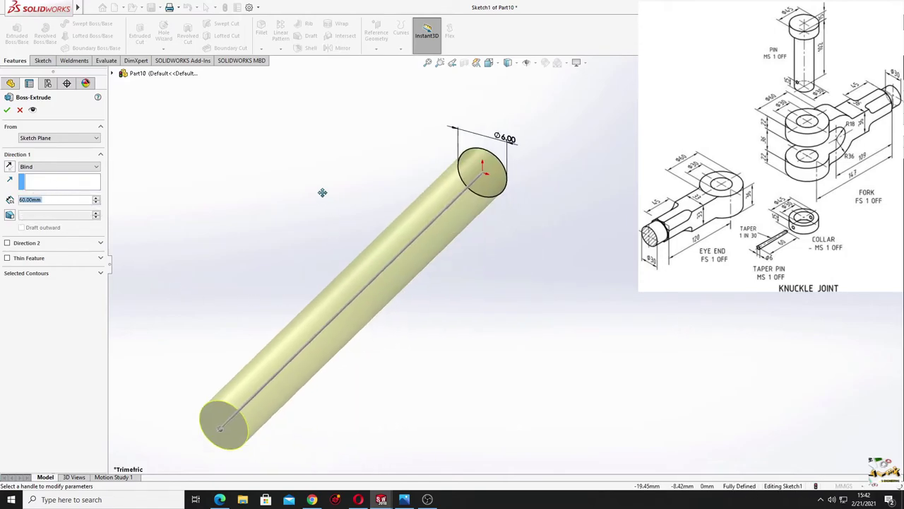
{"action": "left_click", "coordinate": [8, 109]}
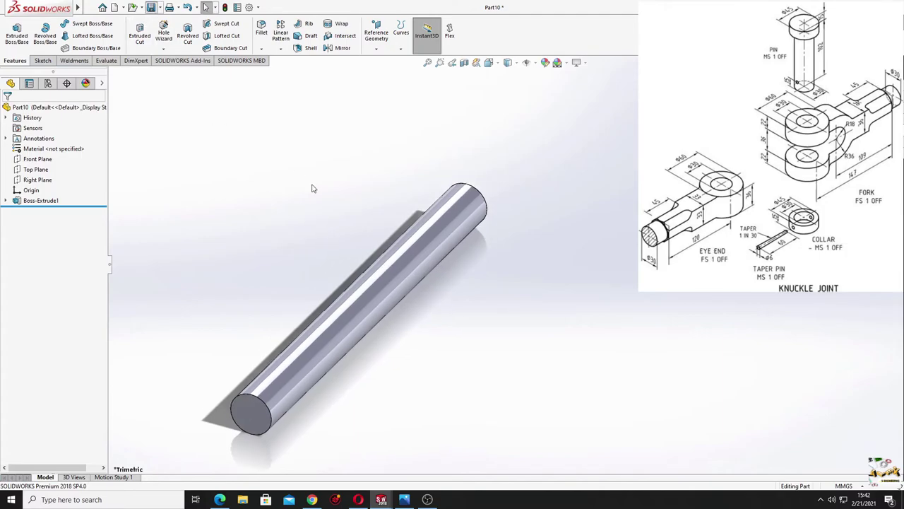
- Save the rod as Tapper pin 1.SLDPRT and open the knuckle joint reference drawing
{"action": "key", "text": "ctrl+s"}
{"action": "type", "text": "Tapper pin"}
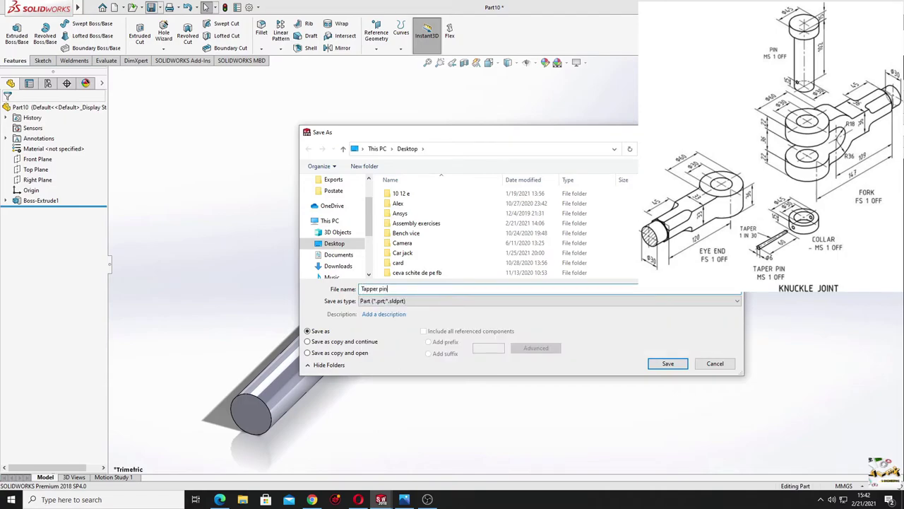
{"action": "type", "text": "1"}
{"action": "key", "text": "Return"}
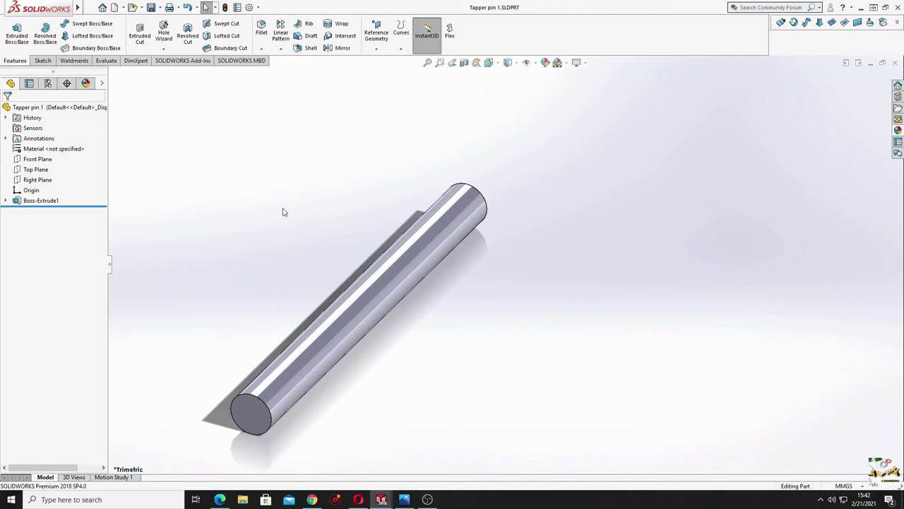
{"action": "mouse_move", "coordinate": [270, 290]}
{"action": "middle_mouse_down"}
{"action": "mouse_move", "coordinate": [369, 192]}
{"action": "mouse_move", "coordinate": [330, 298]}
{"action": "mouse_move", "coordinate": [303, 323]}
{"action": "middle_mouse_up"}
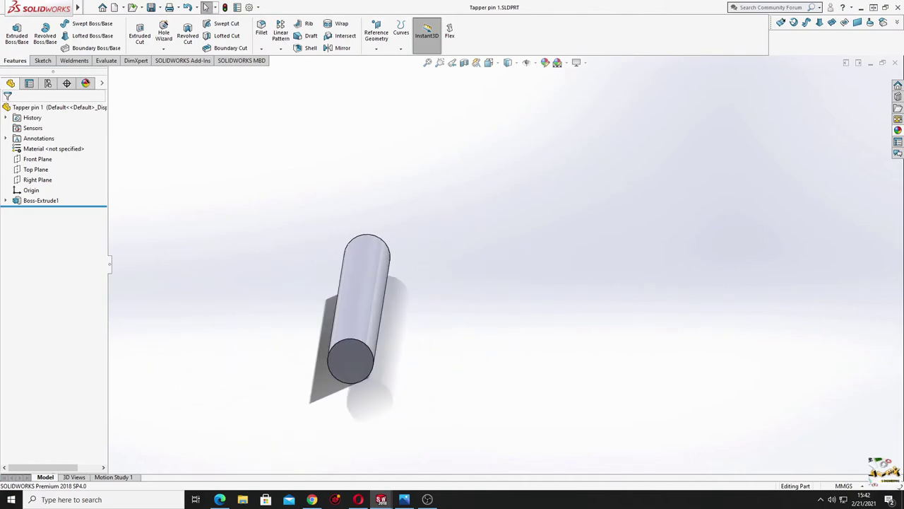
{"action": "left_click", "coordinate": [403, 499]}
- Maximize and zoom into the knuckle joint drawing in Photos, then restore and close the viewer
{"action": "left_click", "coordinate": [558, 93]}
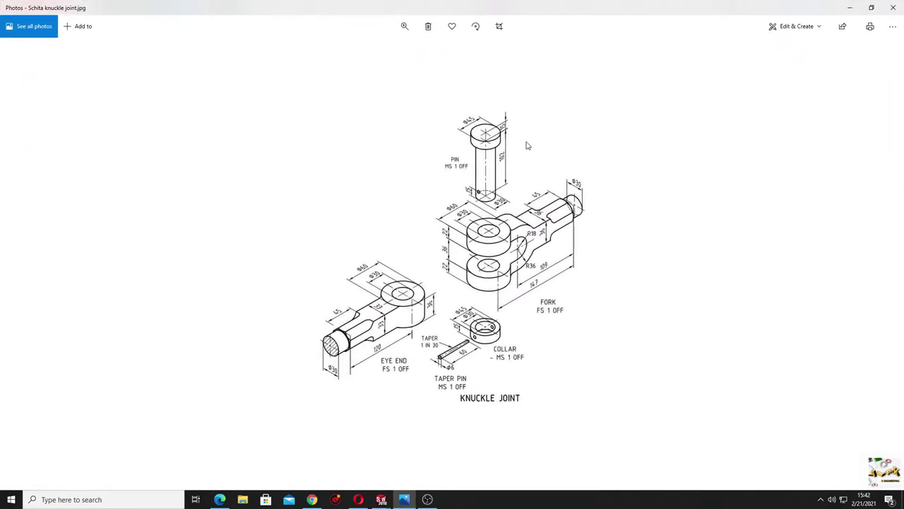
{"action": "left_click", "coordinate": [404, 26]}
{"action": "left_click", "coordinate": [378, 51]}
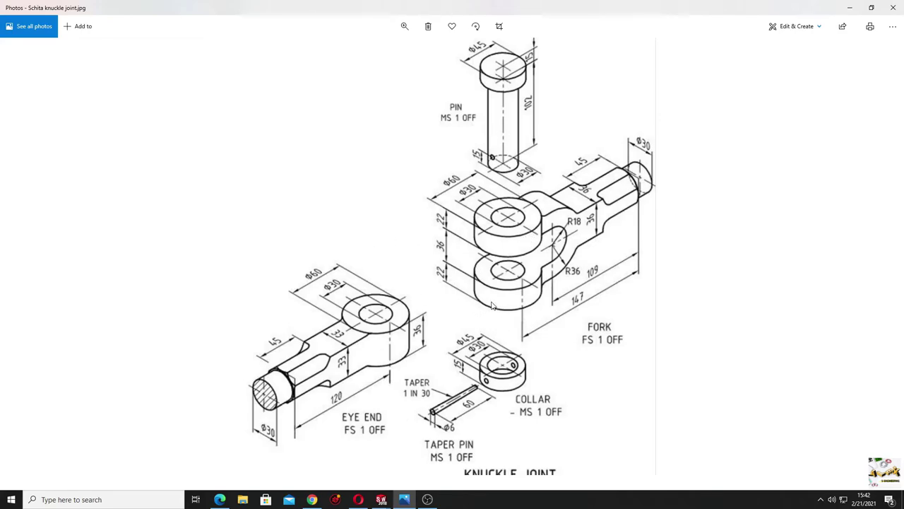
{"action": "left_click", "coordinate": [872, 8]}
{"action": "left_click_drag", "start_coordinate": [523, 91], "coordinate": [428, 91]}
{"action": "left_click", "coordinate": [495, 89]}
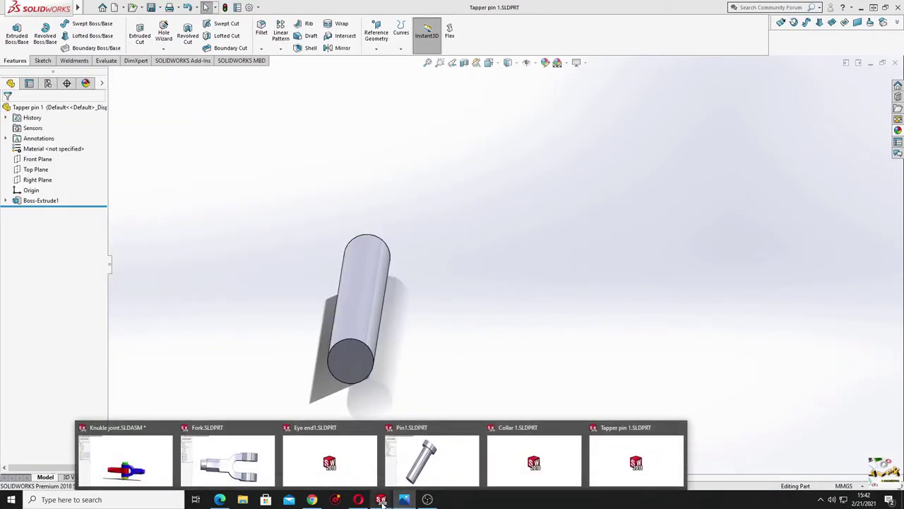
- Make a new assembly from Fork.SLDPRT, place Fork<1>, and set the scene to Plain White
{"action": "key", "text": "ctrl+Tab"}
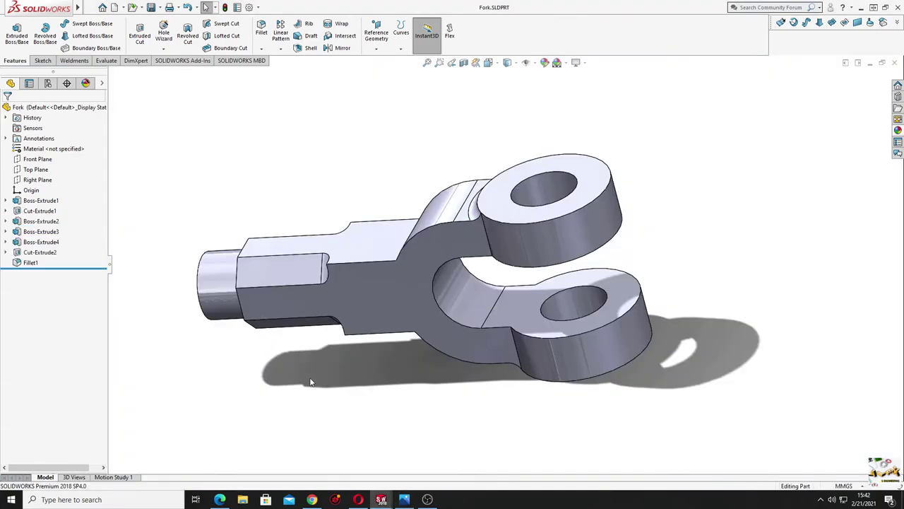
{"action": "middle_click_drag", "start_coordinate": [412, 378], "coordinate": [382, 416]}
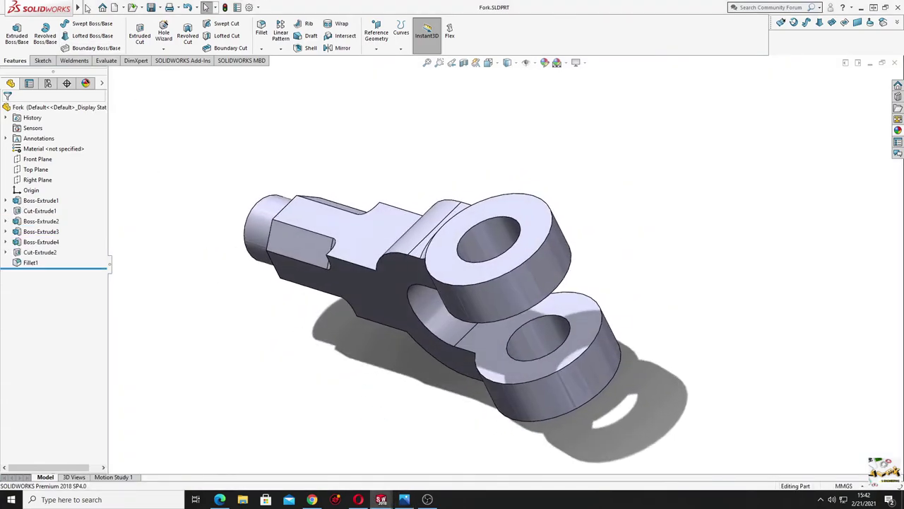
{"action": "mouse_move", "coordinate": [77, 7]}
{"action": "left_click", "coordinate": [90, 8]}
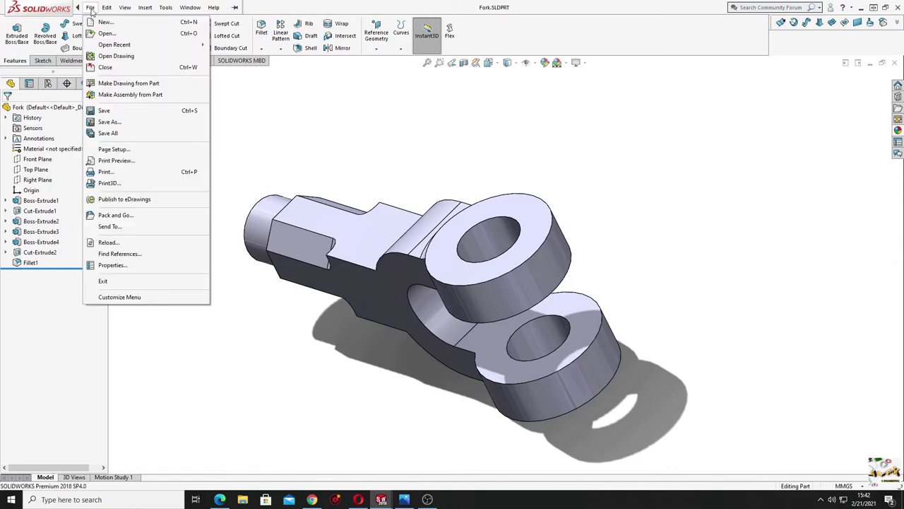
{"action": "left_click", "coordinate": [143, 97]}
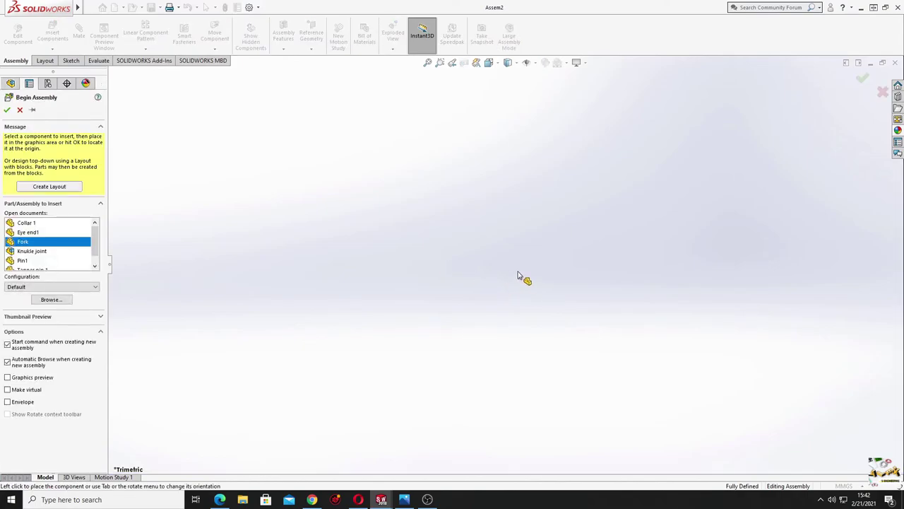
{"action": "left_click", "coordinate": [512, 295]}
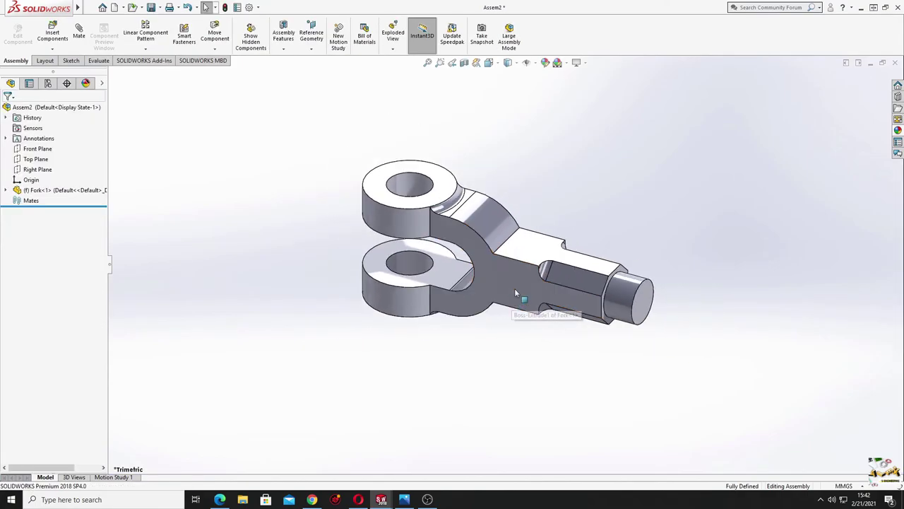
{"action": "left_click", "coordinate": [565, 63]}
{"action": "left_click", "coordinate": [572, 87]}
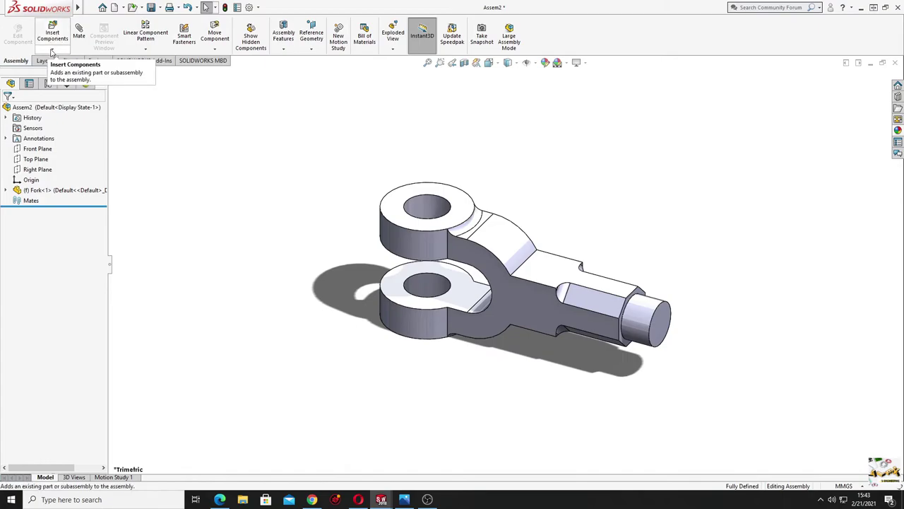
- Choose Collar 1, Eye end1, Pin1 and Tapper pin 1 in Insert Components
{"action": "left_click", "coordinate": [52, 36]}
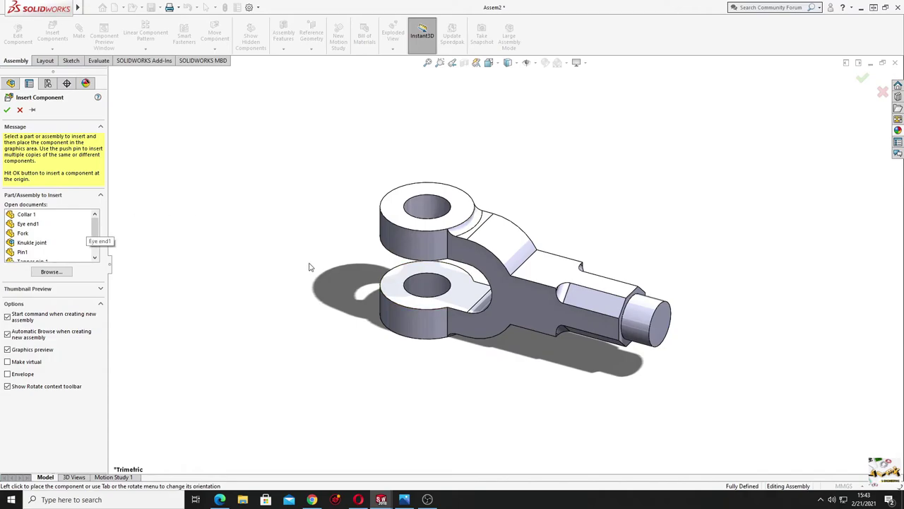
{"action": "left_click", "coordinate": [27, 214]}
{"action": "left_click", "coordinate": [28, 224]}
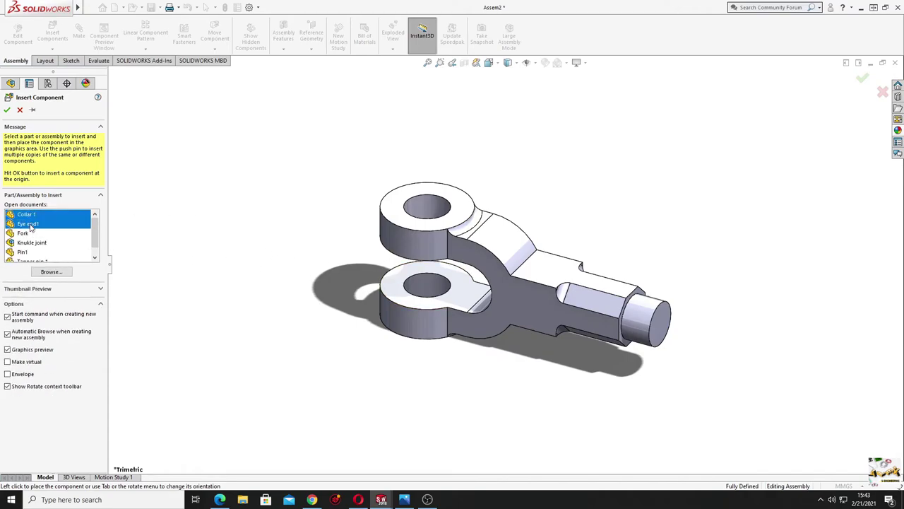
{"action": "scroll", "coordinate": [56, 244], "scroll_direction": "down", "scroll_amount": 1}
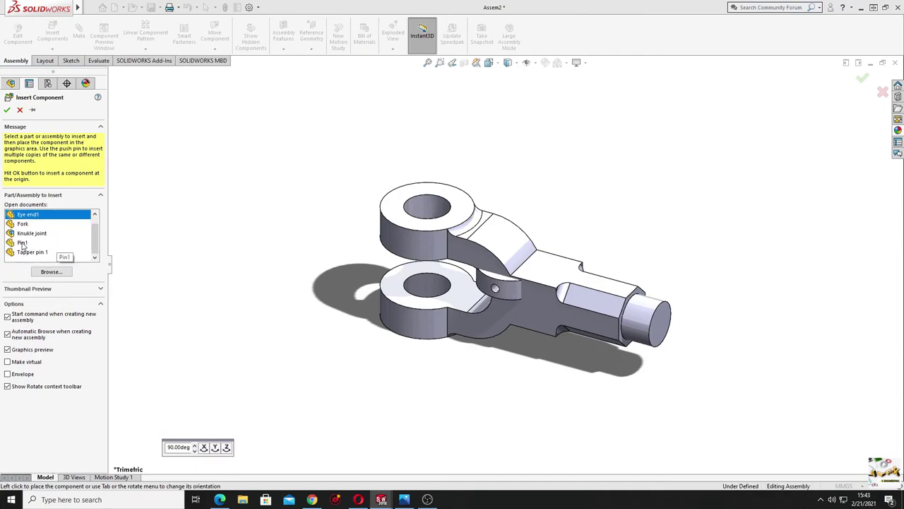
{"action": "left_click", "coordinate": [23, 242], "text": "ctrl"}
{"action": "left_click", "coordinate": [29, 252], "text": "ctrl"}
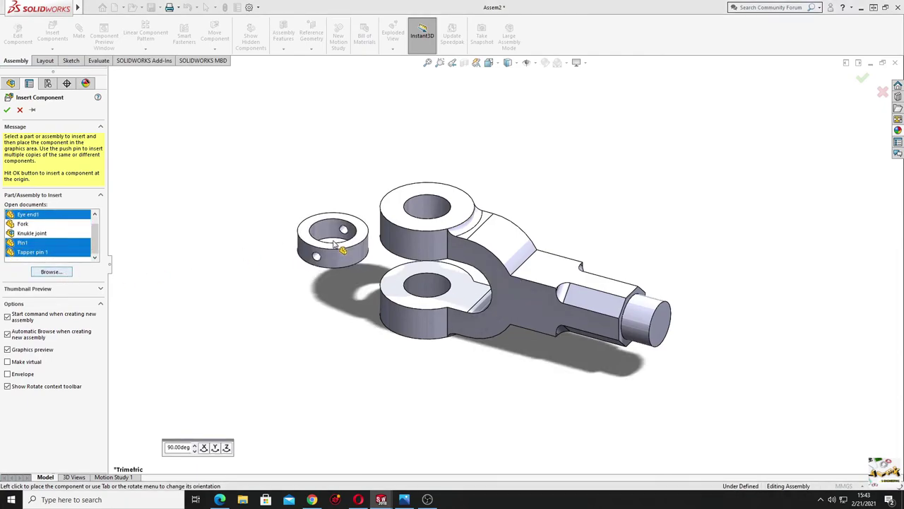
- Place the inserted parts around the fork and drag Eye end1 away from the collar
{"action": "left_click", "coordinate": [261, 178]}
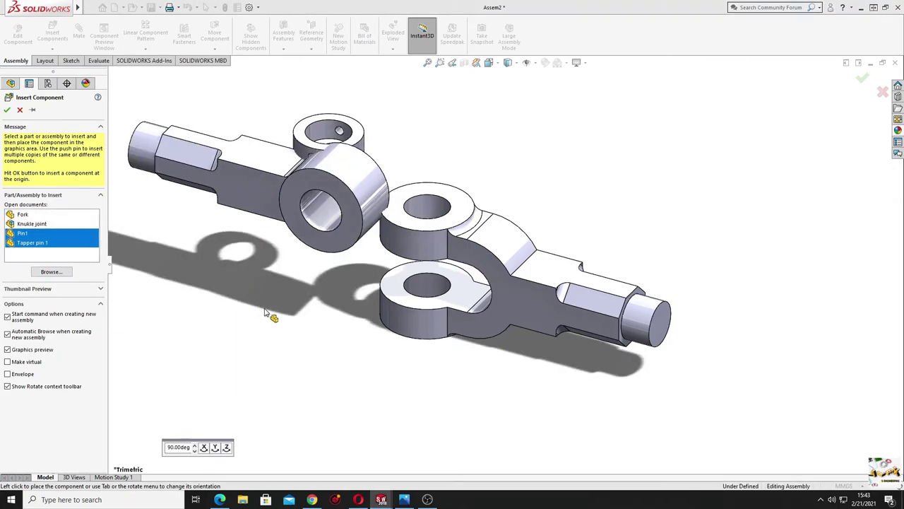
{"action": "left_click", "coordinate": [537, 152]}
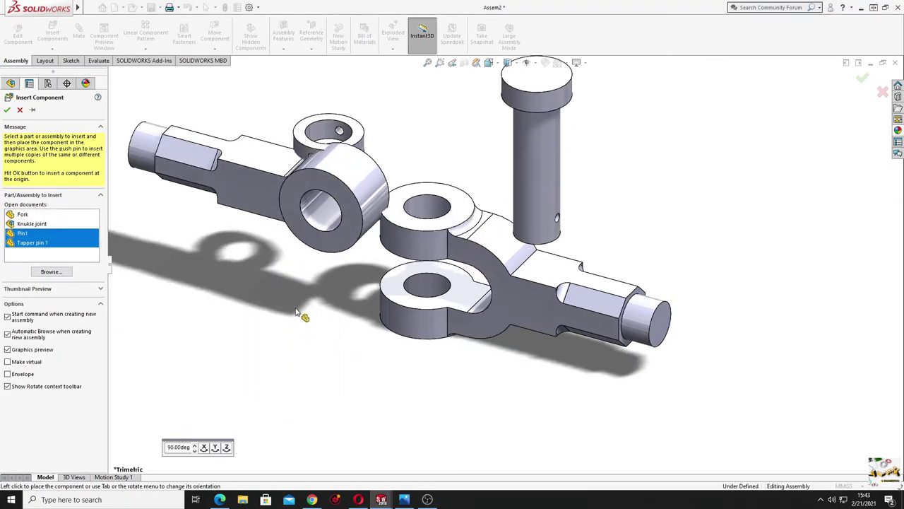
{"action": "left_click", "coordinate": [363, 354]}
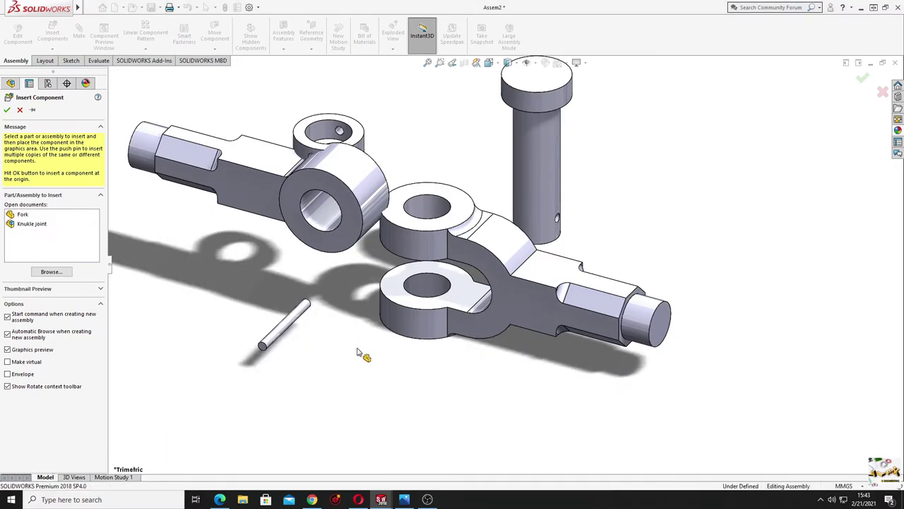
{"action": "middle_click_drag", "start_coordinate": [359, 316], "coordinate": [350, 354], "text": "ctrl"}
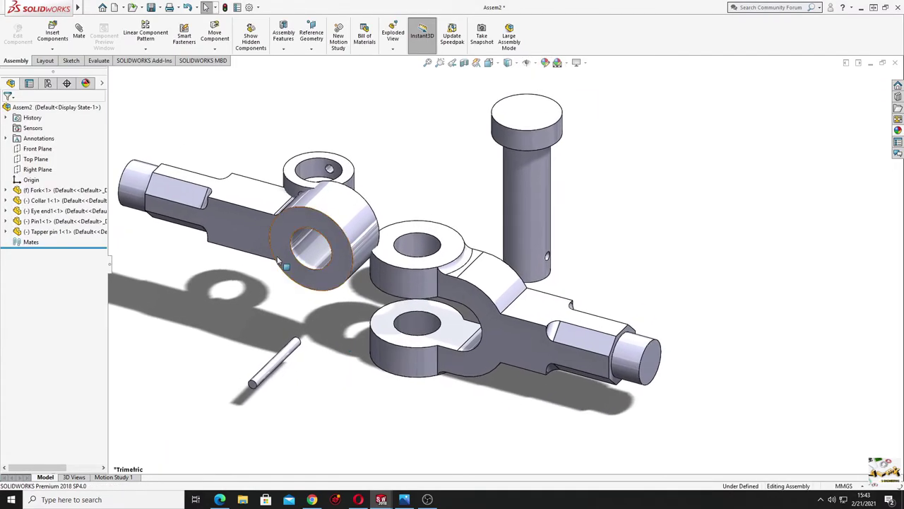
{"action": "left_click_drag", "start_coordinate": [263, 200], "coordinate": [257, 268]}
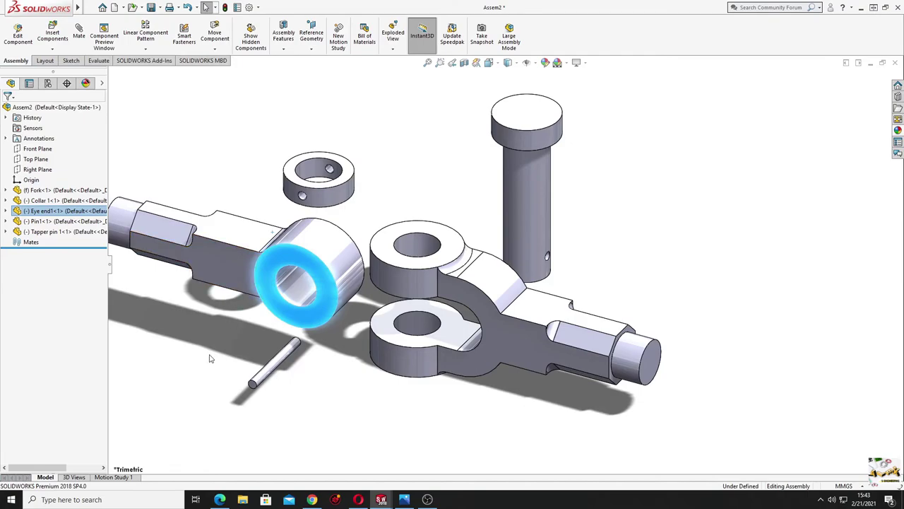
- Rotate Eye end1 with Rotate Component so its bore faces up, lined up with the fork jaws
{"action": "left_click", "coordinate": [214, 36]}
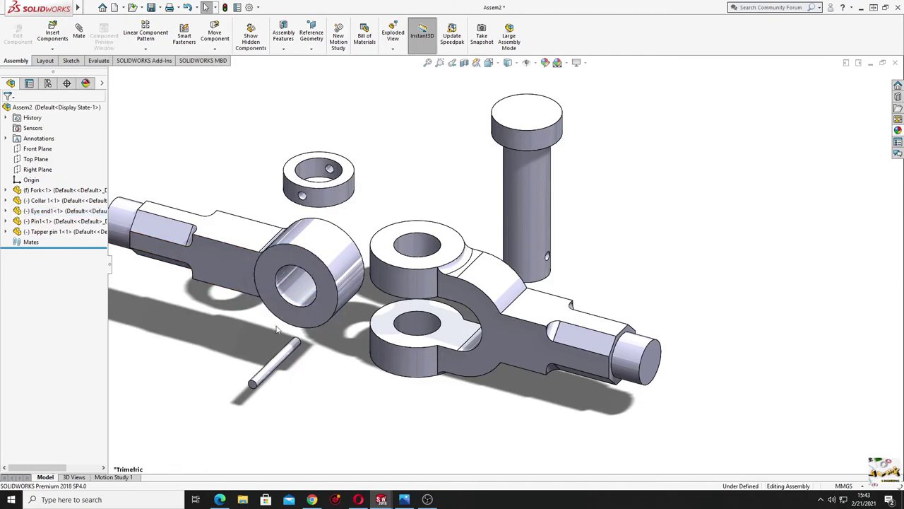
{"action": "left_click", "coordinate": [215, 49]}
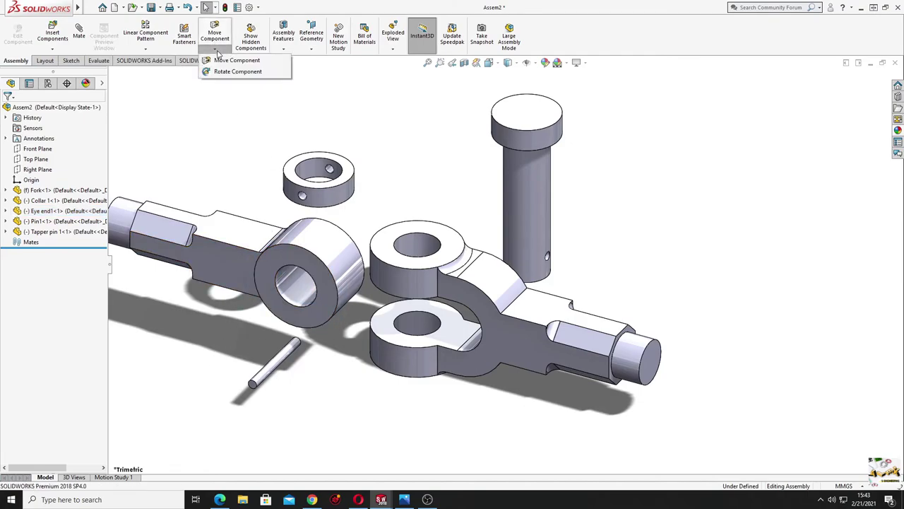
{"action": "left_click", "coordinate": [232, 72]}
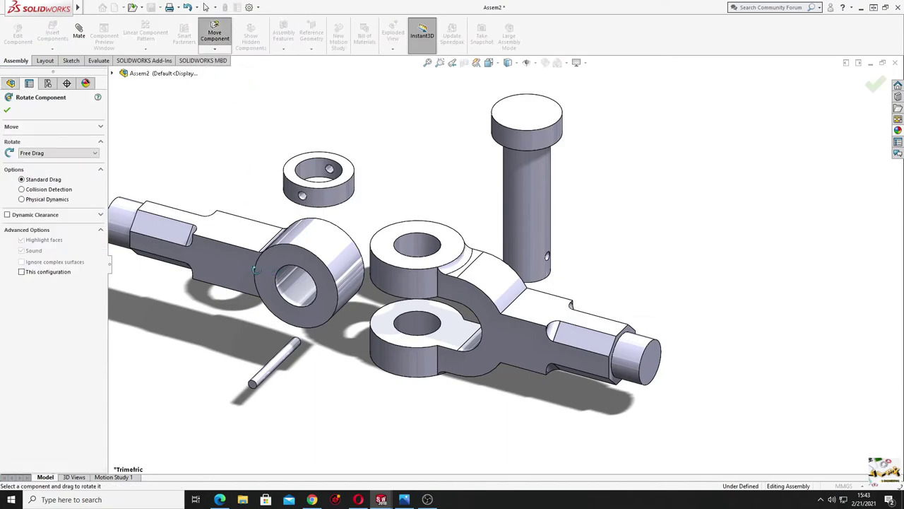
{"action": "mouse_move", "coordinate": [281, 260]}
{"action": "left_mouse_down"}
{"action": "mouse_move", "coordinate": [388, 166]}
{"action": "mouse_move", "coordinate": [385, 176]}
{"action": "left_mouse_up"}
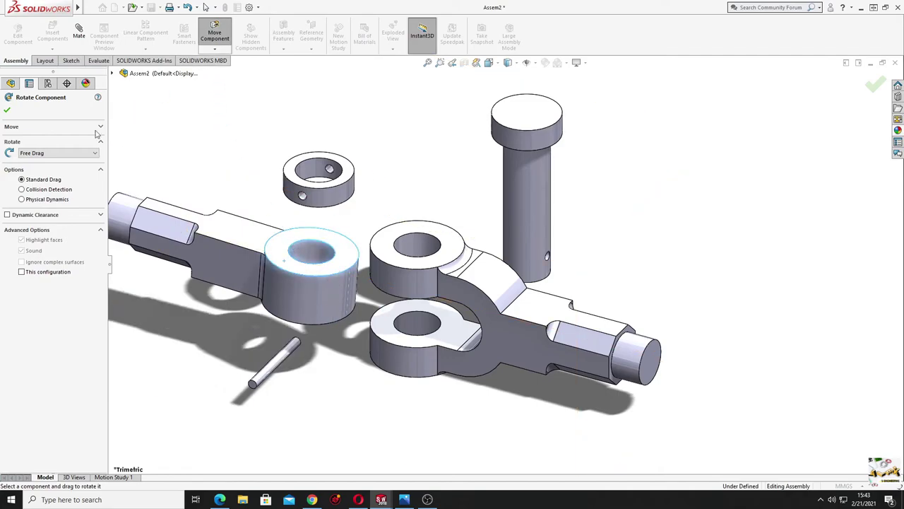
{"action": "left_click", "coordinate": [7, 110]}
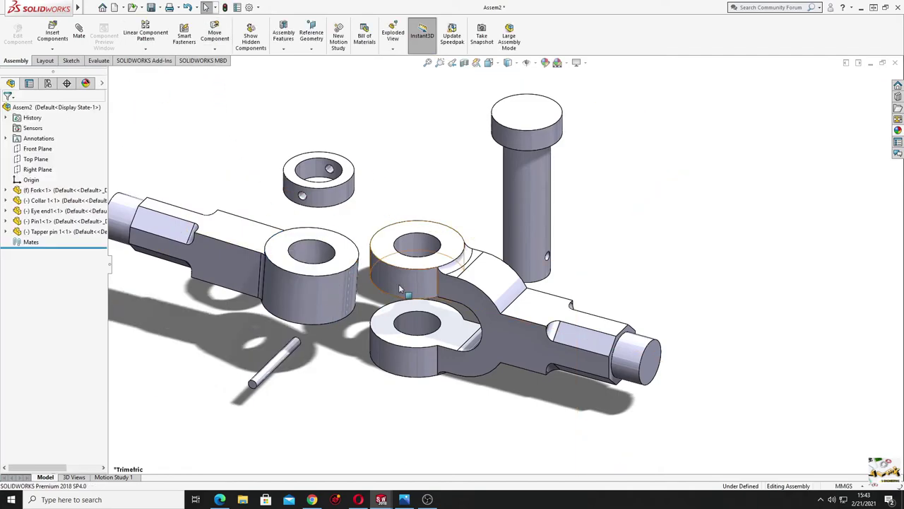
{"action": "scroll", "coordinate": [402, 284], "scroll_direction": "down", "scroll_amount": 2}
{"action": "scroll", "coordinate": [424, 445], "scroll_direction": "up", "scroll_amount": 2}
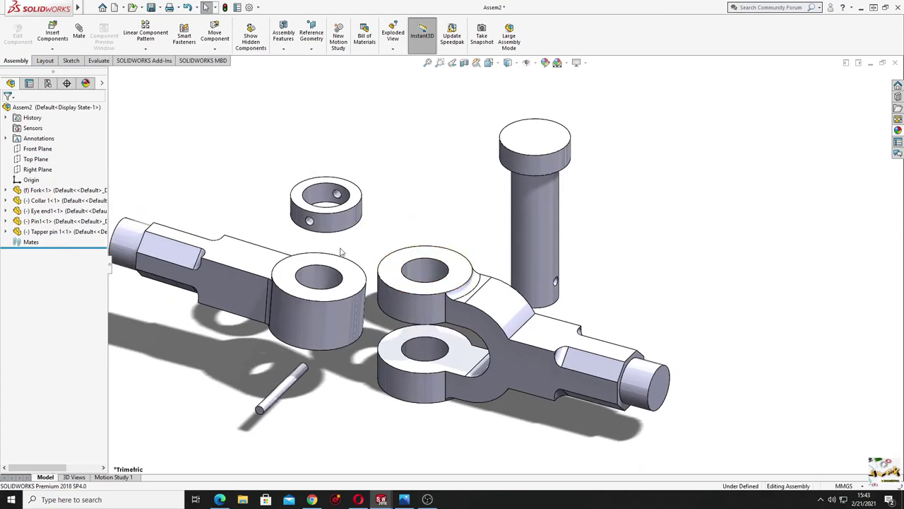
- Add a Concentric mate between the eye end's hole and the fork's jaw hole
{"action": "left_click", "coordinate": [316, 279]}
{"action": "left_click", "coordinate": [424, 273], "text": "ctrl"}
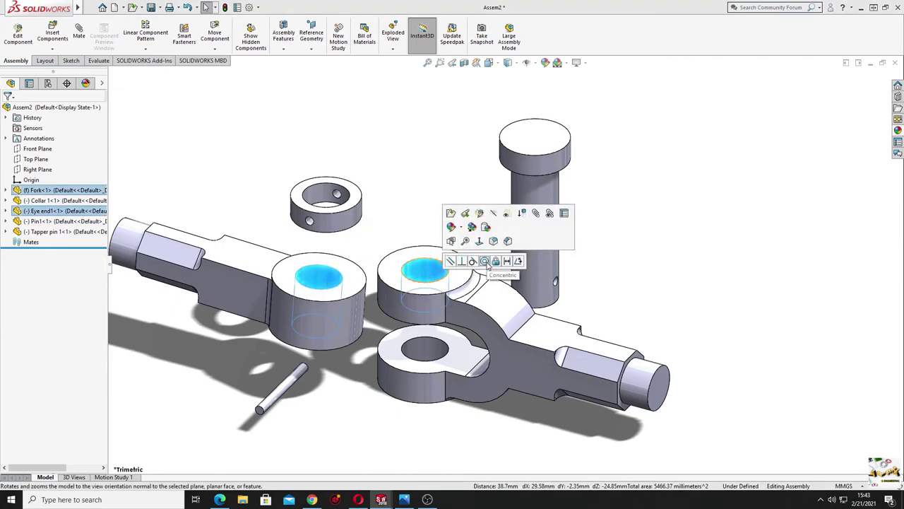
{"action": "left_click", "coordinate": [485, 262]}
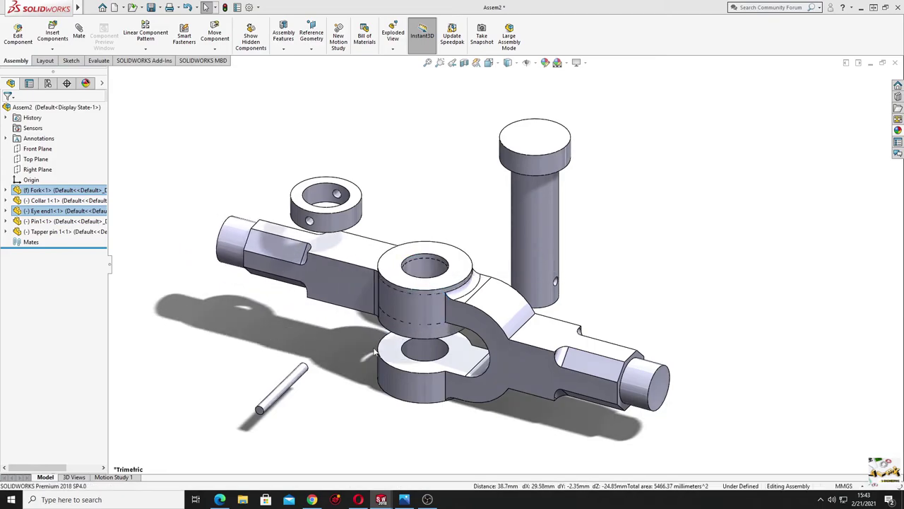
{"action": "scroll", "coordinate": [378, 349], "scroll_direction": "down", "scroll_amount": 2}
{"action": "scroll", "coordinate": [380, 347], "scroll_direction": "down", "scroll_amount": 2}
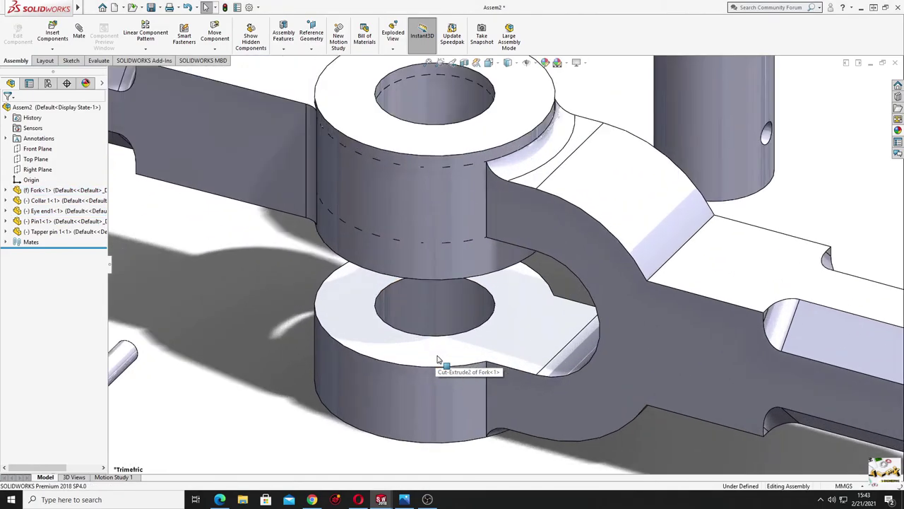
- Add a Coincident mate between the fork jaw's ring face and the eye end's ring face
{"action": "left_click", "coordinate": [382, 346]}
{"action": "middle_click_drag", "start_coordinate": [396, 411], "coordinate": [342, 306]}
{"action": "left_click", "coordinate": [333, 309], "text": "ctrl"}
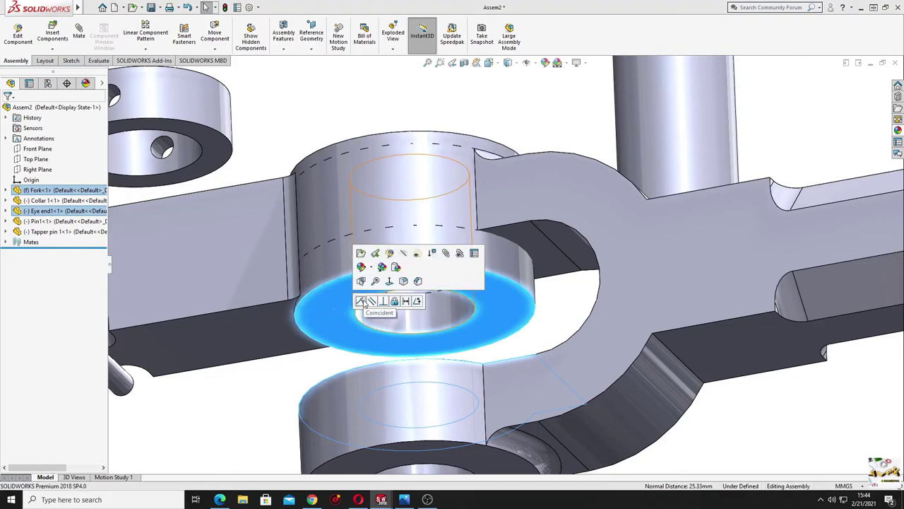
{"action": "left_click", "coordinate": [361, 302]}
{"action": "middle_click_drag", "start_coordinate": [361, 303], "coordinate": [356, 345]}
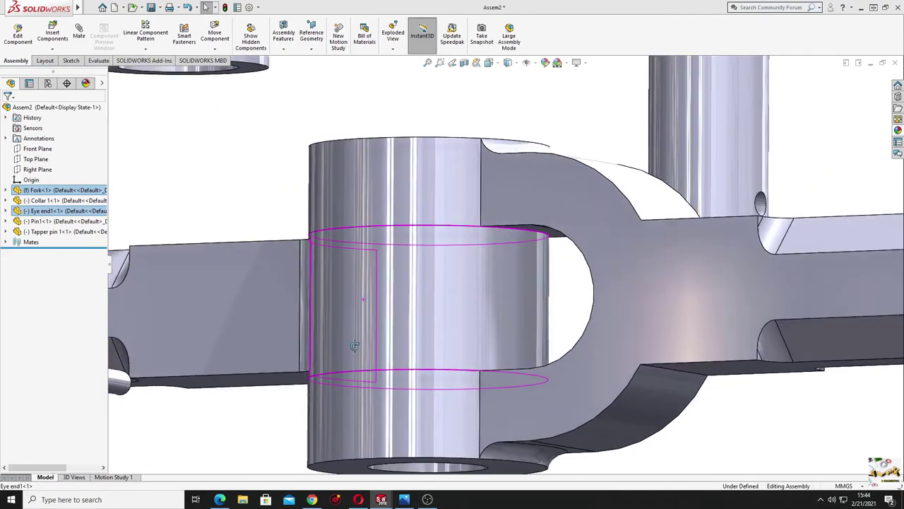
{"action": "scroll", "coordinate": [355, 345], "scroll_direction": "down", "scroll_amount": 5}
{"action": "left_click", "coordinate": [281, 393]}
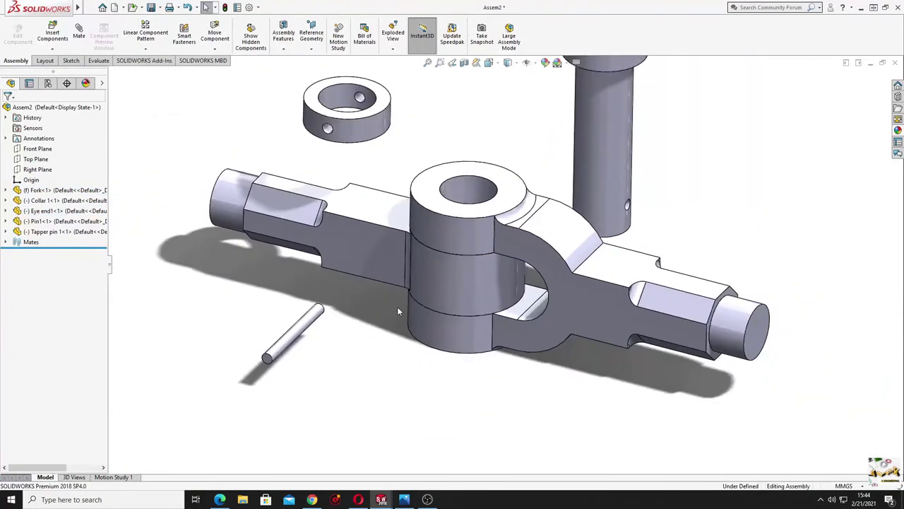
- Mate the pin shank Concentric with the fork's top hole
{"action": "scroll", "coordinate": [398, 311], "scroll_direction": "down", "scroll_amount": 2}
{"action": "middle_click_drag", "start_coordinate": [349, 376], "coordinate": [497, 265]}
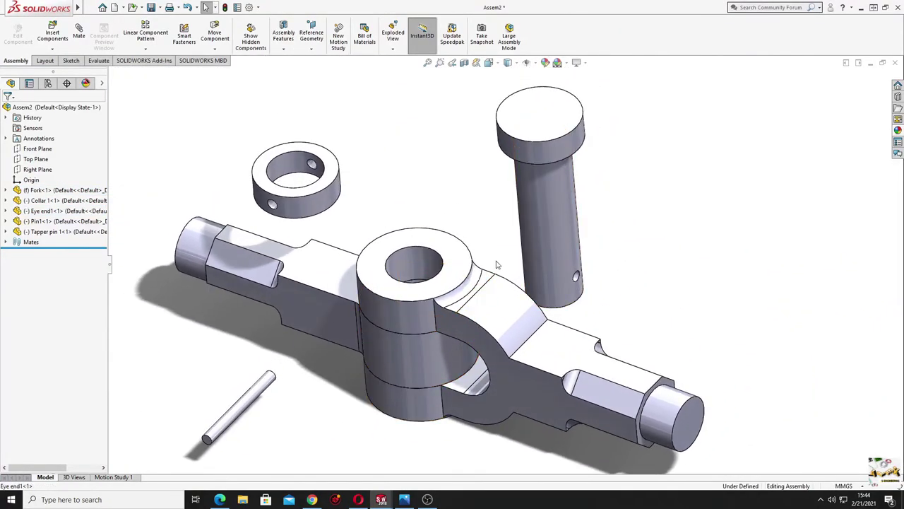
{"action": "left_click", "coordinate": [403, 343]}
{"action": "mouse_move", "coordinate": [404, 343]}
{"action": "middle_mouse_down"}
{"action": "mouse_move", "coordinate": [412, 449]}
{"action": "mouse_move", "coordinate": [552, 254]}
{"action": "middle_mouse_up"}
{"action": "left_click", "coordinate": [564, 246]}
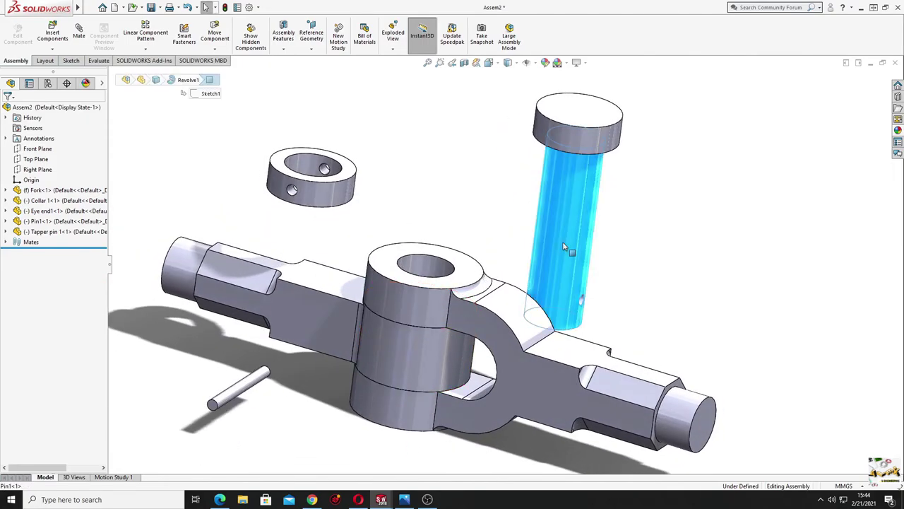
{"action": "left_click", "coordinate": [428, 267], "text": "ctrl"}
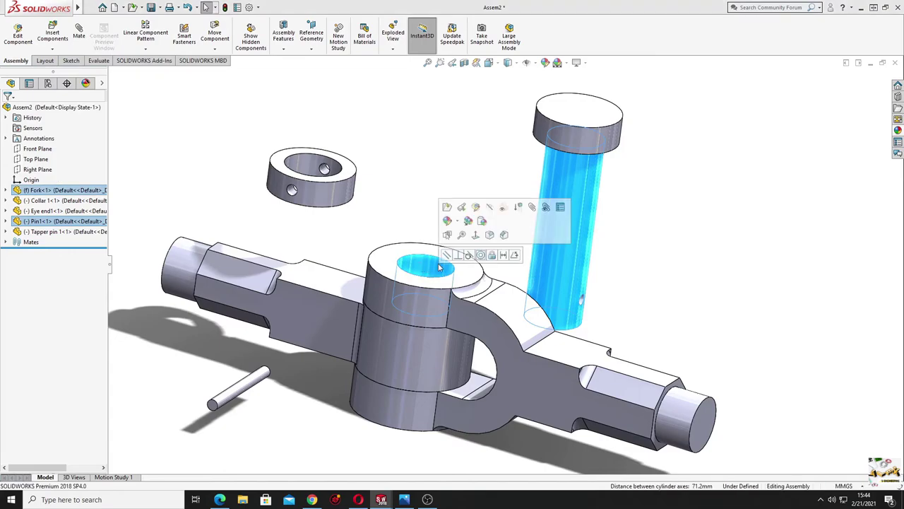
{"action": "left_click", "coordinate": [481, 256]}
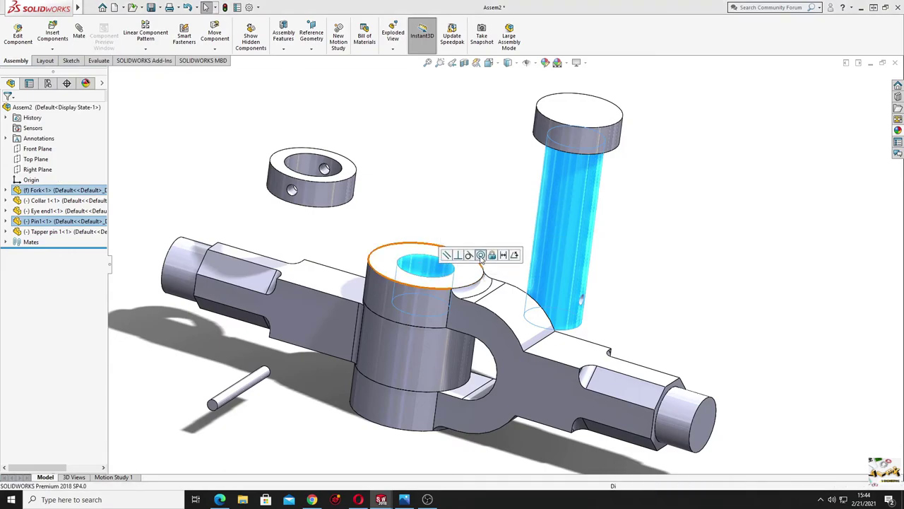
- Mate the pin head underside Coincident with the fork's top face
{"action": "left_click", "coordinate": [485, 280]}
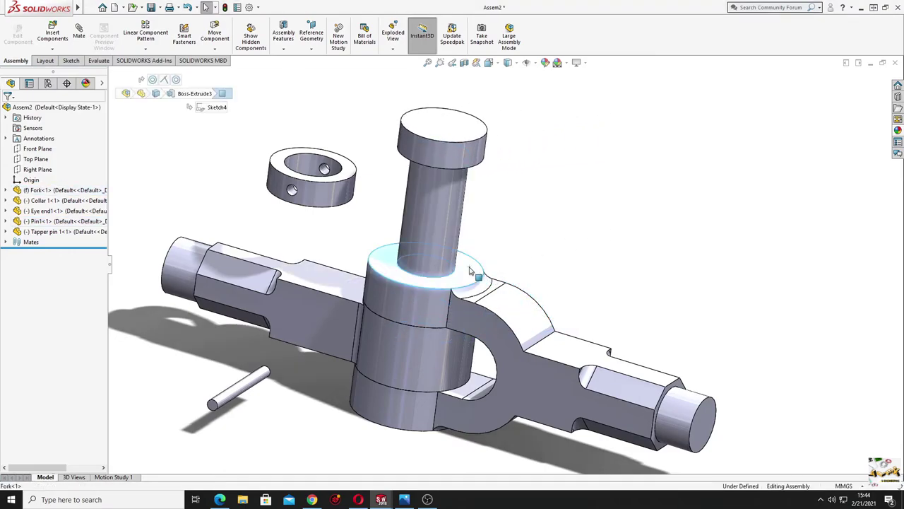
{"action": "middle_click_drag", "start_coordinate": [399, 325], "coordinate": [400, 223]}
{"action": "left_click", "coordinate": [400, 223]}
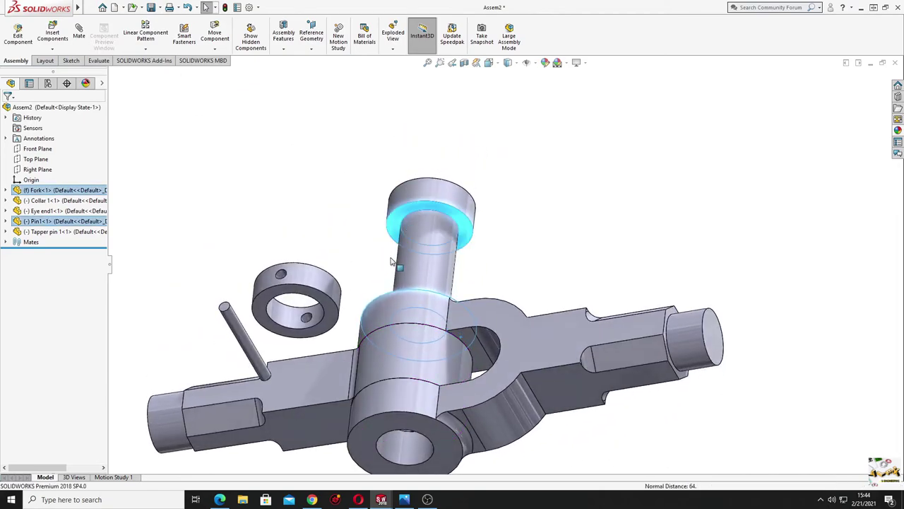
{"action": "left_click", "coordinate": [427, 209]}
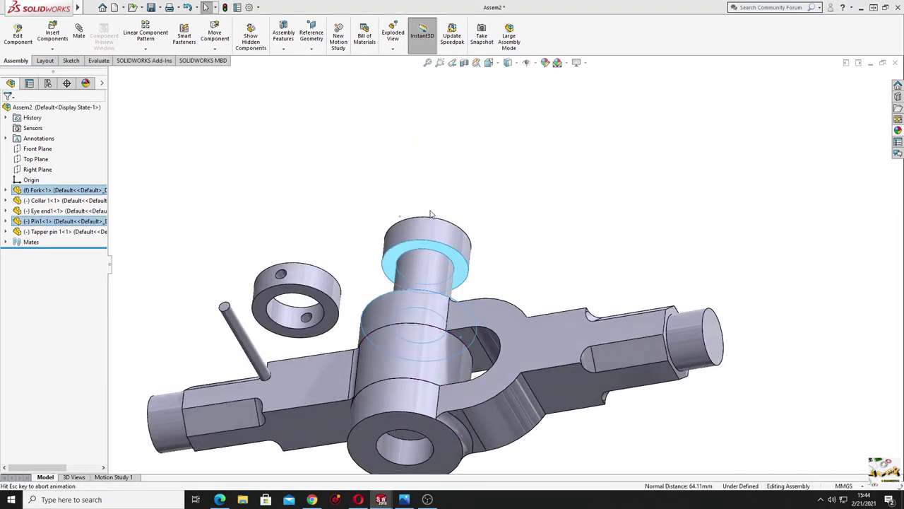
{"action": "mouse_move", "coordinate": [484, 252]}
{"action": "middle_mouse_down"}
{"action": "mouse_move", "coordinate": [472, 303]}
{"action": "mouse_move", "coordinate": [478, 401]}
{"action": "mouse_move", "coordinate": [424, 375]}
{"action": "mouse_move", "coordinate": [383, 396]}
{"action": "mouse_move", "coordinate": [374, 332]}
{"action": "middle_mouse_up"}
{"action": "key", "text": "Escape"}
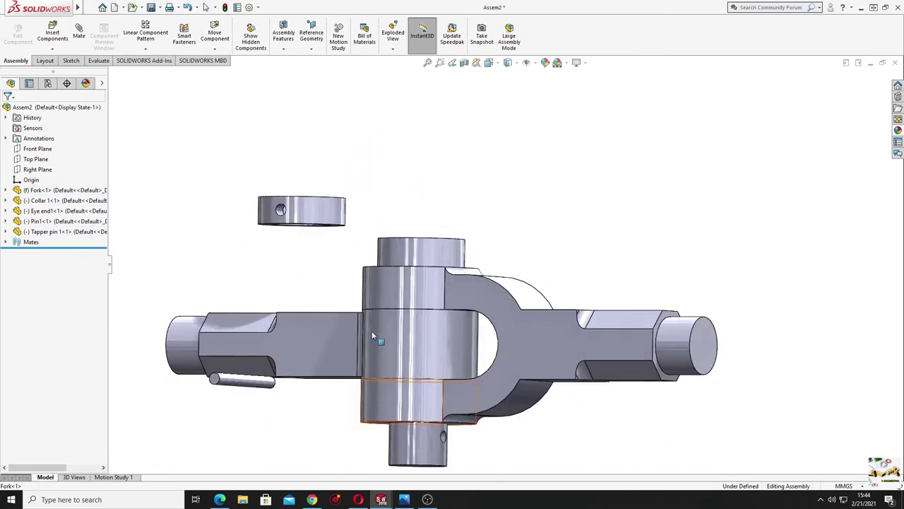
- Drag the collar below the fork and mate its bore Concentric with the pin's lower shank
{"action": "left_click", "coordinate": [417, 449]}
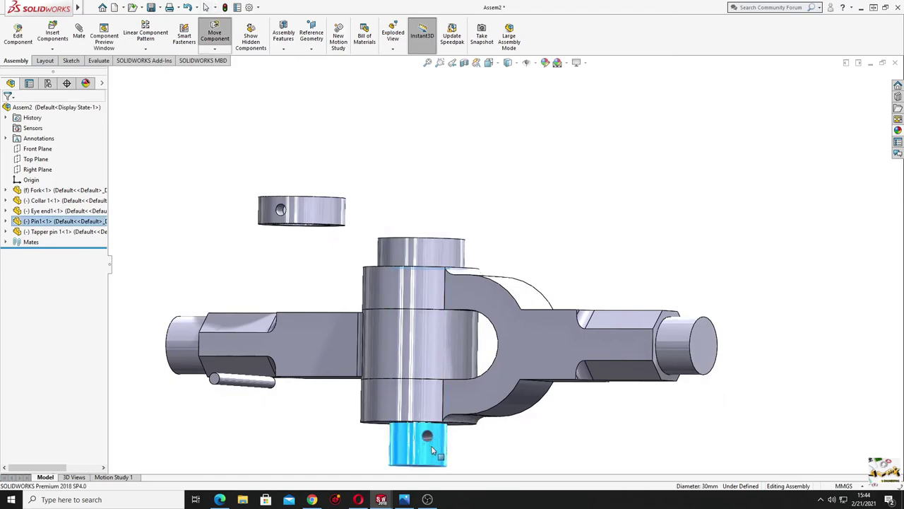
{"action": "key", "text": "Escape"}
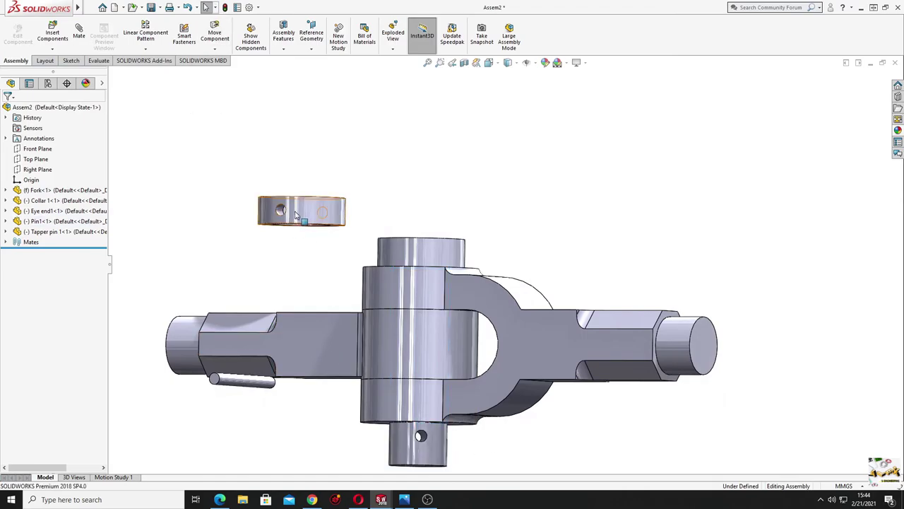
{"action": "key", "text": "ctrl+7"}
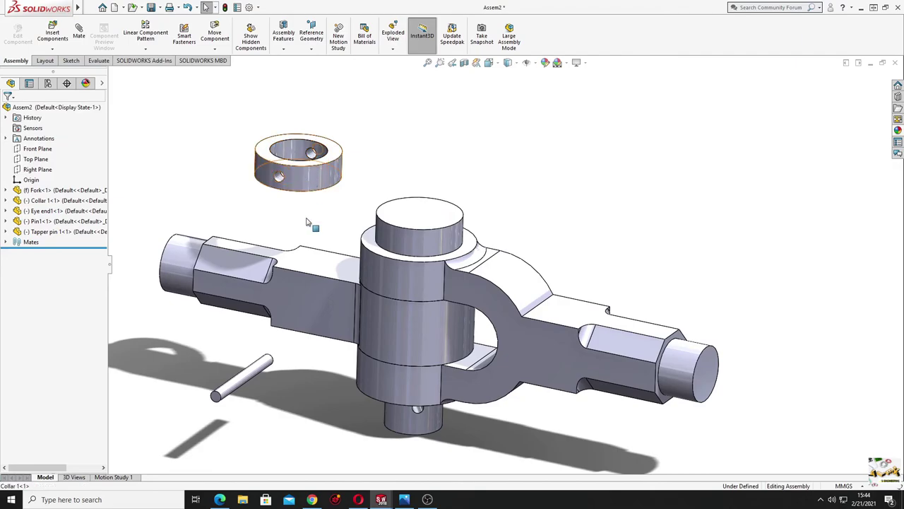
{"action": "mouse_move", "coordinate": [310, 177]}
{"action": "left_mouse_down"}
{"action": "mouse_move", "coordinate": [379, 444]}
{"action": "mouse_move", "coordinate": [420, 454]}
{"action": "left_mouse_up"}
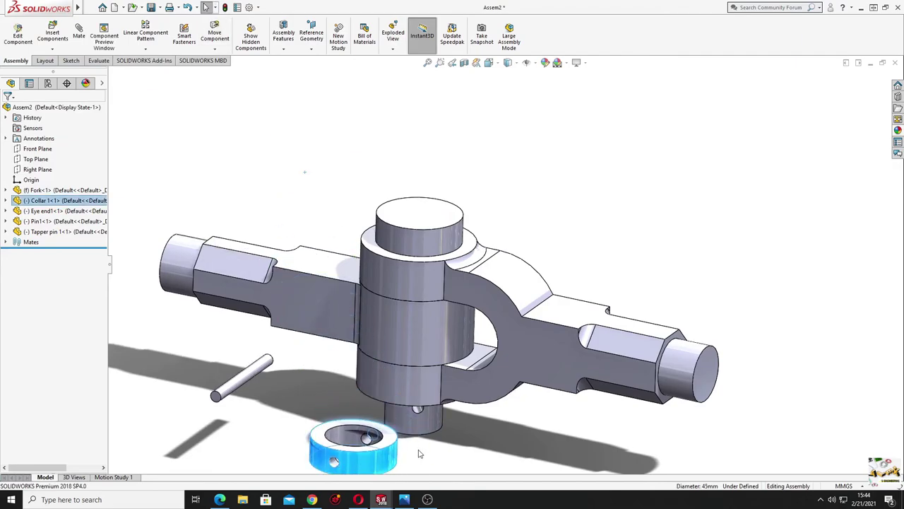
{"action": "mouse_move", "coordinate": [420, 454]}
{"action": "middle_mouse_down"}
{"action": "mouse_move", "coordinate": [430, 436]}
{"action": "mouse_move", "coordinate": [418, 376]}
{"action": "middle_mouse_up"}
{"action": "left_click", "coordinate": [385, 380]}
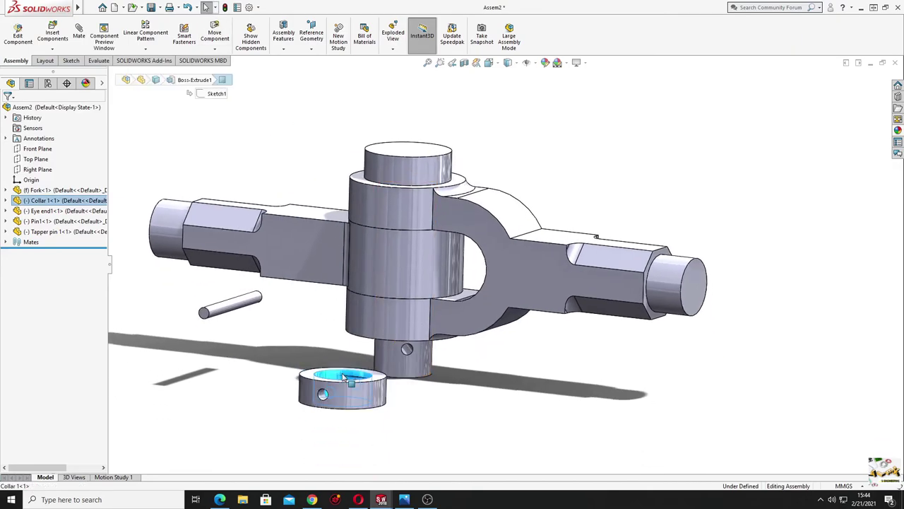
{"action": "left_click", "coordinate": [396, 365], "text": "ctrl"}
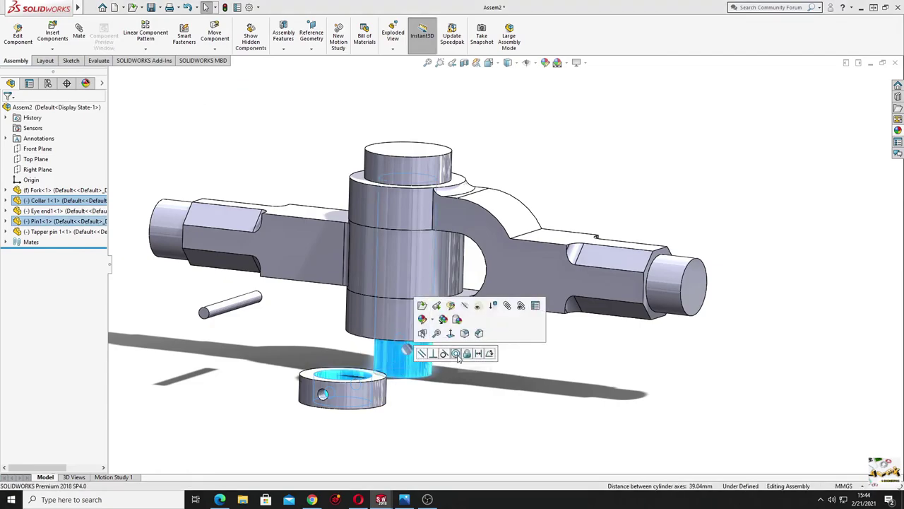
{"action": "left_click", "coordinate": [456, 354]}
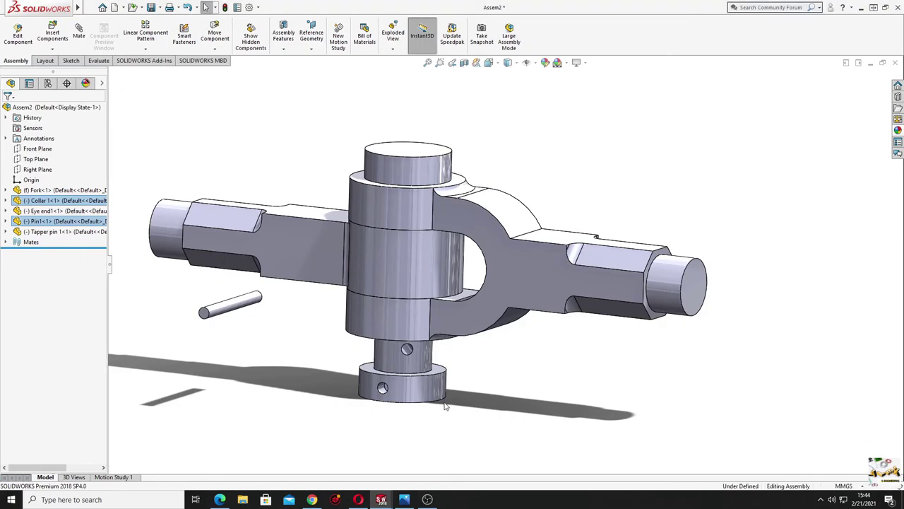
- Mate the collar's cross hole Concentric with the pin's cross hole
{"action": "scroll", "coordinate": [445, 402], "scroll_direction": "down", "scroll_amount": 2}
{"action": "scroll", "coordinate": [438, 389], "scroll_direction": "down", "scroll_amount": 1}
{"action": "scroll", "coordinate": [432, 418], "scroll_direction": "down", "scroll_amount": 1}
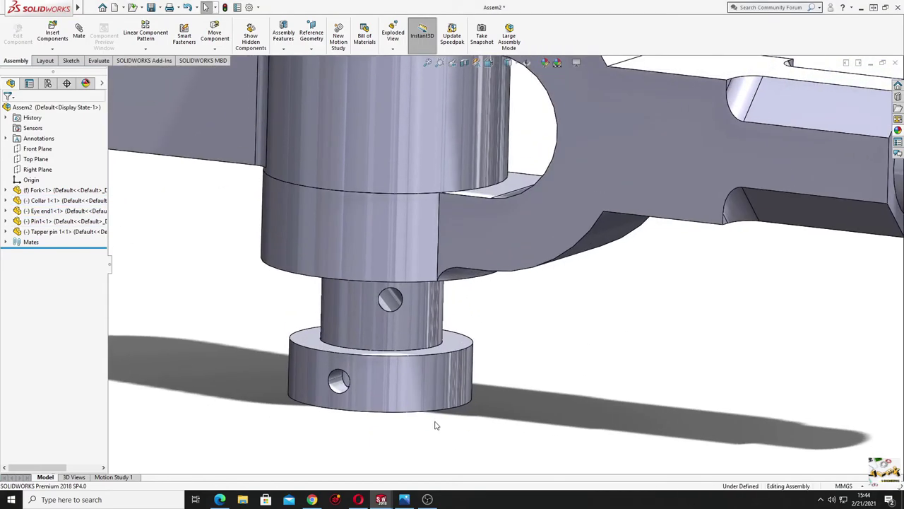
{"action": "middle_click_drag", "start_coordinate": [436, 425], "coordinate": [396, 318]}
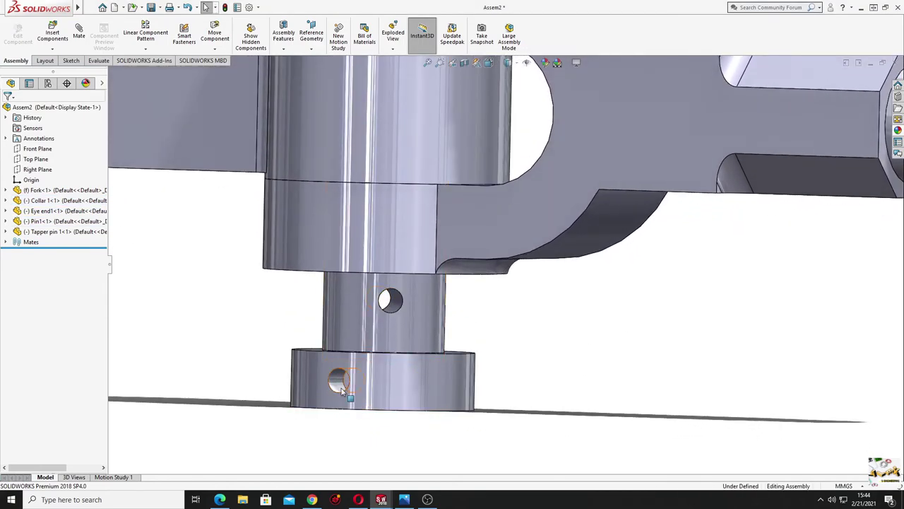
{"action": "left_click", "coordinate": [393, 309]}
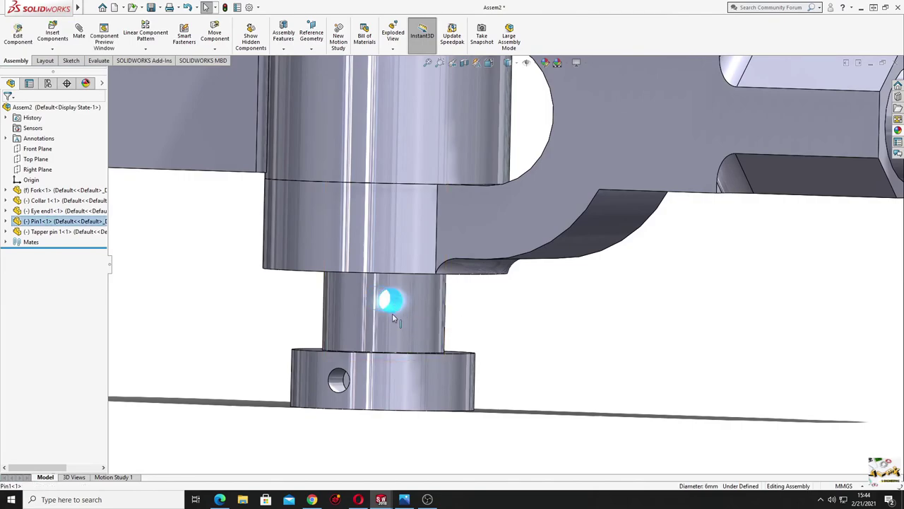
{"action": "left_click", "coordinate": [337, 385], "text": "ctrl"}
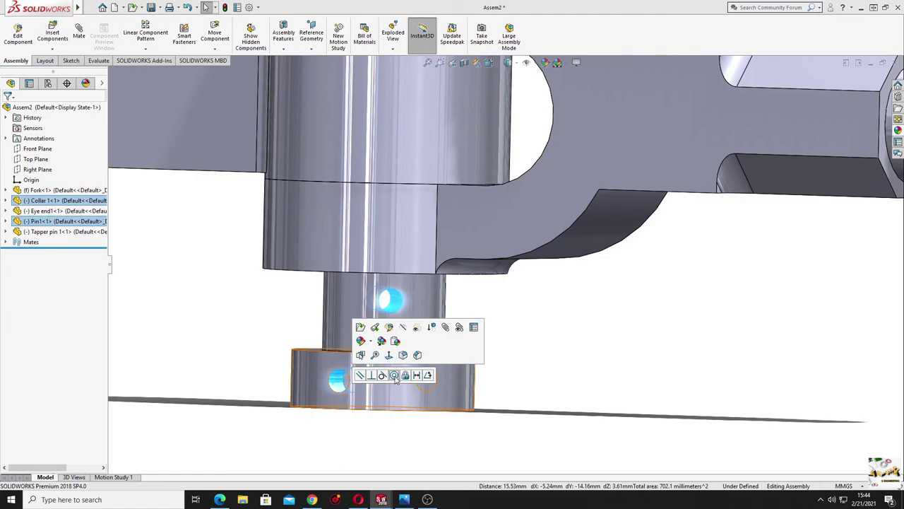
{"action": "left_click", "coordinate": [395, 375]}
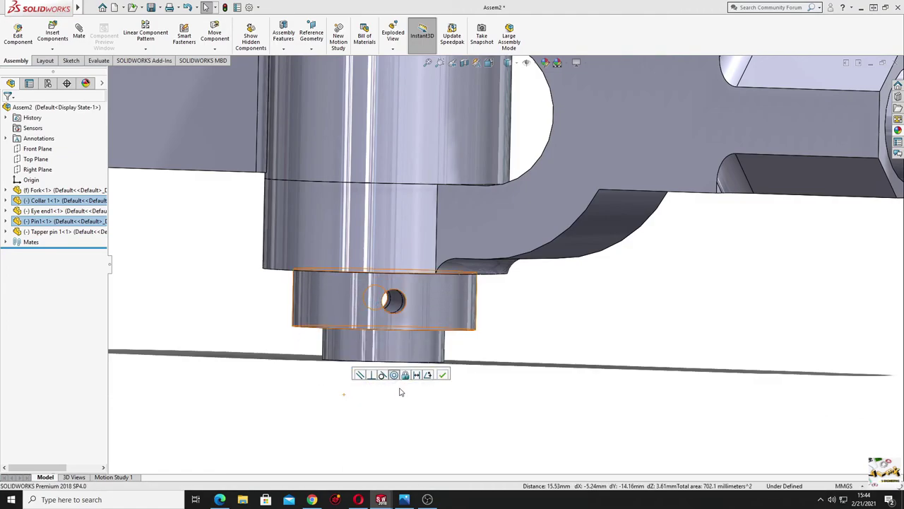
{"action": "left_click", "coordinate": [471, 420]}
{"action": "mouse_move", "coordinate": [471, 403]}
{"action": "middle_mouse_down"}
{"action": "mouse_move", "coordinate": [455, 400]}
{"action": "mouse_move", "coordinate": [465, 418]}
{"action": "middle_mouse_up"}
- Mate the taper pin Concentric with the cross hole near the bottom of the main pin
{"action": "scroll", "coordinate": [465, 417], "scroll_direction": "up", "scroll_amount": 5}
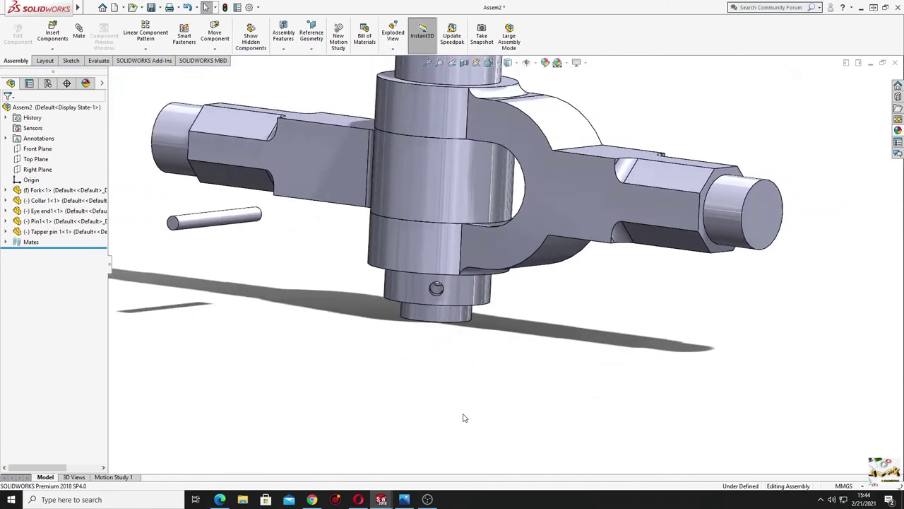
{"action": "middle_click_drag", "start_coordinate": [479, 368], "coordinate": [465, 416], "text": "ctrl"}
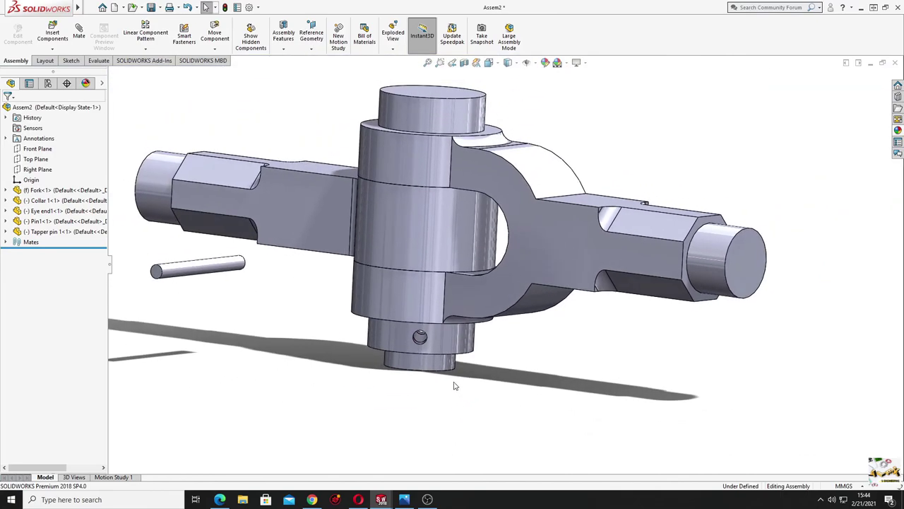
{"action": "left_click", "coordinate": [219, 273]}
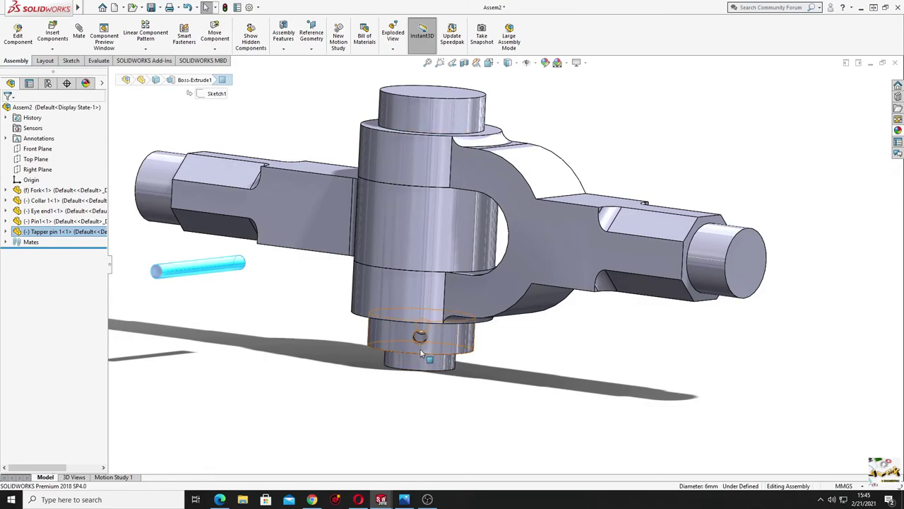
{"action": "scroll", "coordinate": [417, 353], "scroll_direction": "down", "scroll_amount": 2}
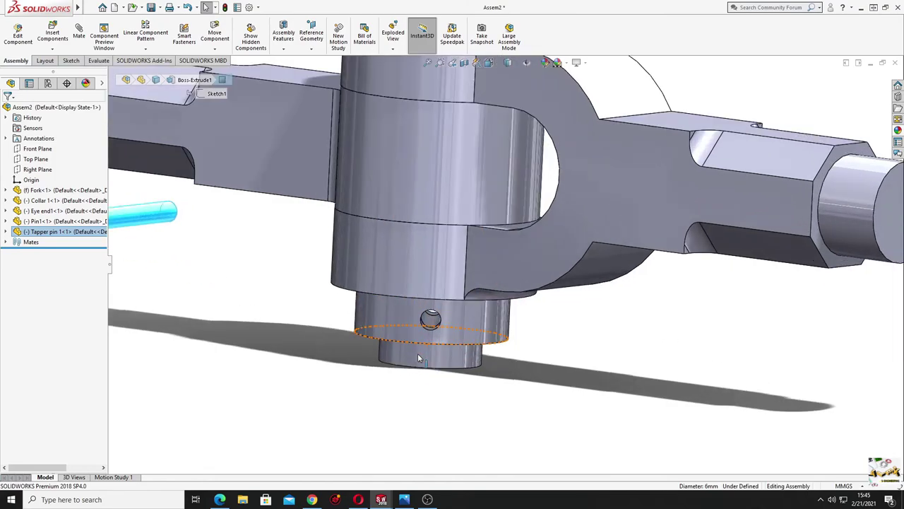
{"action": "scroll", "coordinate": [438, 346], "scroll_direction": "down", "scroll_amount": 2}
{"action": "middle_click_drag", "start_coordinate": [454, 343], "coordinate": [452, 382]}
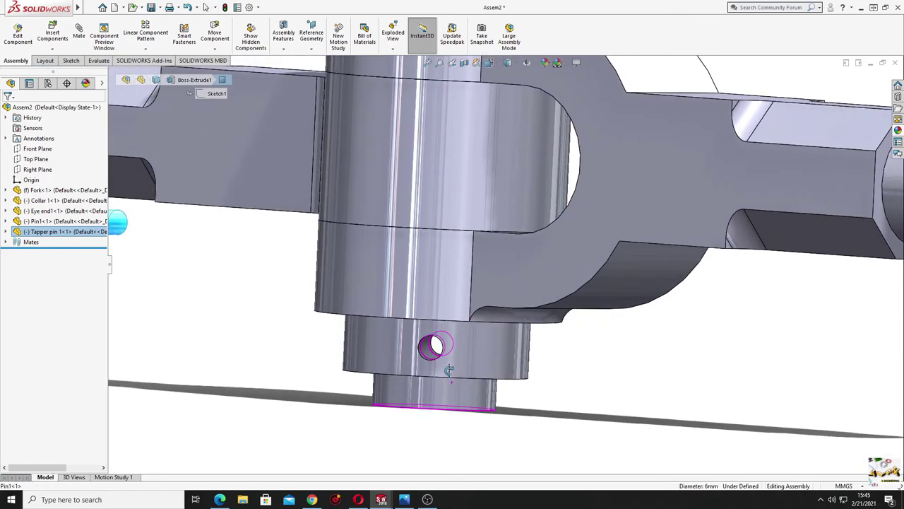
{"action": "left_click", "coordinate": [428, 355], "text": "ctrl"}
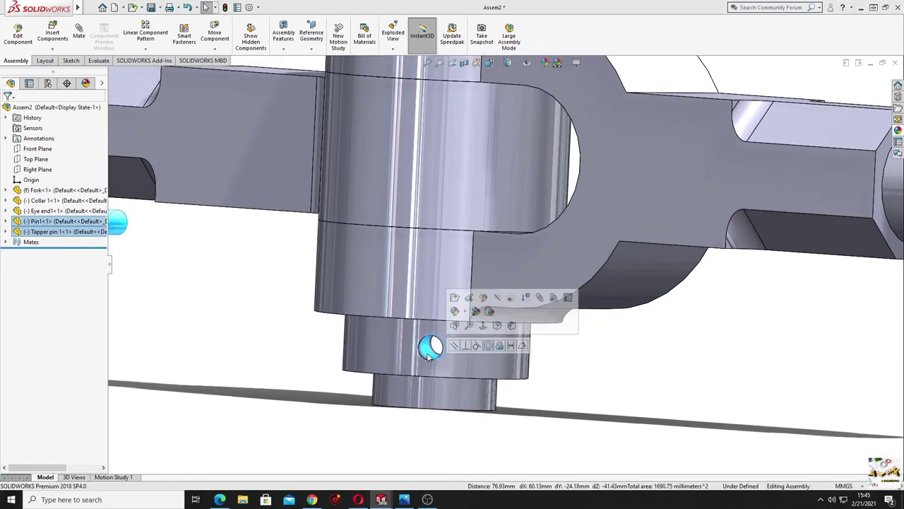
{"action": "left_click", "coordinate": [488, 346]}
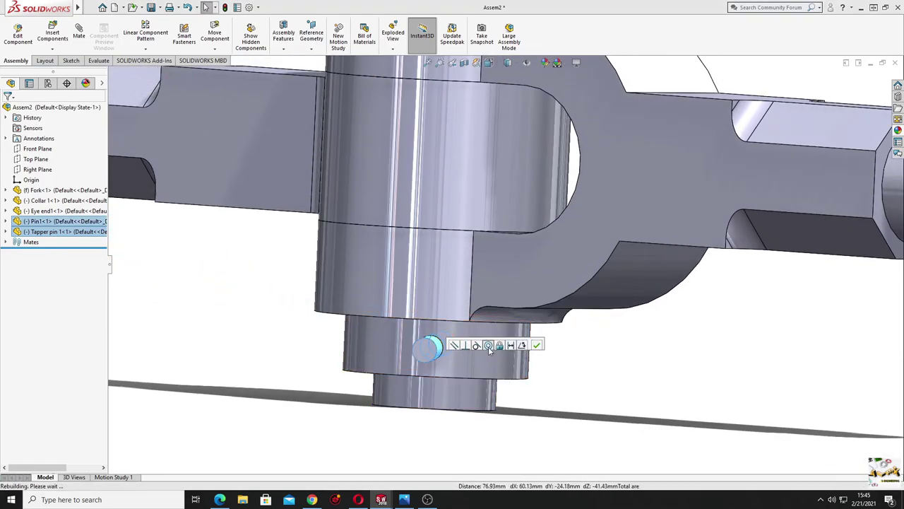
- Slide the taper pin through the collar's cross hole so it protrudes on both sides
{"action": "middle_click_drag", "start_coordinate": [353, 382], "coordinate": [448, 373]}
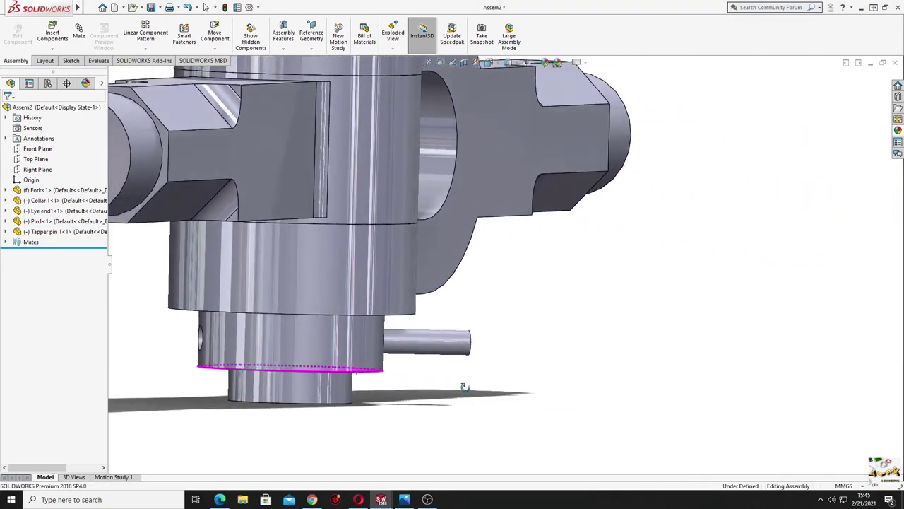
{"action": "left_click_drag", "start_coordinate": [462, 344], "coordinate": [415, 341]}
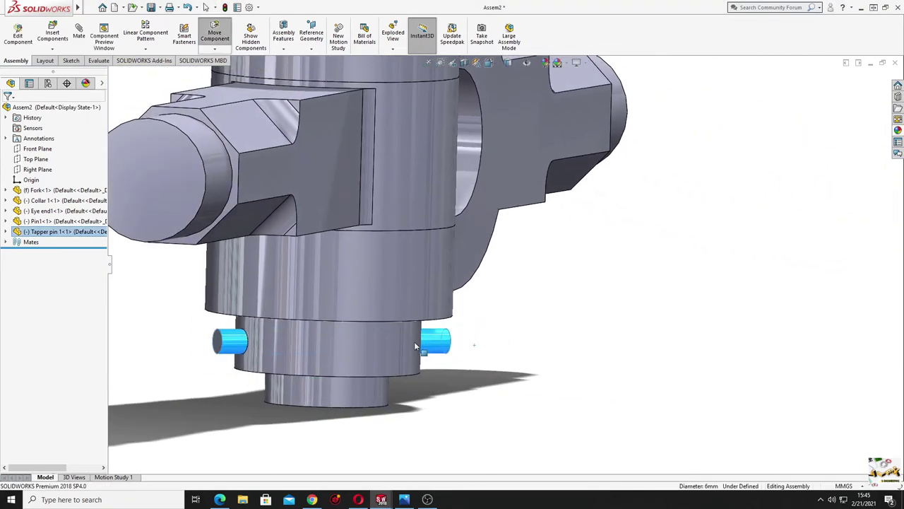
{"action": "middle_click_drag", "start_coordinate": [441, 393], "coordinate": [430, 409]}
{"action": "left_click", "coordinate": [430, 410]}
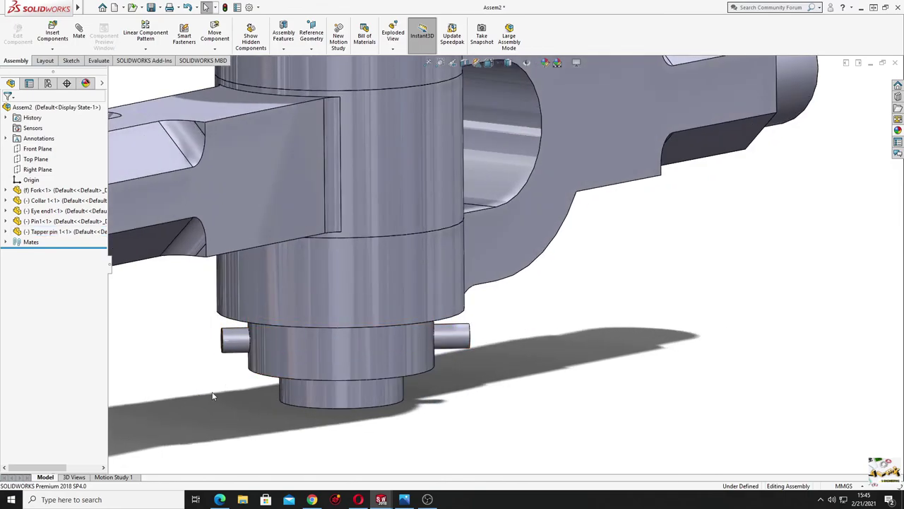
{"action": "middle_click_drag", "start_coordinate": [219, 373], "coordinate": [231, 375]}
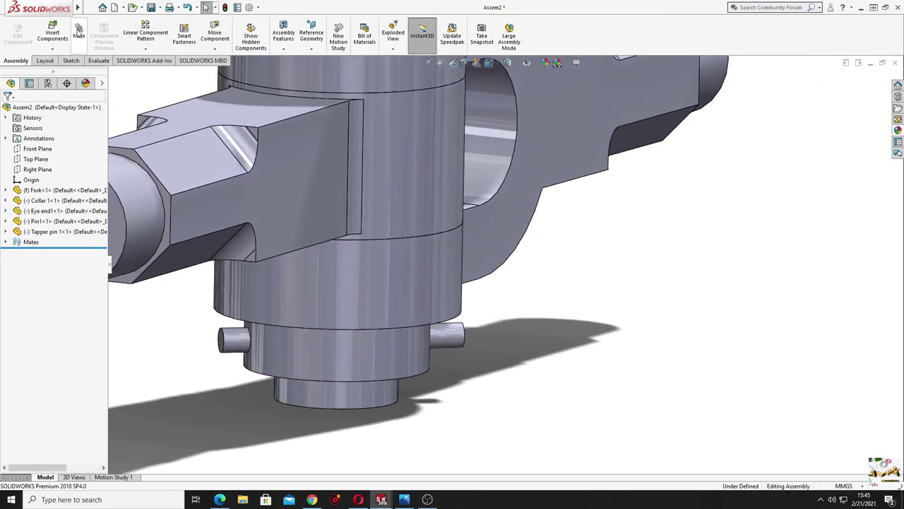
- Add a centered Width mate between both taper pin end faces and the collar's outer face
{"action": "left_click", "coordinate": [78, 31]}
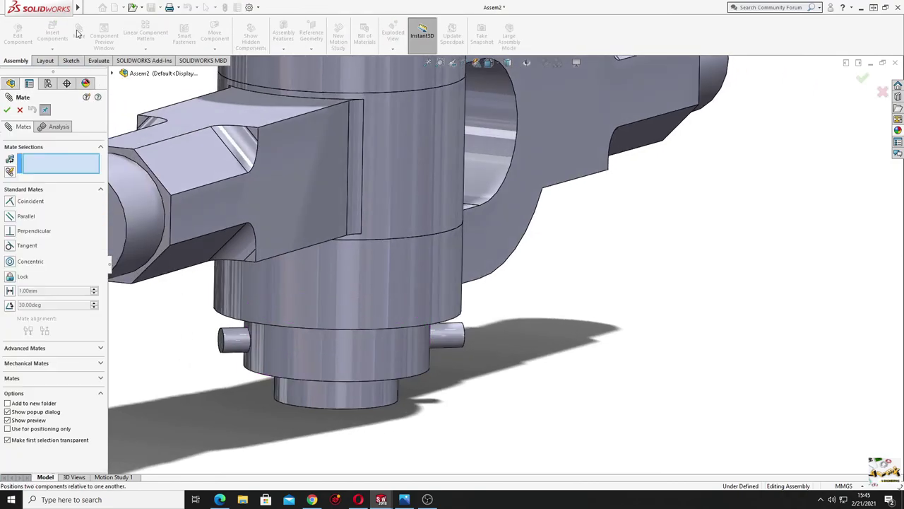
{"action": "left_click", "coordinate": [45, 349]}
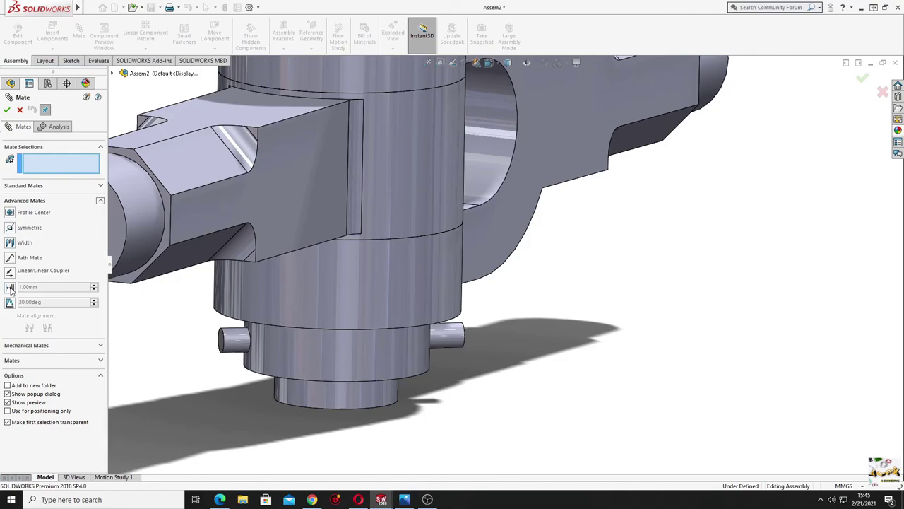
{"action": "left_click", "coordinate": [15, 244]}
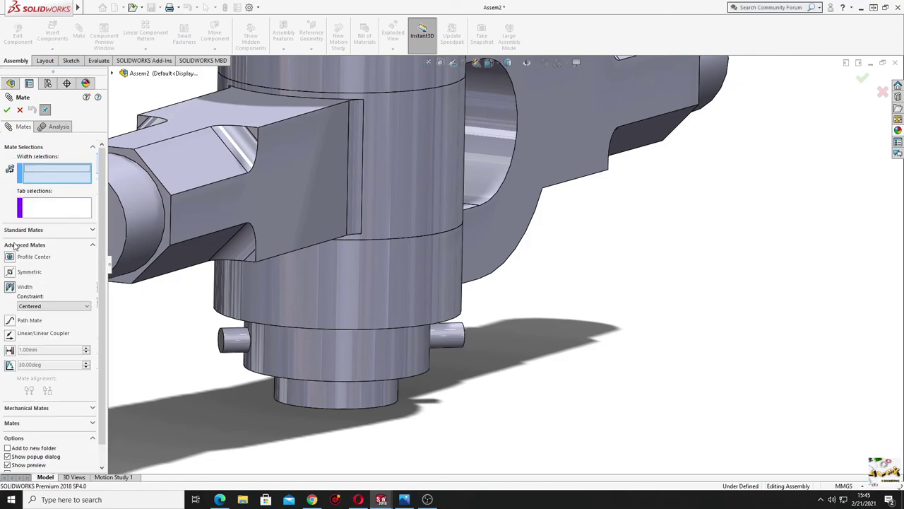
{"action": "mouse_move", "coordinate": [313, 363]}
{"action": "middle_mouse_down"}
{"action": "mouse_move", "coordinate": [282, 369]}
{"action": "mouse_move", "coordinate": [226, 349]}
{"action": "middle_mouse_up"}
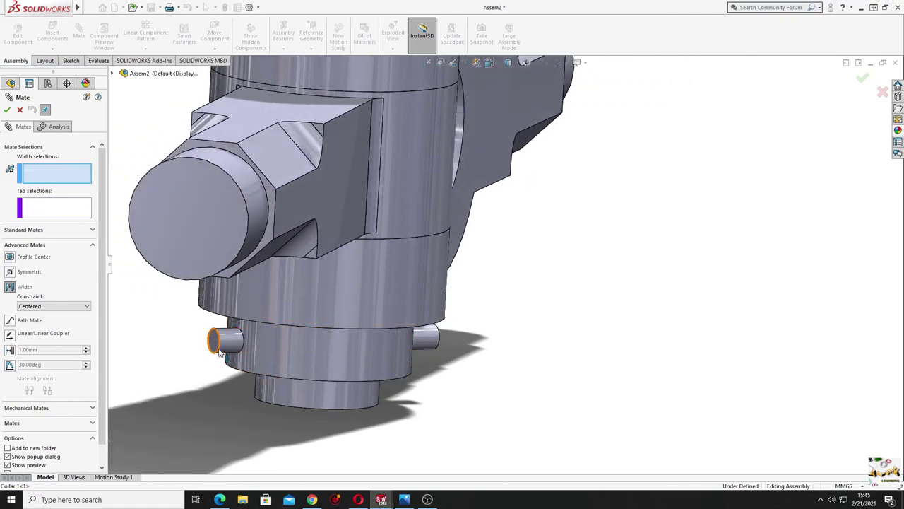
{"action": "left_click", "coordinate": [217, 344]}
{"action": "middle_click_drag", "start_coordinate": [297, 391], "coordinate": [454, 357]}
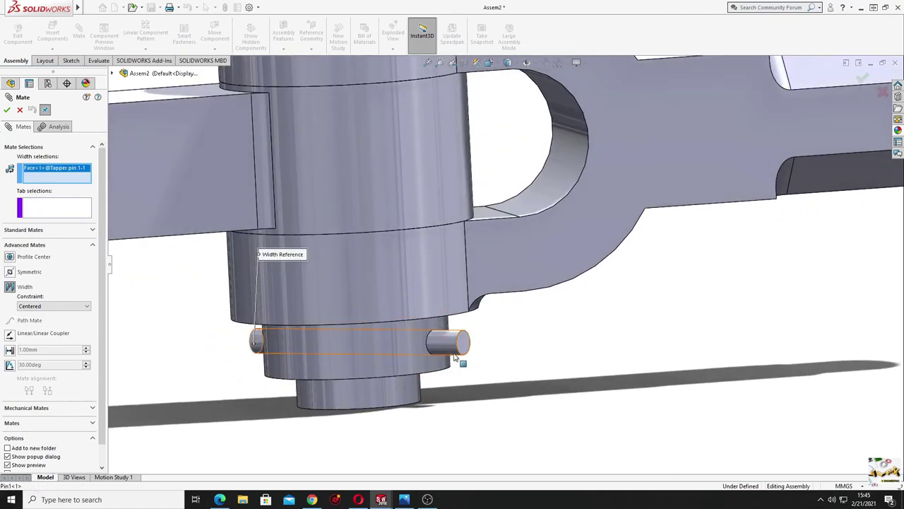
{"action": "left_click", "coordinate": [464, 346]}
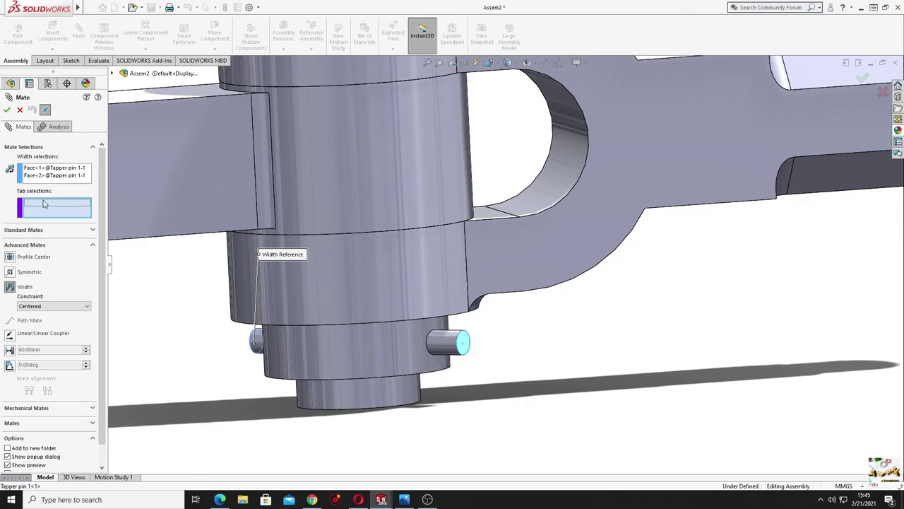
{"action": "left_click", "coordinate": [362, 371]}
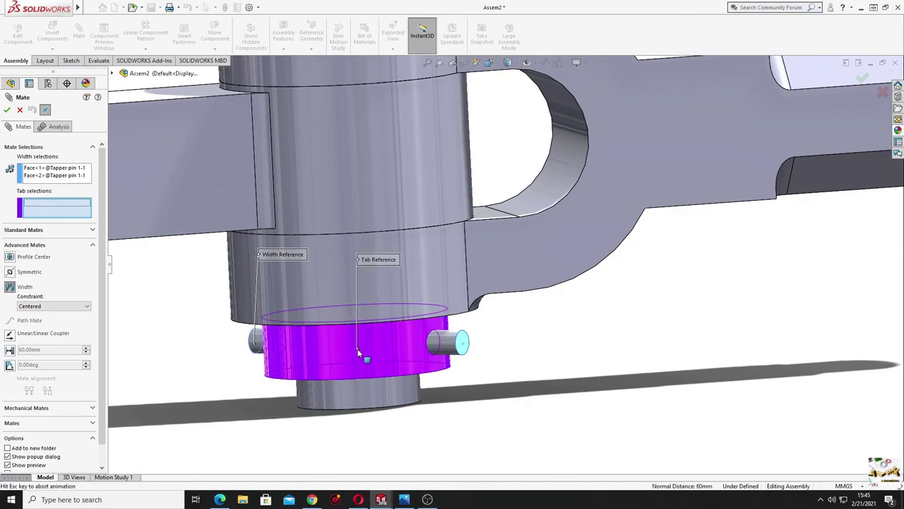
{"action": "middle_click_drag", "start_coordinate": [357, 367], "coordinate": [453, 366]}
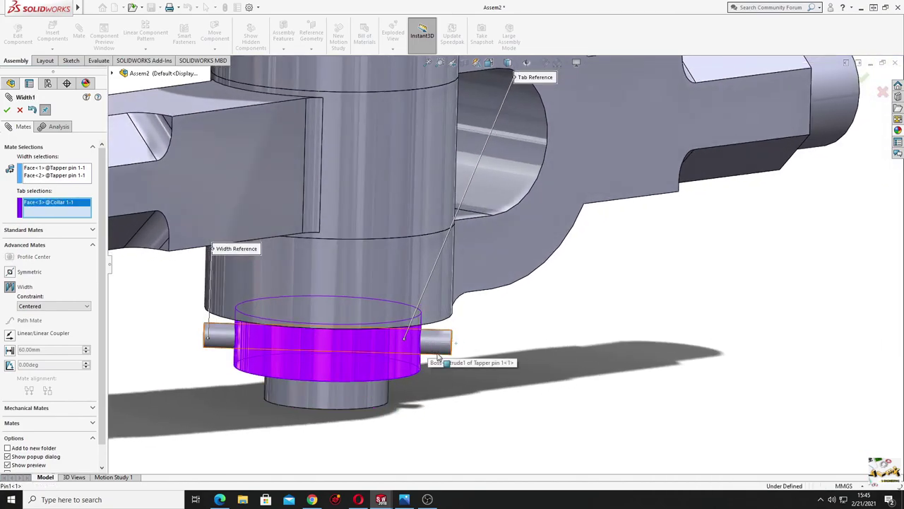
{"action": "left_click", "coordinate": [7, 110]}
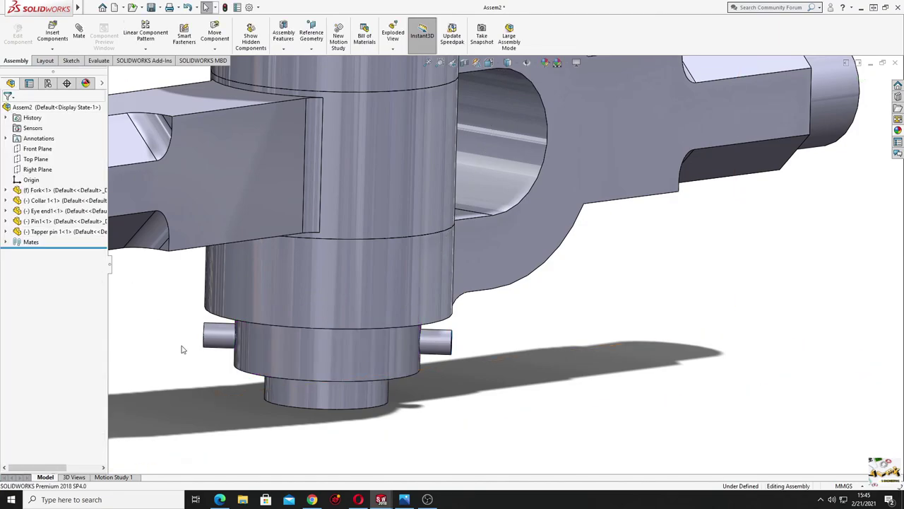
- Rotate the eye end about the pin and turn the collar to confirm the joint moves correctly
{"action": "scroll", "coordinate": [316, 389], "scroll_direction": "up", "scroll_amount": 3}
{"action": "middle_click_drag", "start_coordinate": [363, 370], "coordinate": [394, 359]}
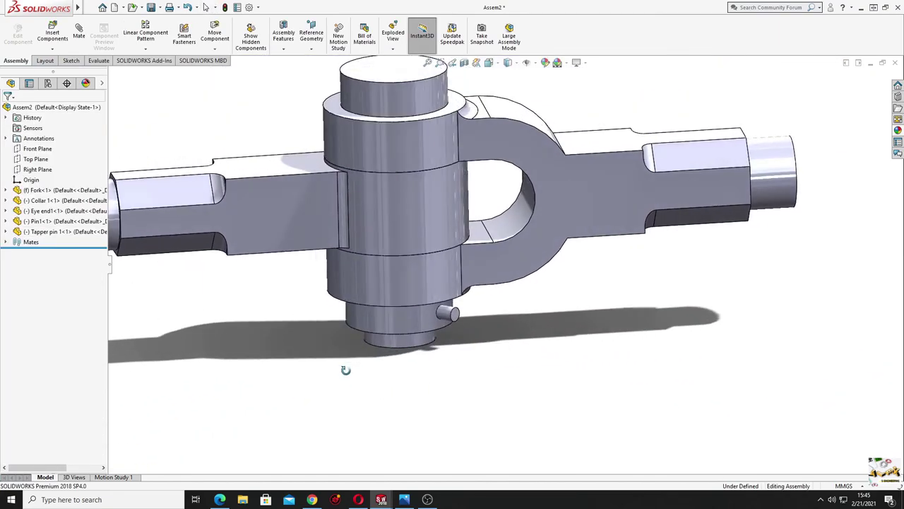
{"action": "mouse_move", "coordinate": [433, 408]}
{"action": "middle_mouse_down"}
{"action": "mouse_move", "coordinate": [410, 398]}
{"action": "mouse_move", "coordinate": [385, 430]}
{"action": "mouse_move", "coordinate": [401, 402]}
{"action": "middle_mouse_up"}
{"action": "mouse_move", "coordinate": [216, 296]}
{"action": "left_mouse_down"}
{"action": "mouse_move", "coordinate": [195, 290]}
{"action": "mouse_move", "coordinate": [262, 381]}
{"action": "left_mouse_up"}
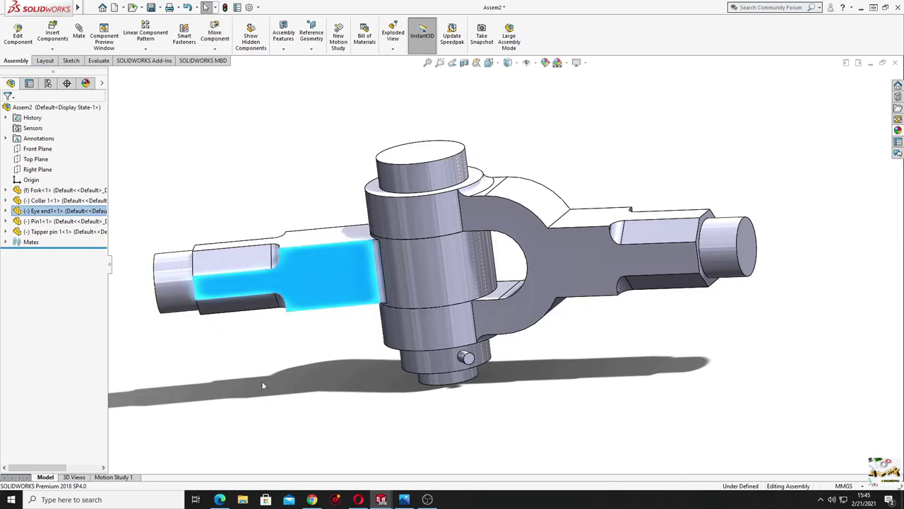
{"action": "mouse_move", "coordinate": [262, 381]}
{"action": "middle_mouse_down"}
{"action": "mouse_move", "coordinate": [347, 364]}
{"action": "mouse_move", "coordinate": [449, 370]}
{"action": "middle_mouse_up"}
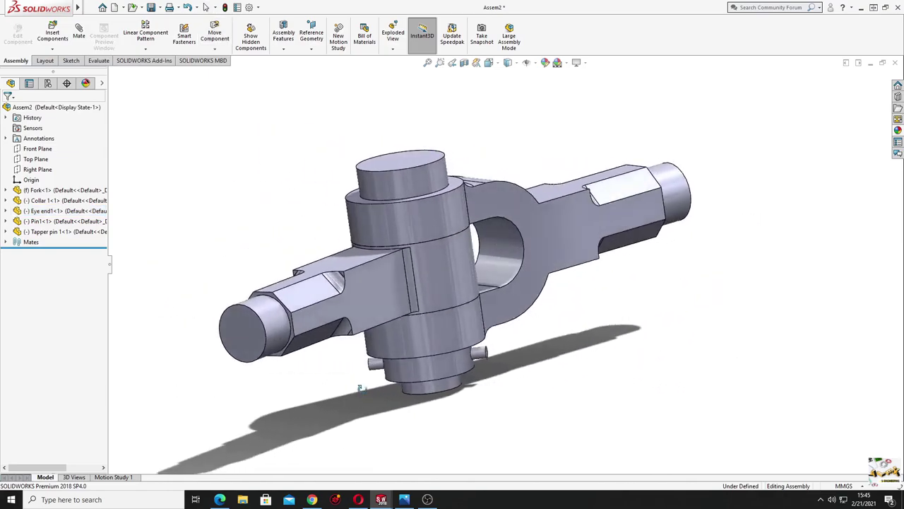
{"action": "left_click_drag", "start_coordinate": [449, 370], "coordinate": [400, 377]}
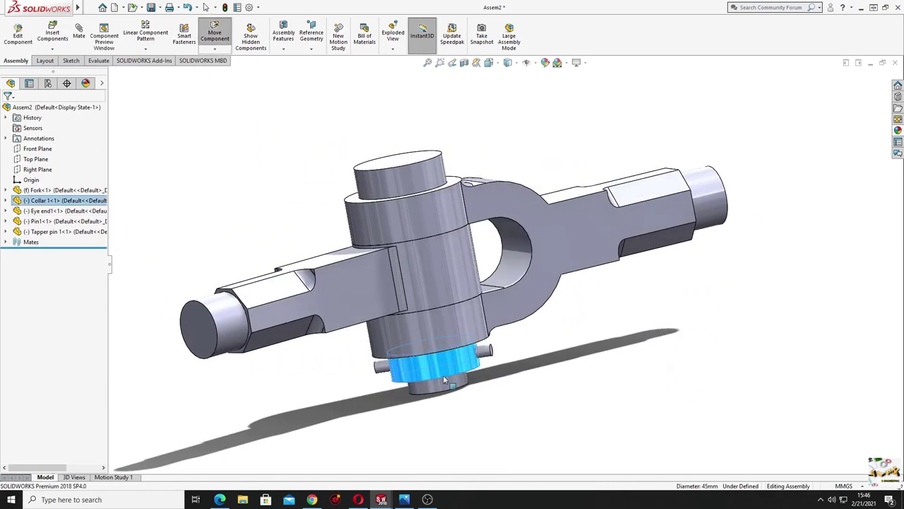
{"action": "mouse_move", "coordinate": [444, 381]}
{"action": "middle_mouse_down"}
{"action": "mouse_move", "coordinate": [517, 385]}
{"action": "mouse_move", "coordinate": [540, 414]}
{"action": "mouse_move", "coordinate": [523, 238]}
{"action": "mouse_move", "coordinate": [462, 374]}
{"action": "mouse_move", "coordinate": [505, 362]}
{"action": "middle_mouse_up"}
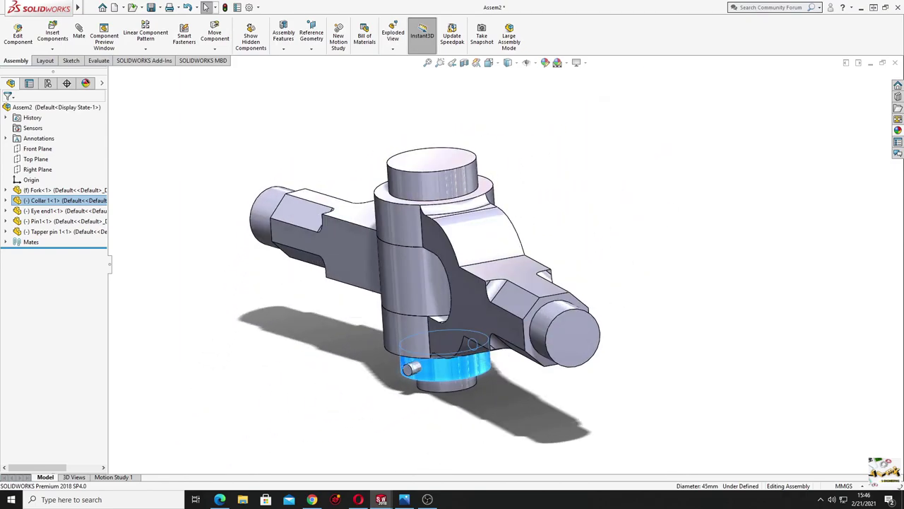